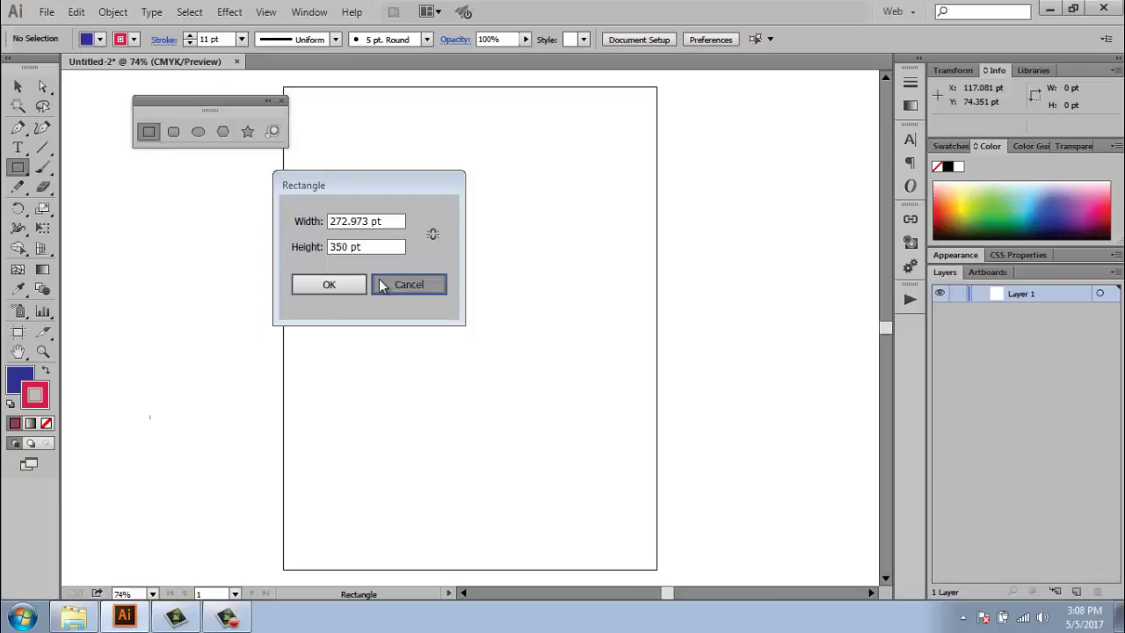
Step: Dismiss the rectangle dialog and shape panel, then close the untitled document without saving
left_click(379, 282)
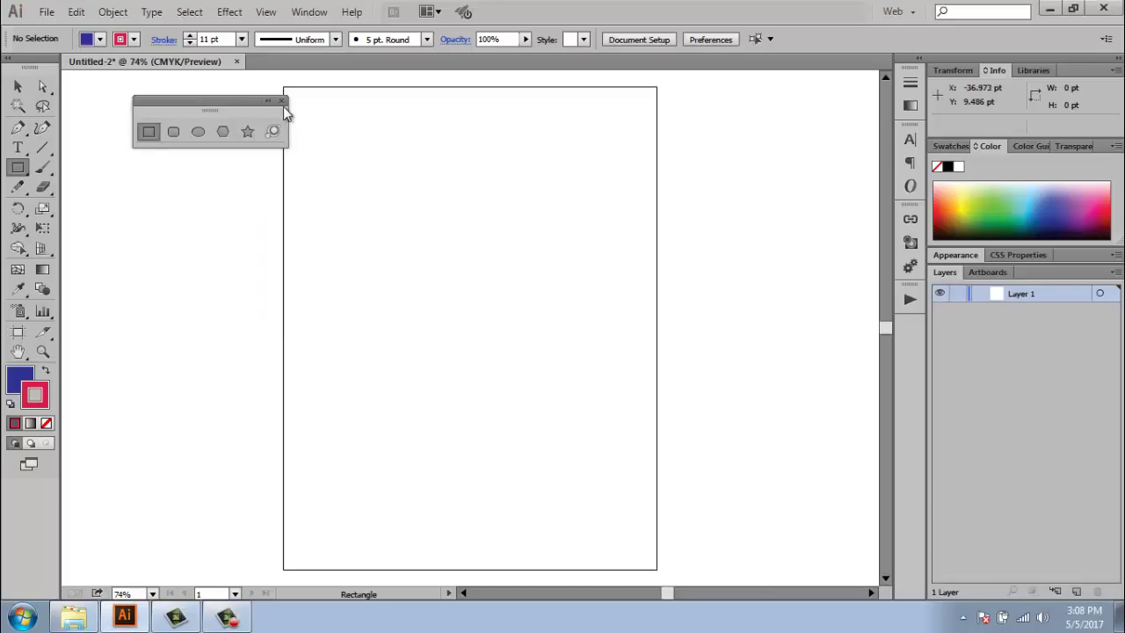
left_click(281, 101)
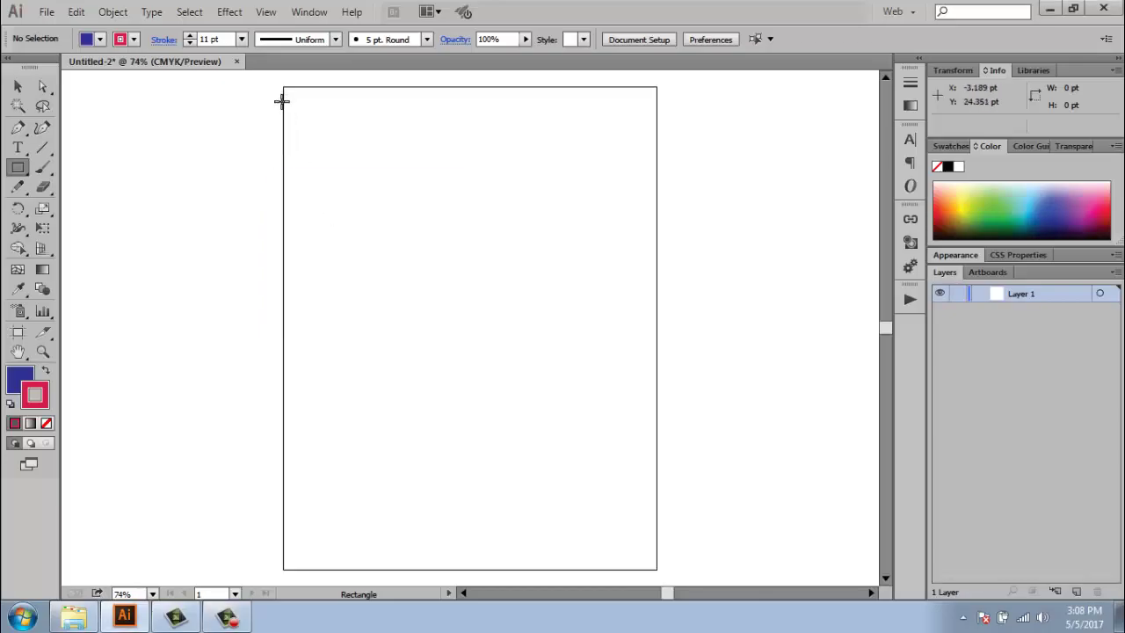
left_click(236, 61)
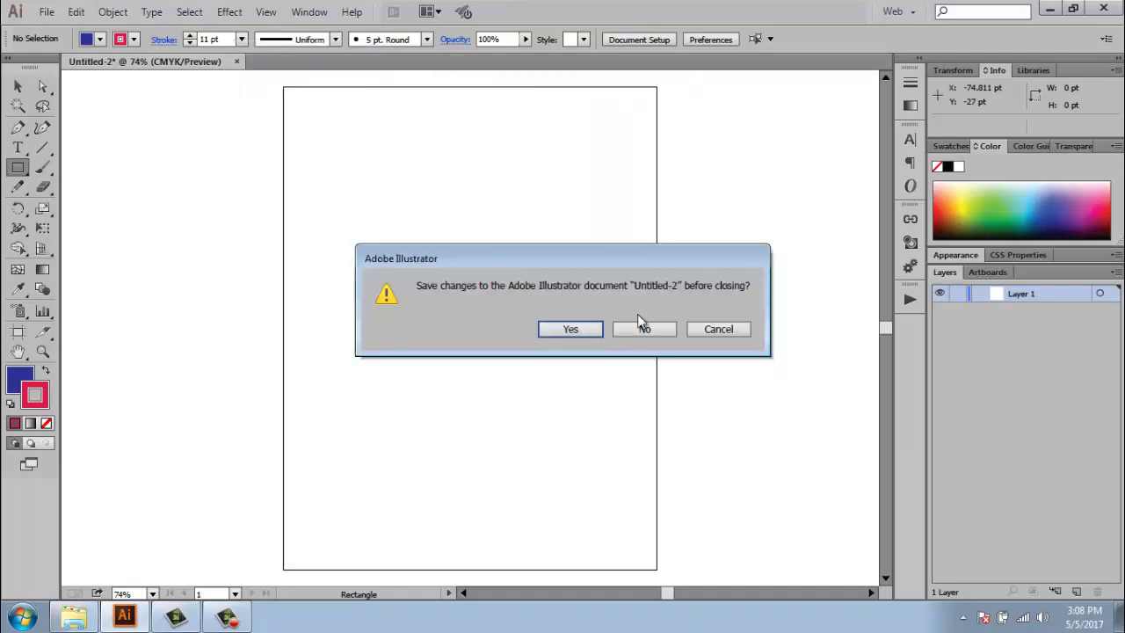
left_click(641, 331)
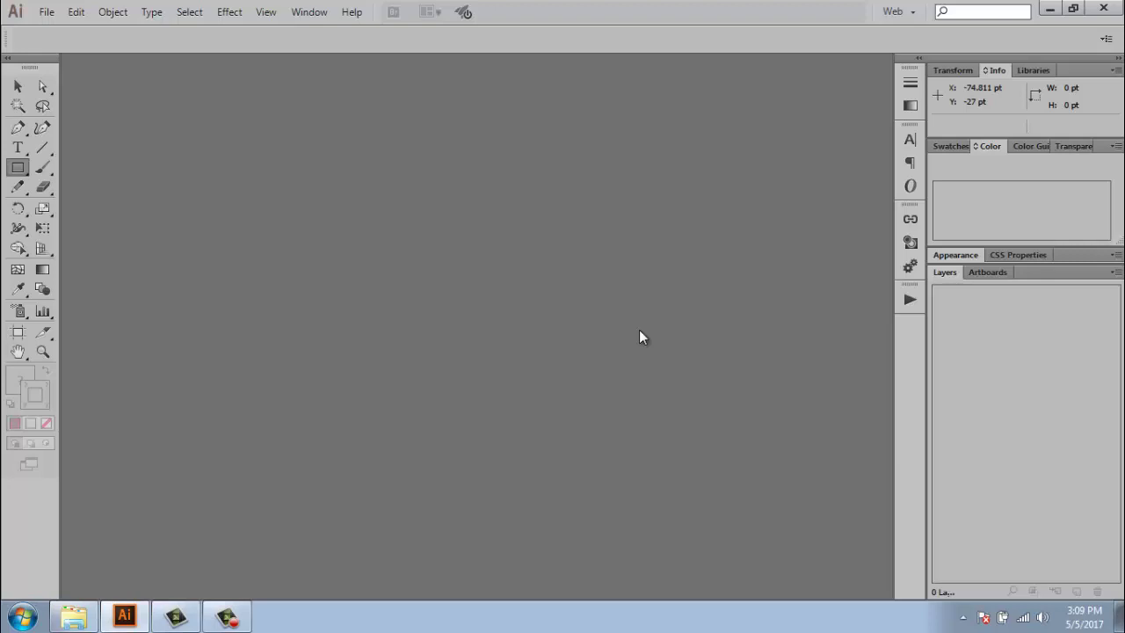
Step: Start a new document named 'raja' with the Print profile and A3 page size
left_click(62, 23)
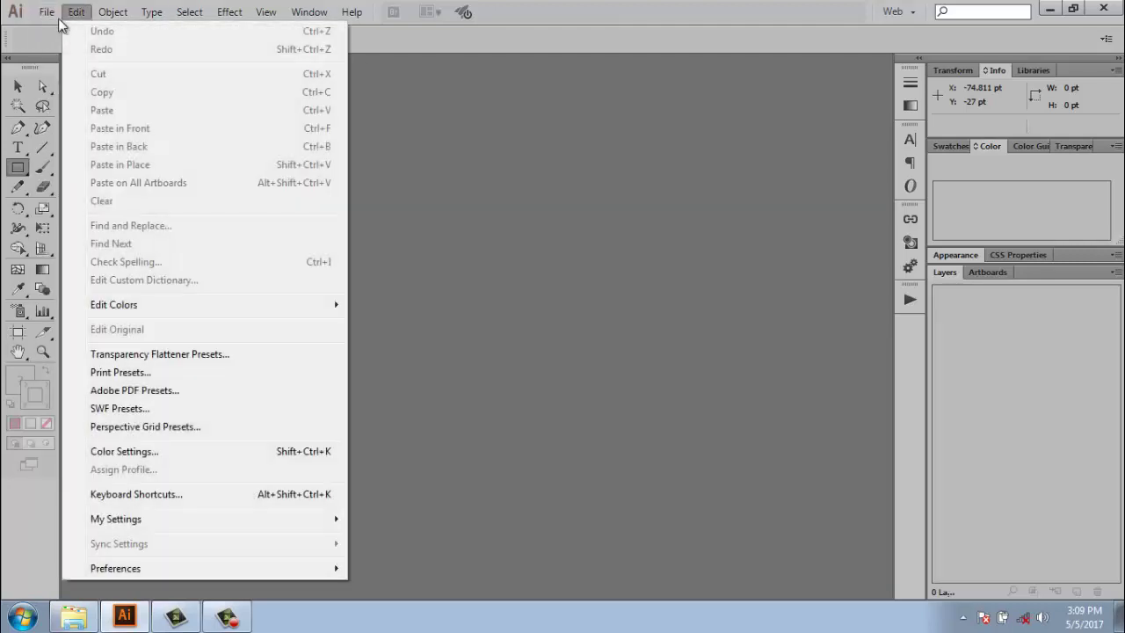
mouse_move(46, 12)
left_click(61, 35)
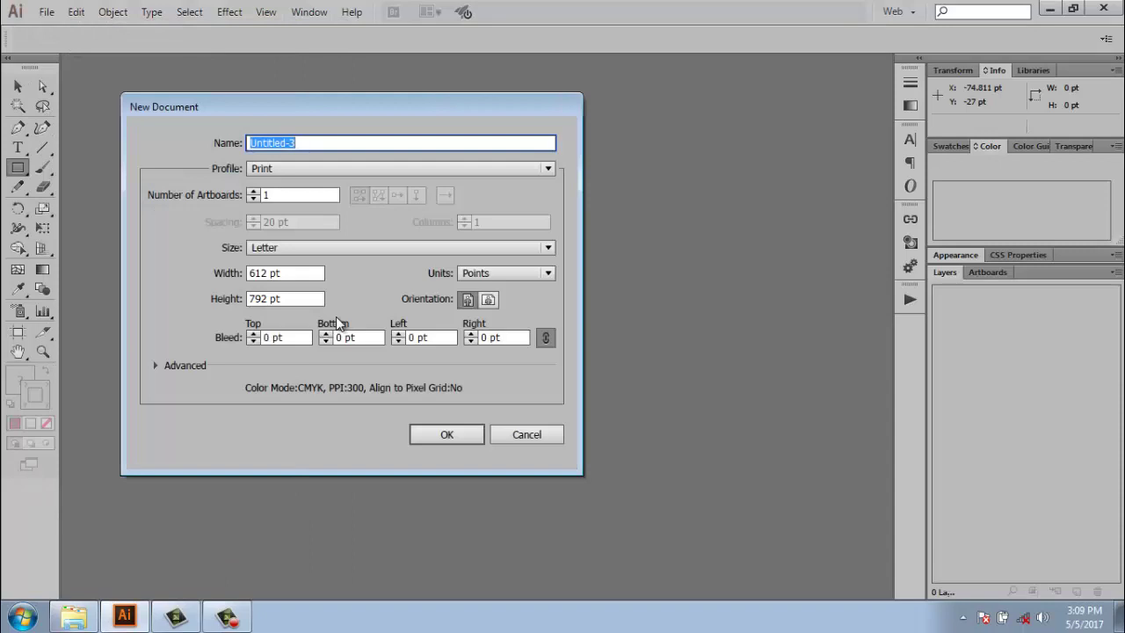
type("raja")
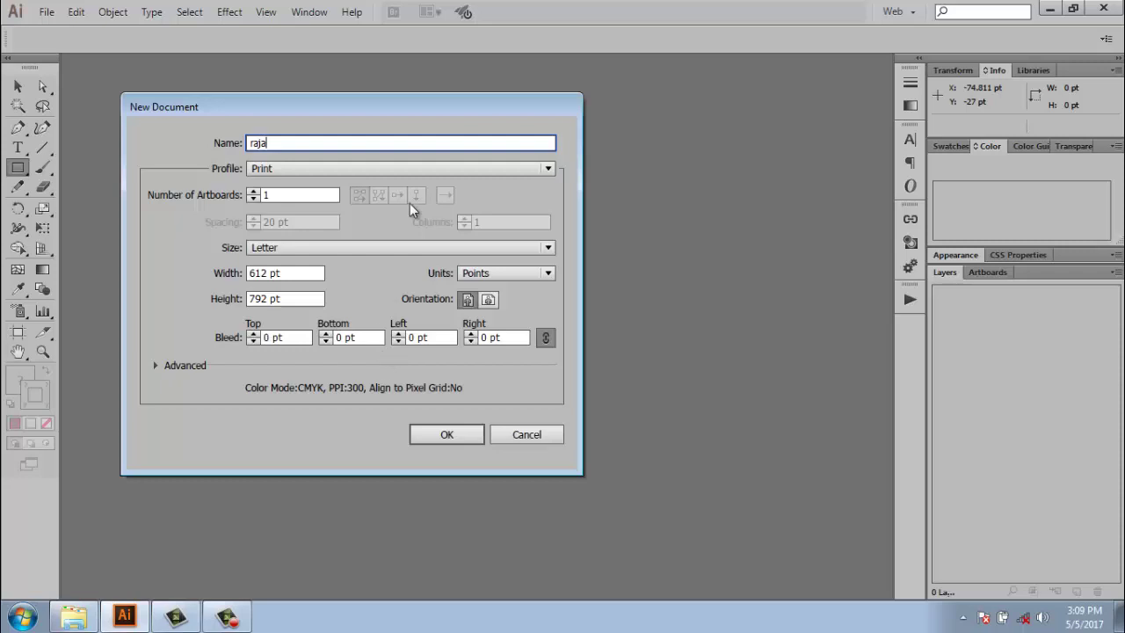
left_click(345, 168)
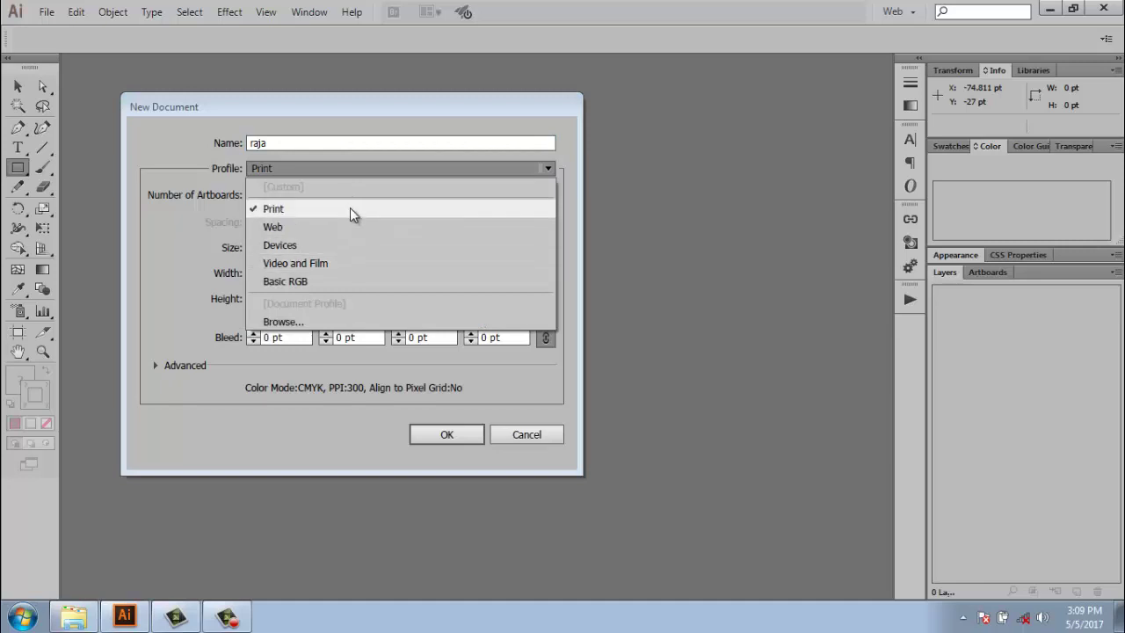
left_click(353, 209)
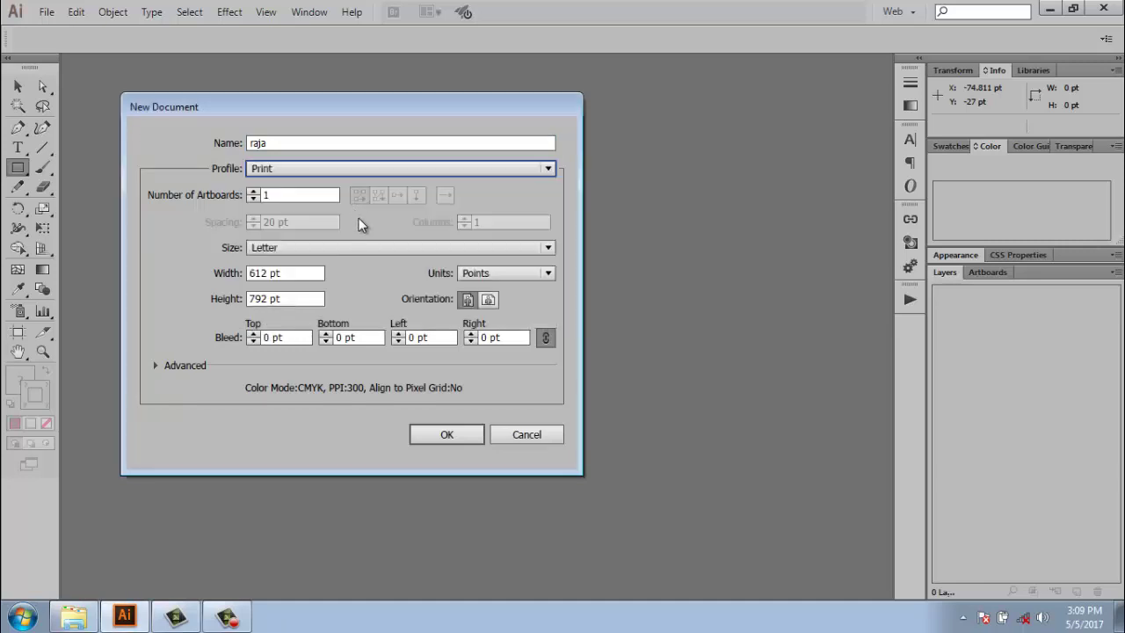
left_click(361, 252)
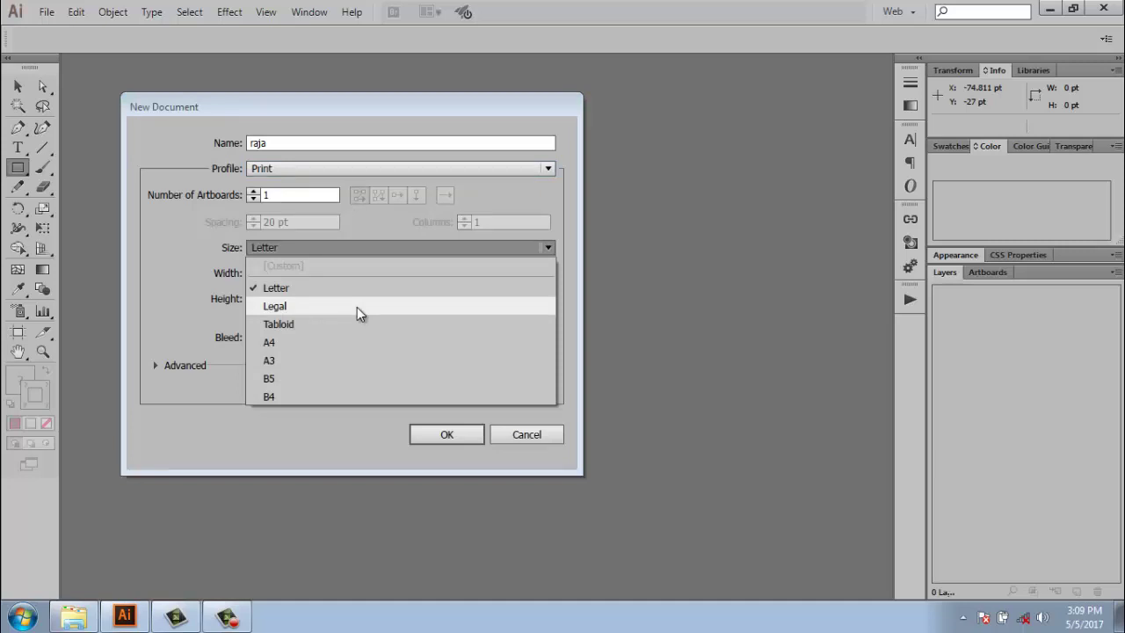
left_click(338, 356)
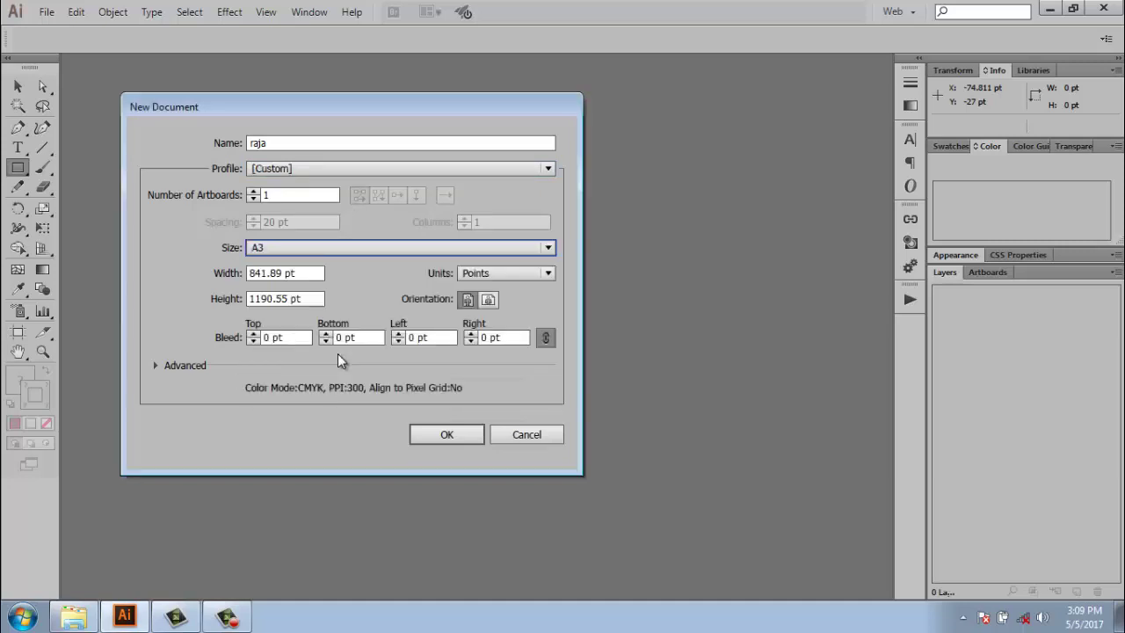
left_click(300, 274)
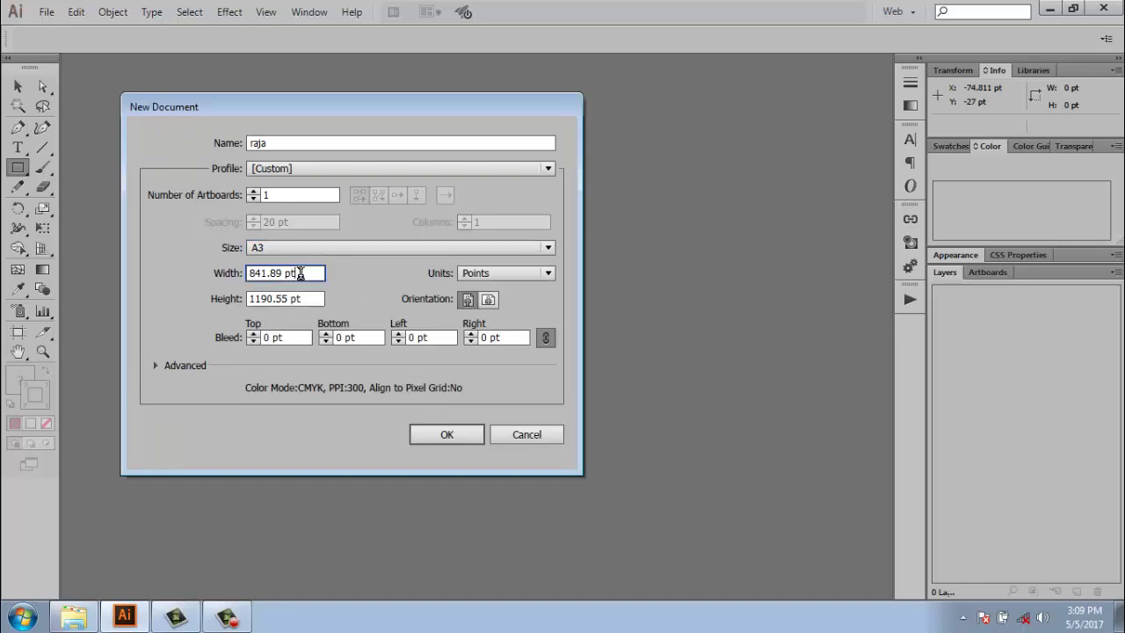
Step: Switch units to Centimeters and change the width to 29.75 cm, keeping 42 cm height
left_click(507, 272)
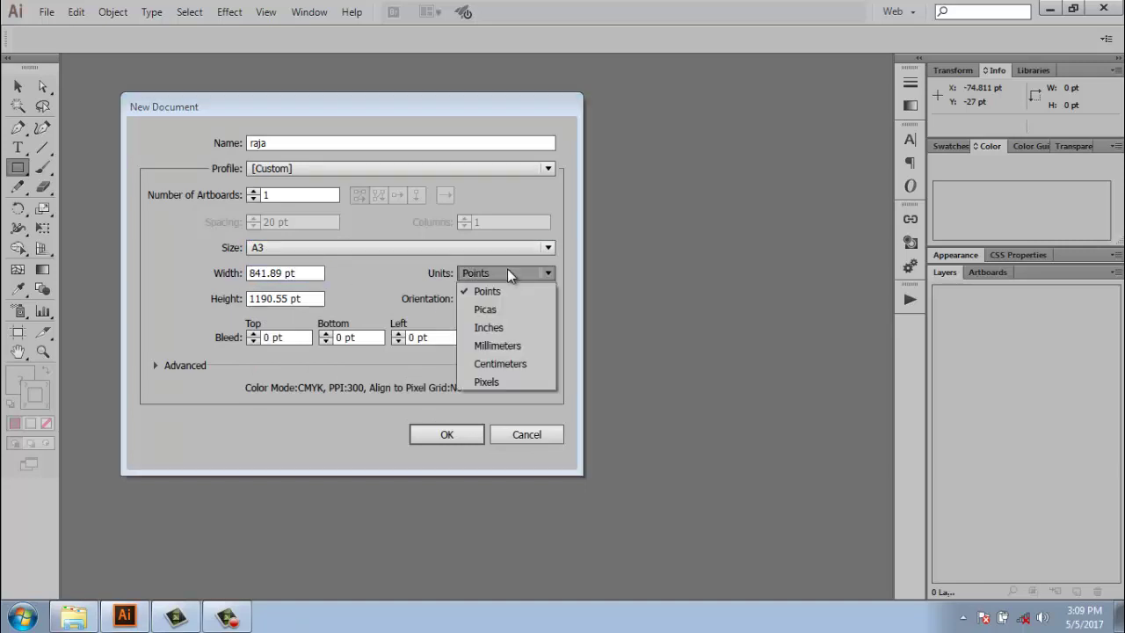
left_click(510, 365)
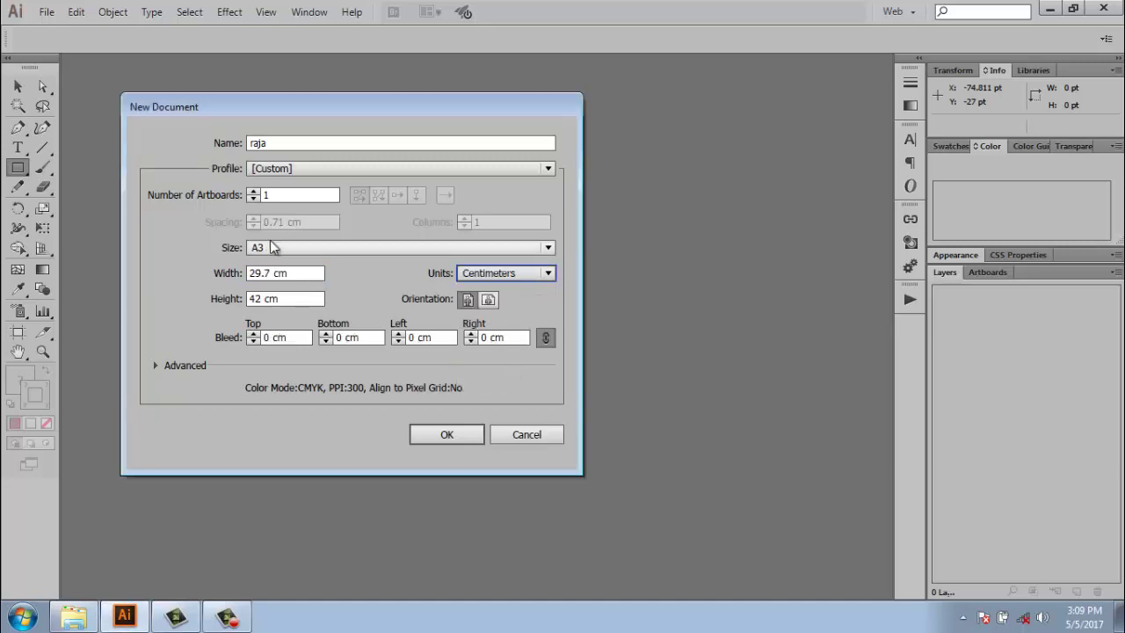
left_click(296, 272)
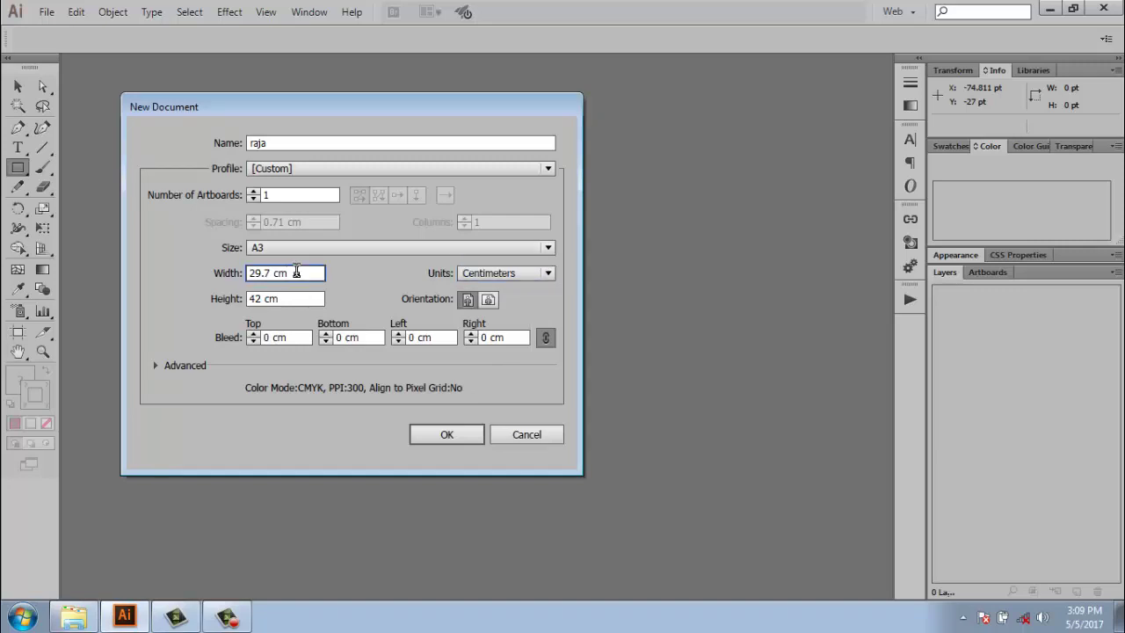
key("BackSpace")
key("BackSpace")
key("BackSpace")
type("5")
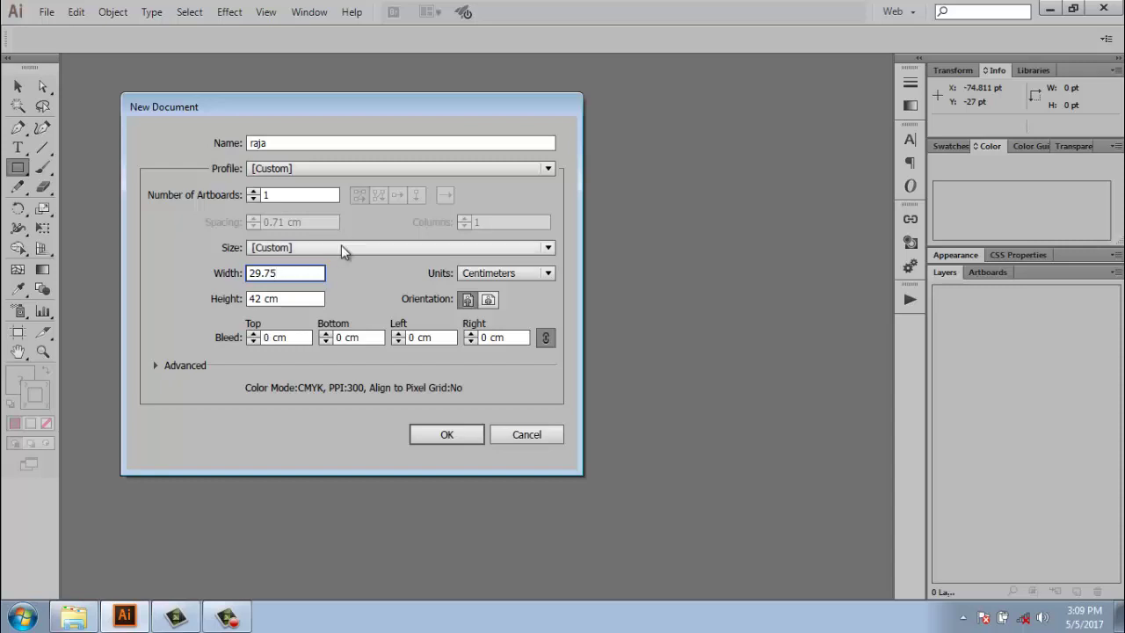
left_click(341, 250)
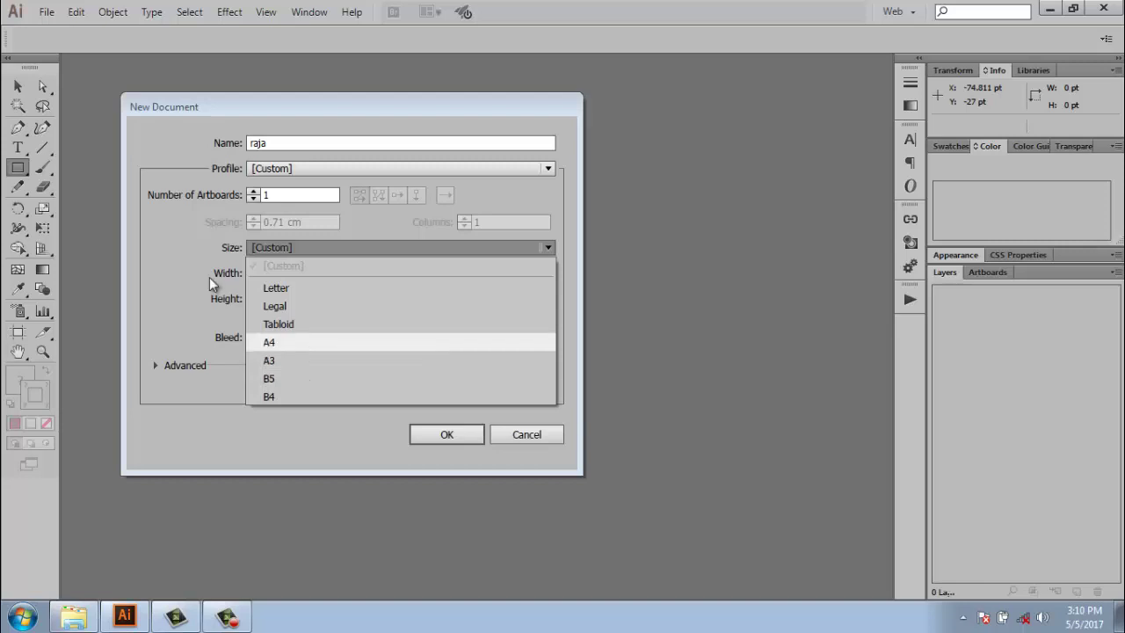
left_click(182, 255)
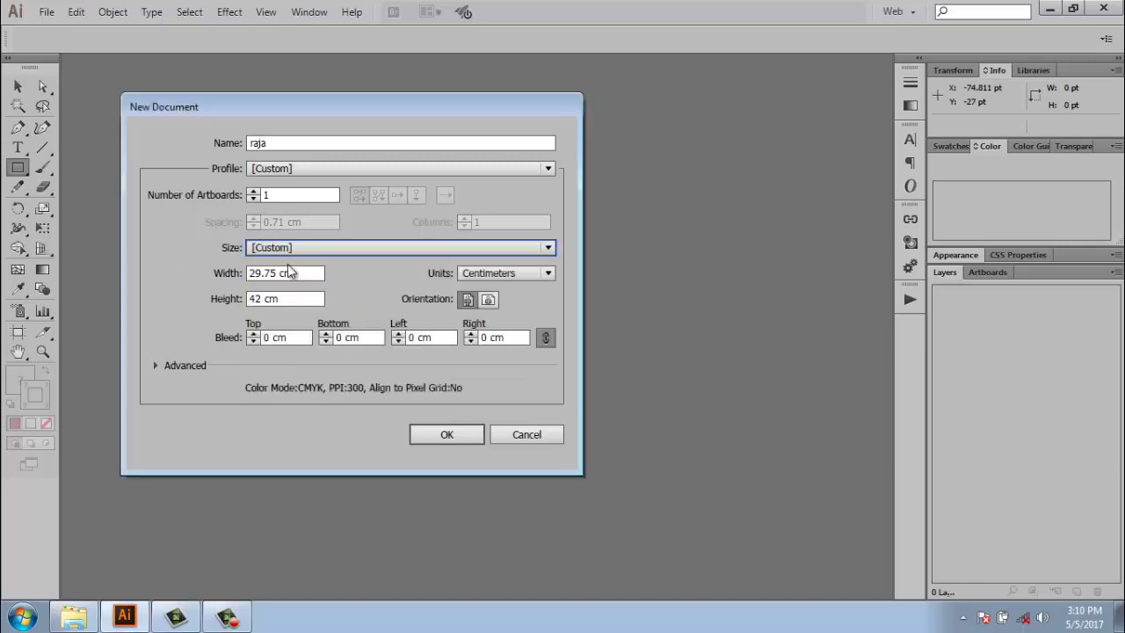
Step: Try the Web profile at 1024 x 768, then browse the Devices profile's size presets
left_click(305, 166)
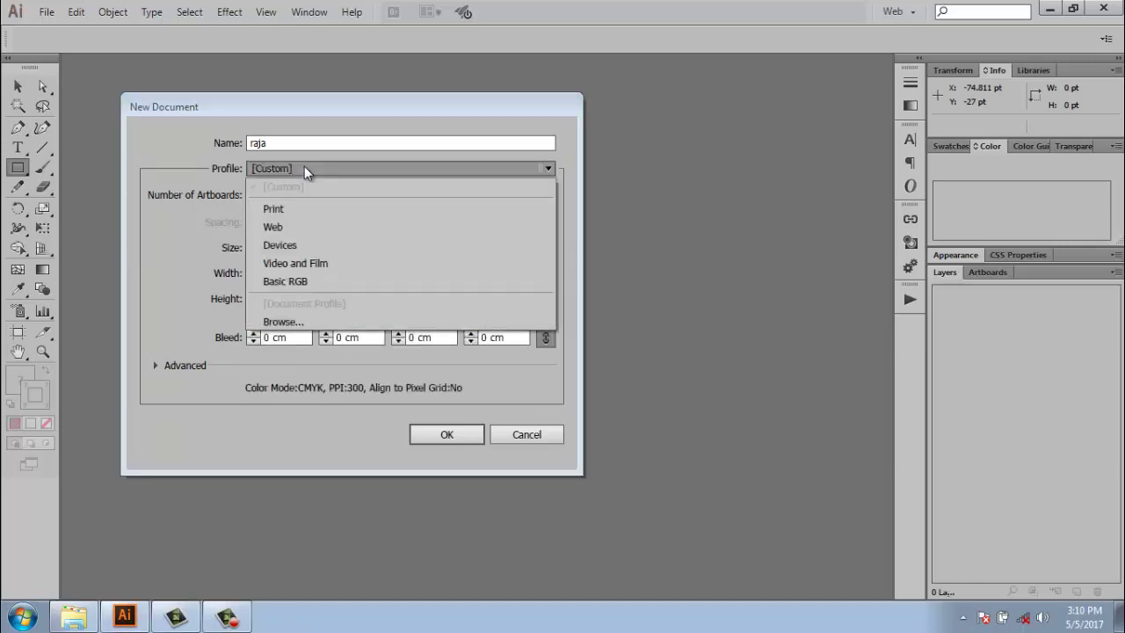
left_click(303, 225)
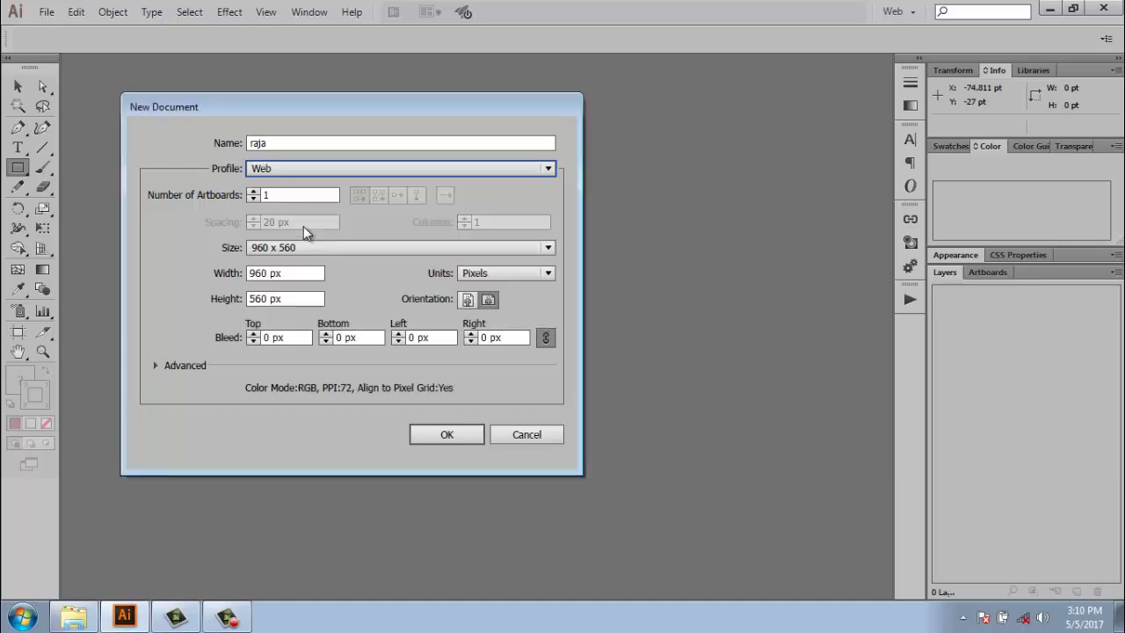
left_click(348, 253)
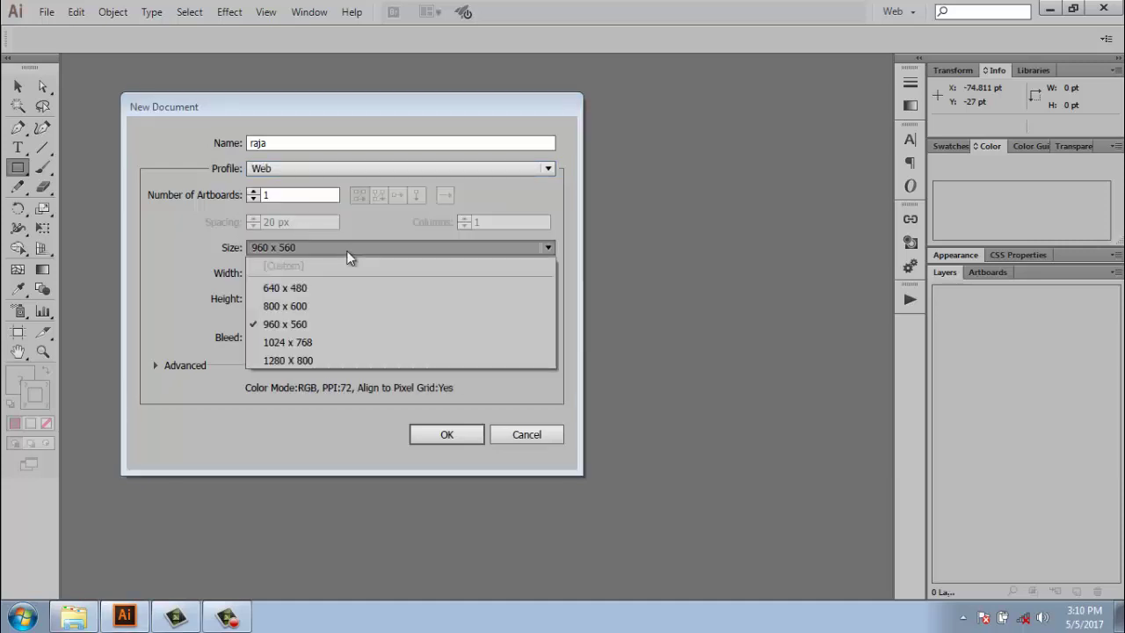
left_click(335, 341)
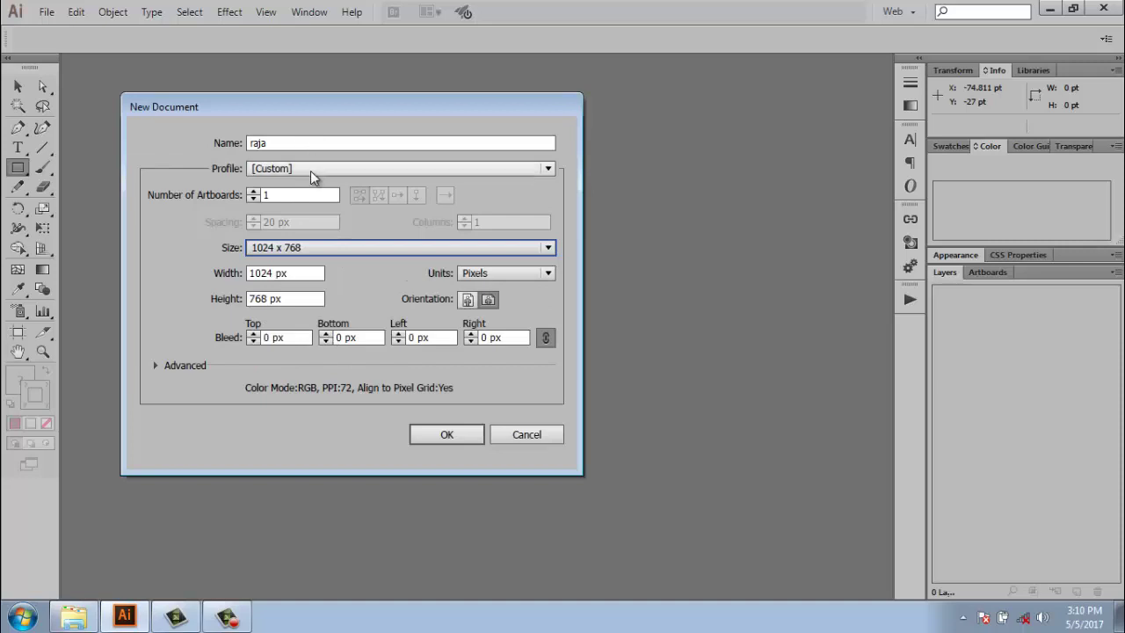
left_click(313, 168)
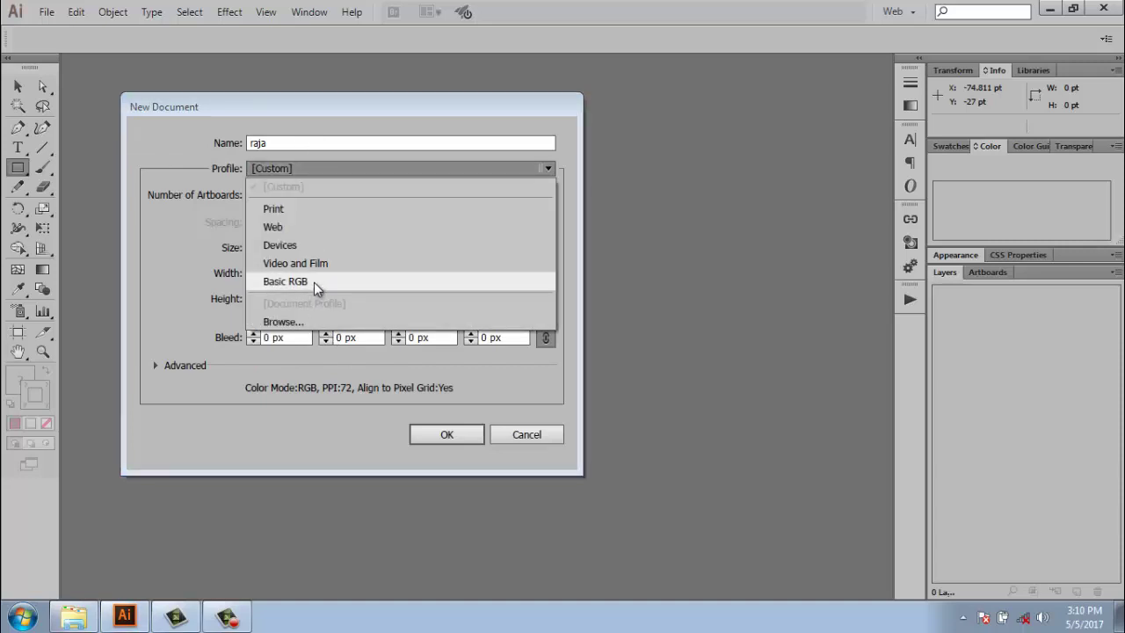
left_click(317, 247)
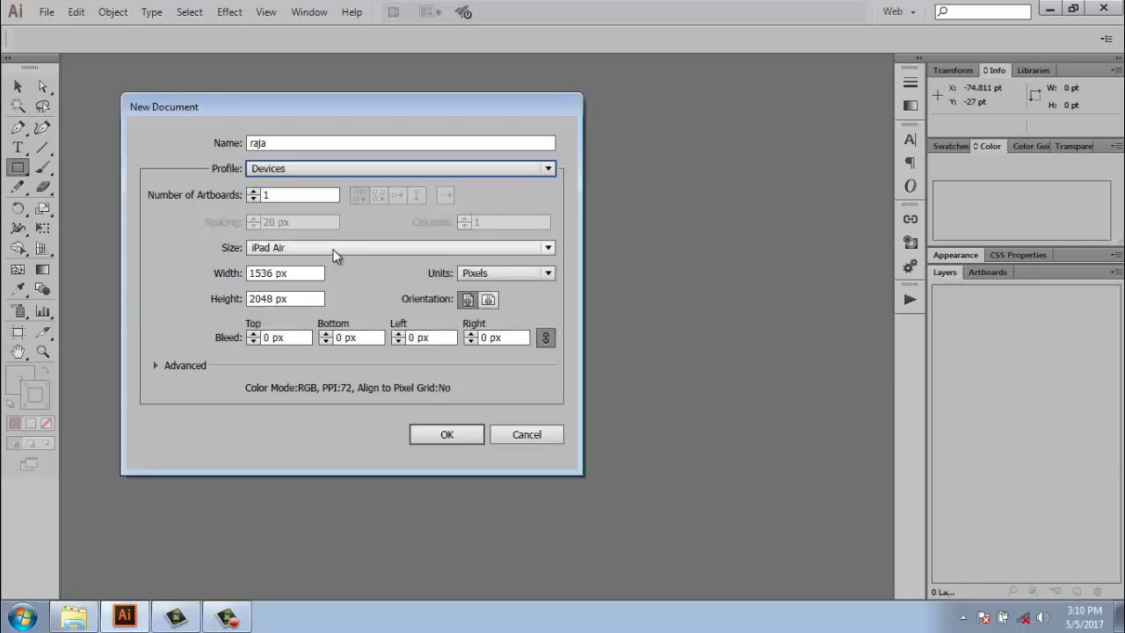
left_click(333, 251)
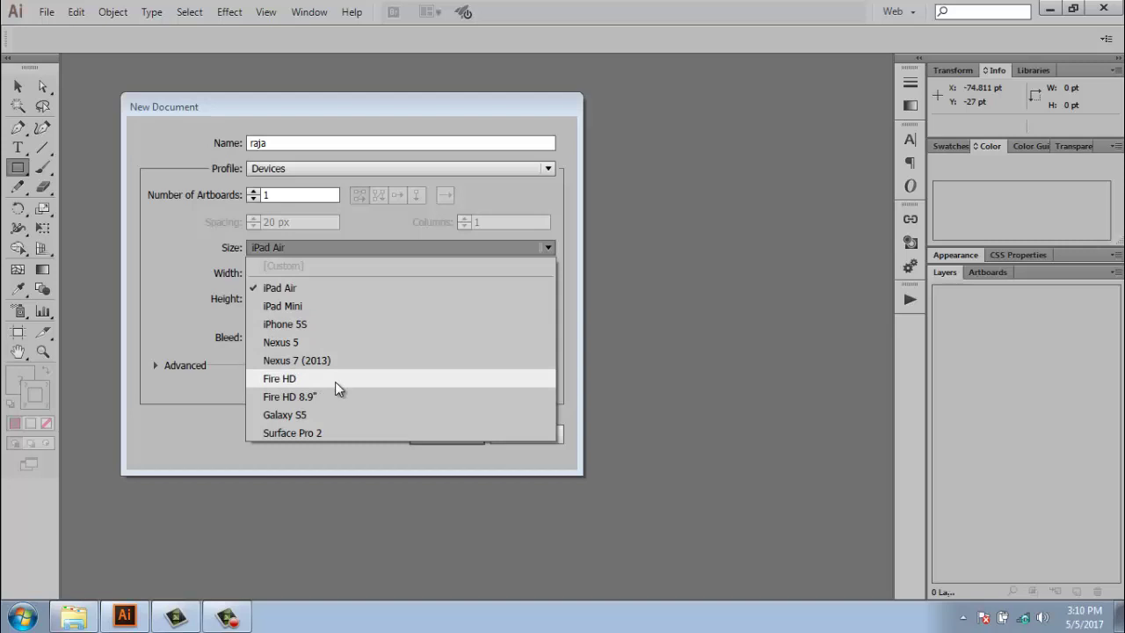
left_click(209, 270)
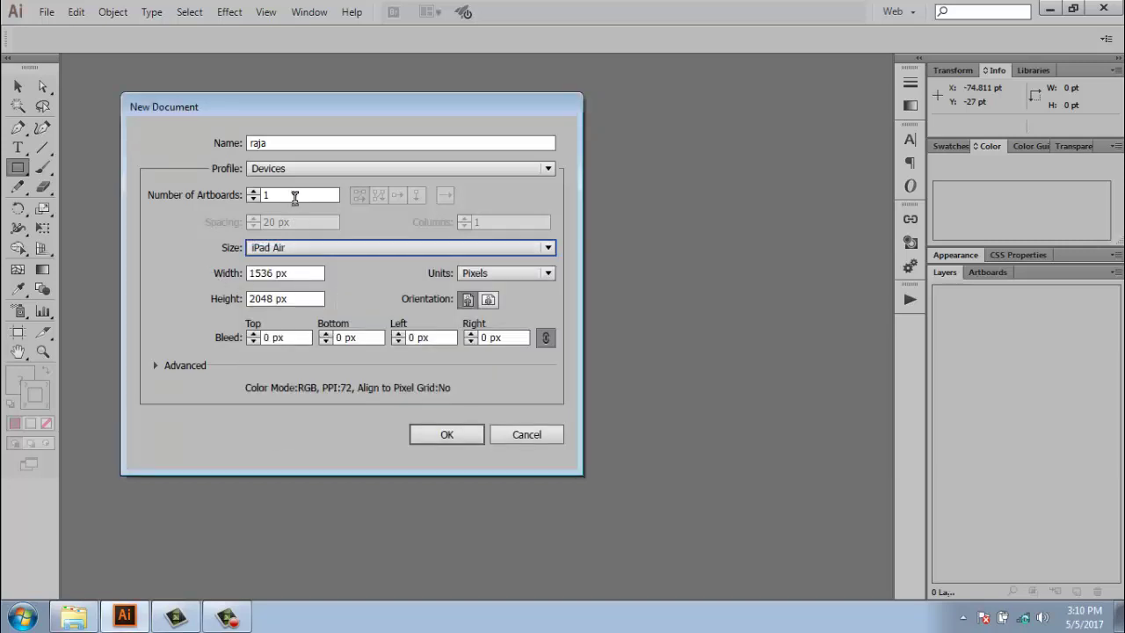
Step: Browse the Video and Film presets, then return the profile to Print
left_click(304, 167)
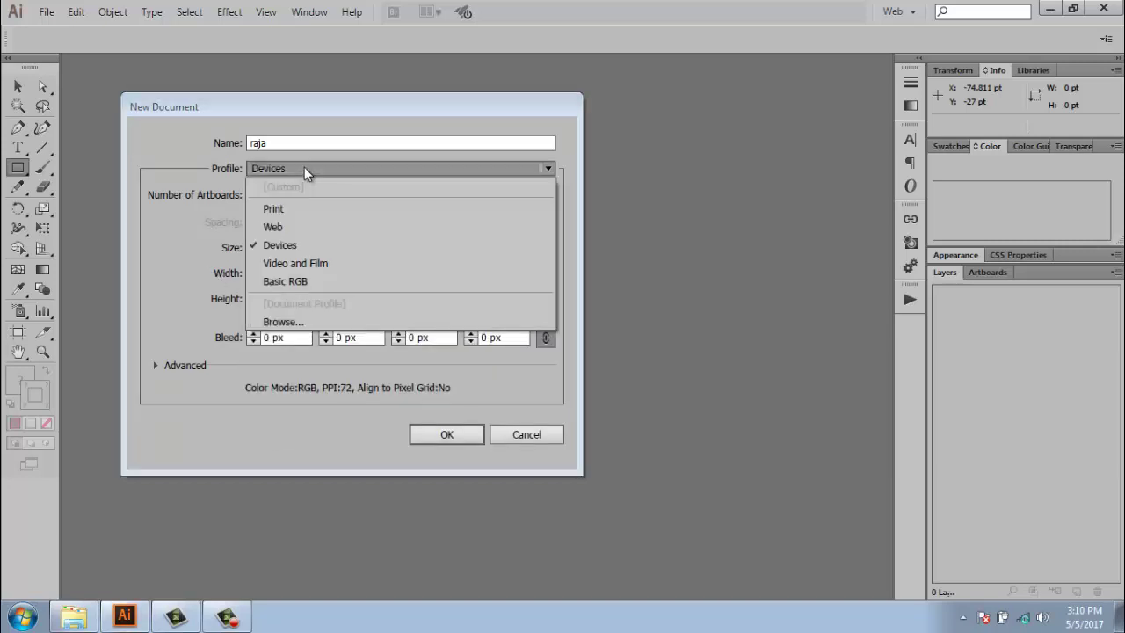
left_click(314, 263)
left_click(323, 249)
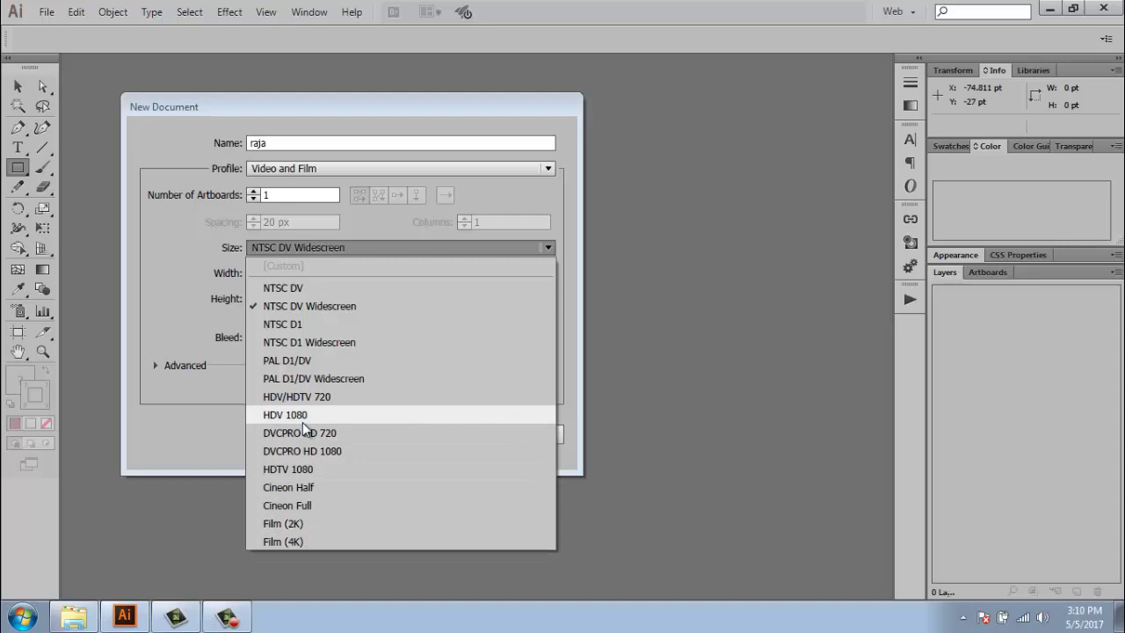
left_click(214, 299)
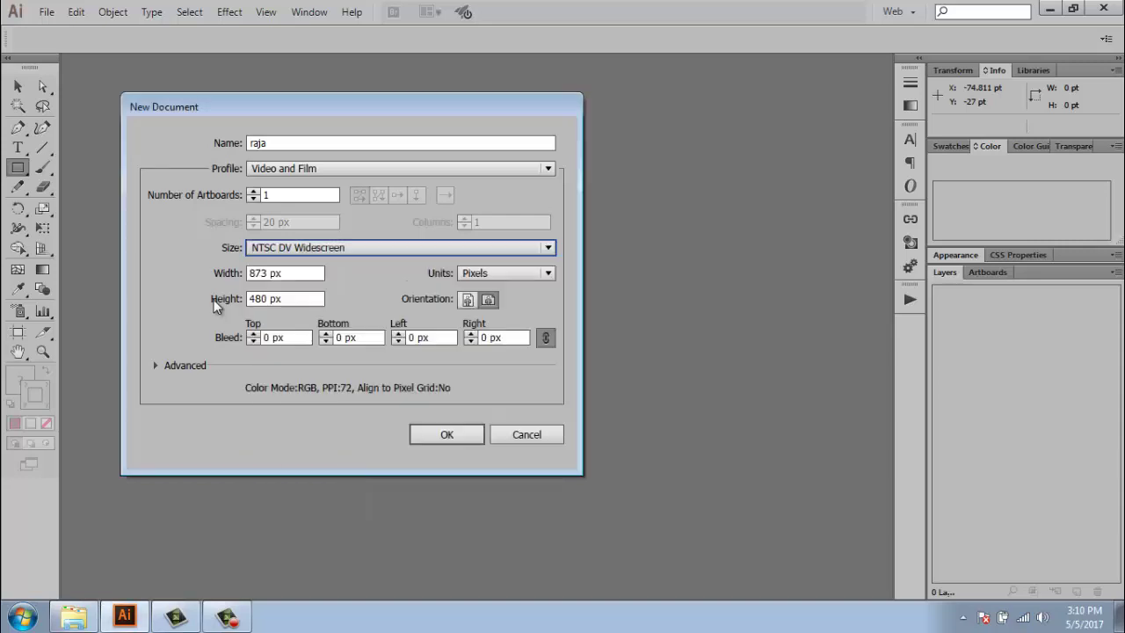
left_click(298, 168)
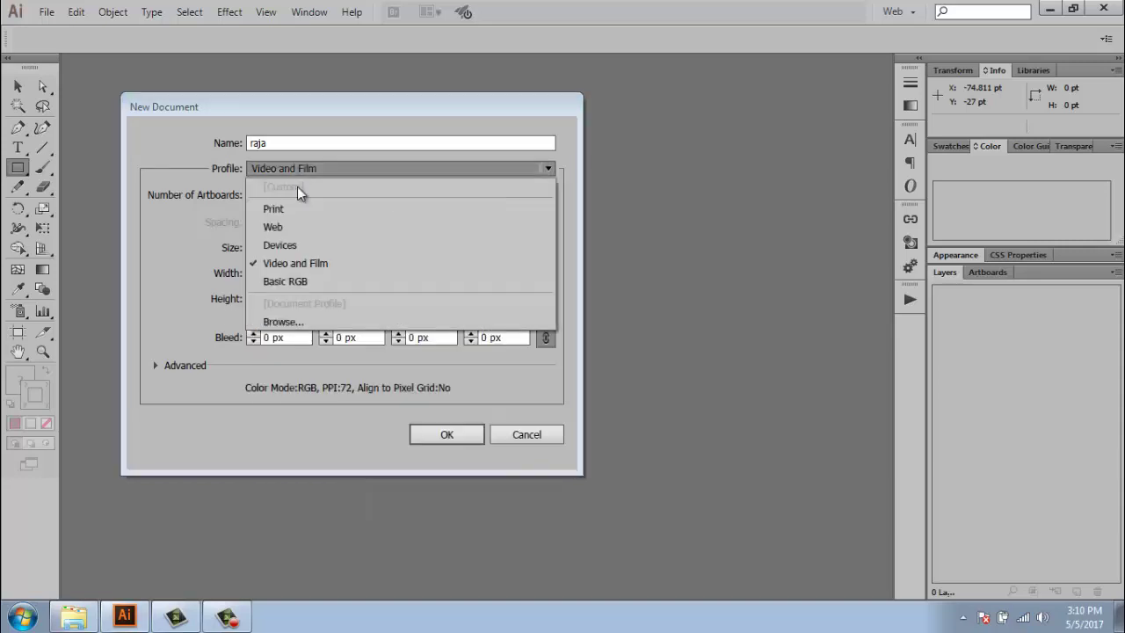
left_click(297, 204)
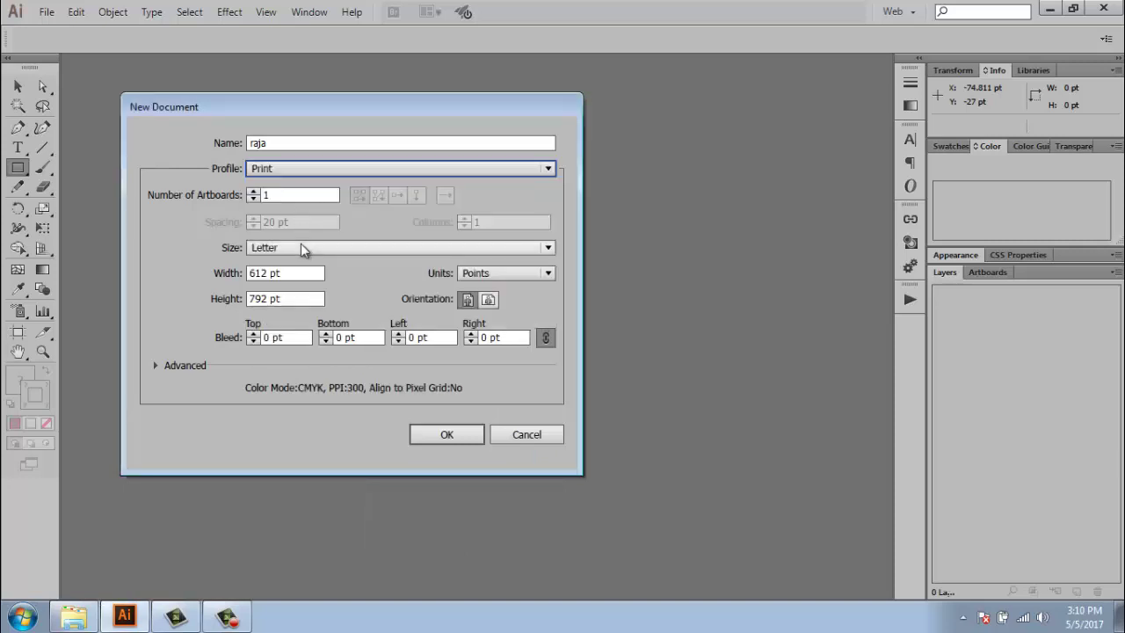
Step: Choose A4 size and create the 'raja' document at 595.28 × 841.89 pt
left_click(301, 247)
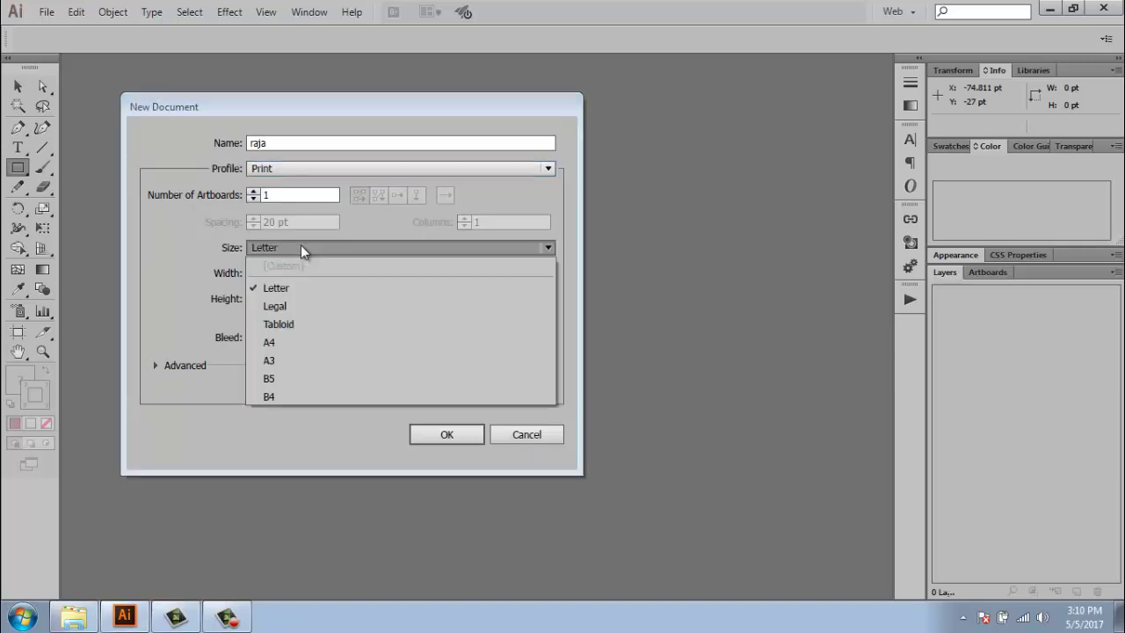
left_click(300, 338)
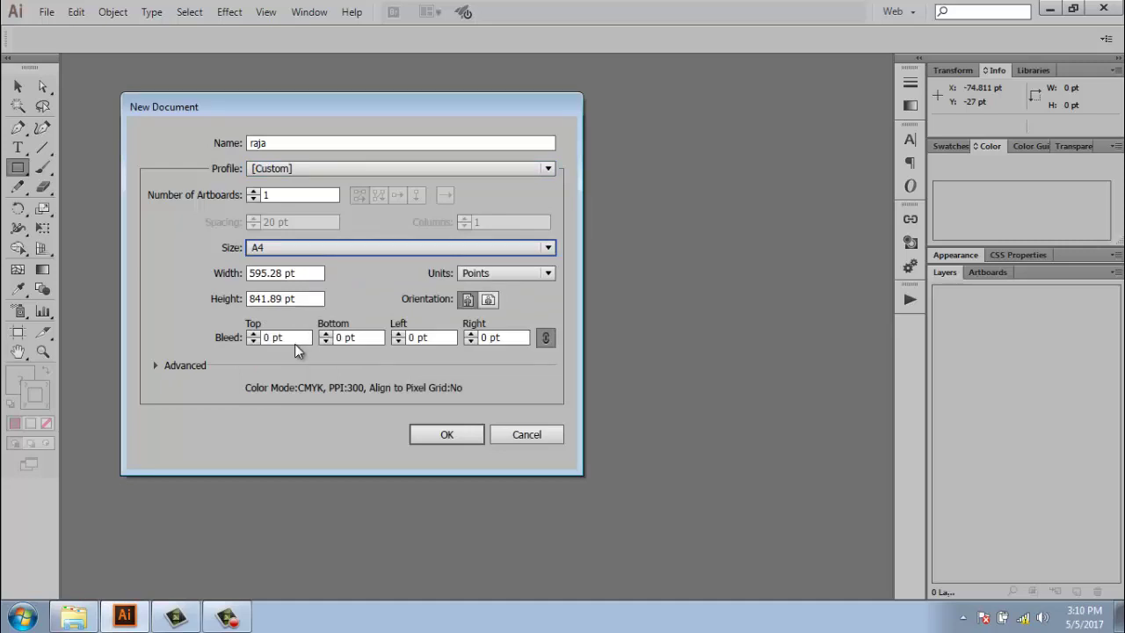
left_click(288, 337)
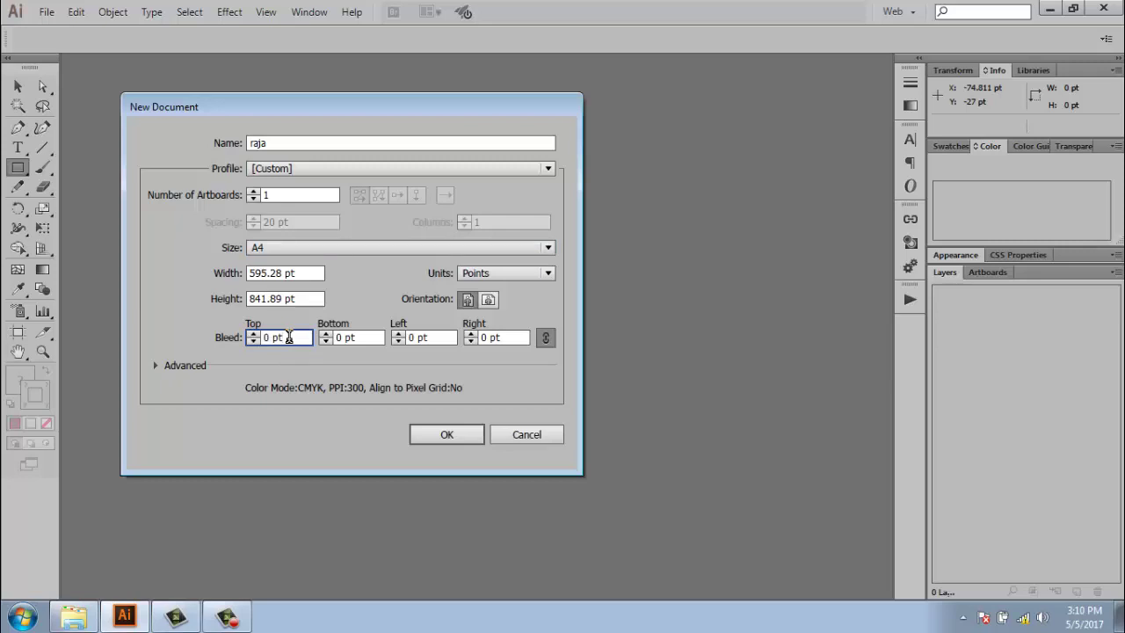
left_click(444, 436)
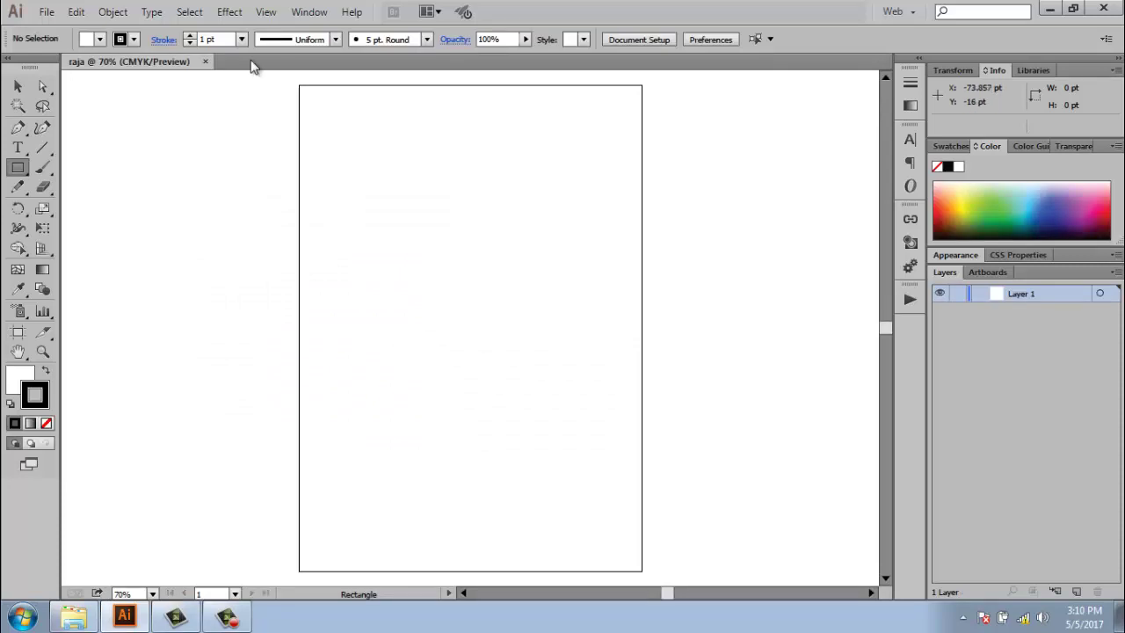
Step: Float the raja window and create a new document with four landscape A4 artboards
left_click_drag(188, 66, 193, 90)
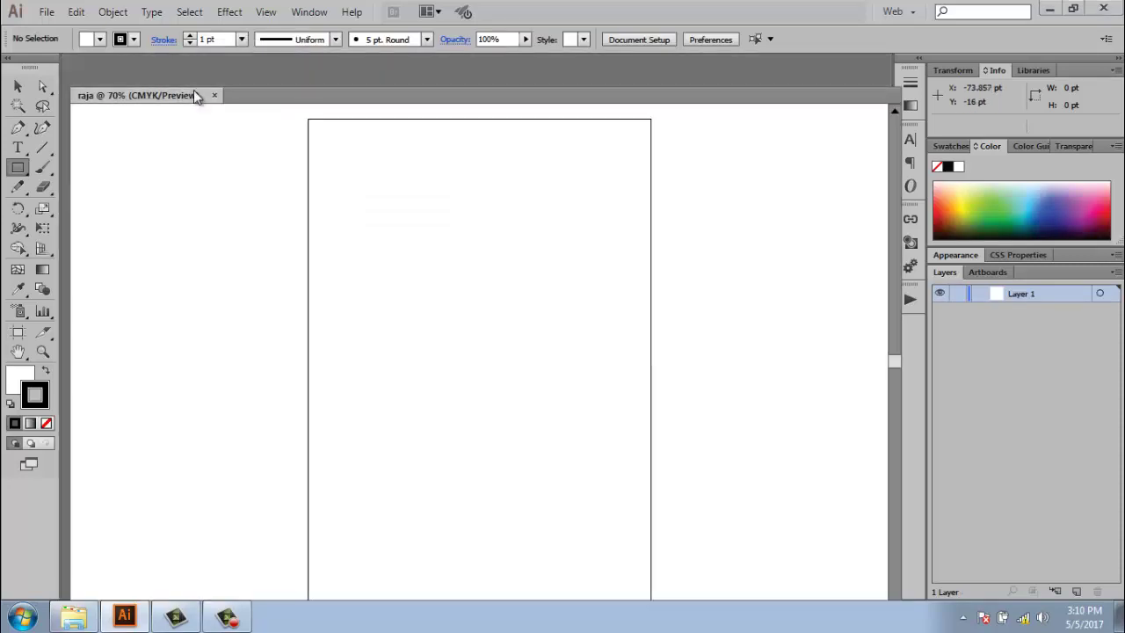
left_click(47, 11)
left_click(69, 30)
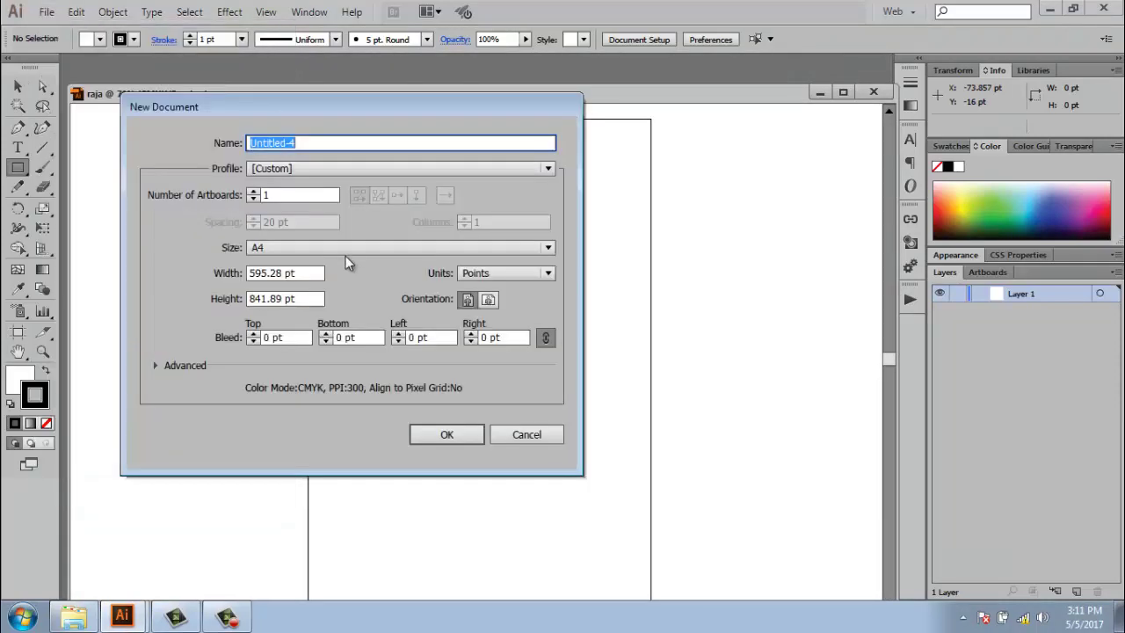
left_click(253, 192)
left_click(254, 191)
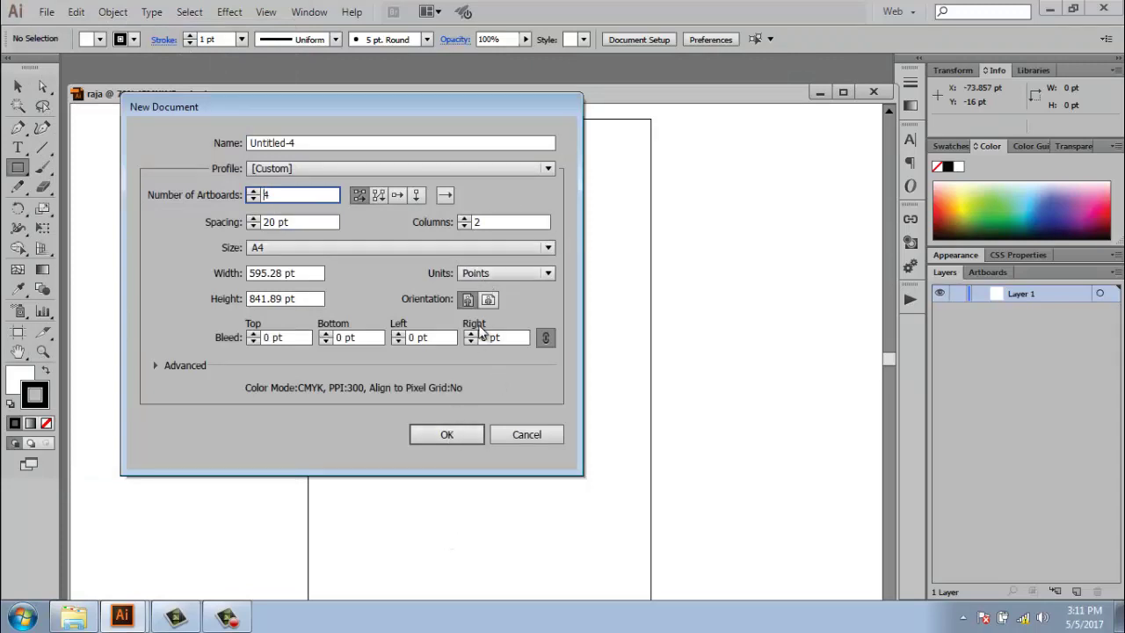
left_click(488, 300)
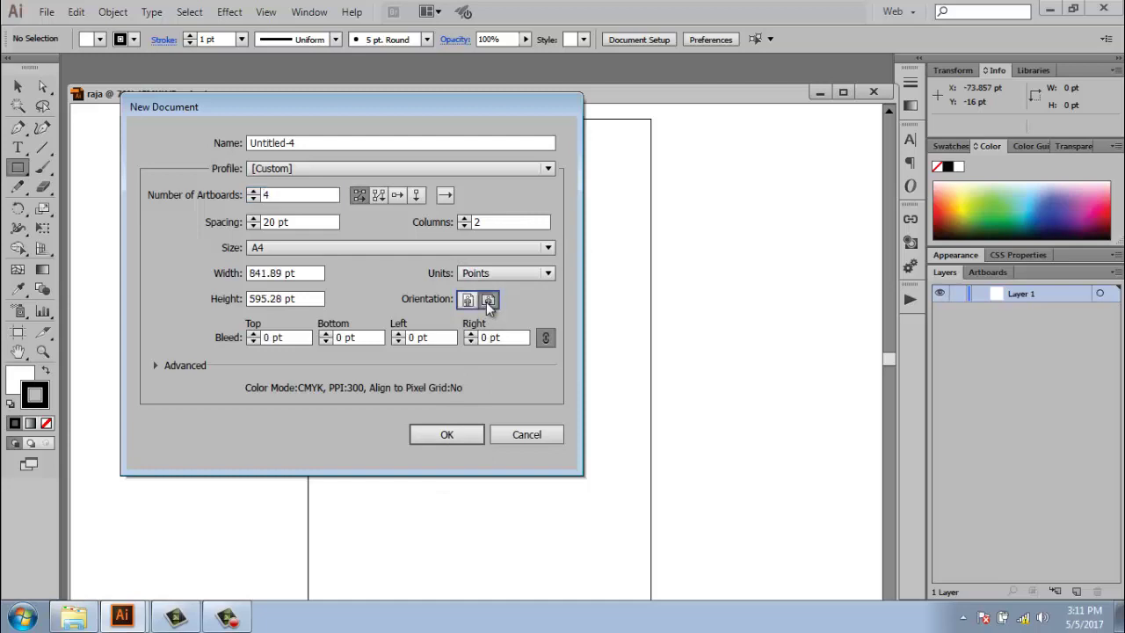
left_click(472, 434)
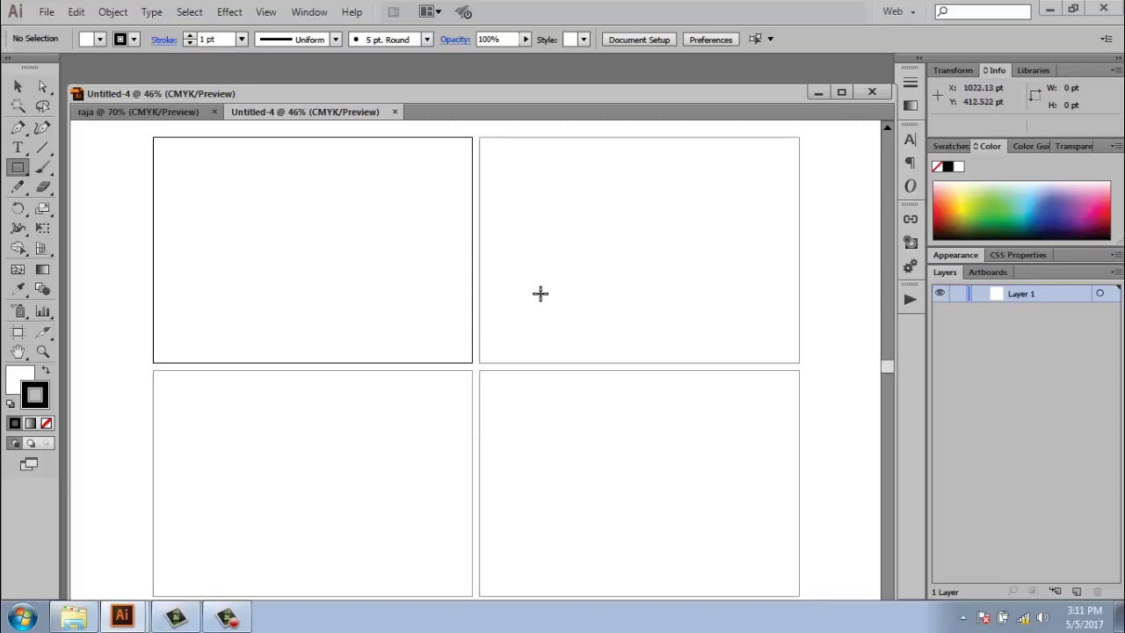
Step: Close the four-artboard document and create Untitled-5 with one landscape A4 artboard
left_click(540, 294)
left_click(423, 283)
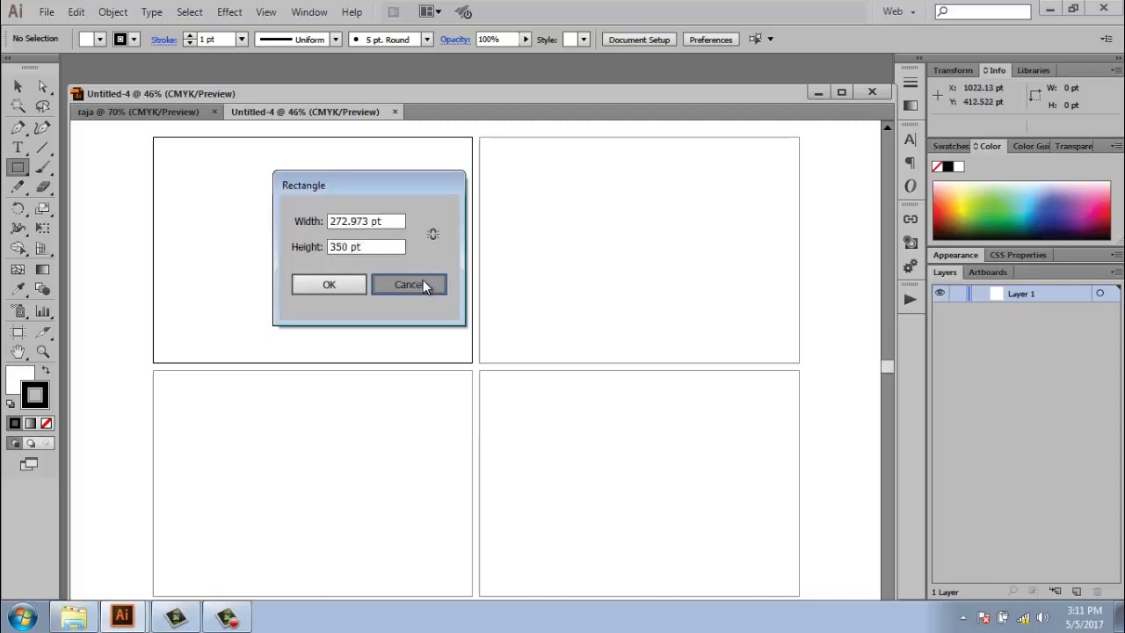
left_click(869, 92)
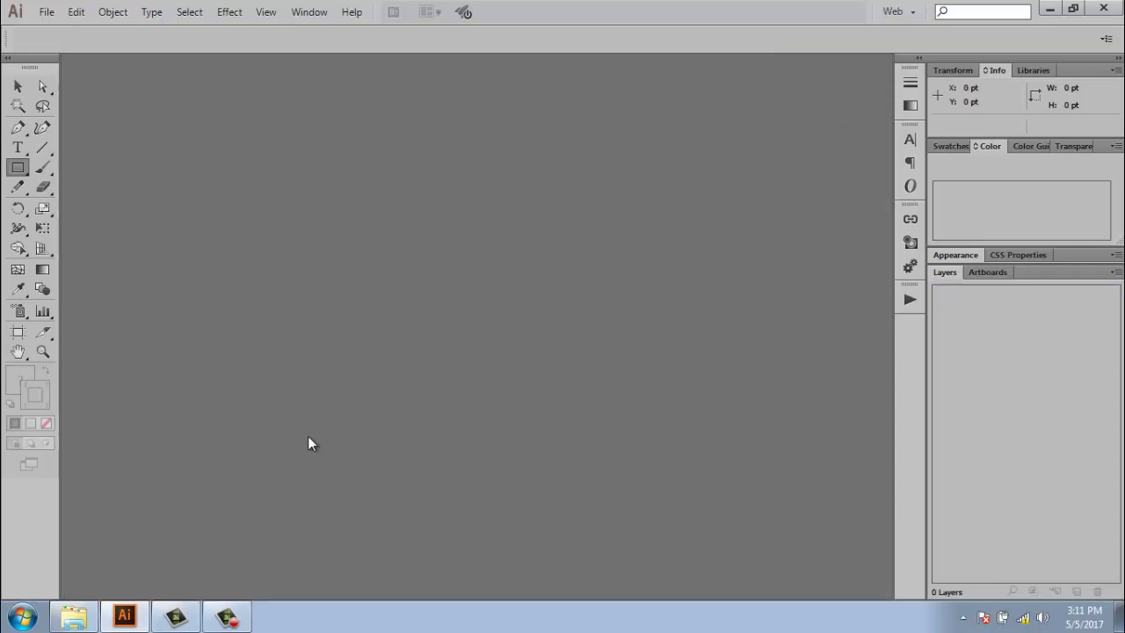
left_click(46, 12)
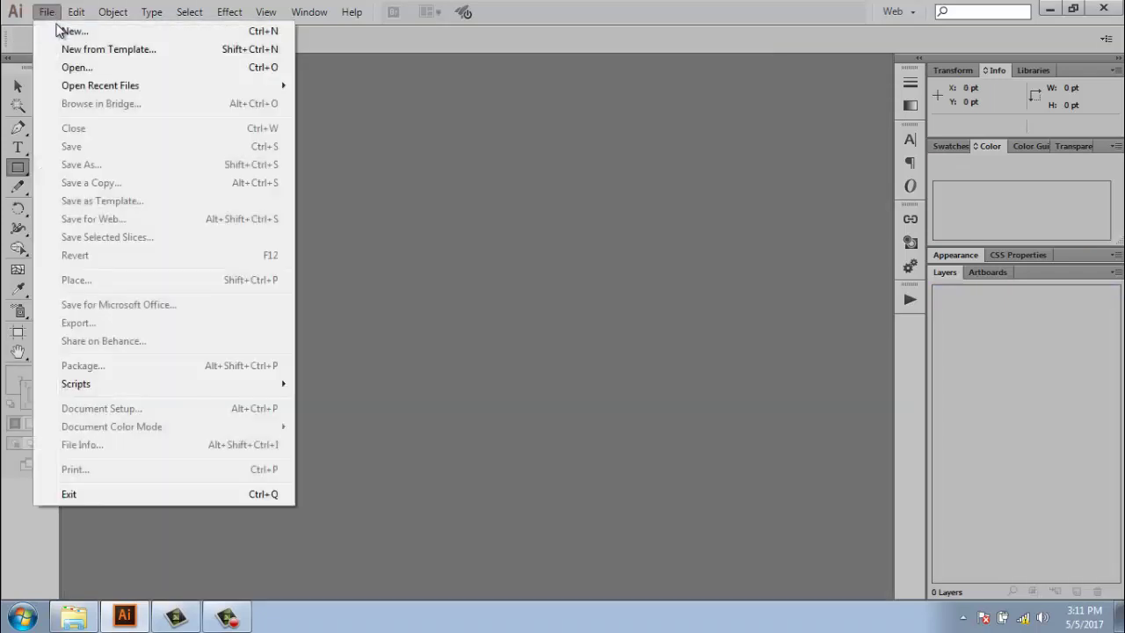
left_click(53, 29)
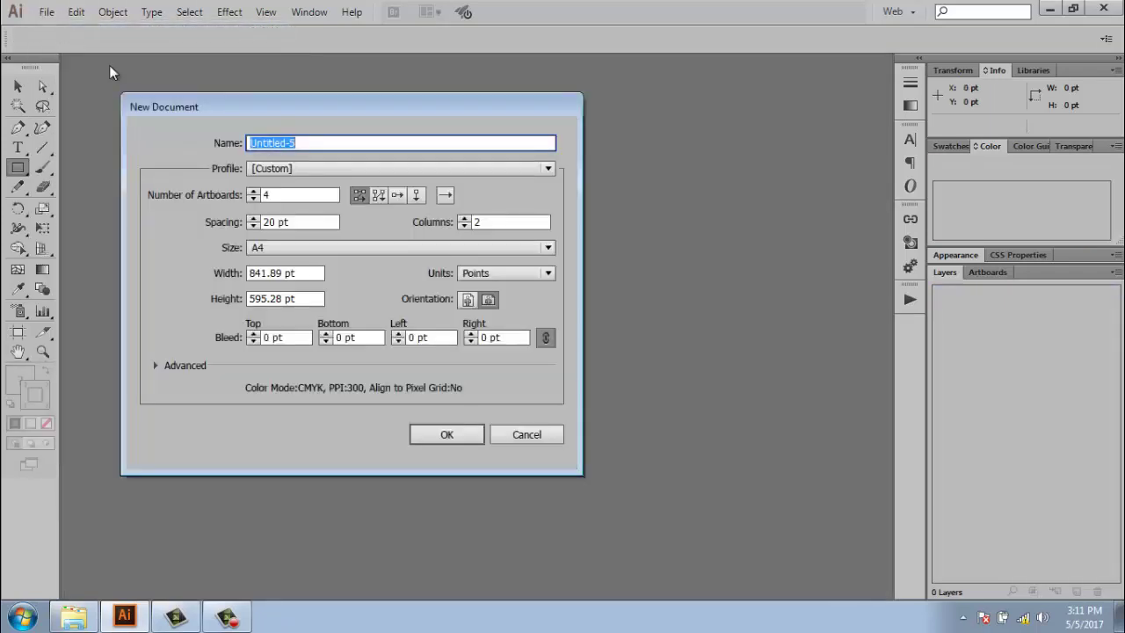
left_click(252, 200)
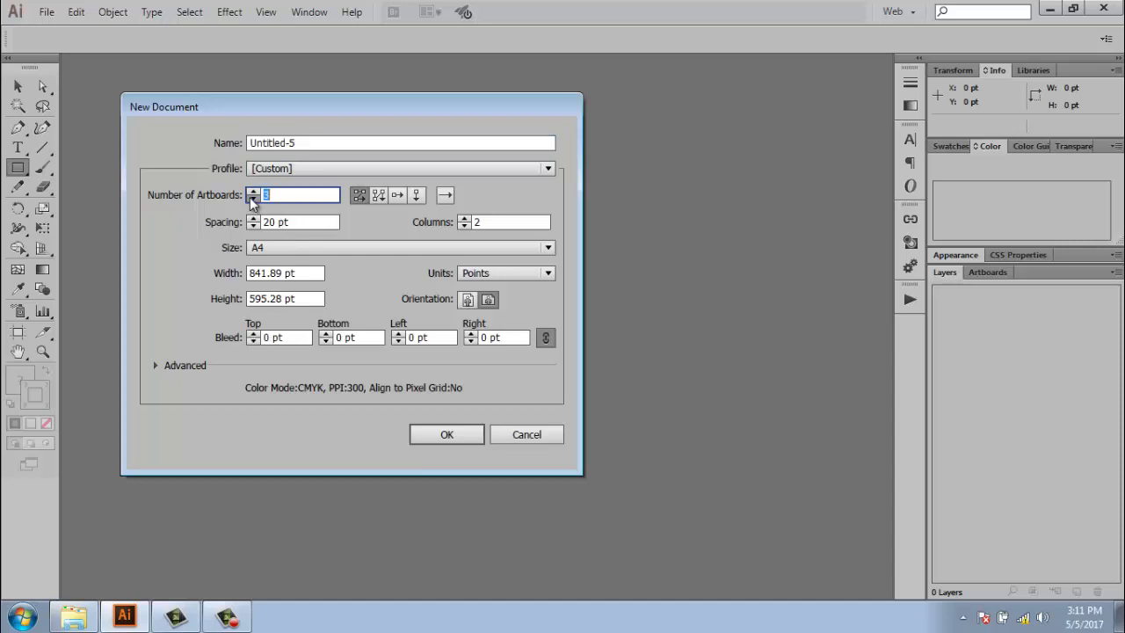
left_click(459, 434)
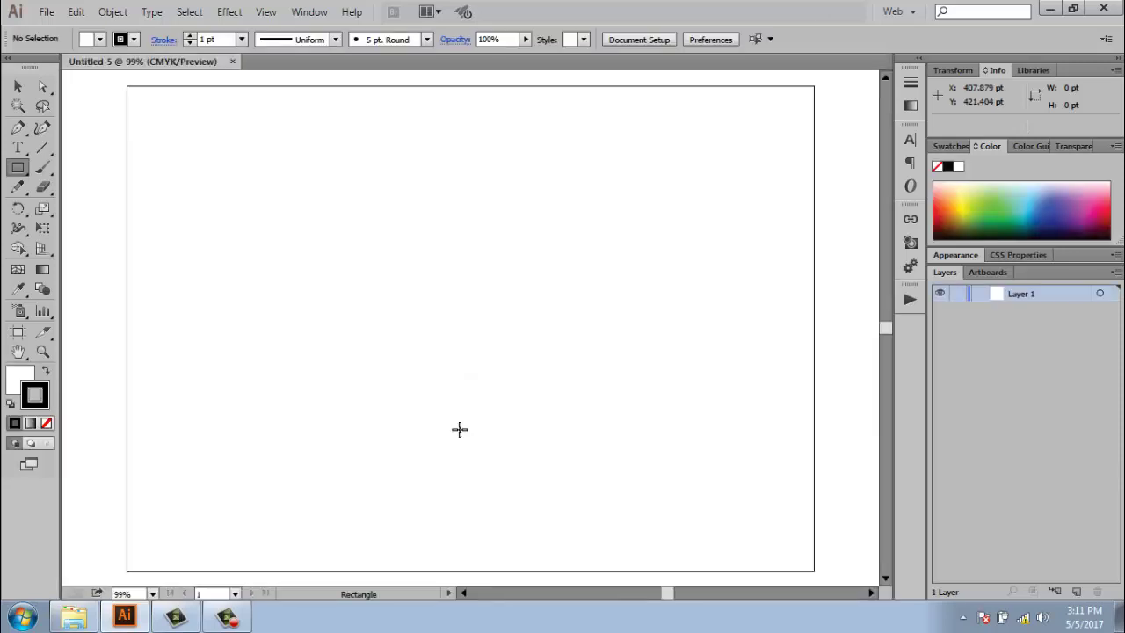
Step: Tear off the shape tools into a floating panel and draw a rectangle near the top-left
left_click(16, 176)
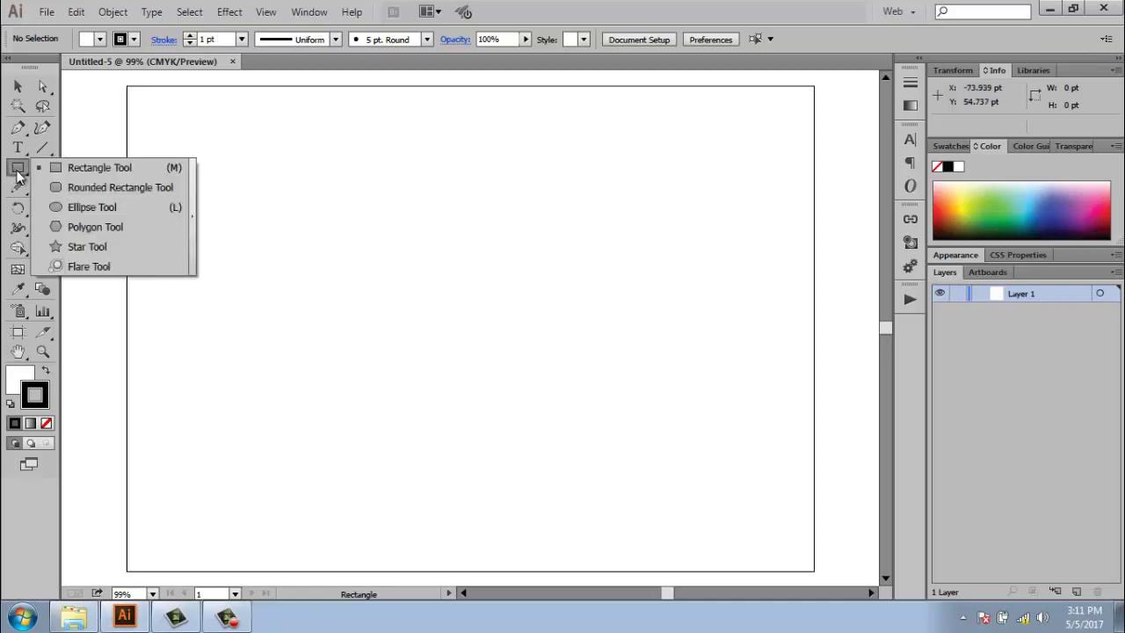
left_click(193, 179)
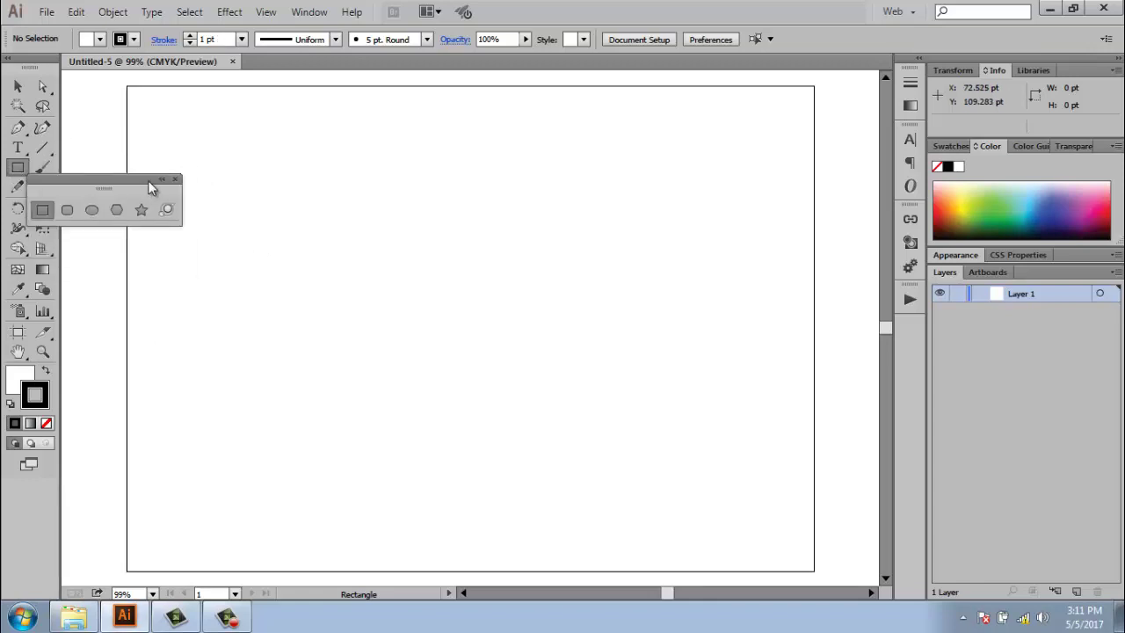
left_click_drag(151, 183, 256, 91)
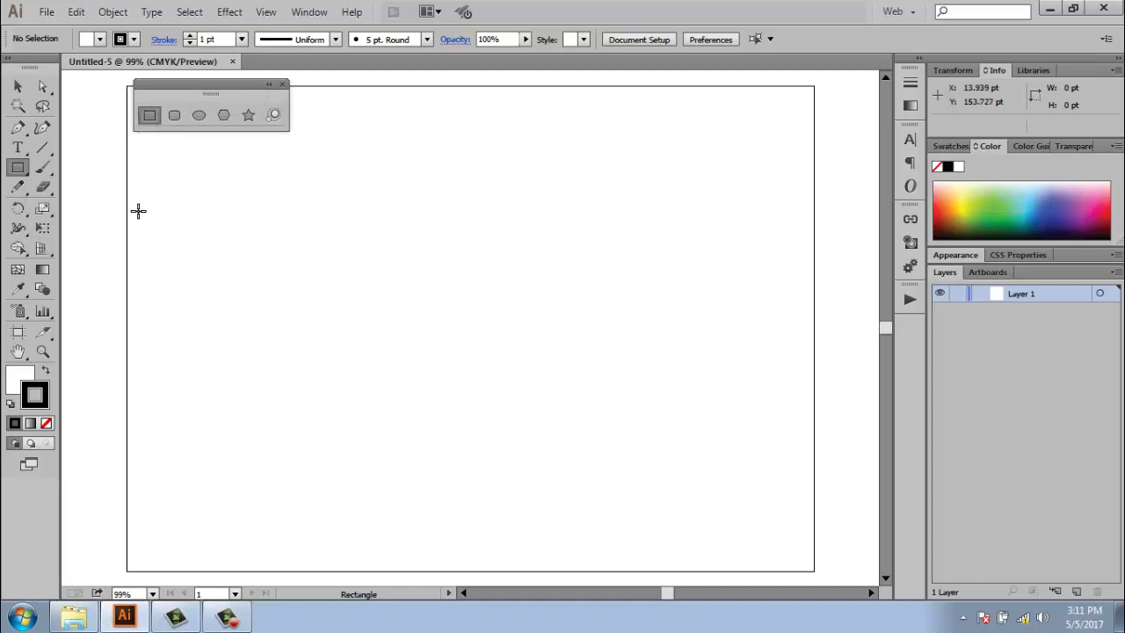
mouse_move(181, 176)
left_mouse_down()
mouse_move(302, 309)
mouse_move(281, 307)
left_mouse_up()
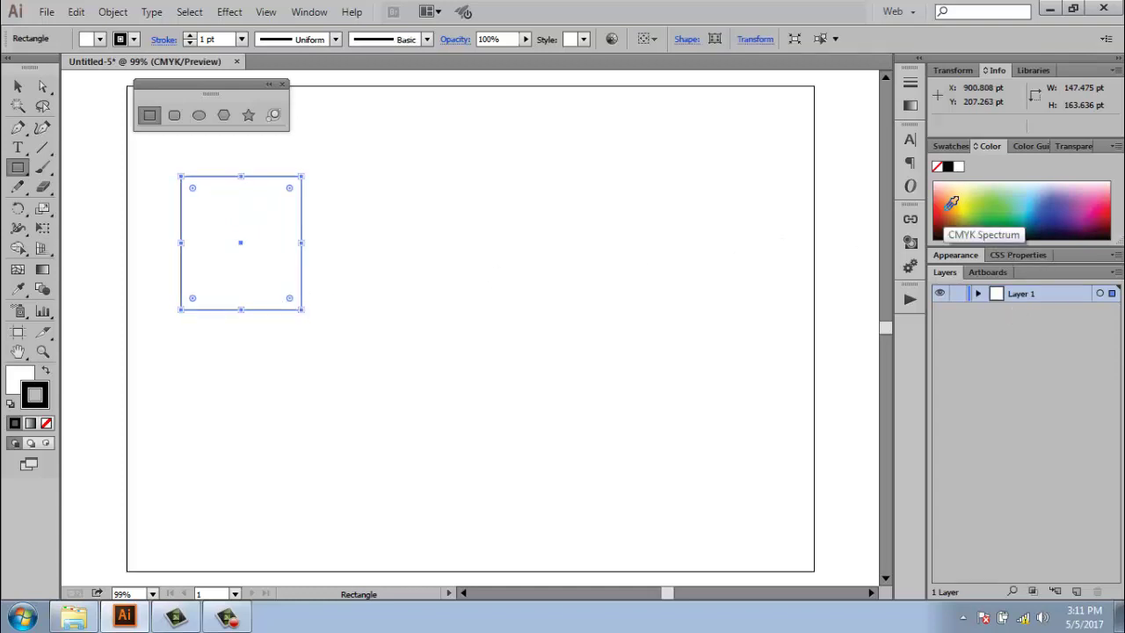
Step: Give the rectangle a yellow fill and a 6 pt F7064B pink stroke
left_click(19, 380)
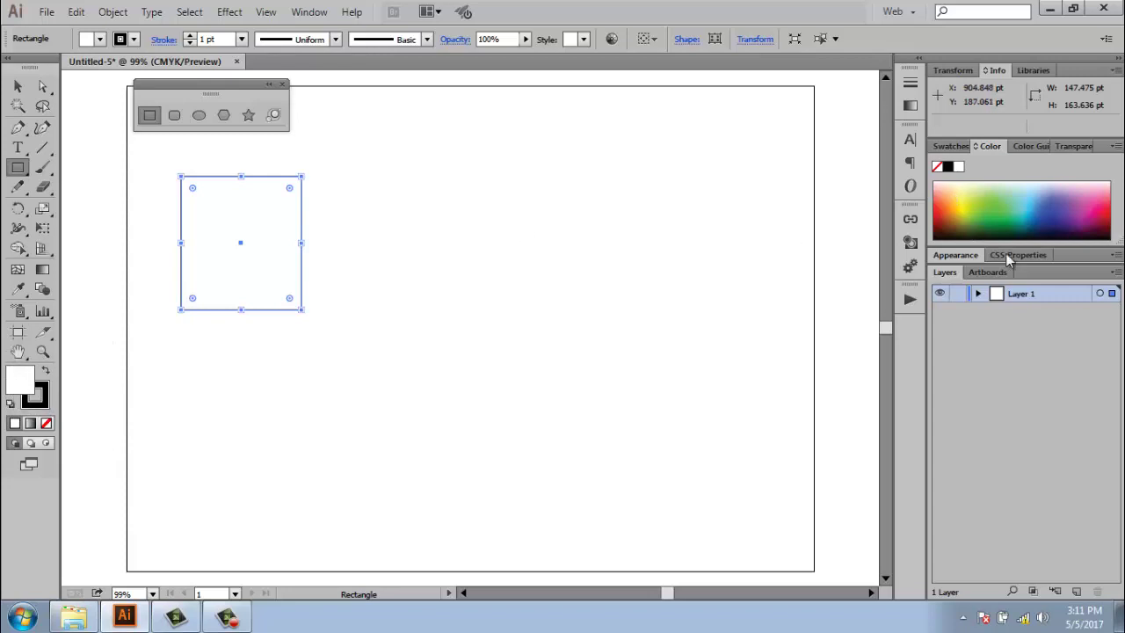
left_click(1003, 213)
left_click(970, 199)
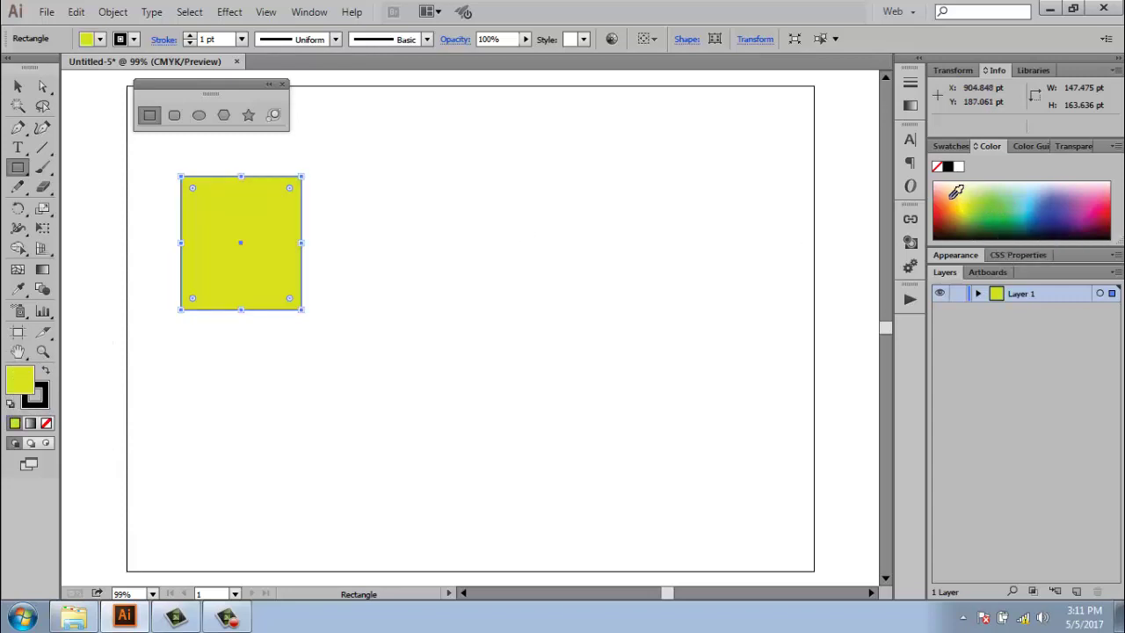
double_click(43, 403)
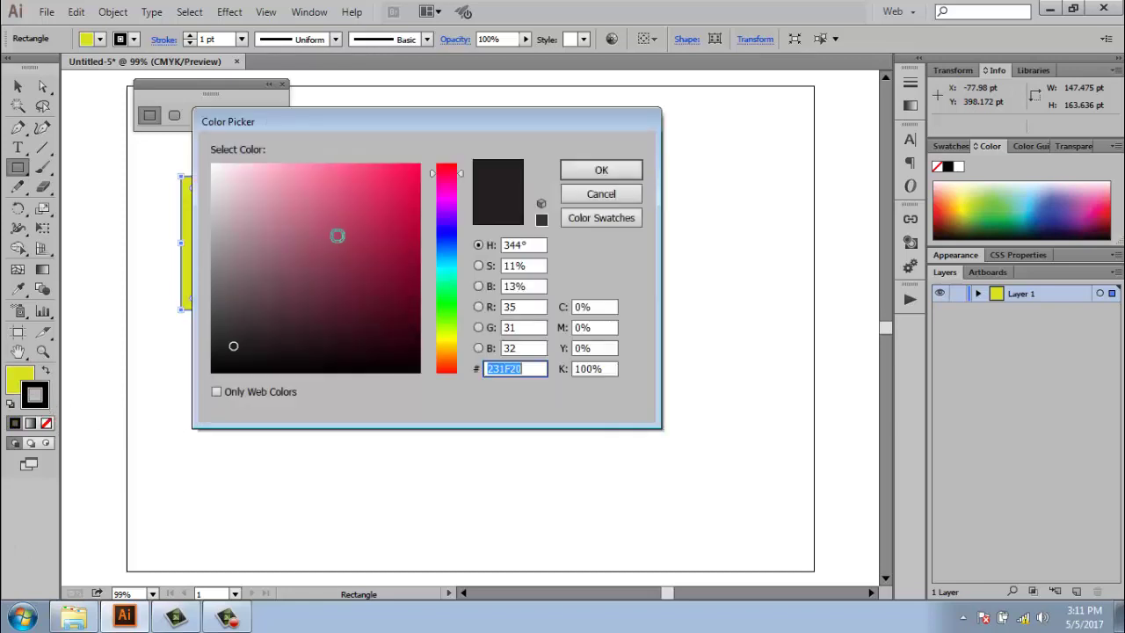
left_click(365, 205)
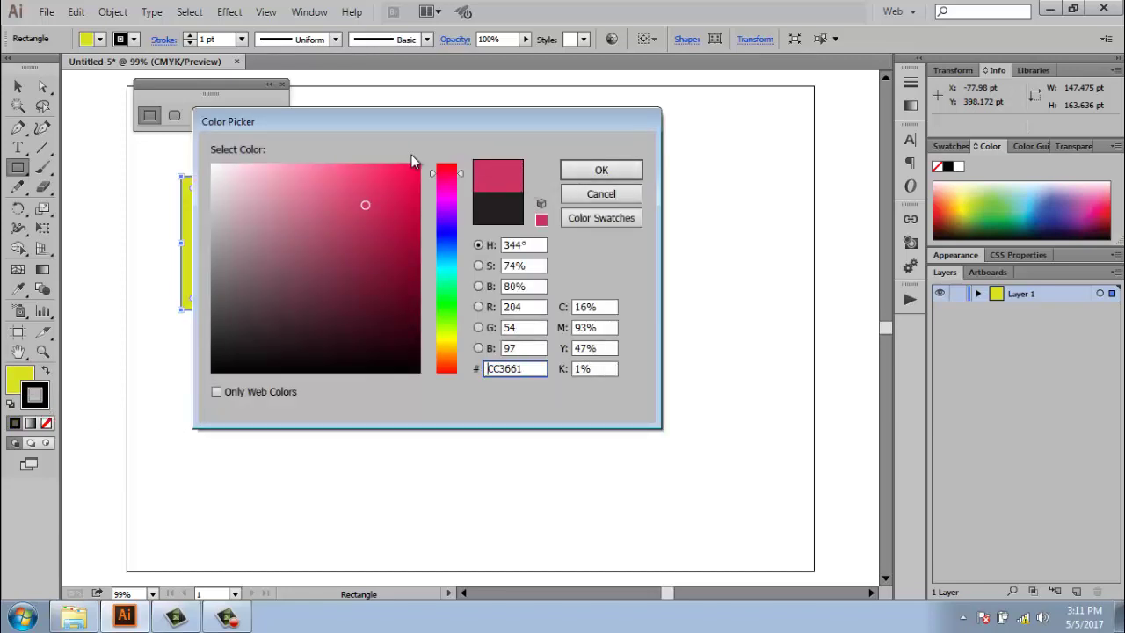
left_click(416, 169)
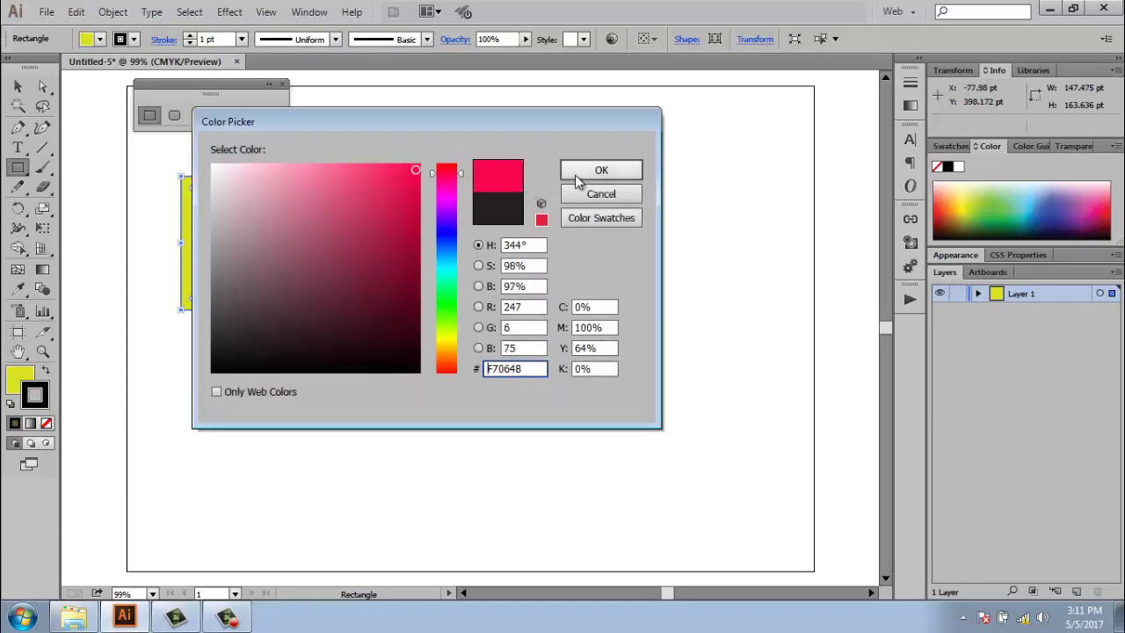
left_click(600, 171)
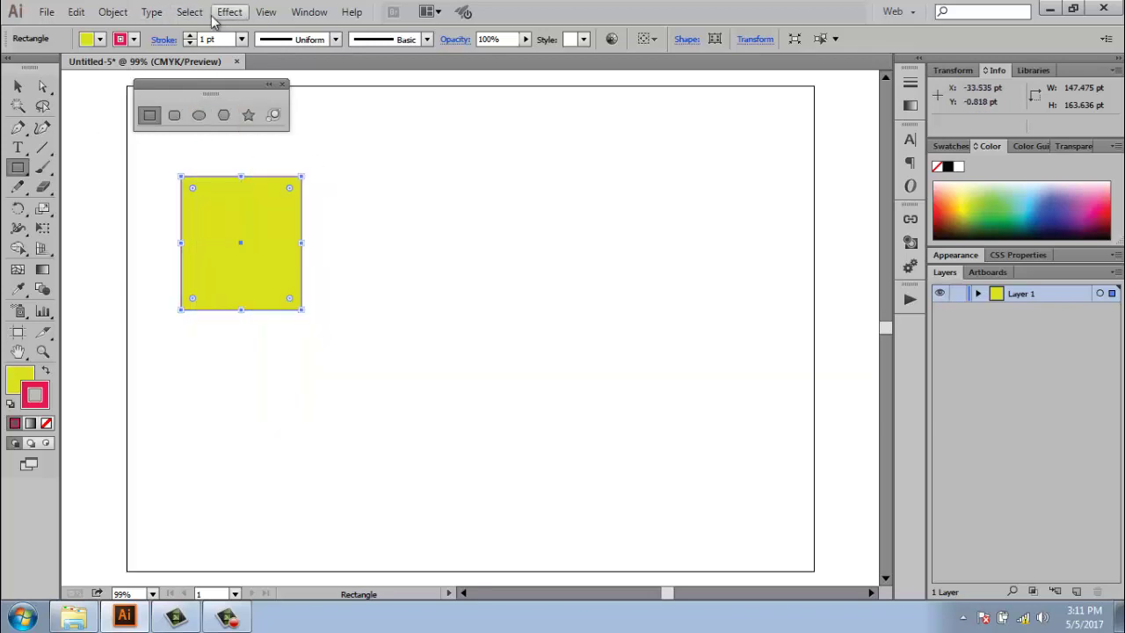
left_click(190, 36)
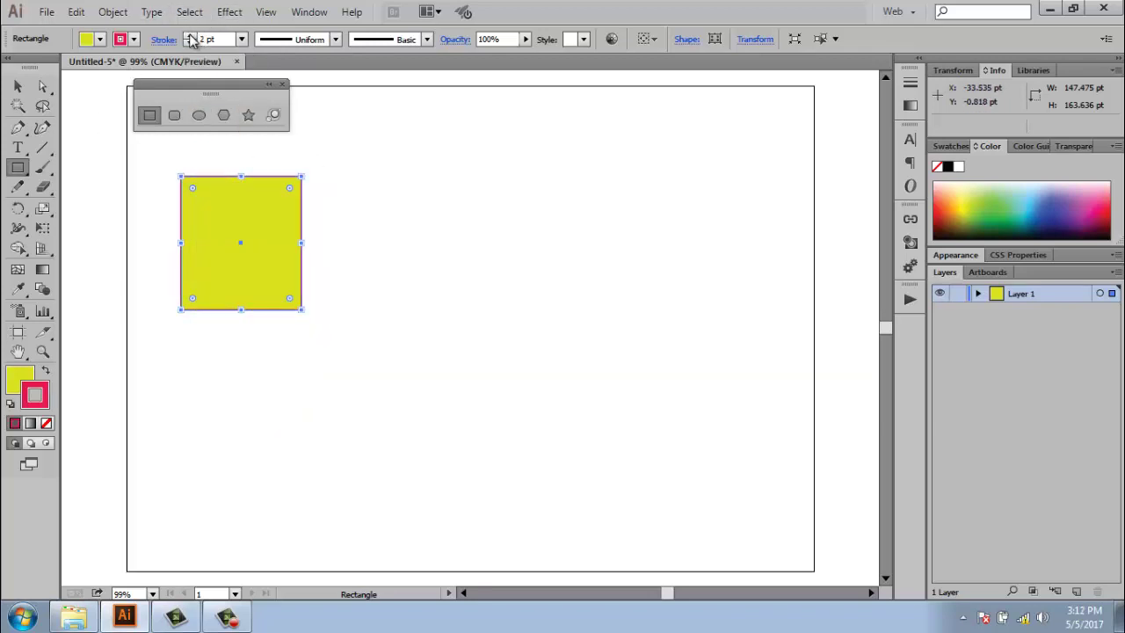
left_click(190, 36)
left_click(190, 36)
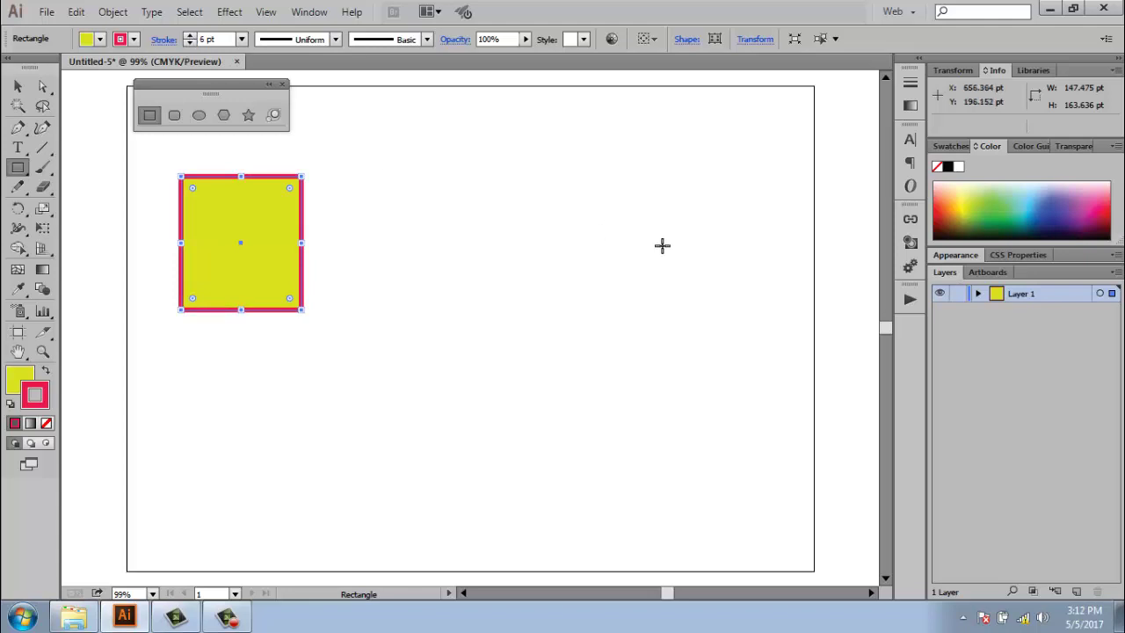
left_click(174, 115)
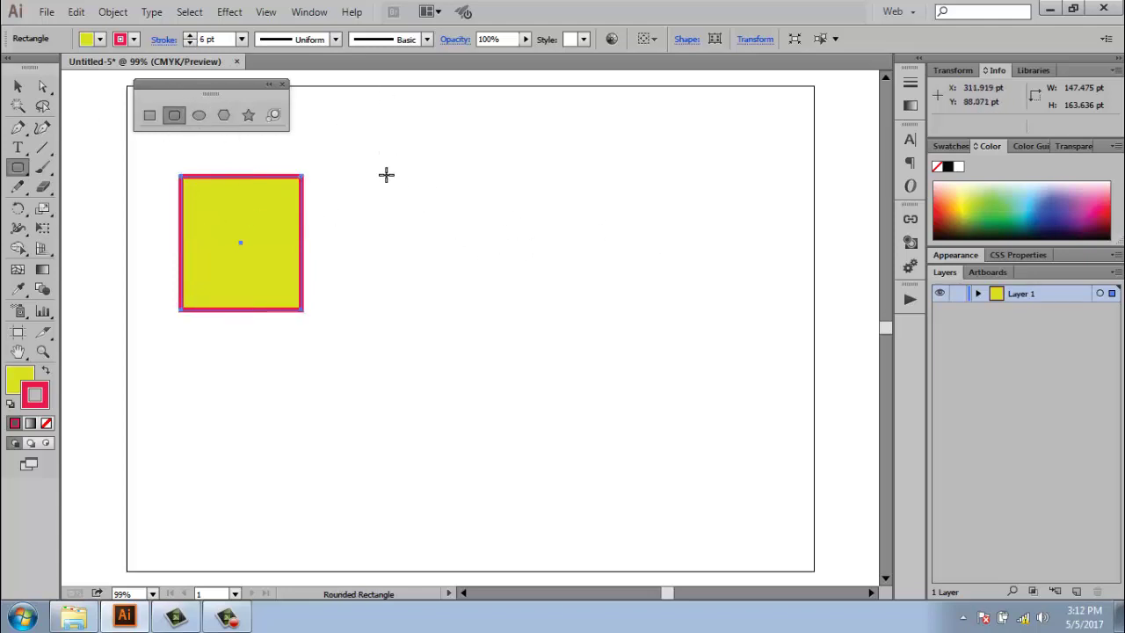
Step: Draw a rounded rectangle, an ellipse and a hexagon on the artboard
left_click_drag(380, 157, 559, 334)
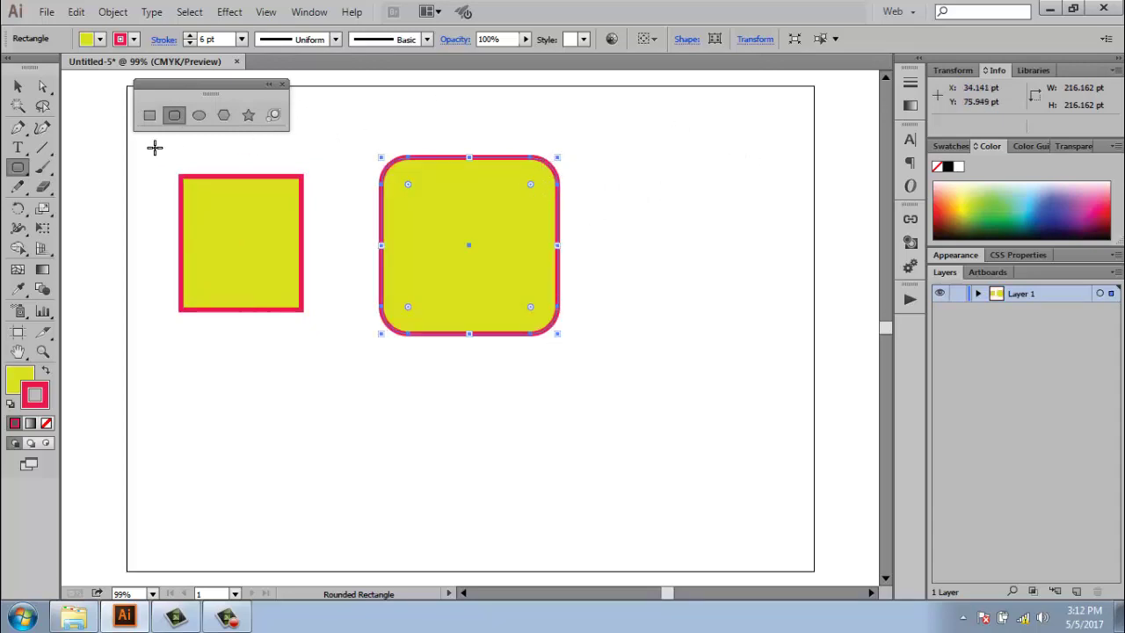
left_click(200, 115)
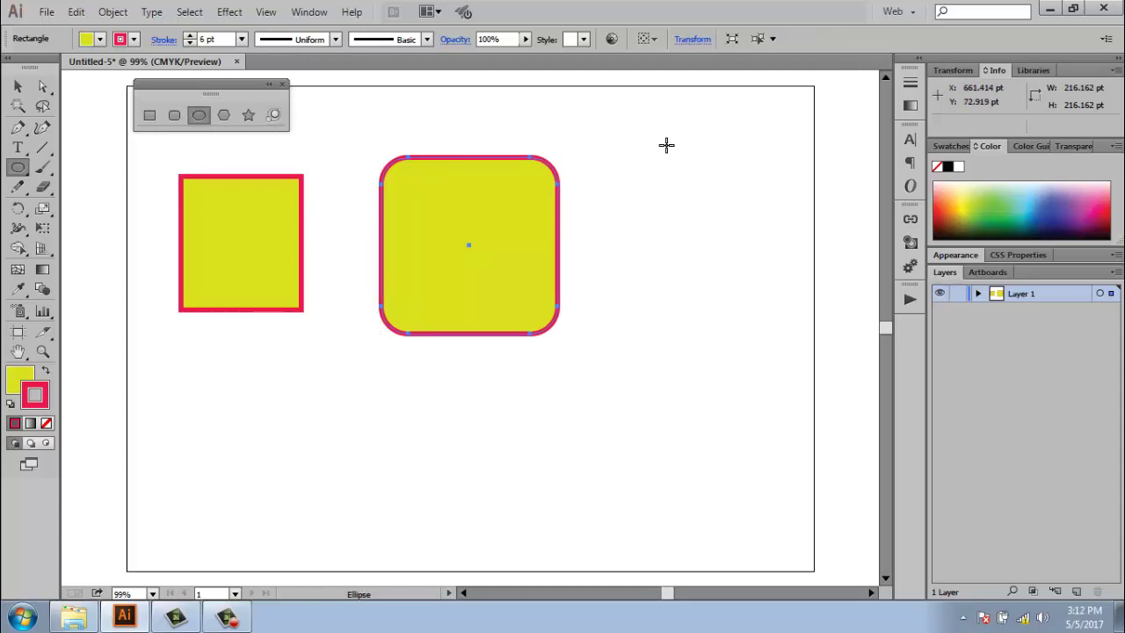
left_click_drag(667, 145, 797, 280)
left_click(224, 115)
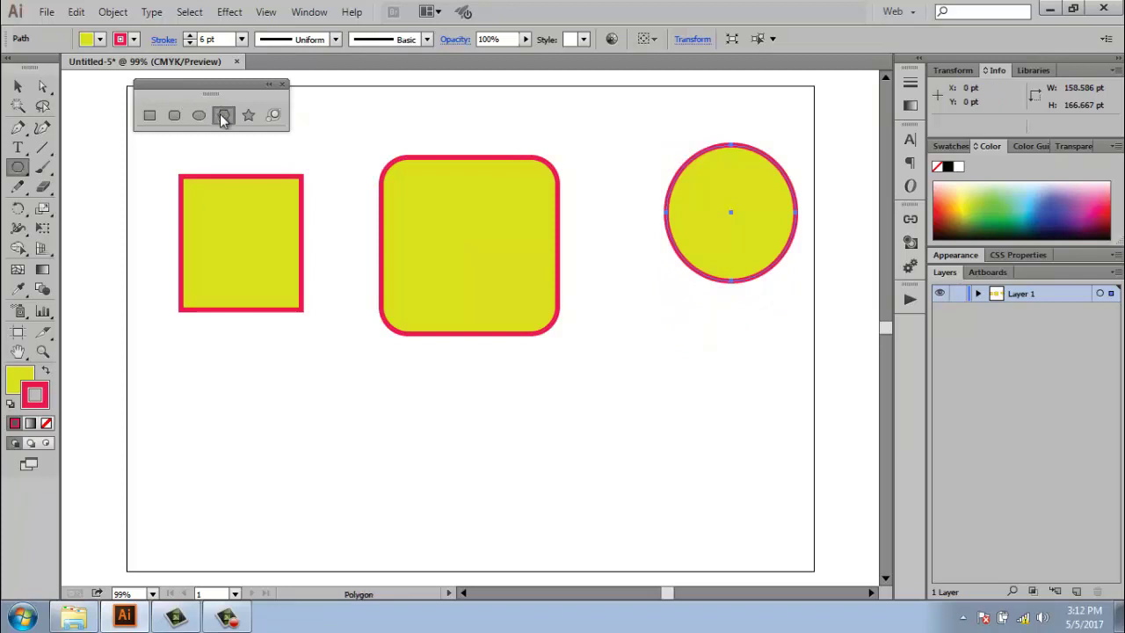
left_click_drag(236, 439, 291, 484)
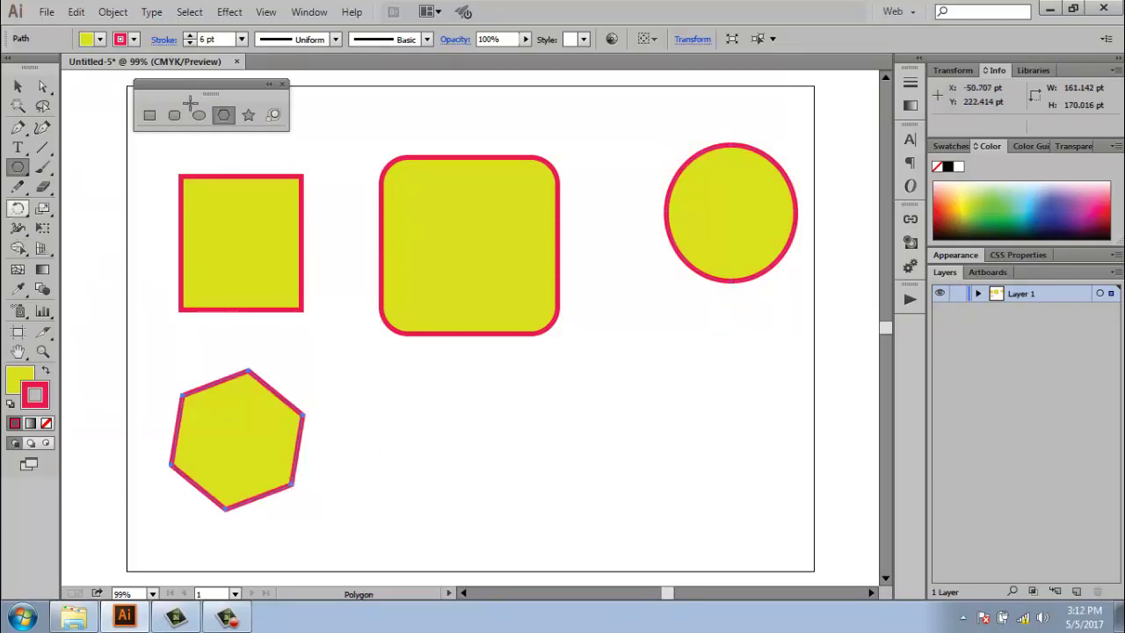
Step: Draw a five-pointed star and a lens flare, then select everything on the artboard
left_click(254, 114)
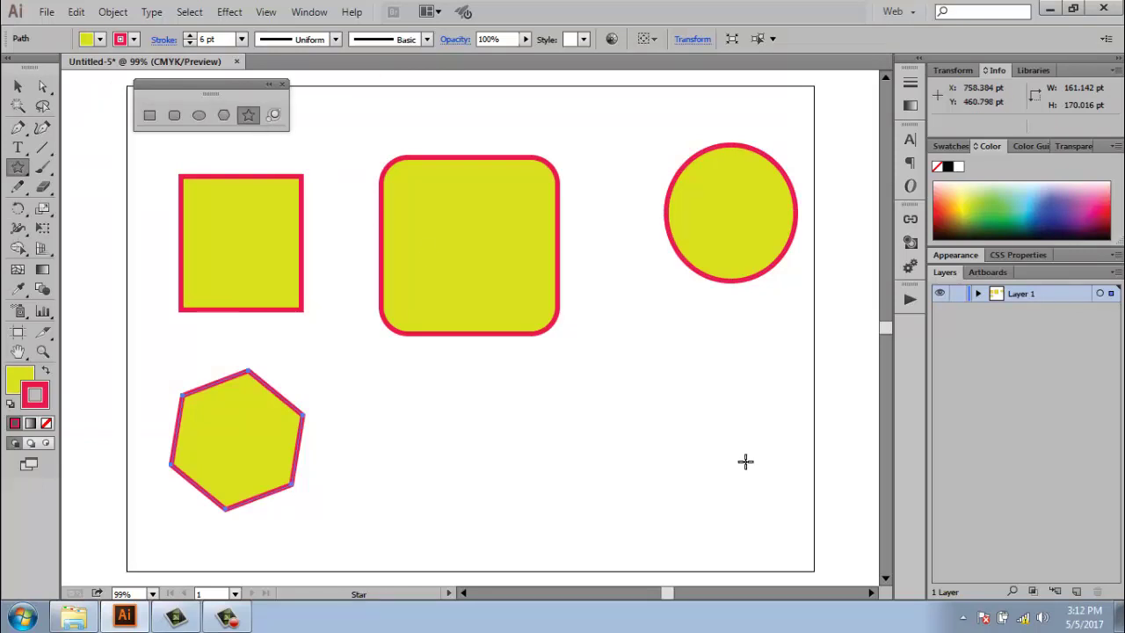
left_click_drag(702, 417, 761, 499)
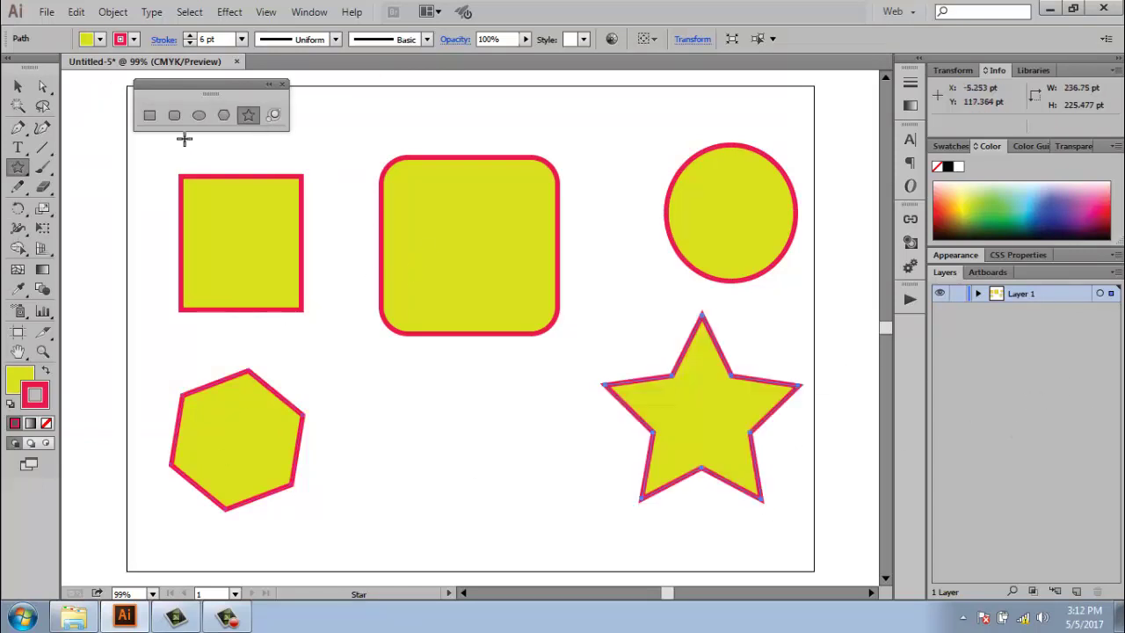
left_click(274, 115)
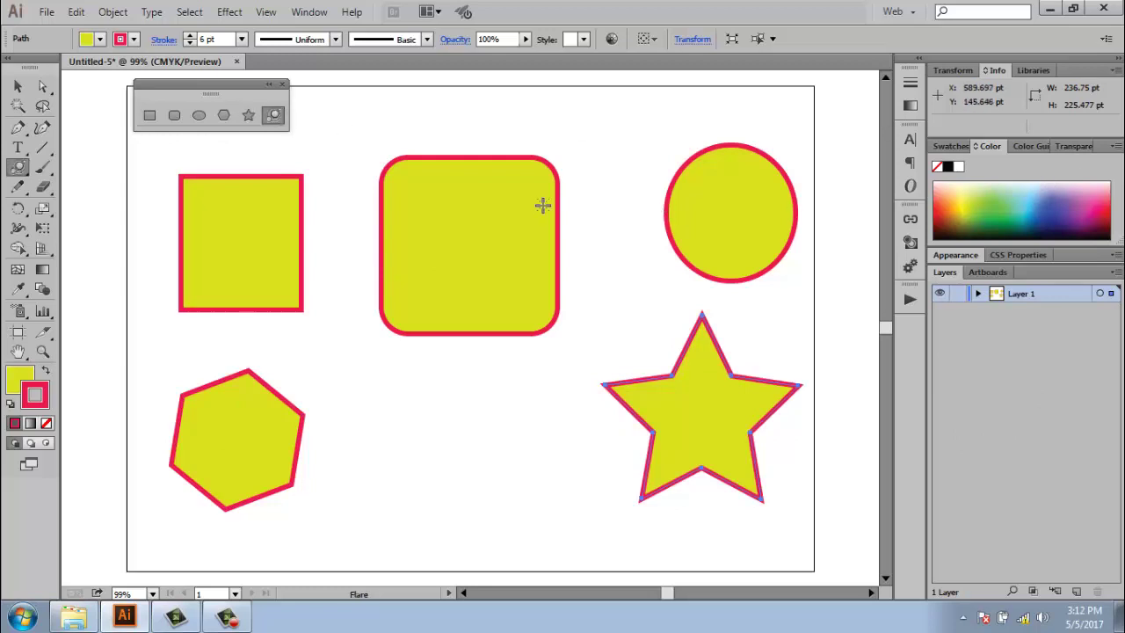
left_click_drag(642, 164, 643, 194)
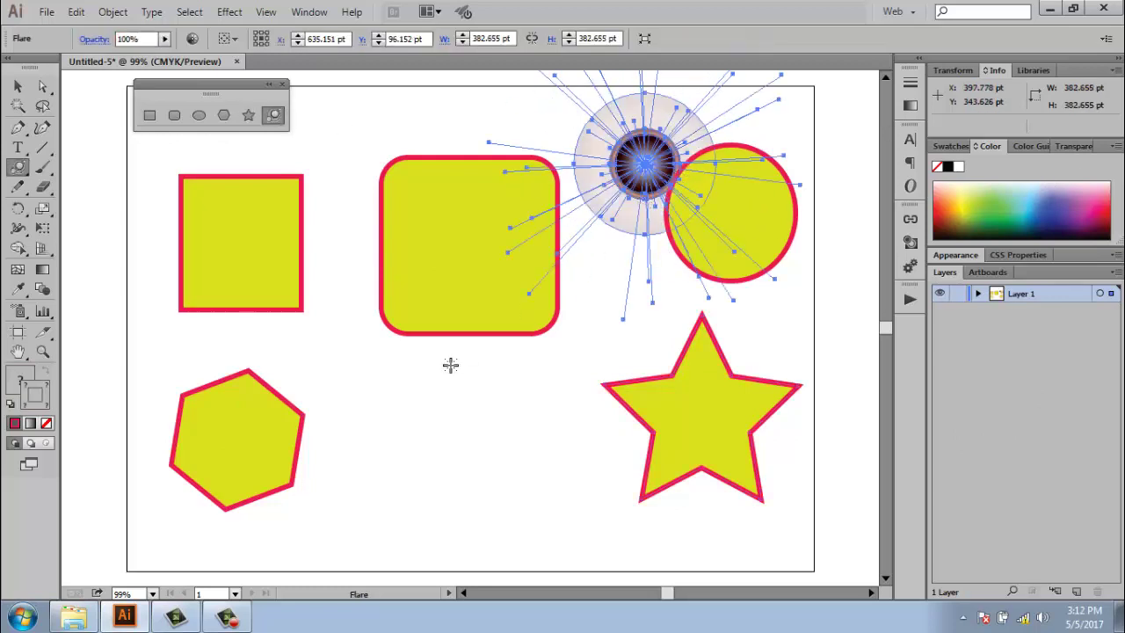
mouse_move(439, 399)
left_mouse_down()
mouse_move(745, 438)
mouse_move(381, 398)
left_mouse_up()
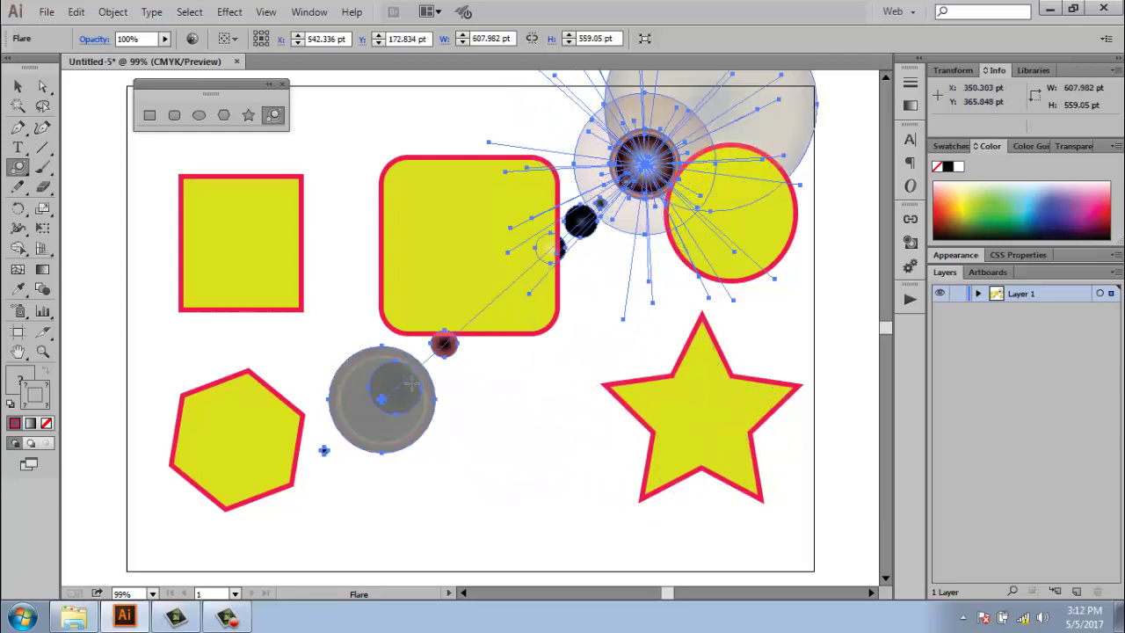
key("ctrl+a")
Step: Delete all selected objects and show the rulers in centimeters
key("Delete")
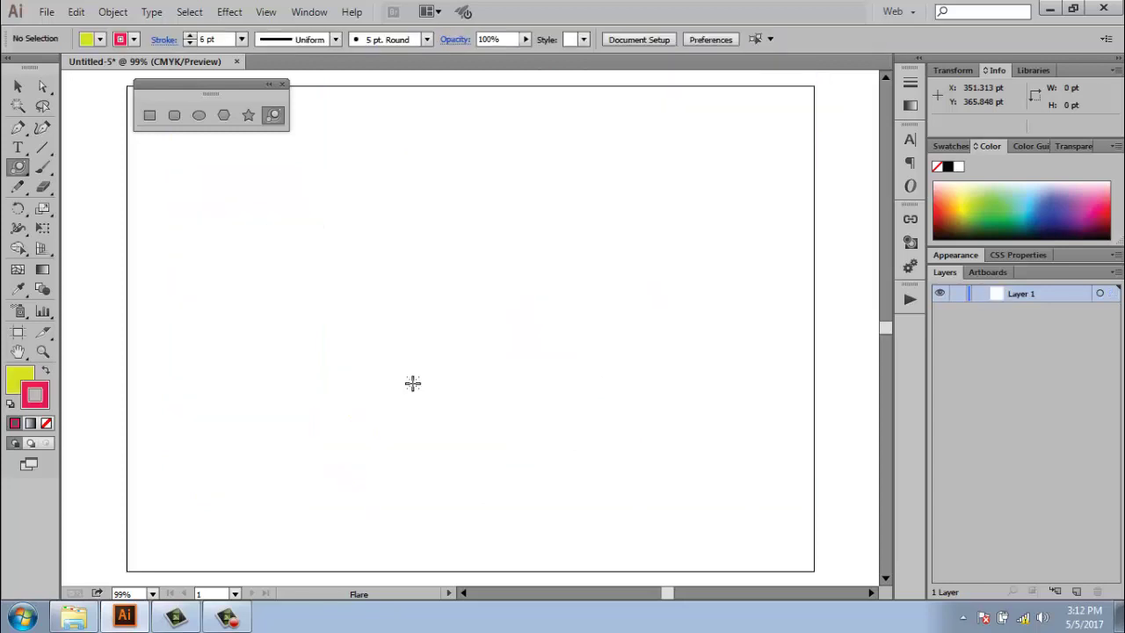
left_click(149, 118)
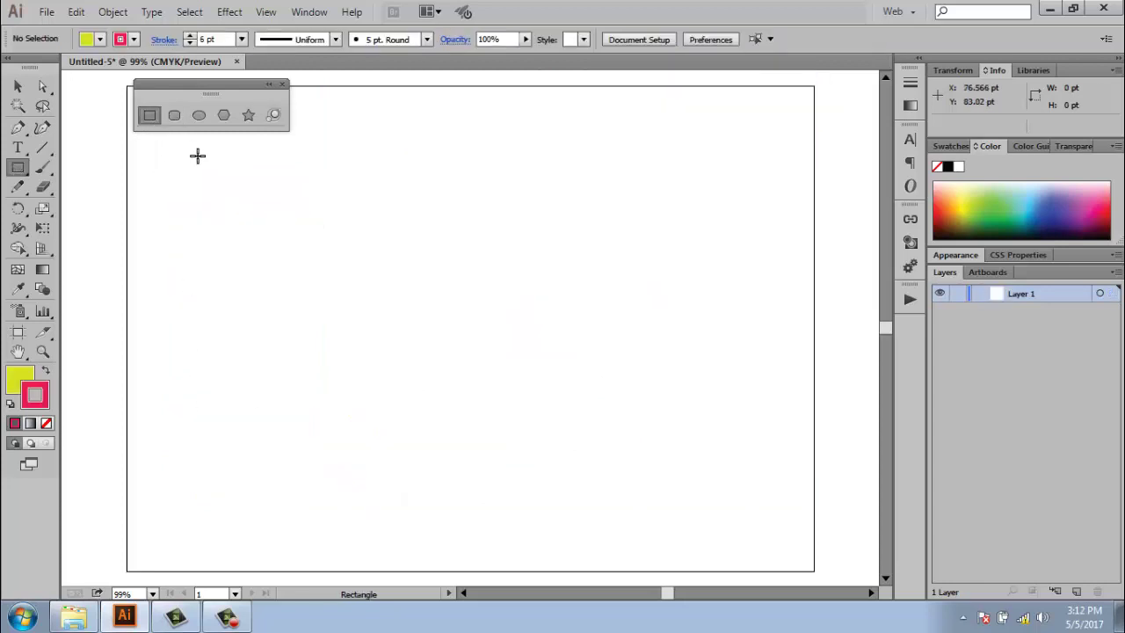
left_click(244, 168)
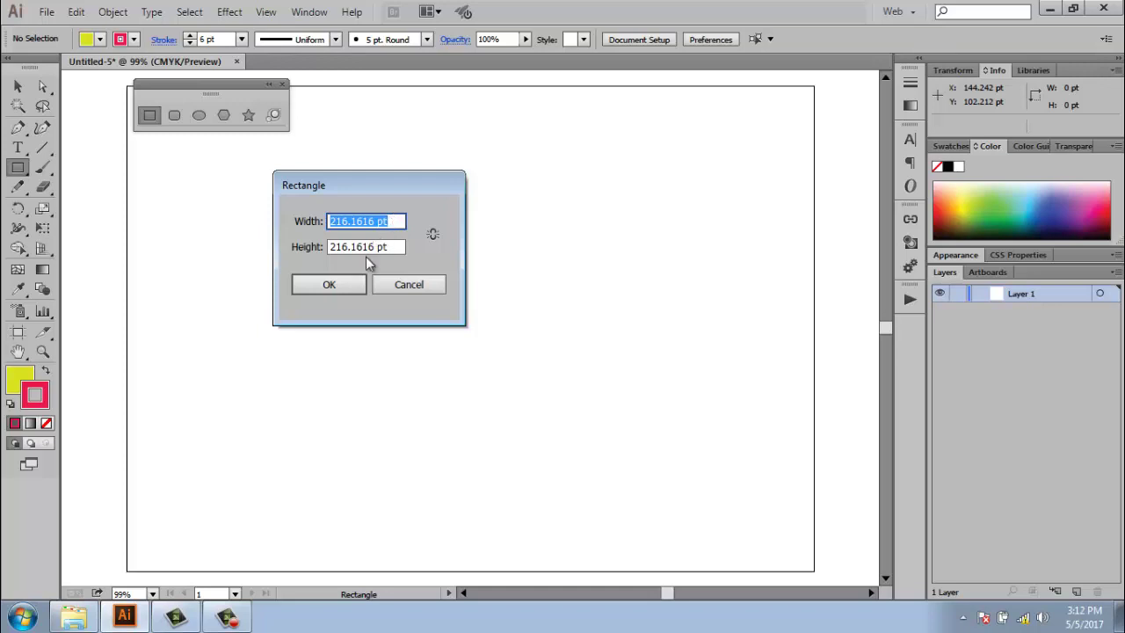
left_click(413, 286)
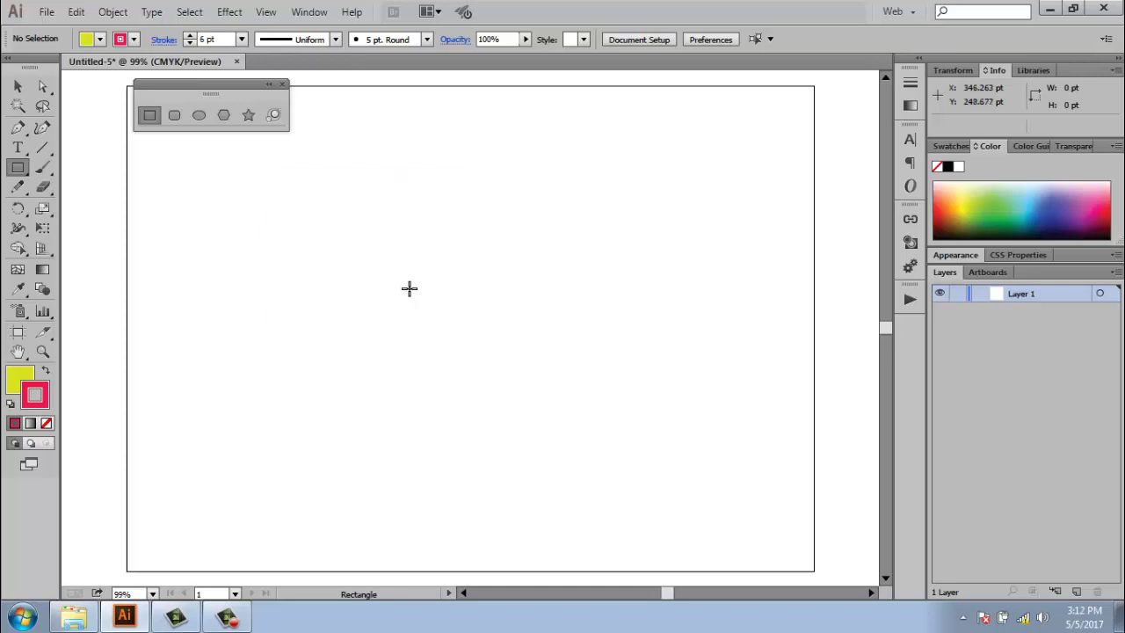
key("ctrl+r")
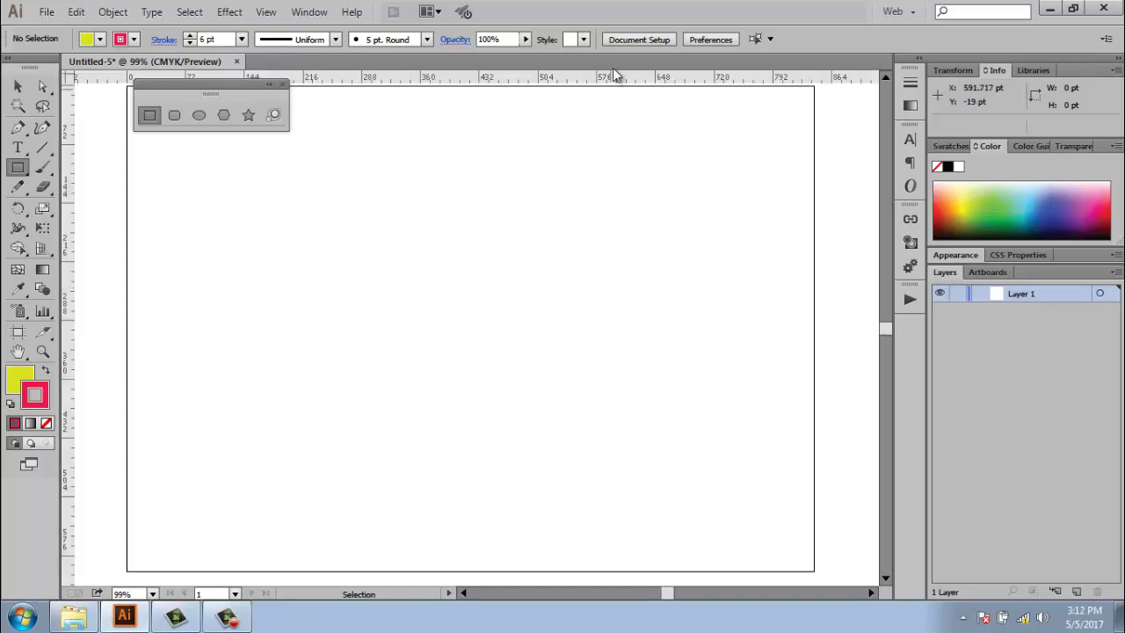
right_click(556, 85)
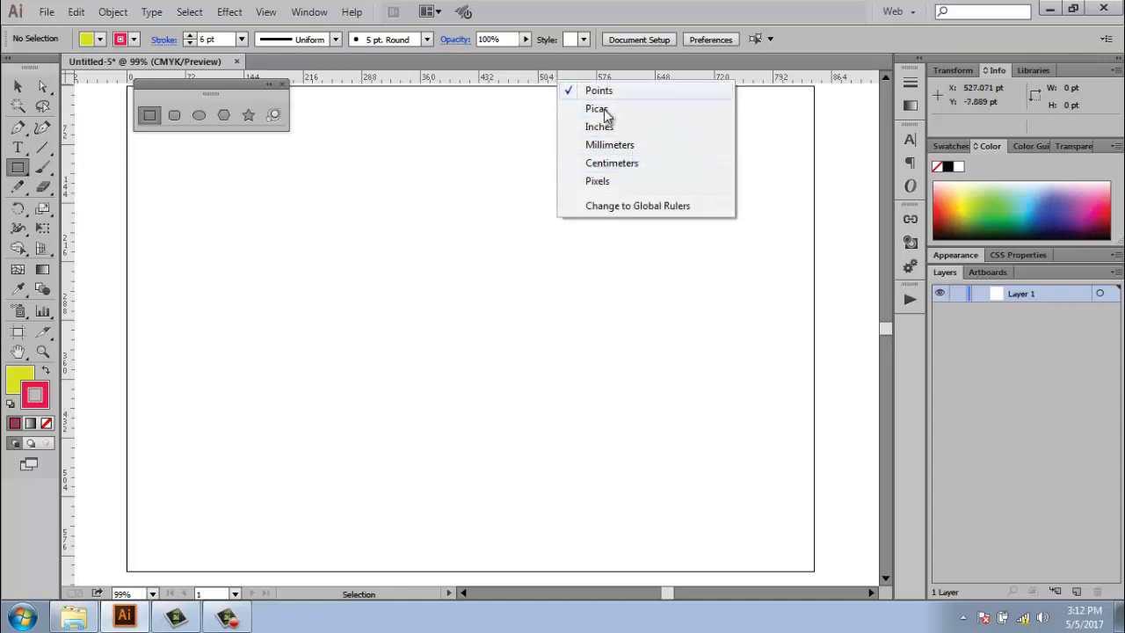
left_click(612, 163)
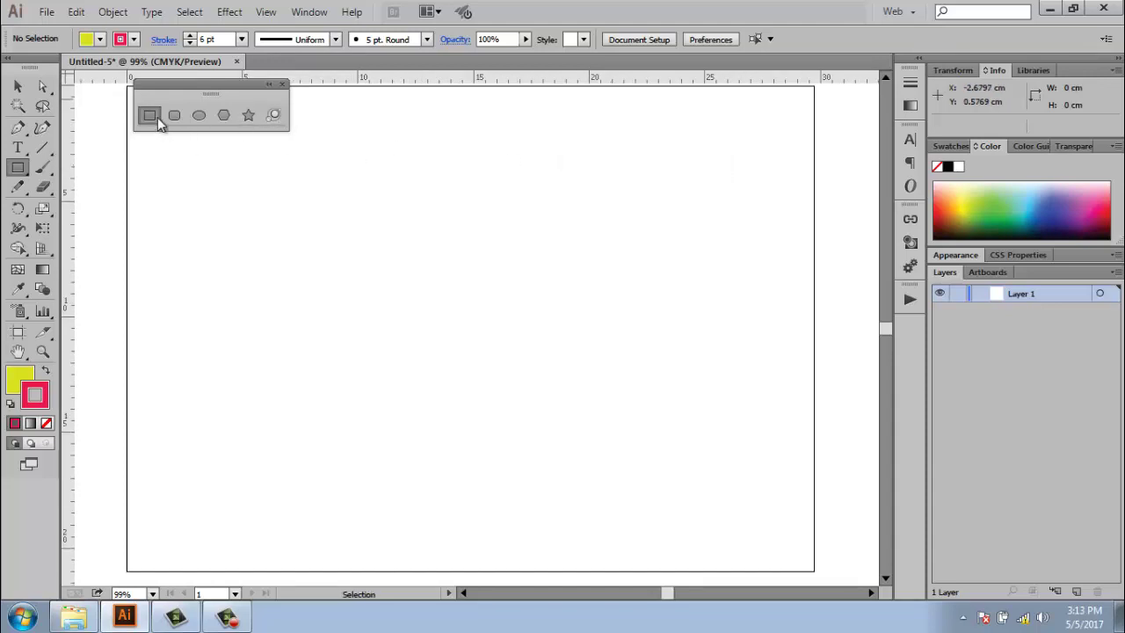
Step: Create a 6 × 6 cm square by entering exact width and height
left_click(186, 174)
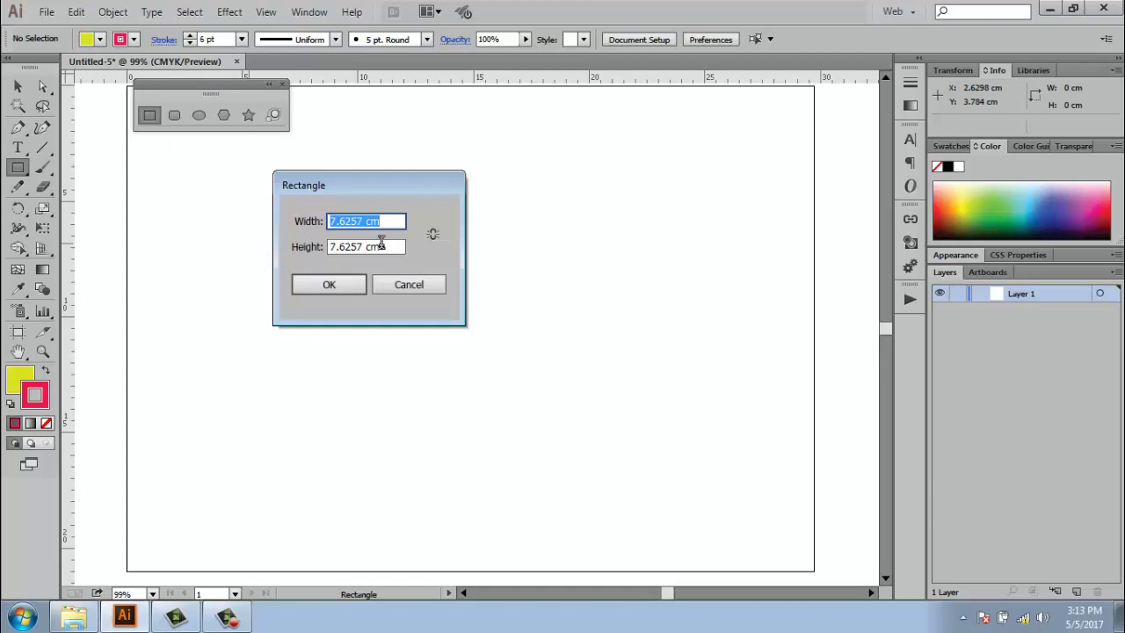
type("6")
key("Tab")
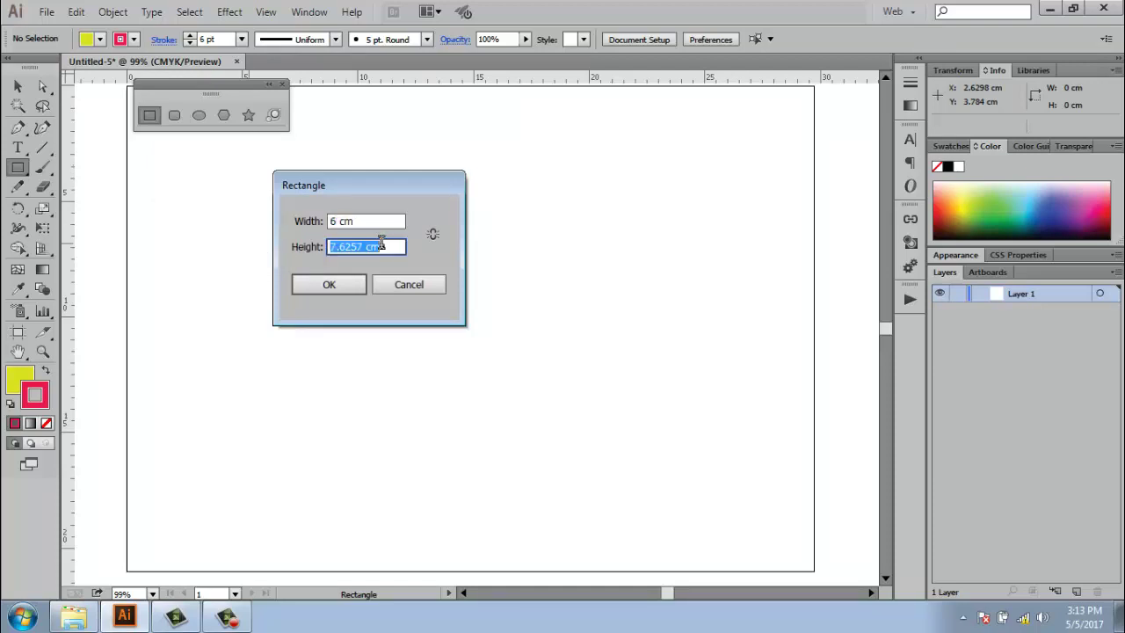
type("6")
left_click(327, 284)
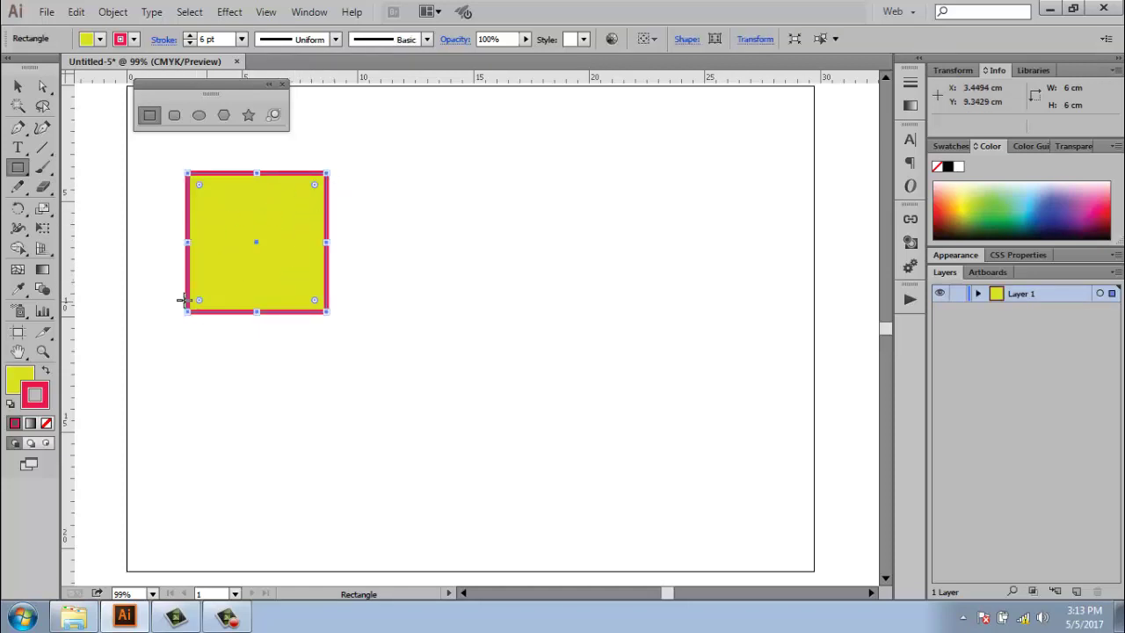
Step: Create two rounded squares with 2 cm corner radius
left_click(174, 115)
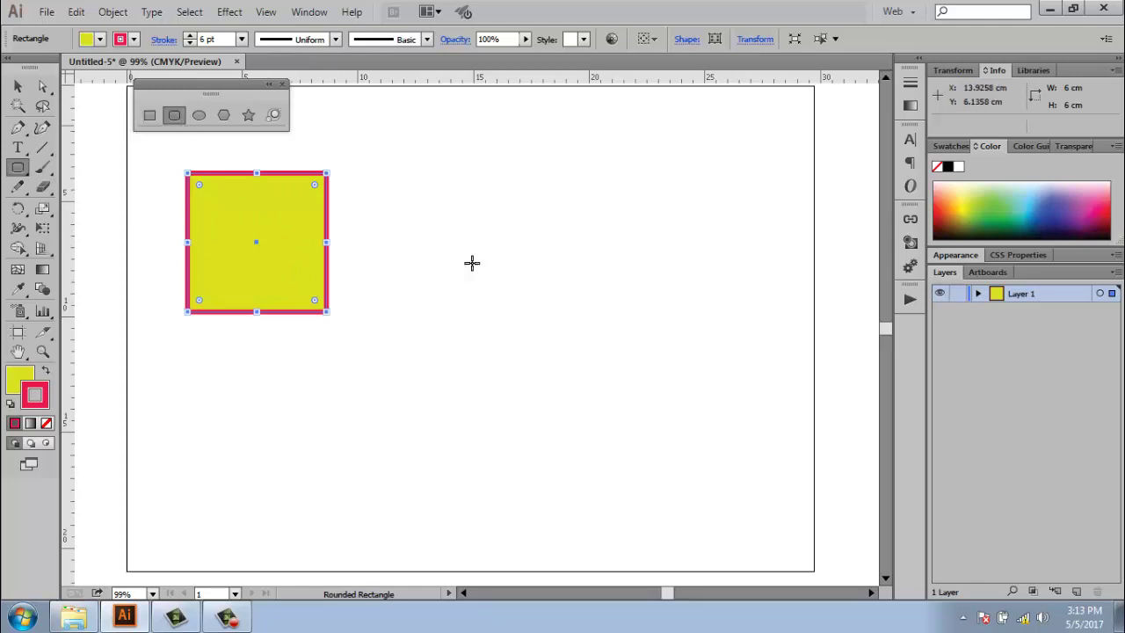
left_click(424, 176)
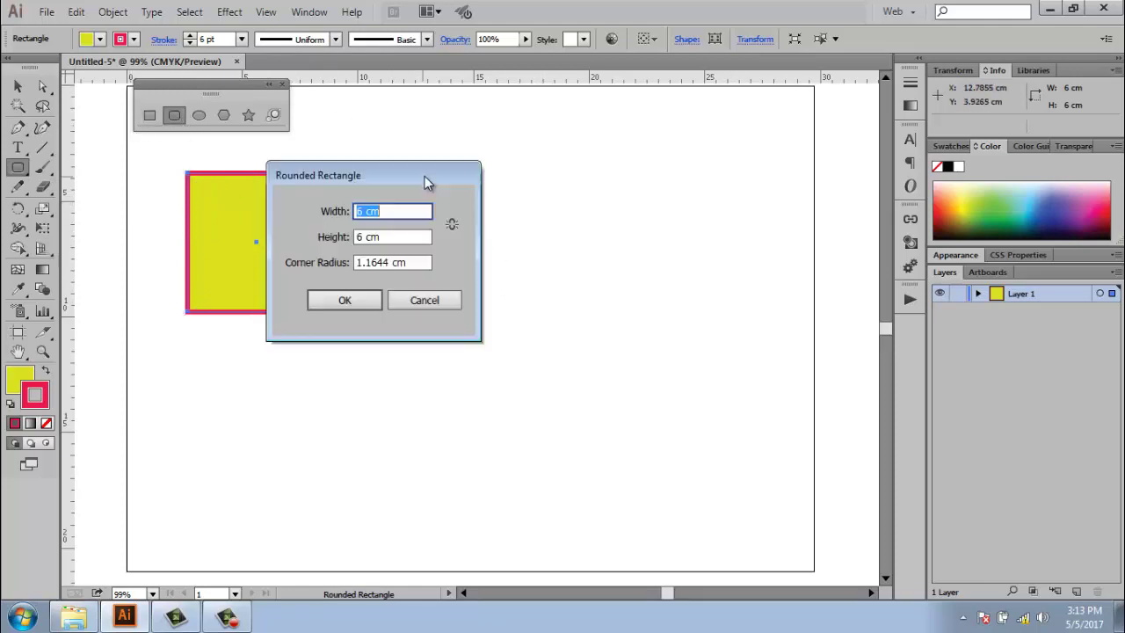
left_click(415, 257)
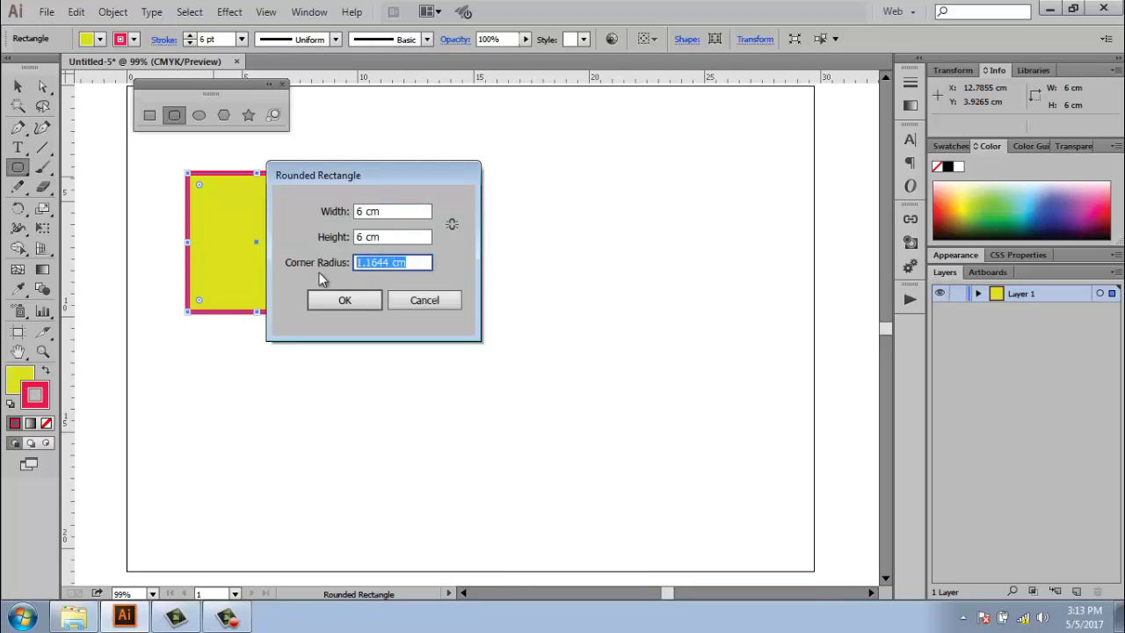
type("2")
left_click(329, 298)
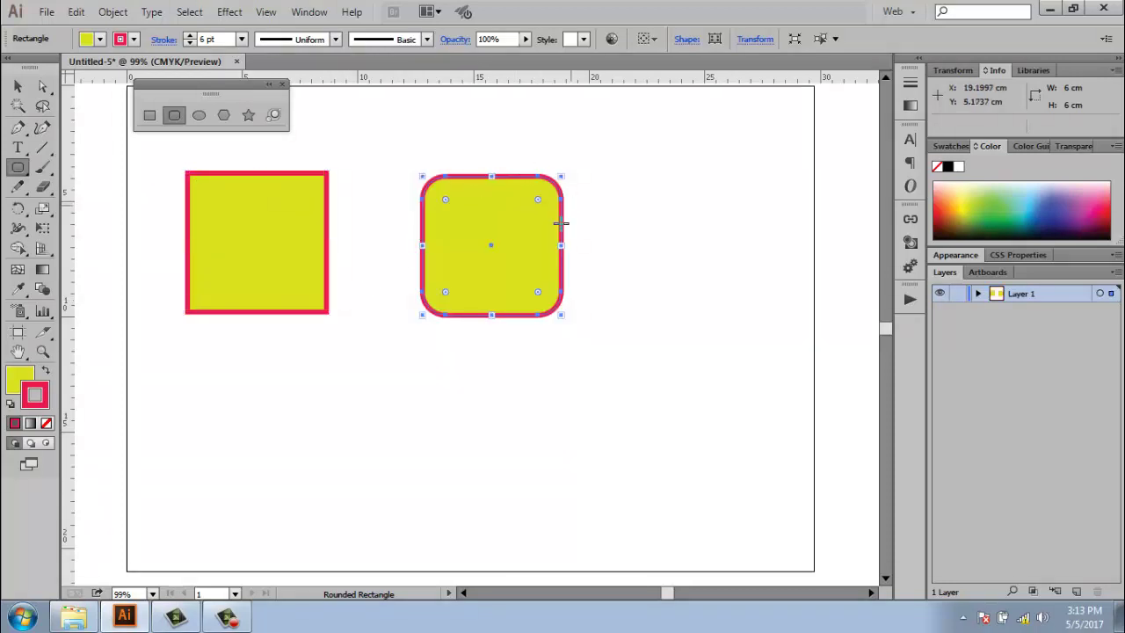
left_click(247, 421)
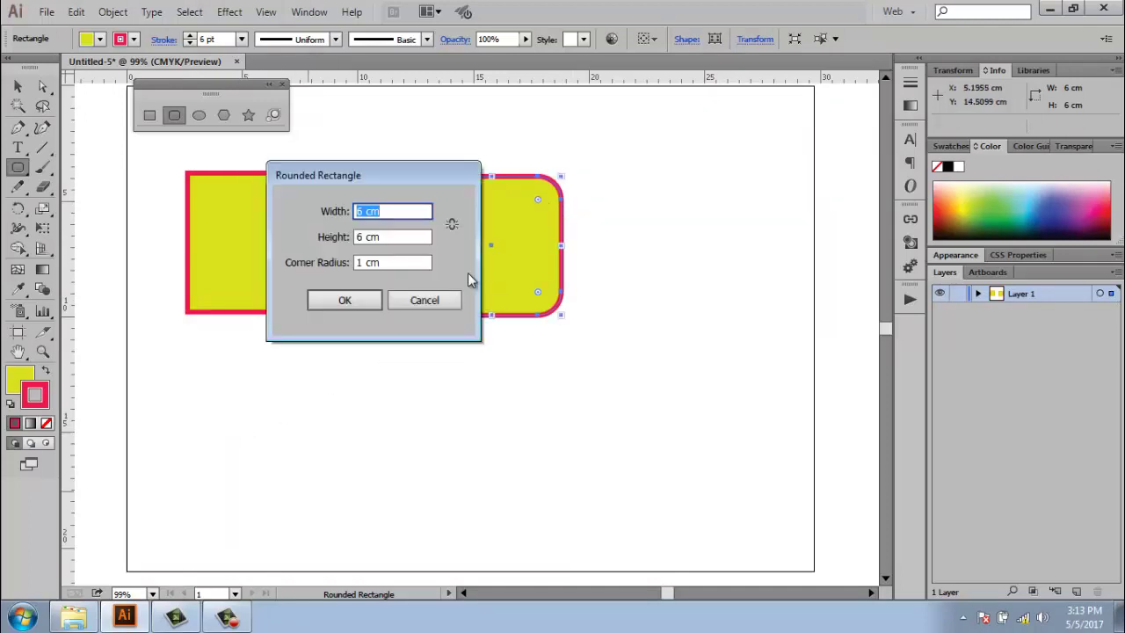
key("Tab")
key("Tab")
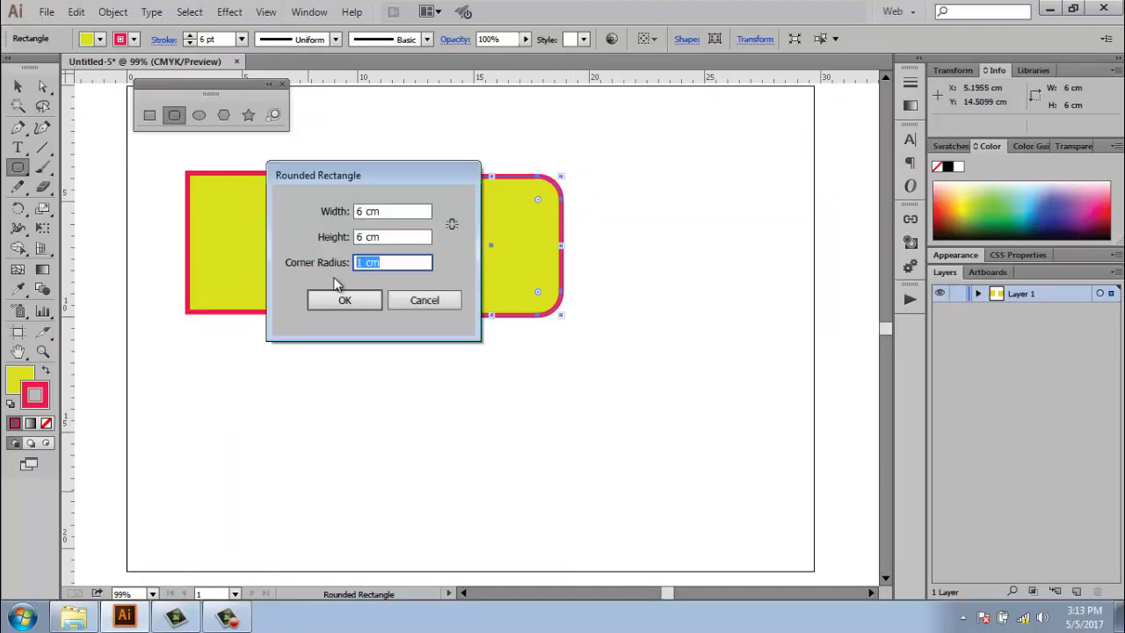
type("2")
left_click(369, 301)
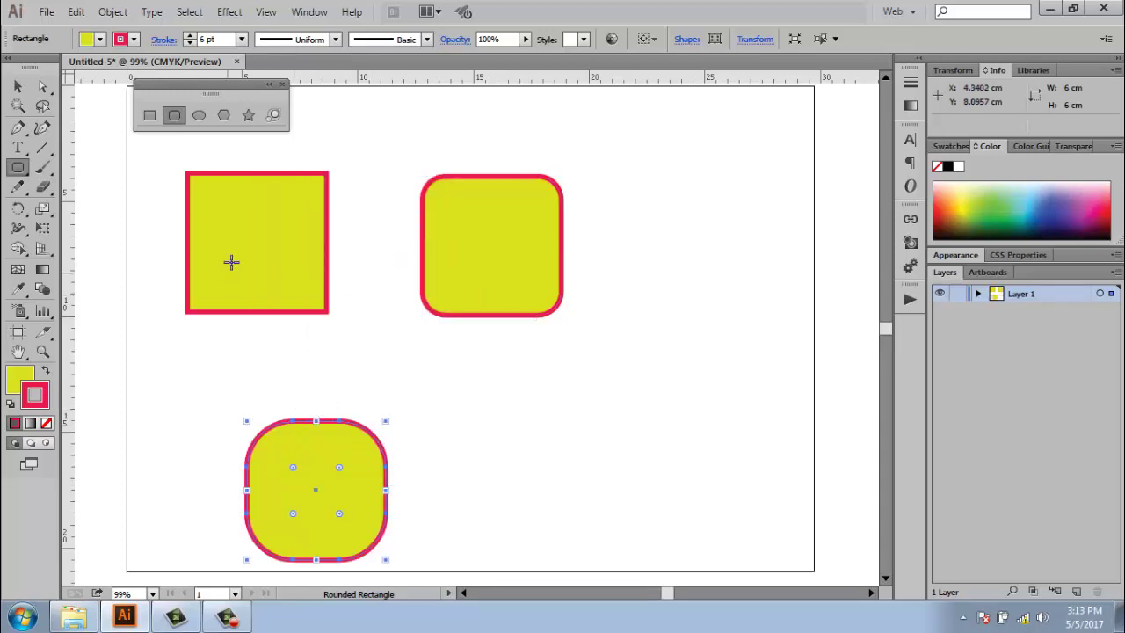
Step: Create a 6 × 3 cm ellipse and a 6 × 6 cm circle, then delete all shapes
left_click(199, 116)
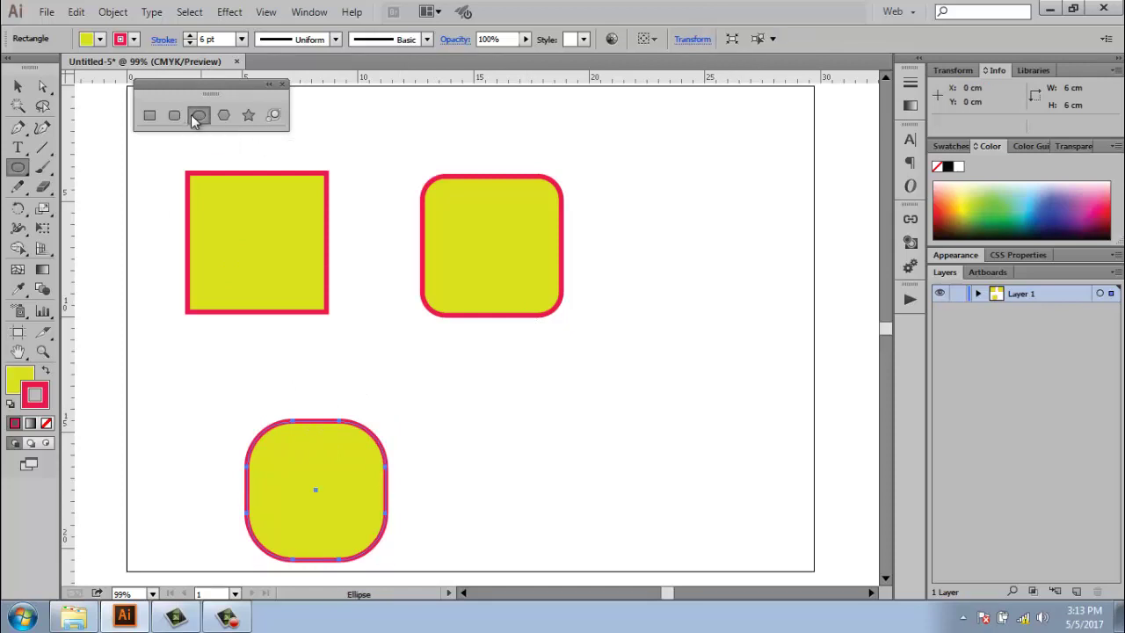
left_click(649, 187)
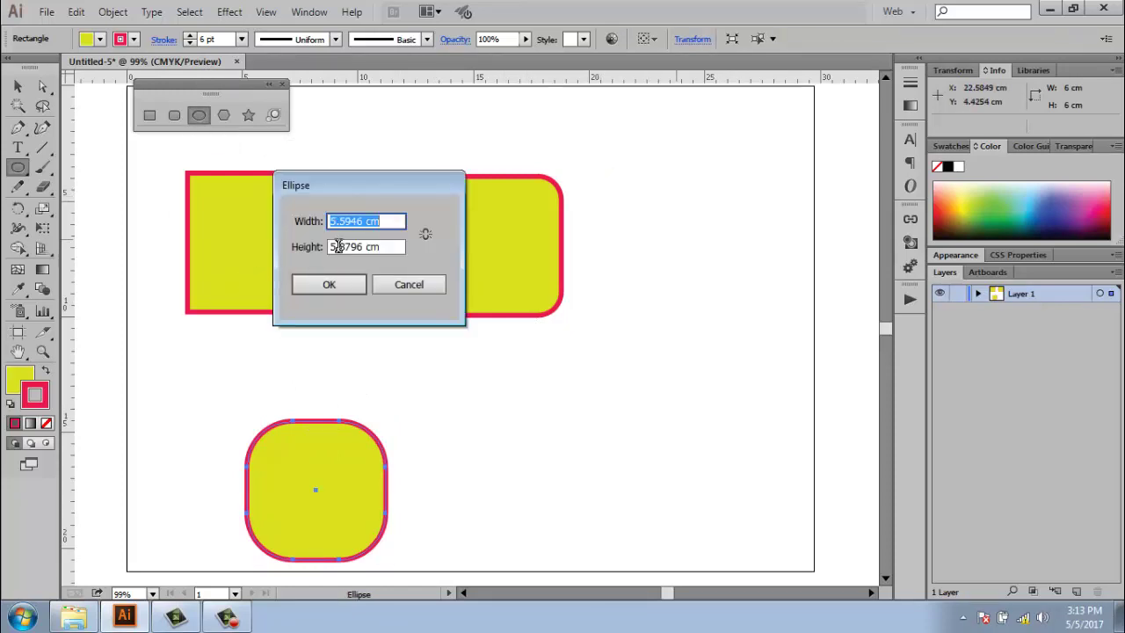
type("6")
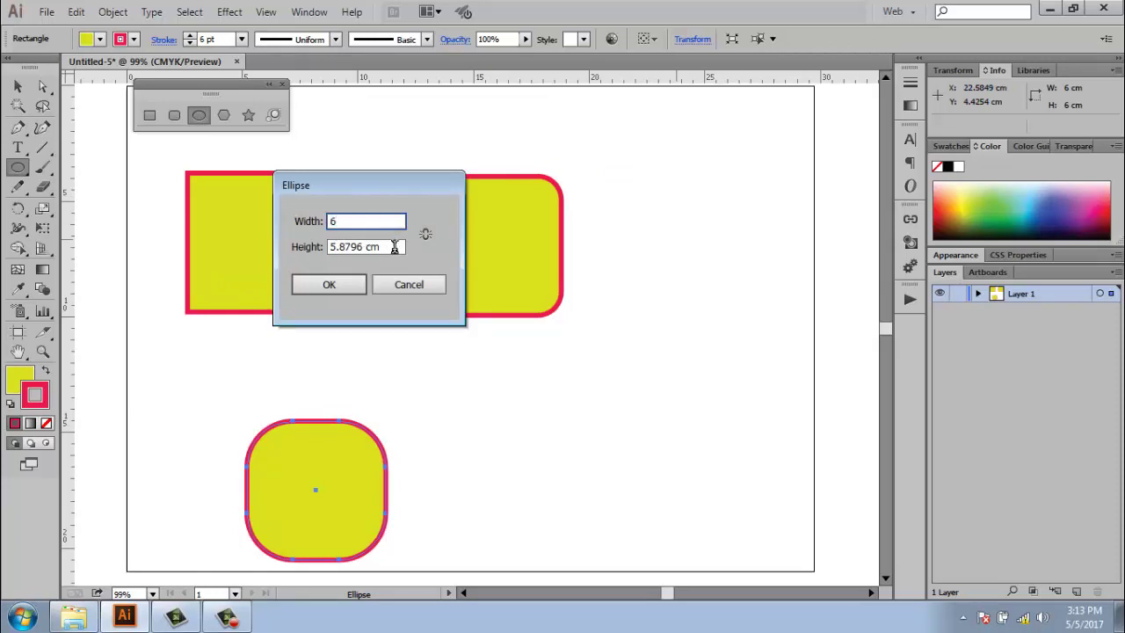
key("Tab")
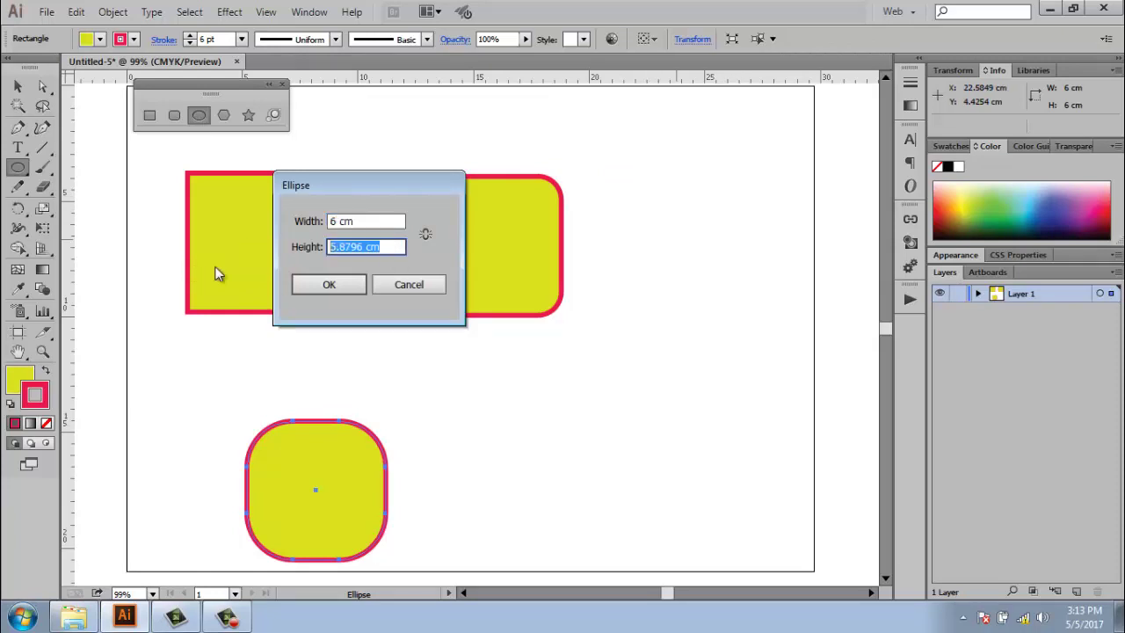
type("3")
left_click(352, 287)
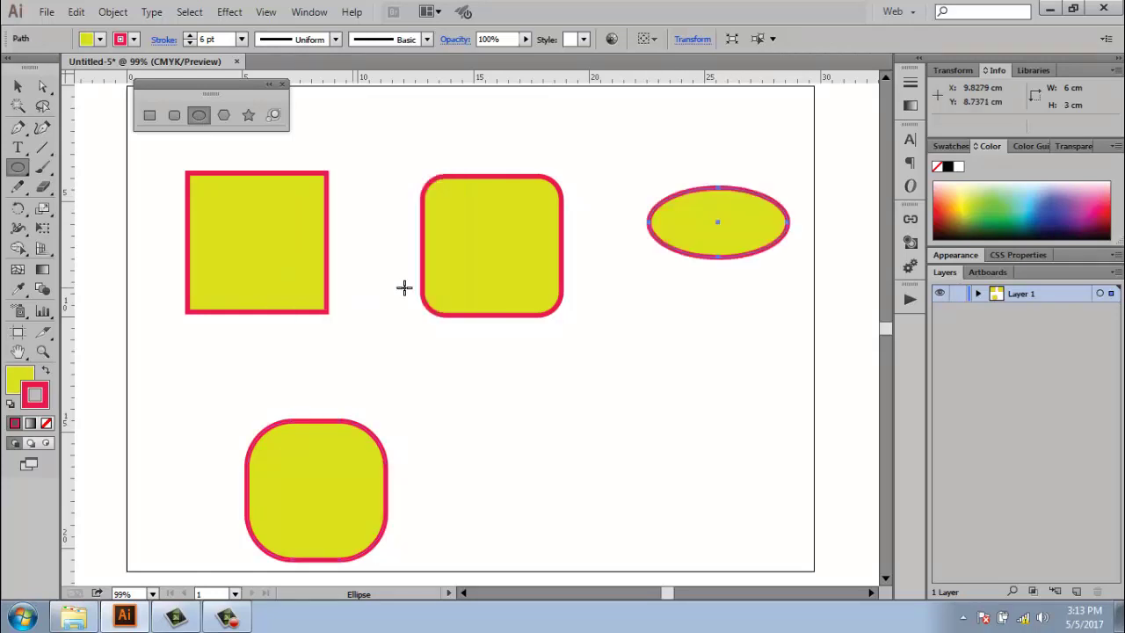
left_click(495, 379)
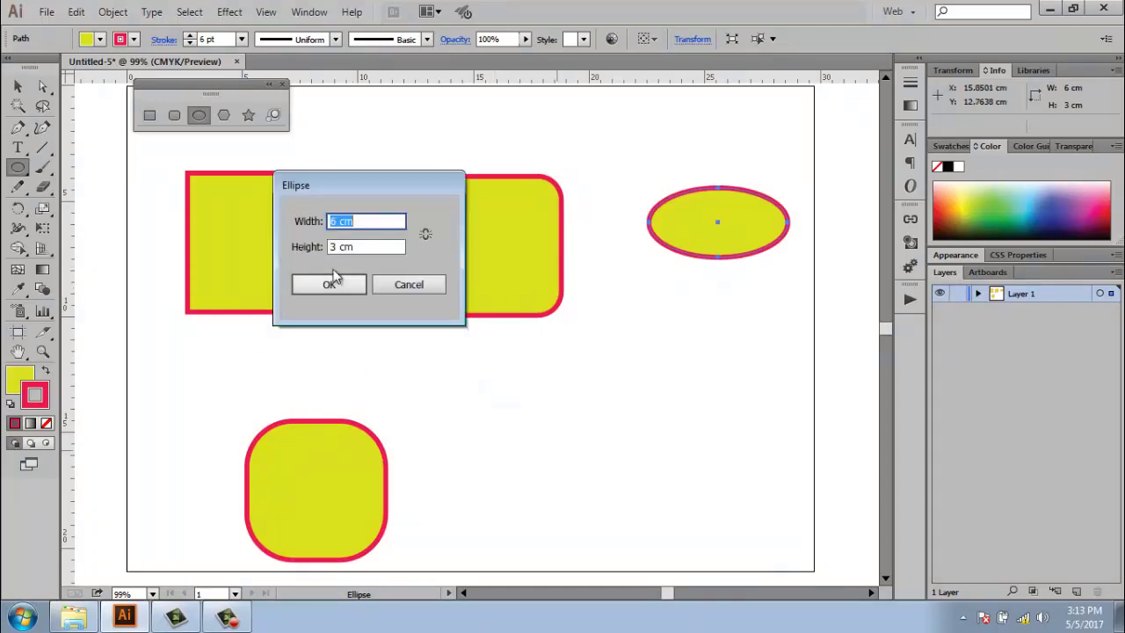
key("Tab")
type("6")
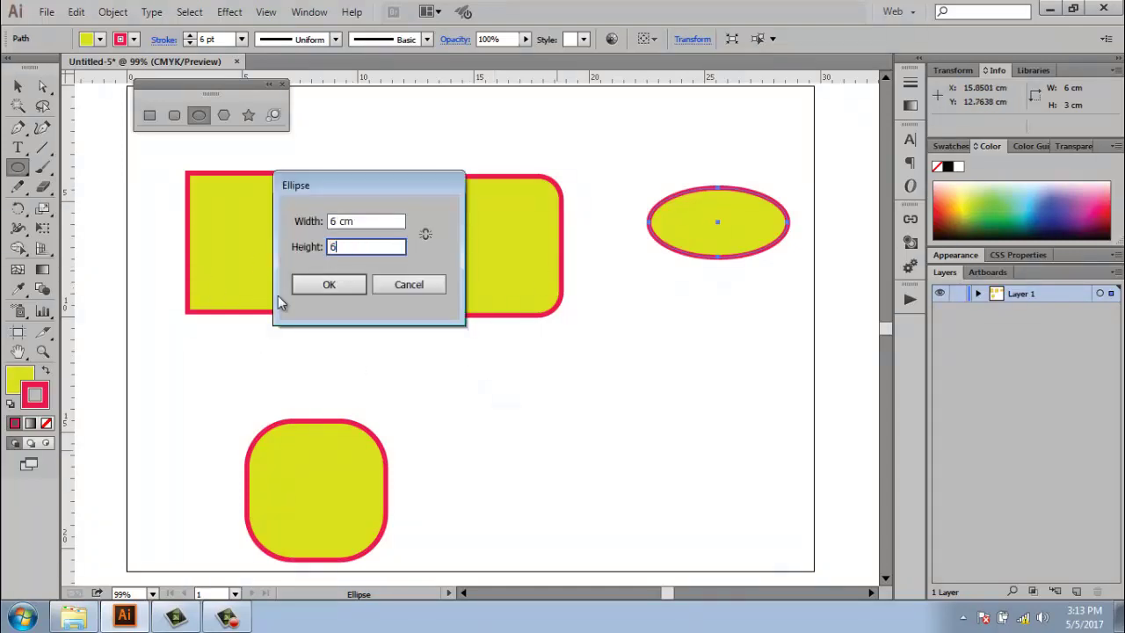
left_click(337, 284)
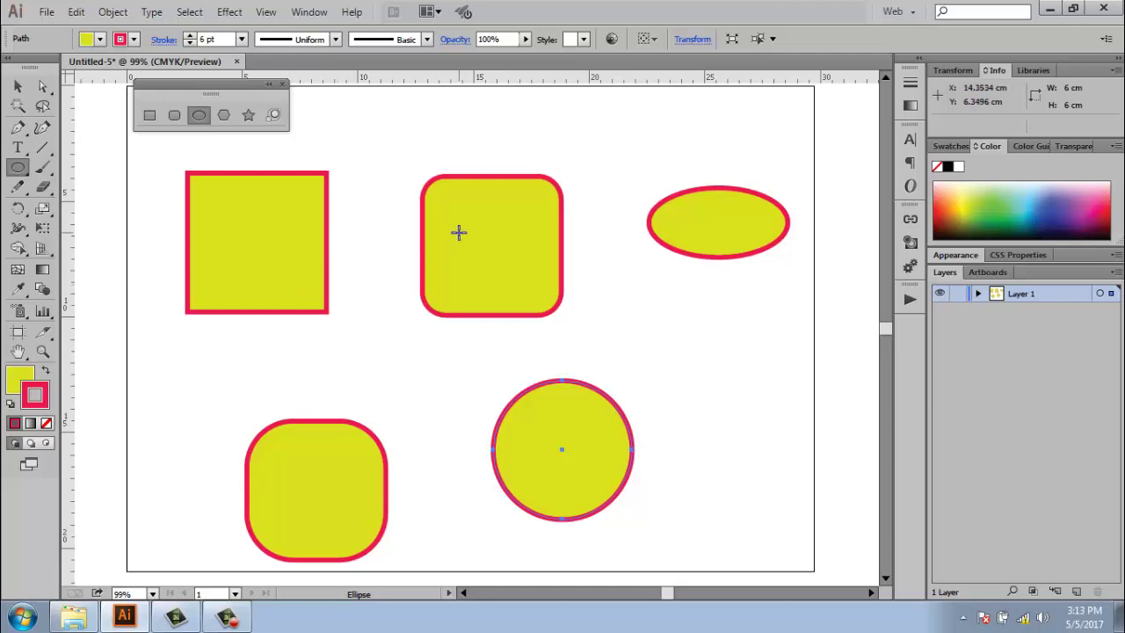
key("ctrl+a")
key("Delete")
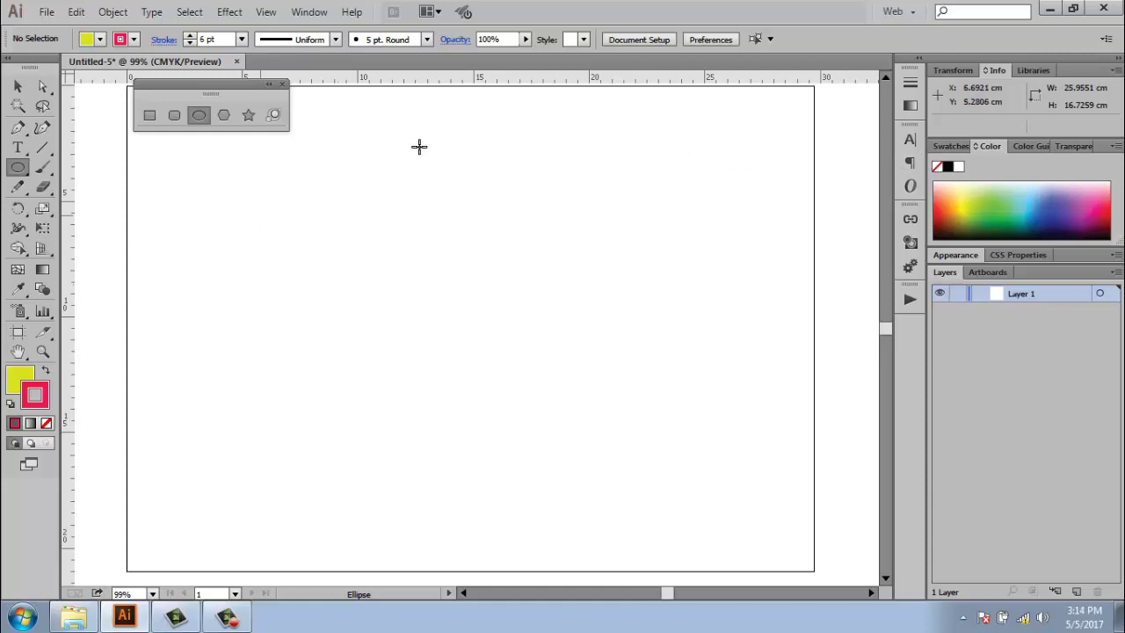
Step: Draw a hexagon, a nine-sided polygon and a near-circular many-sided polygon
left_click(222, 117)
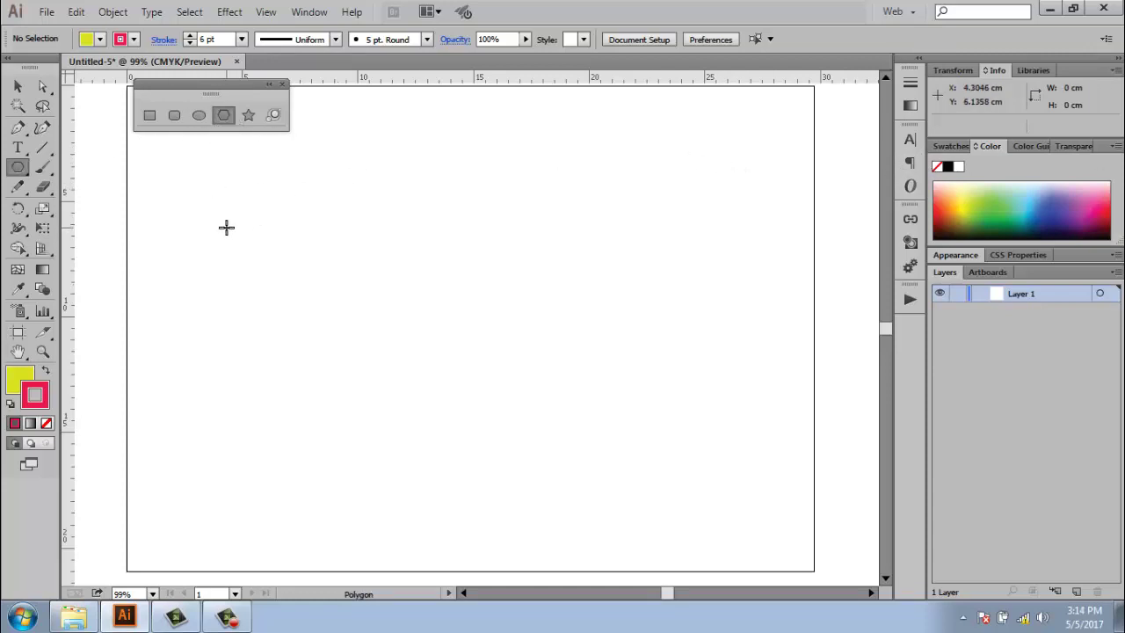
mouse_move(226, 226)
left_mouse_down()
mouse_move(261, 291)
mouse_move(269, 282)
left_mouse_up()
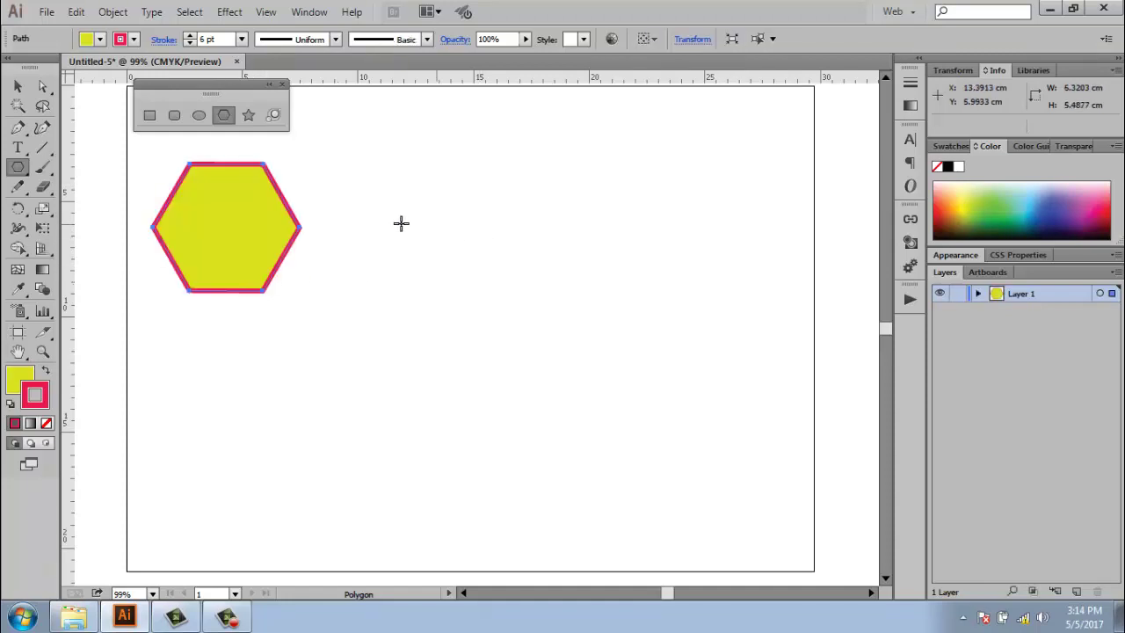
left_click(393, 219)
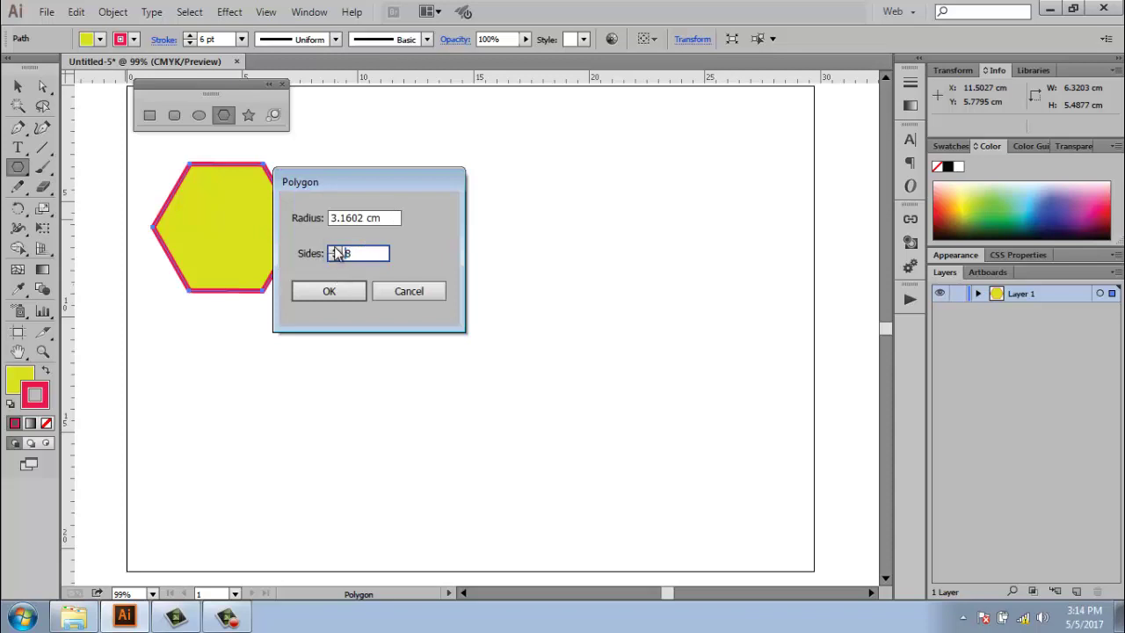
left_click(345, 294)
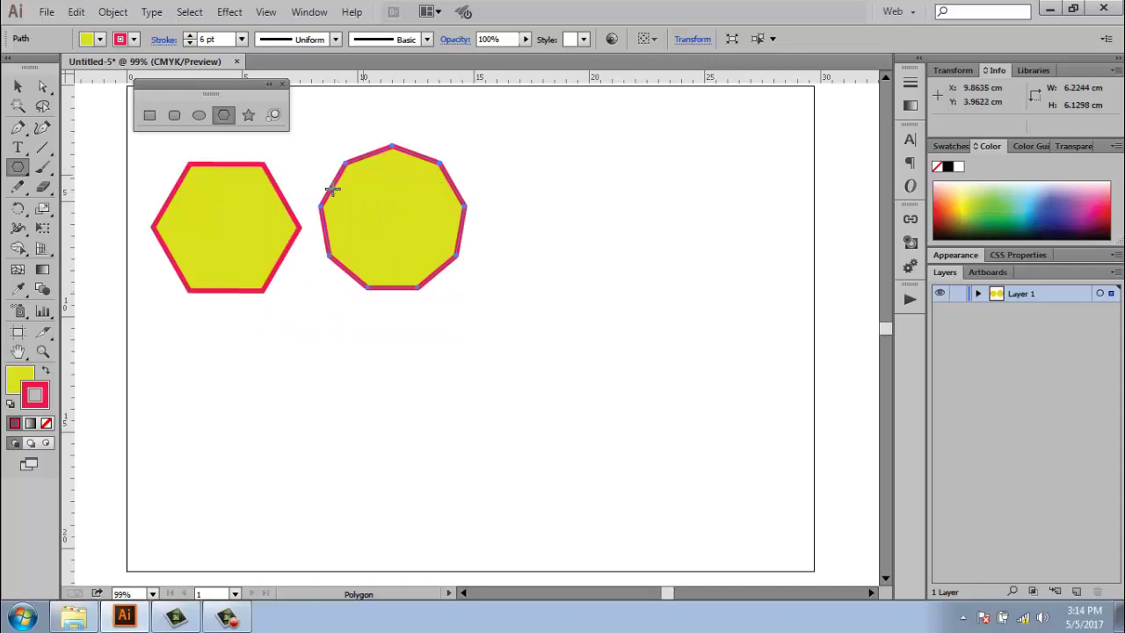
left_click(573, 203)
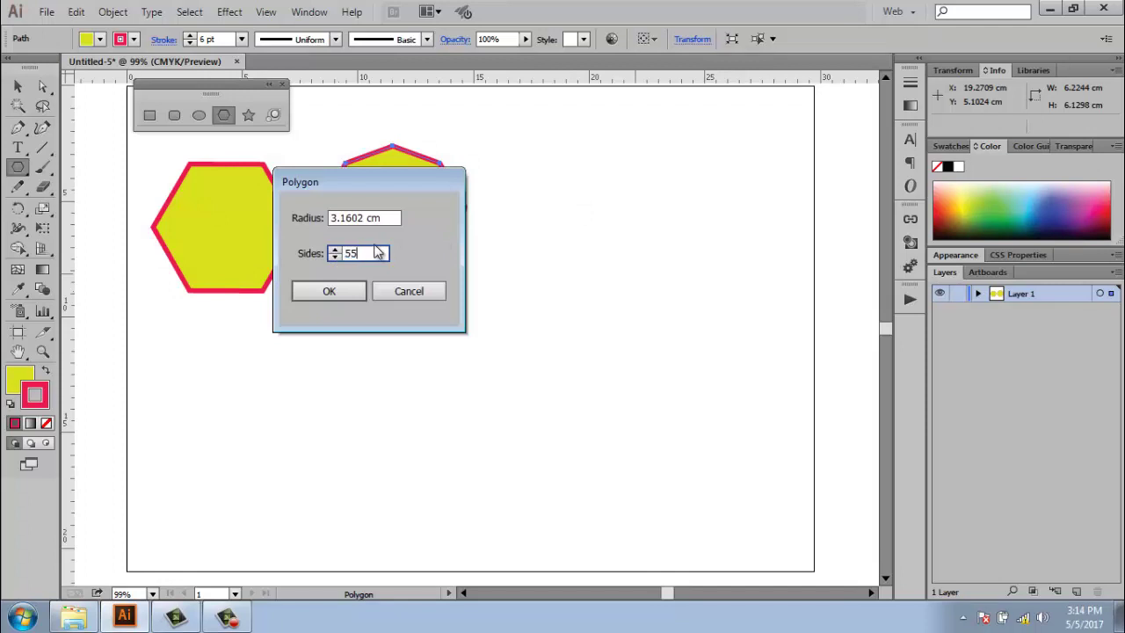
type("55555")
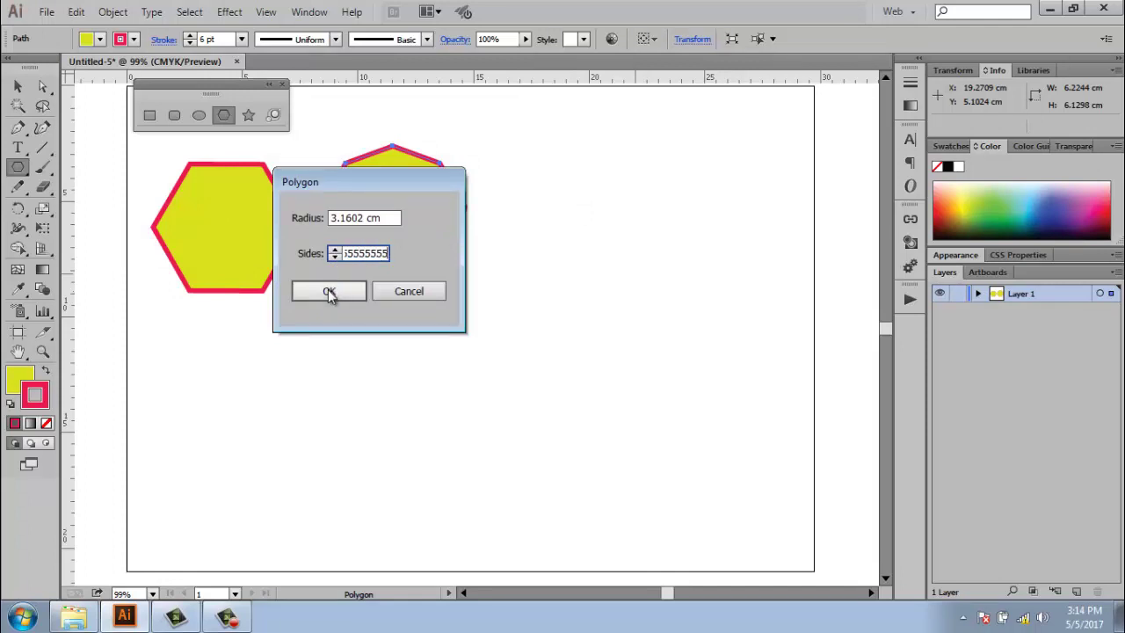
left_click(330, 292)
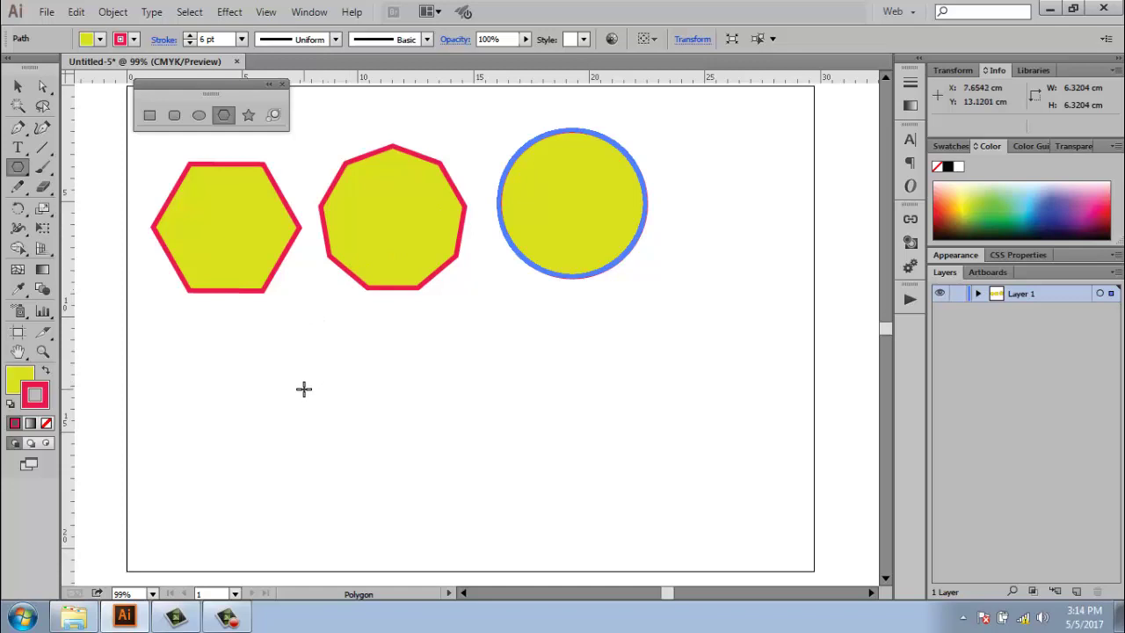
Step: Add a 12-sided polygon and a five-sided pentagon below the first row
left_click(396, 441)
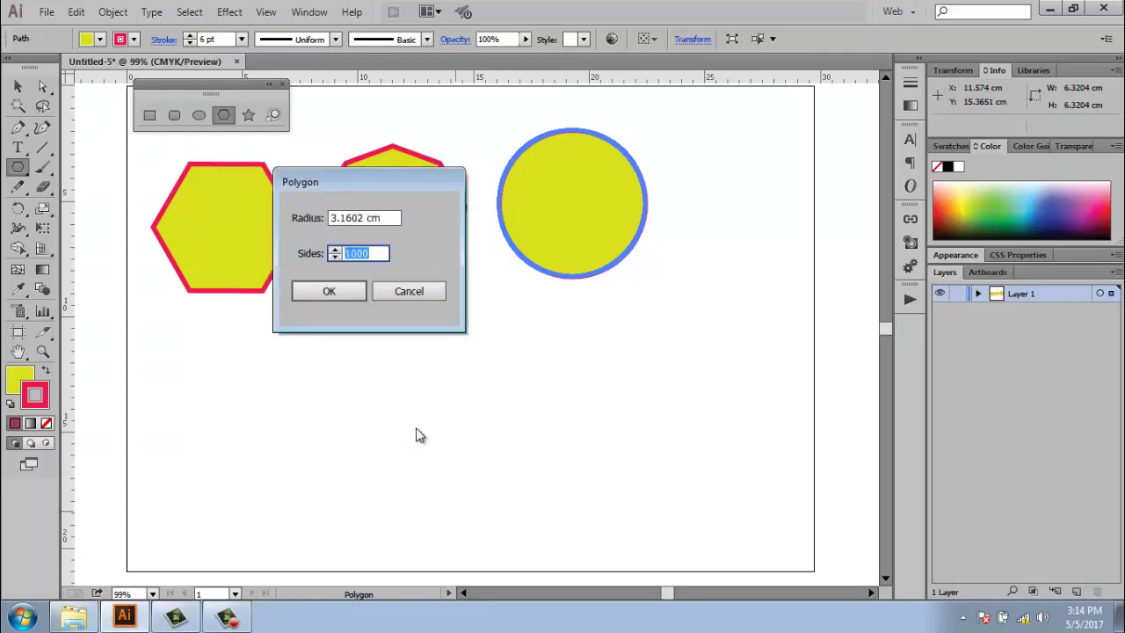
type("12")
left_click(330, 291)
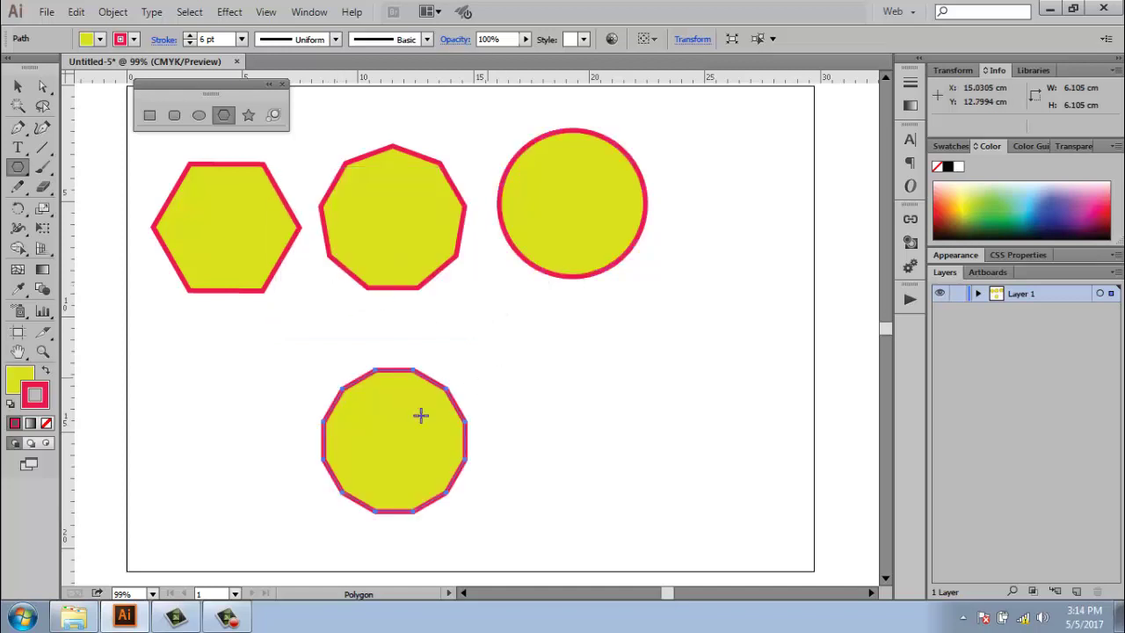
left_click(537, 402)
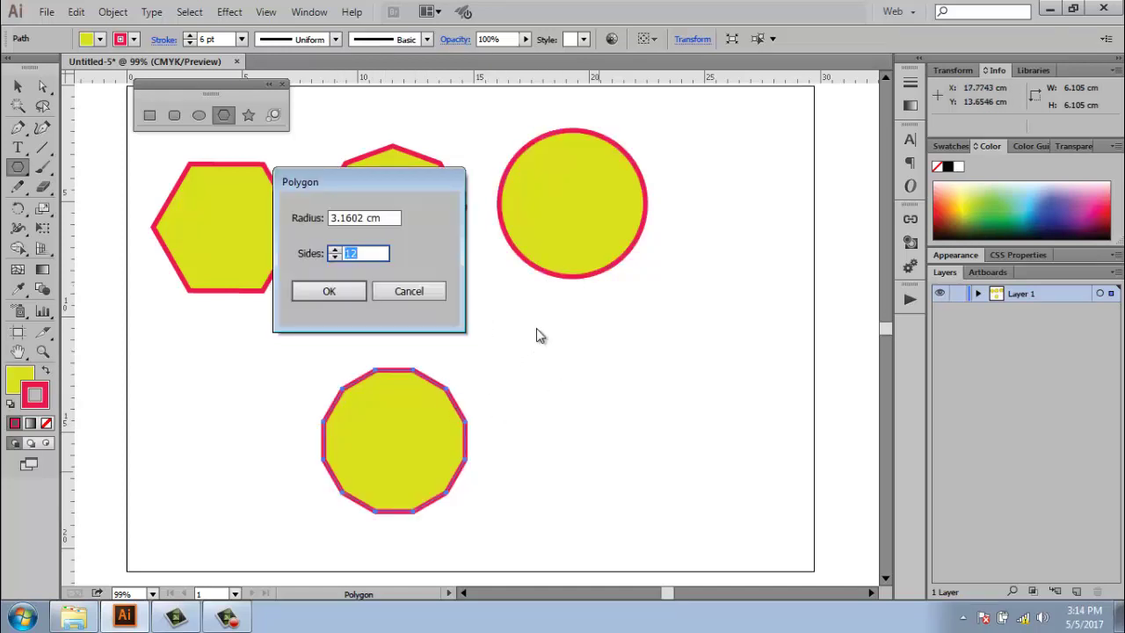
type("5")
left_click(342, 290)
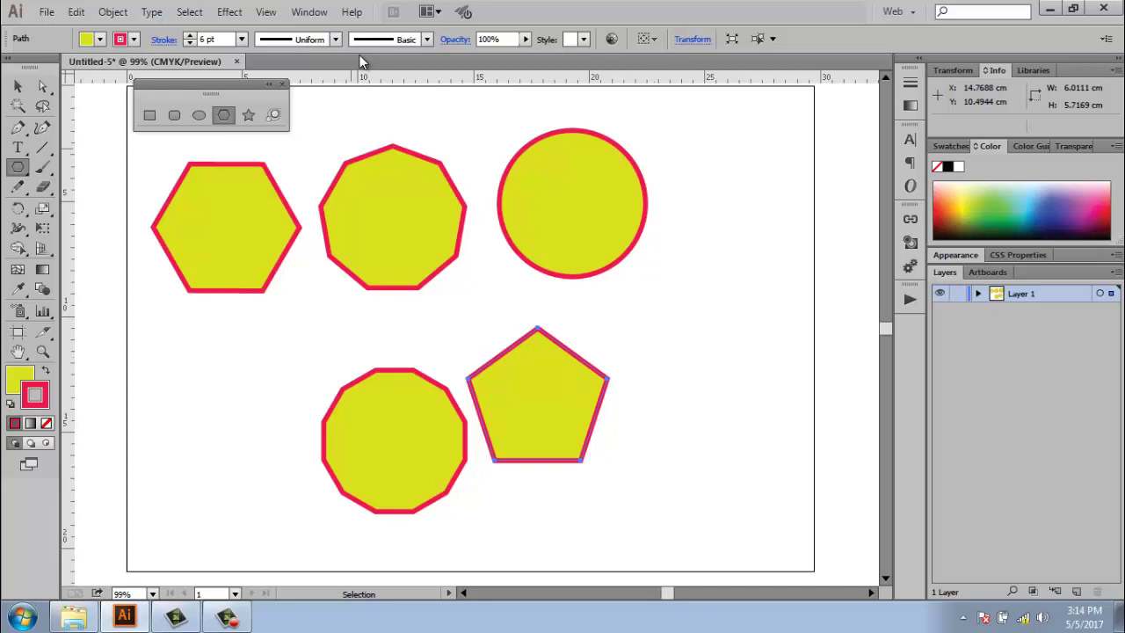
Step: Draw a five-point star at right, then a slender star with 3 cm and 1 cm radii
left_click(248, 119)
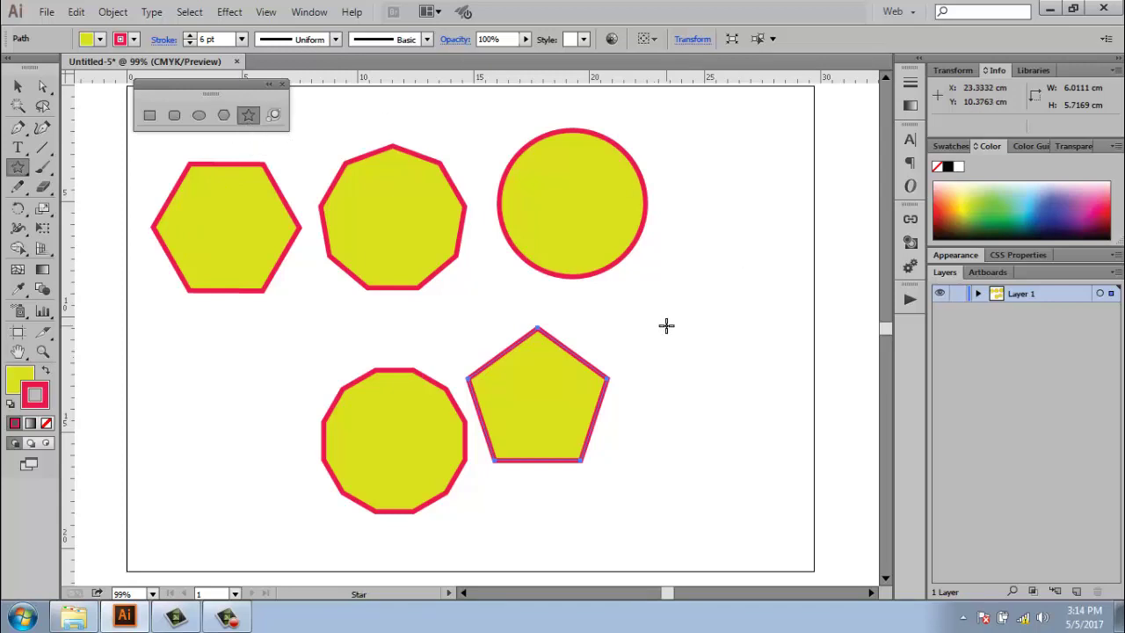
left_click_drag(666, 324, 710, 383)
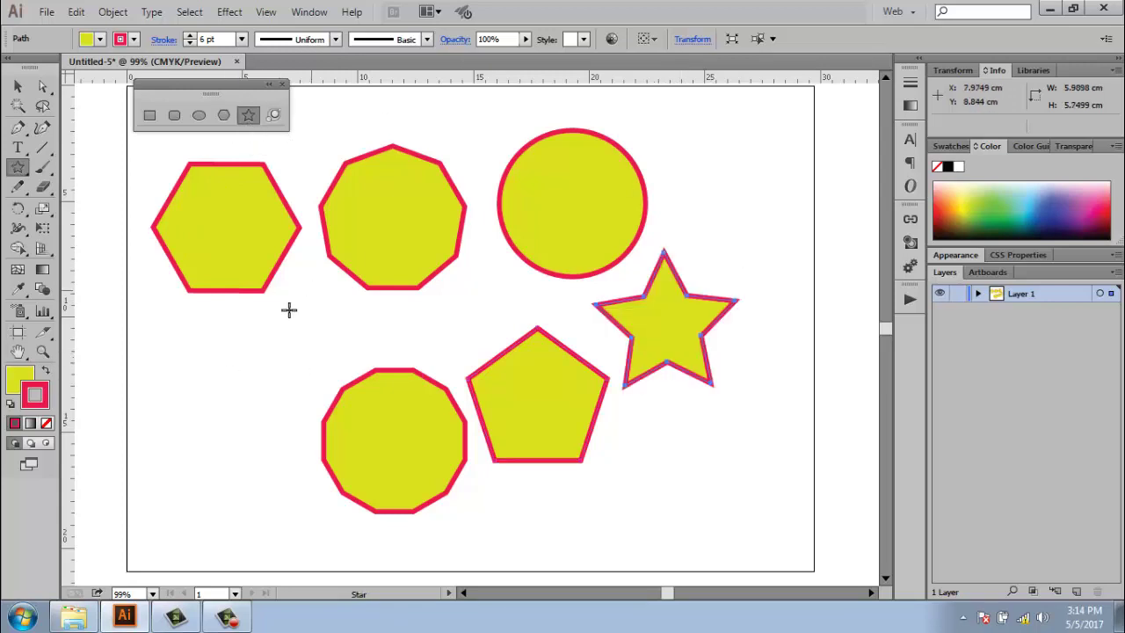
left_click(245, 394)
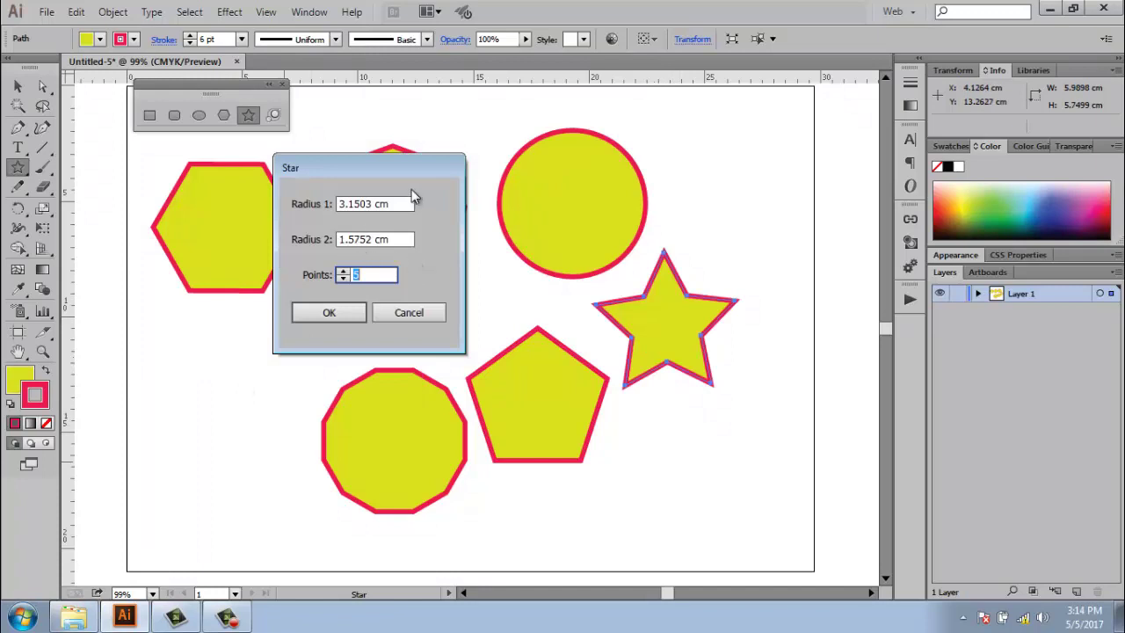
left_click(400, 203)
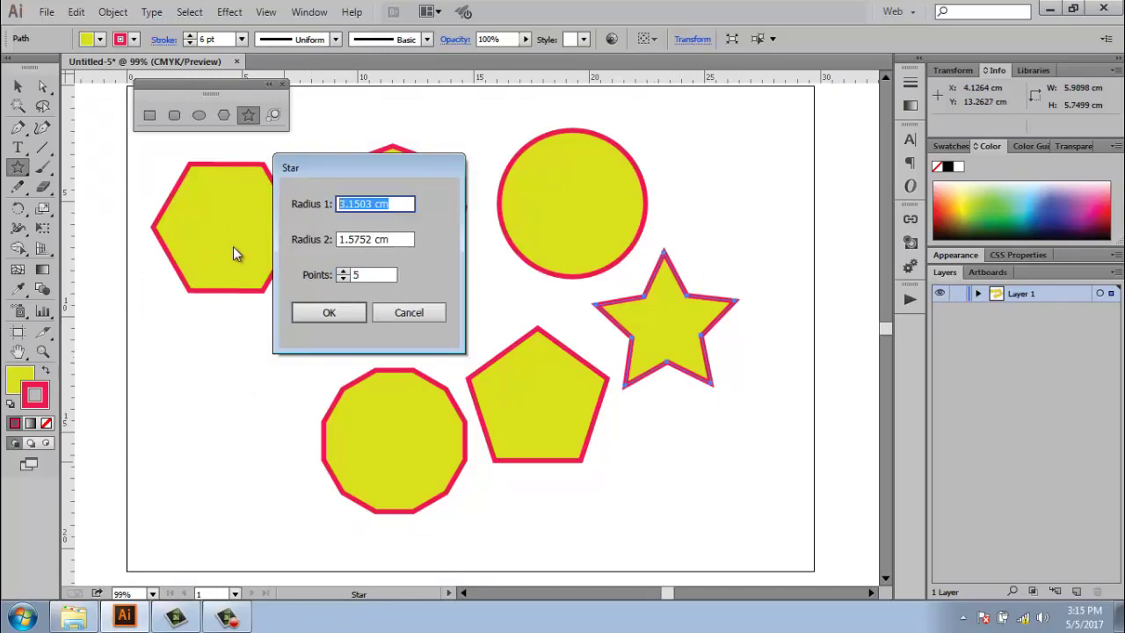
type("3")
left_click(404, 239)
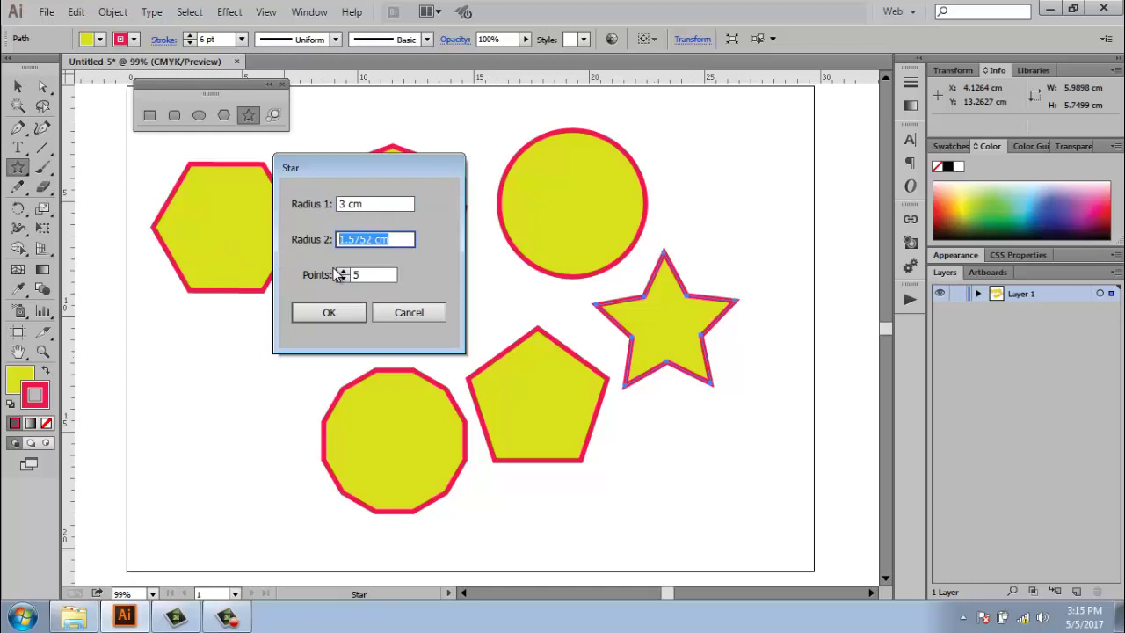
type("1")
left_click(330, 312)
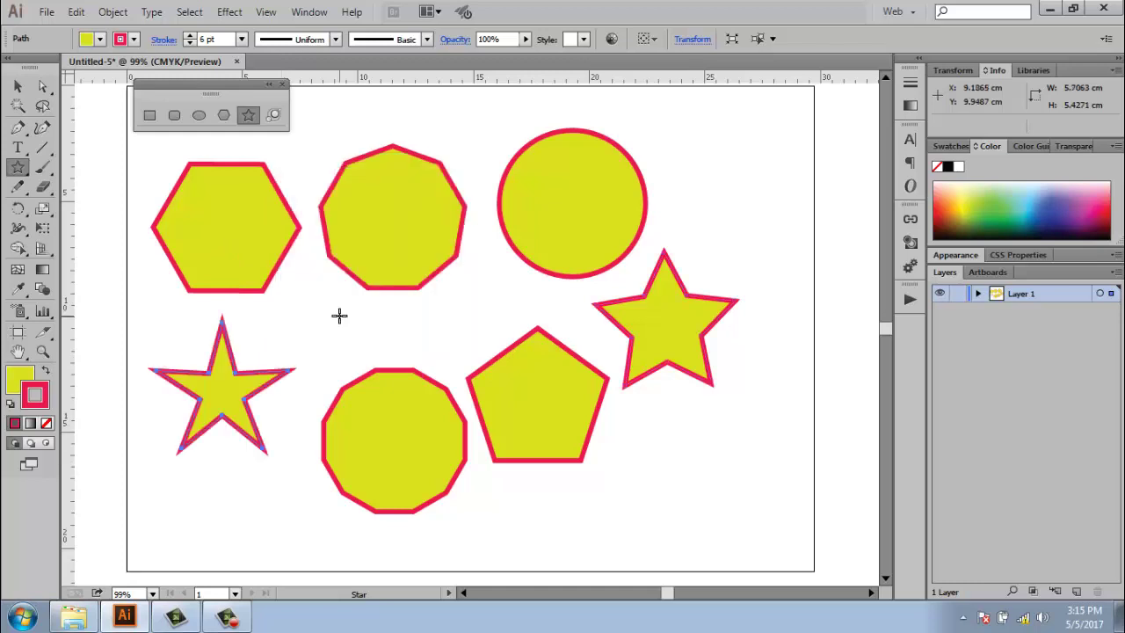
Step: Add a fatter star with a 2 cm inner radius, then select all shapes
left_click(393, 337)
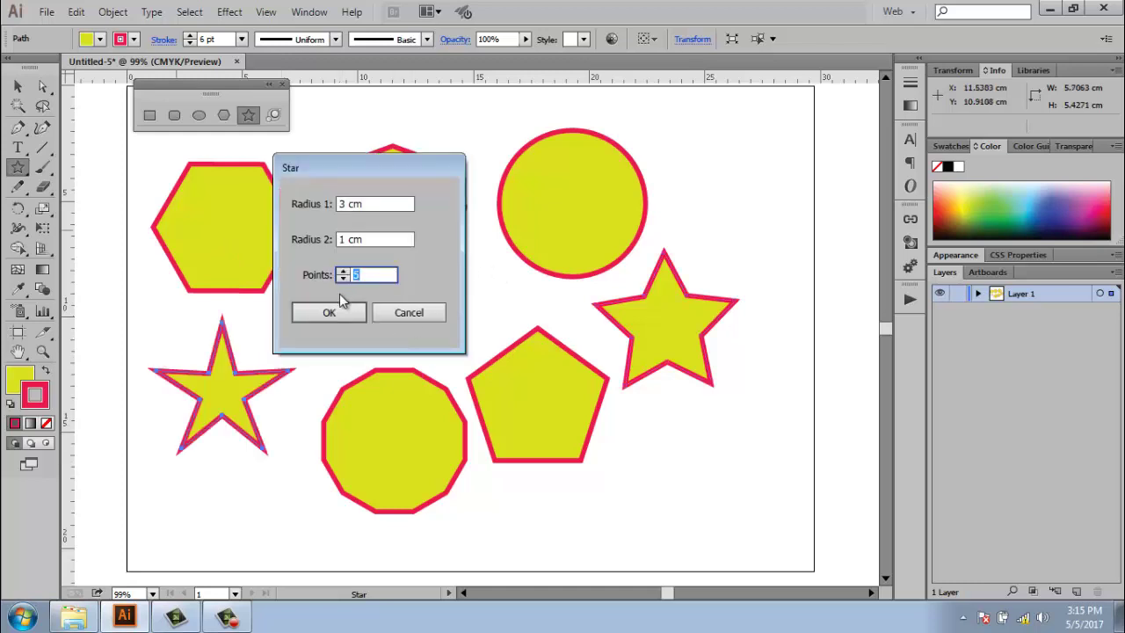
left_click_drag(387, 239, 332, 267)
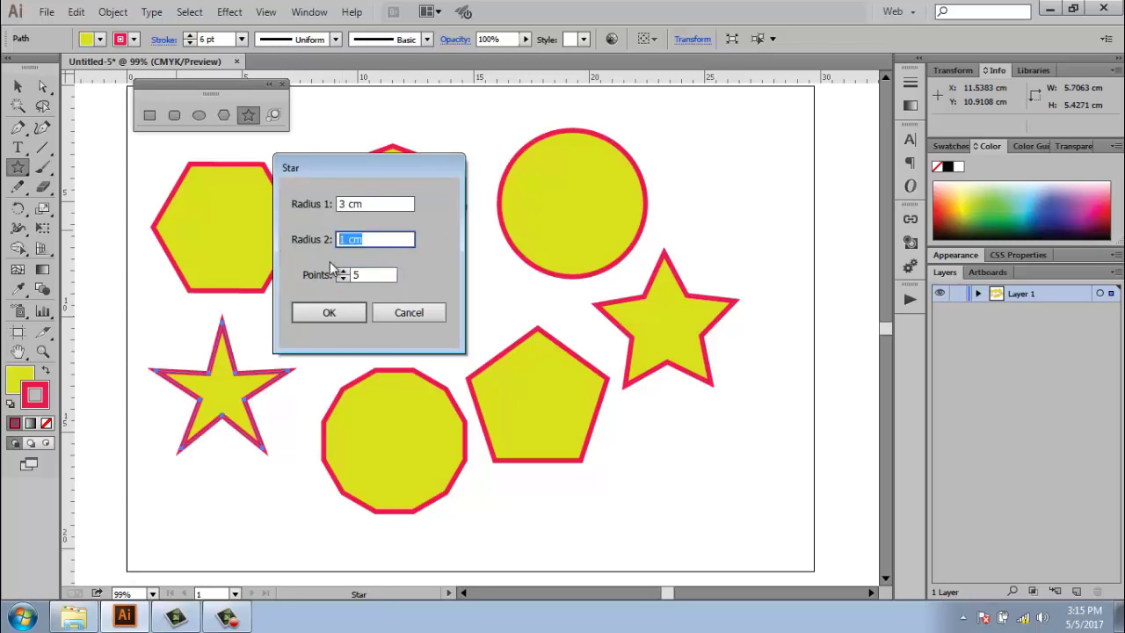
type("2")
left_click(333, 311)
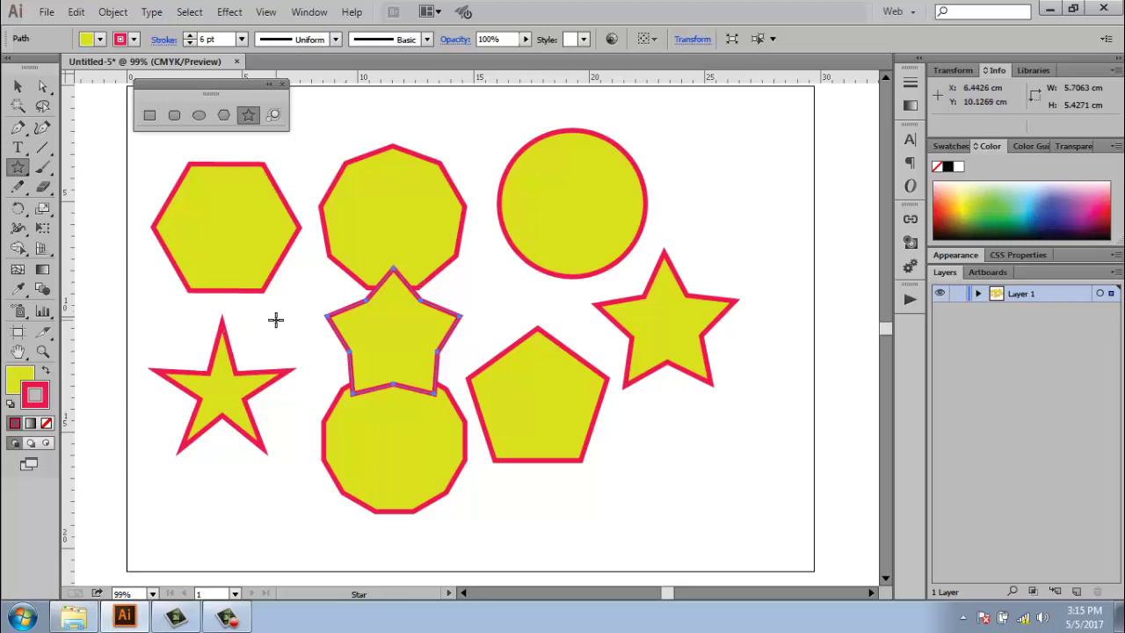
key("ctrl+a")
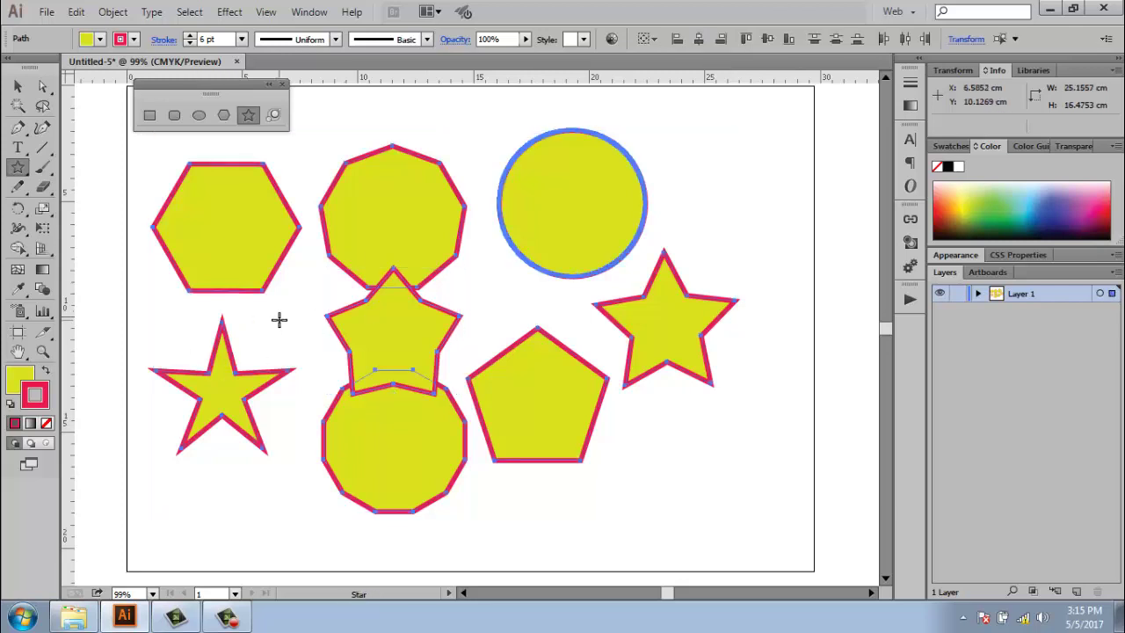
Step: Clear the artboard and start a lens flare with a 55 pt centre diameter
key("Delete")
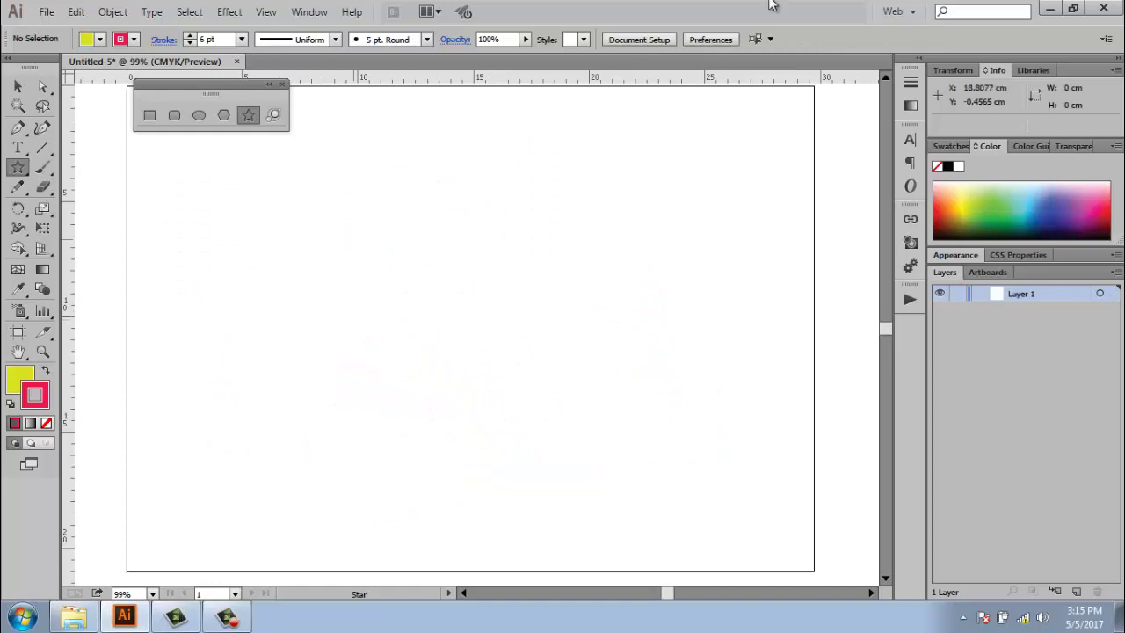
left_click(273, 116)
left_click(420, 168)
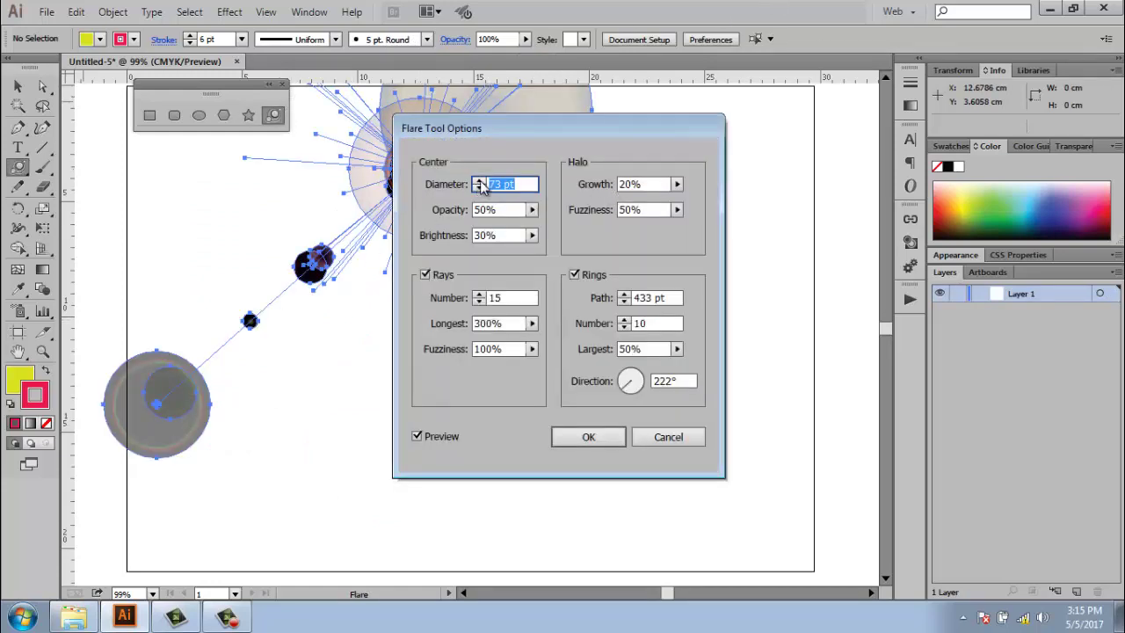
left_click(479, 181)
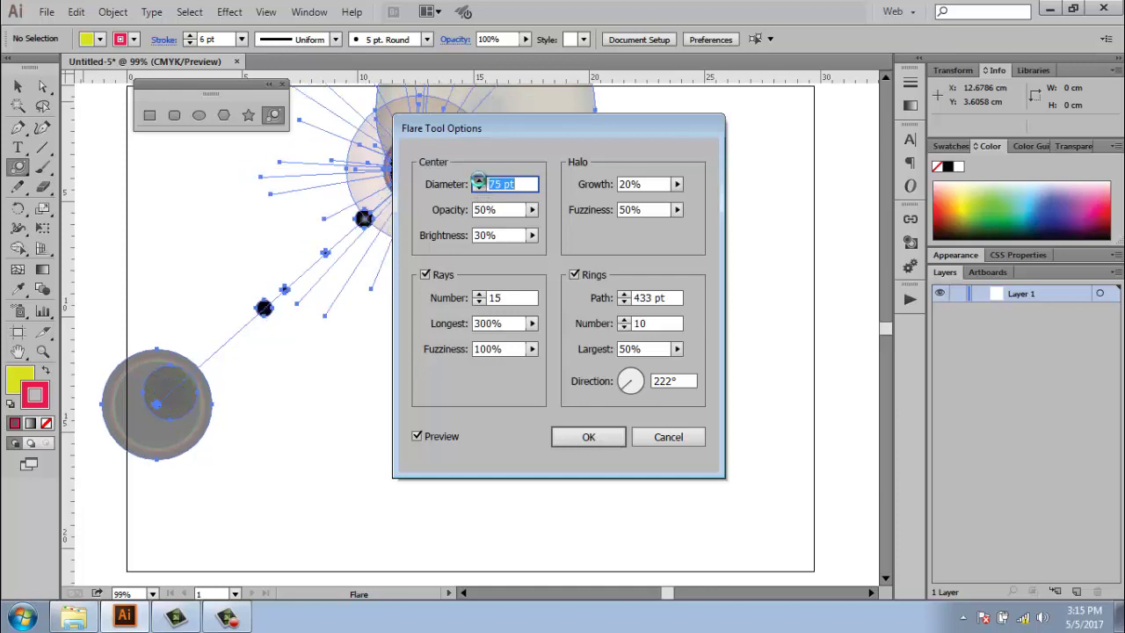
left_click(479, 181)
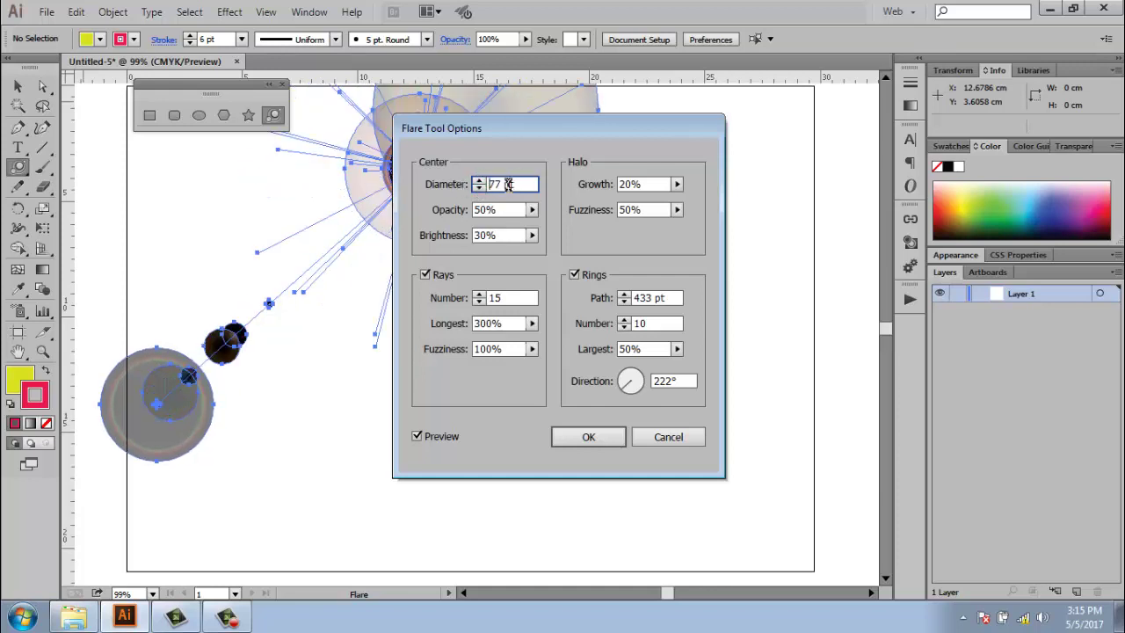
left_click(480, 187)
left_click(480, 187)
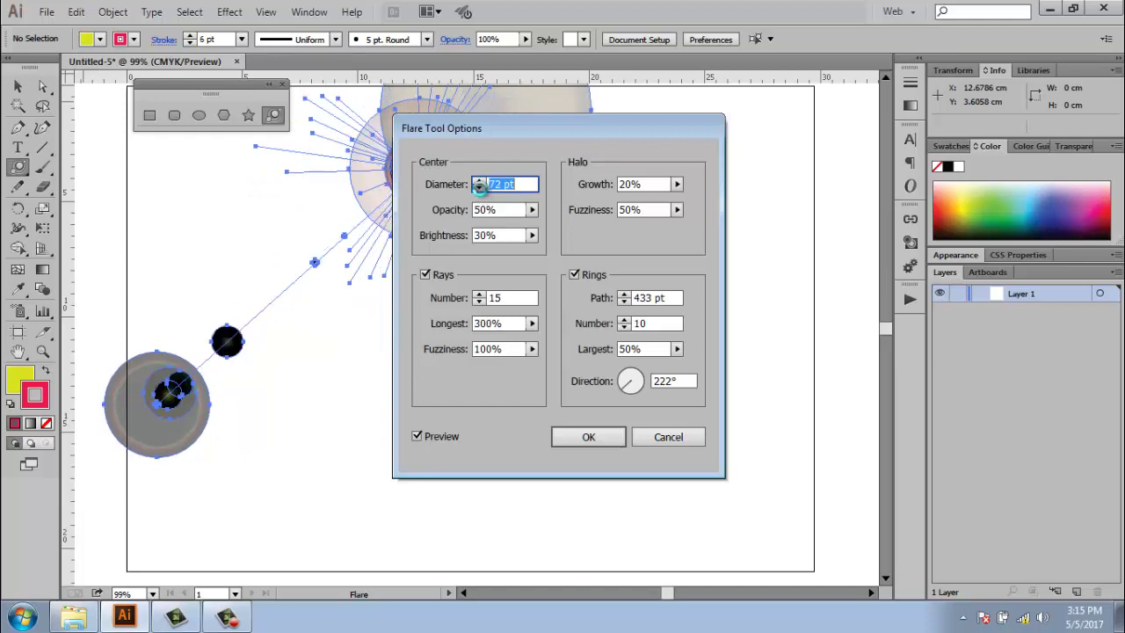
left_click(479, 187)
left_click(479, 188)
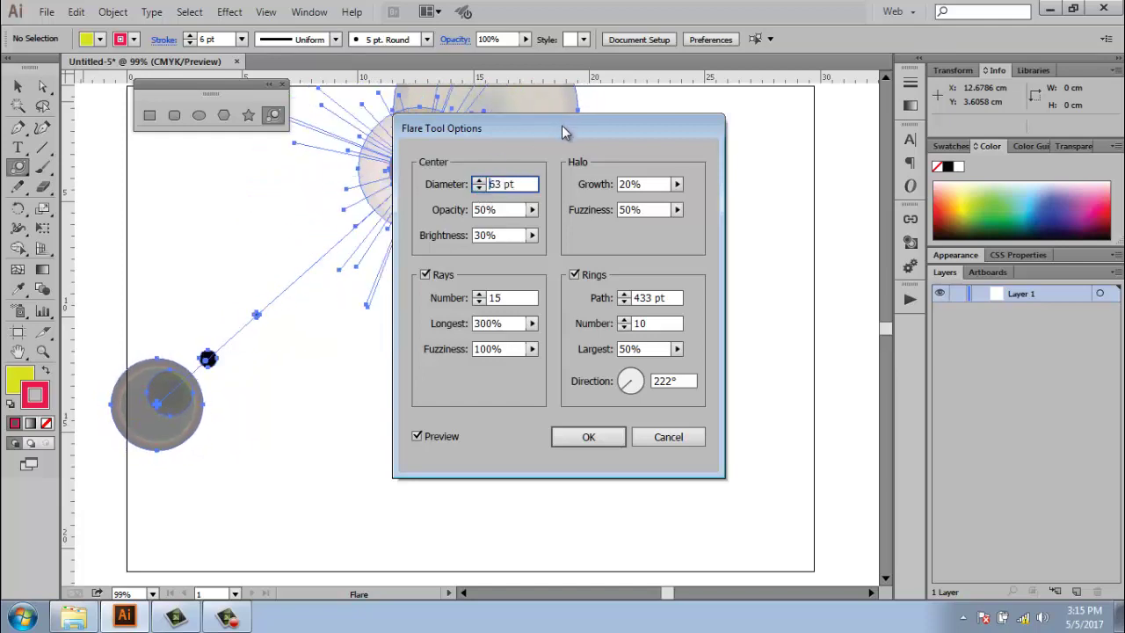
mouse_move(563, 130)
left_mouse_down()
mouse_move(999, 68)
mouse_move(784, 73)
left_mouse_up()
left_click(700, 121)
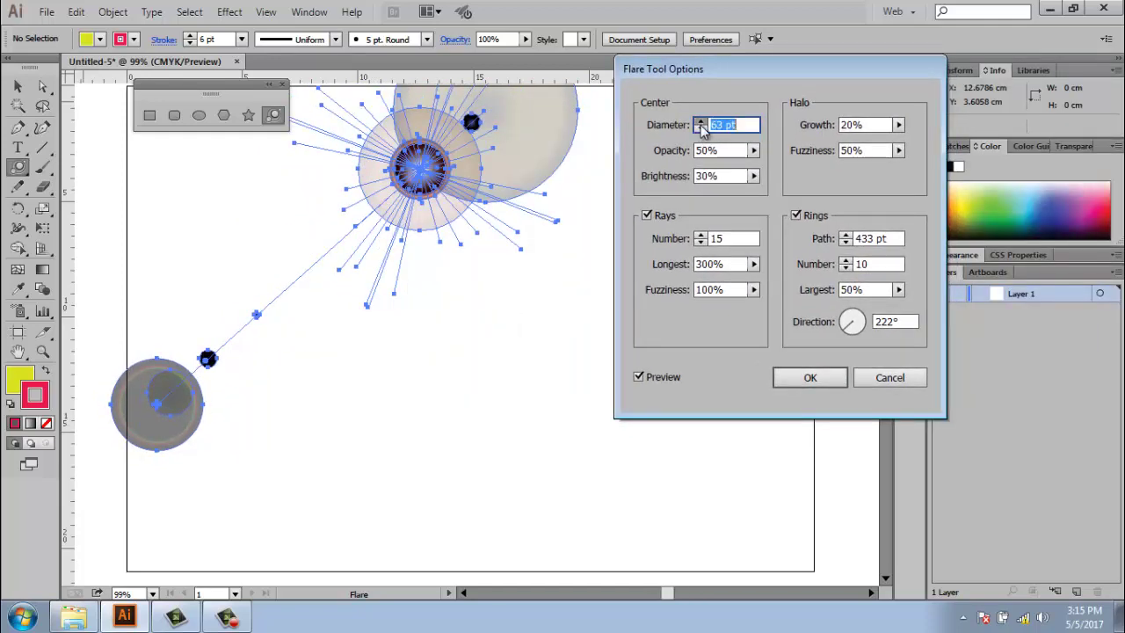
left_click(701, 122)
left_click(701, 121)
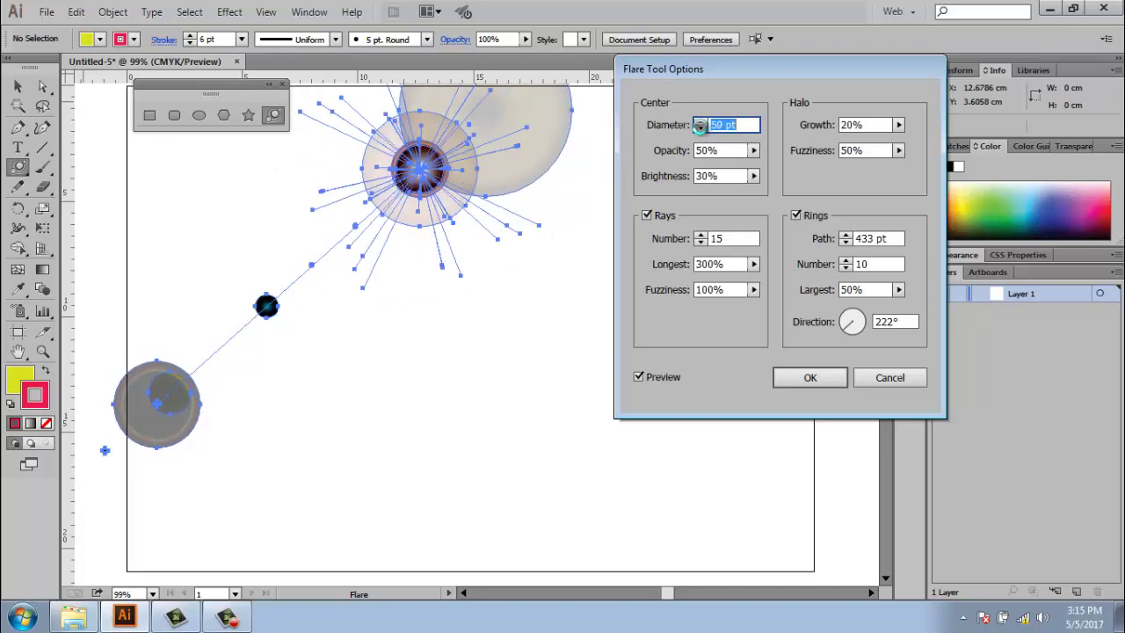
left_click(700, 129)
left_click(700, 128)
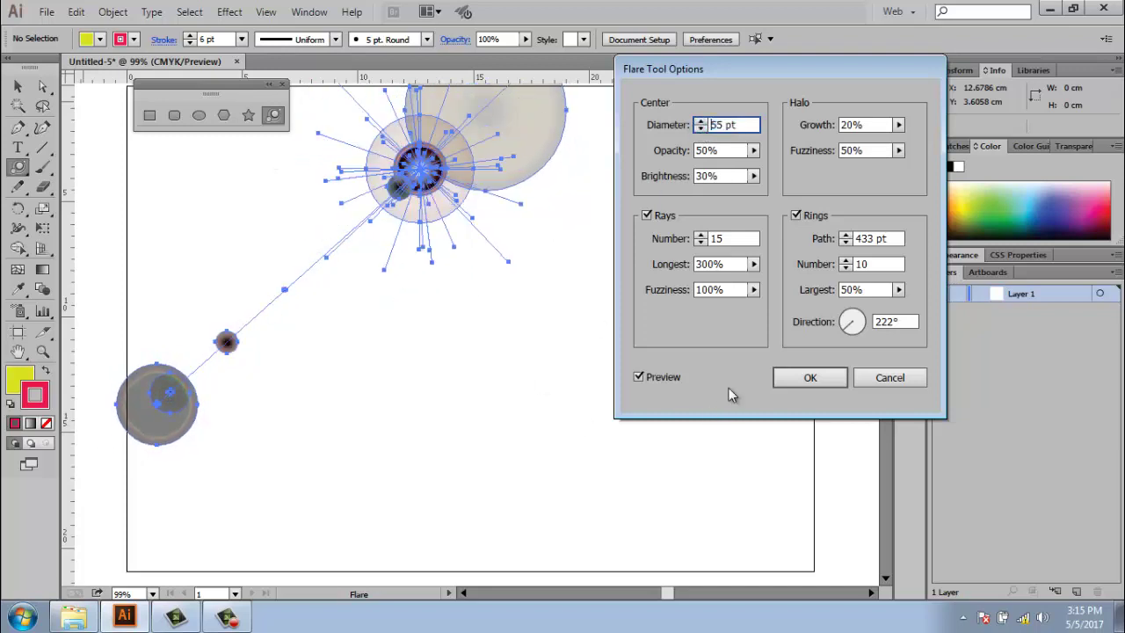
Step: Set the flare centre brightness to 100% and opacity to 58%
left_click(643, 378)
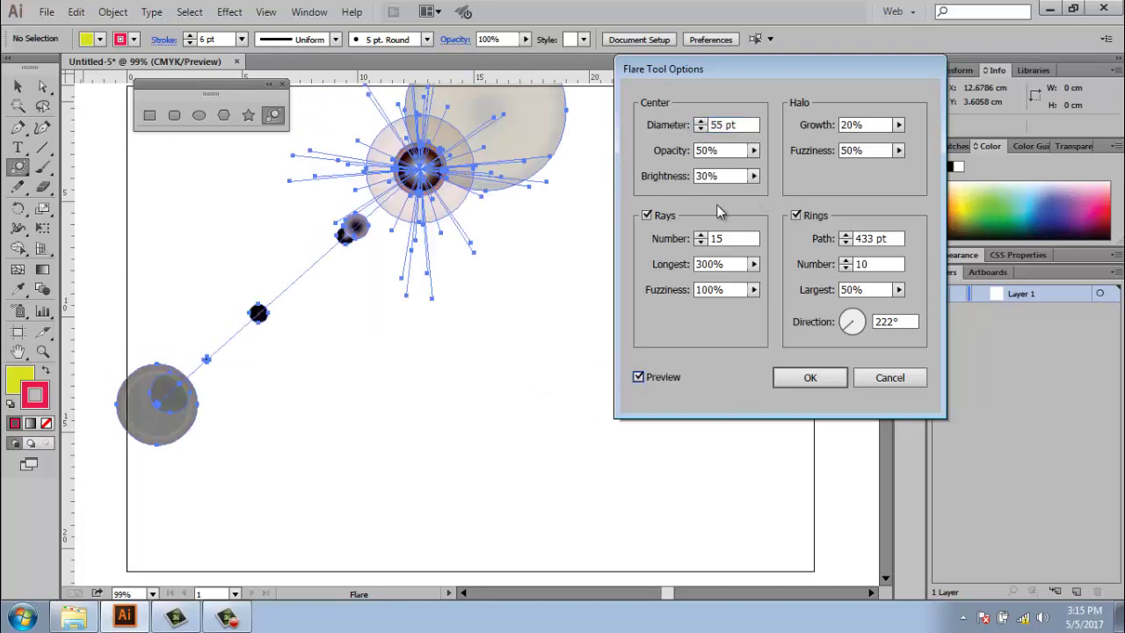
mouse_move(754, 175)
left_mouse_down()
mouse_move(726, 195)
mouse_move(762, 192)
left_mouse_up()
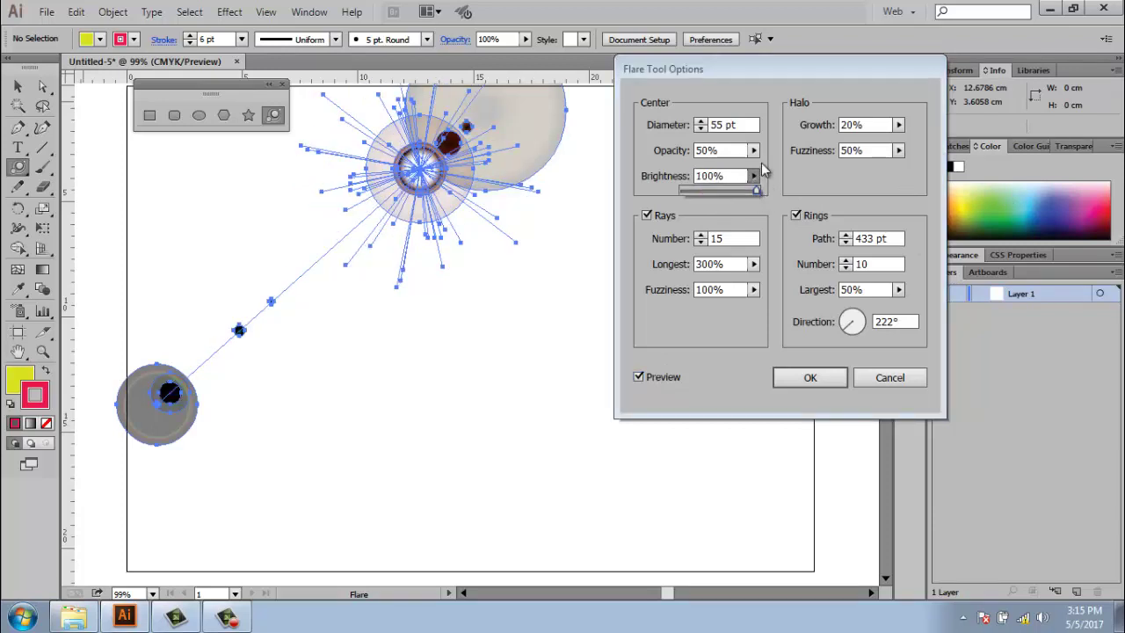
left_click(747, 163)
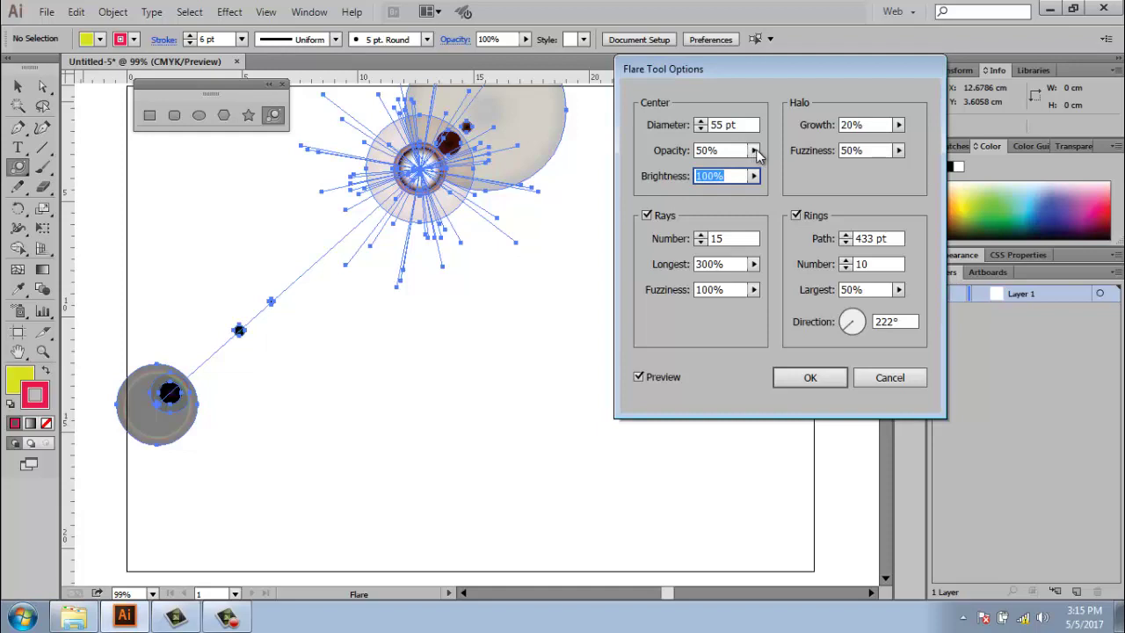
left_click(758, 154)
mouse_move(743, 169)
left_mouse_down()
mouse_move(778, 169)
mouse_move(682, 167)
left_mouse_up()
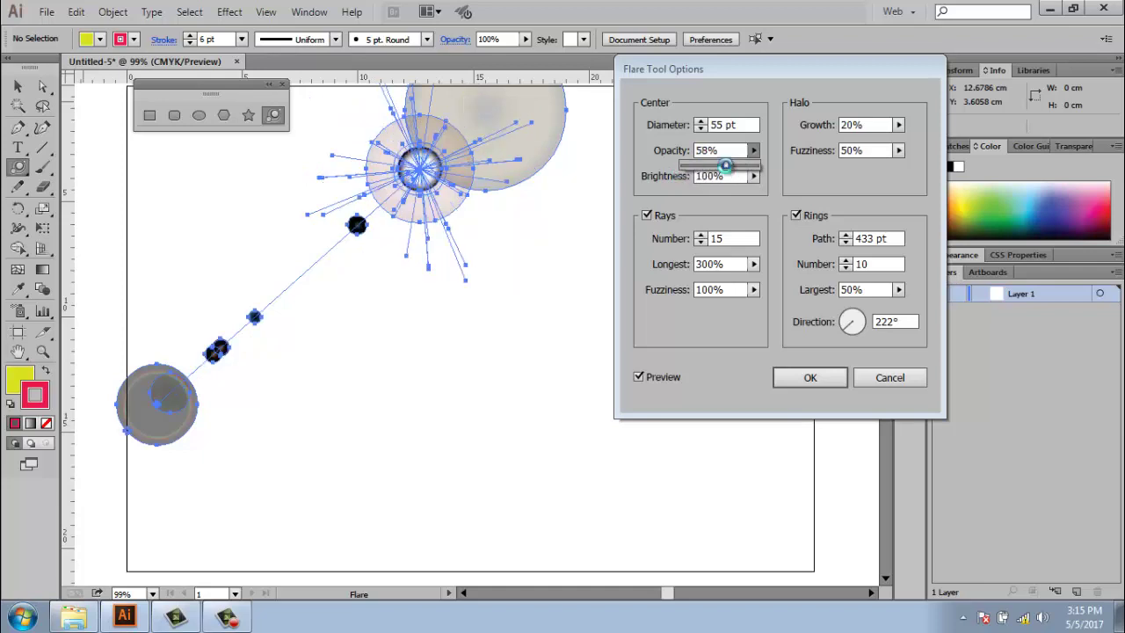
left_click(807, 182)
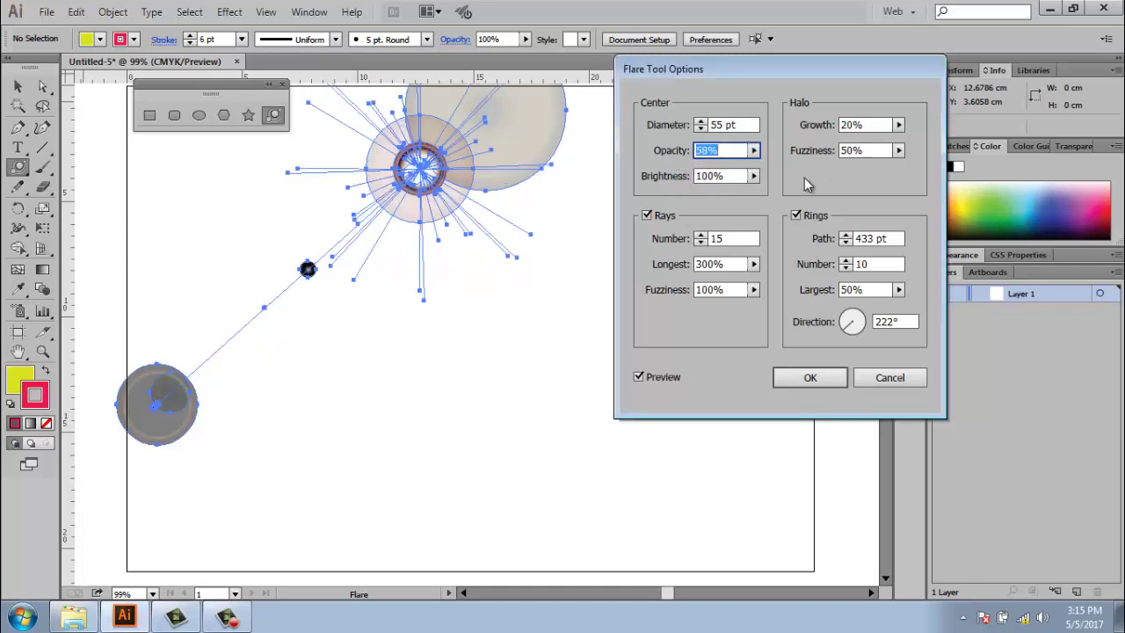
Step: Set 27 rays, 300° ring direction and 16 rings, apply the flare, then remove it
left_click(701, 236)
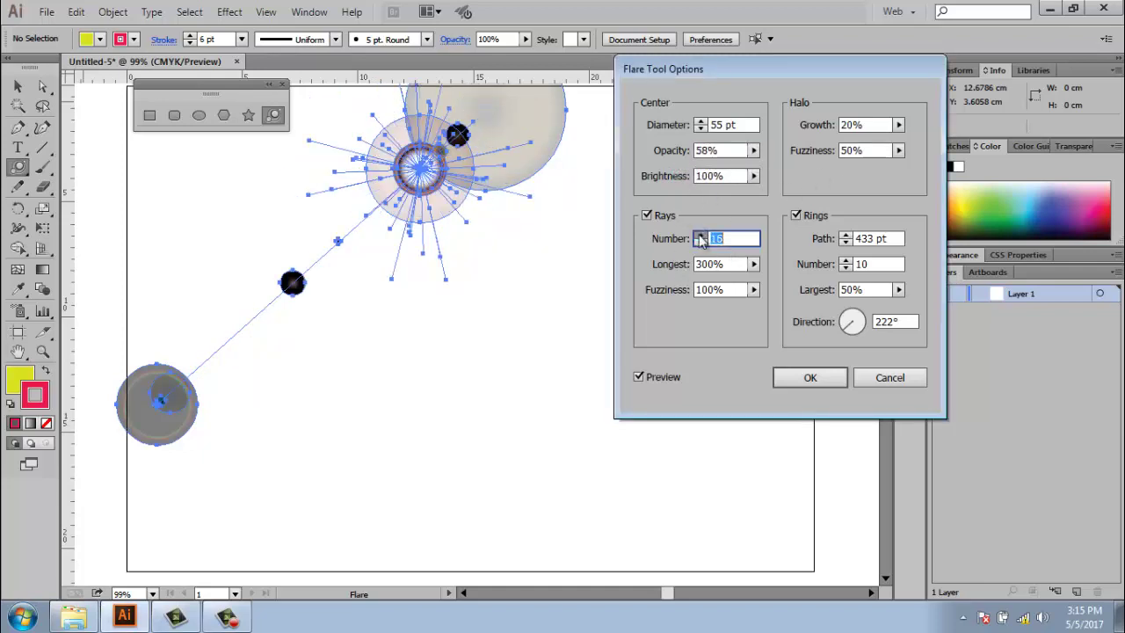
left_click(700, 236)
left_click(701, 236)
left_click(701, 236)
type("27")
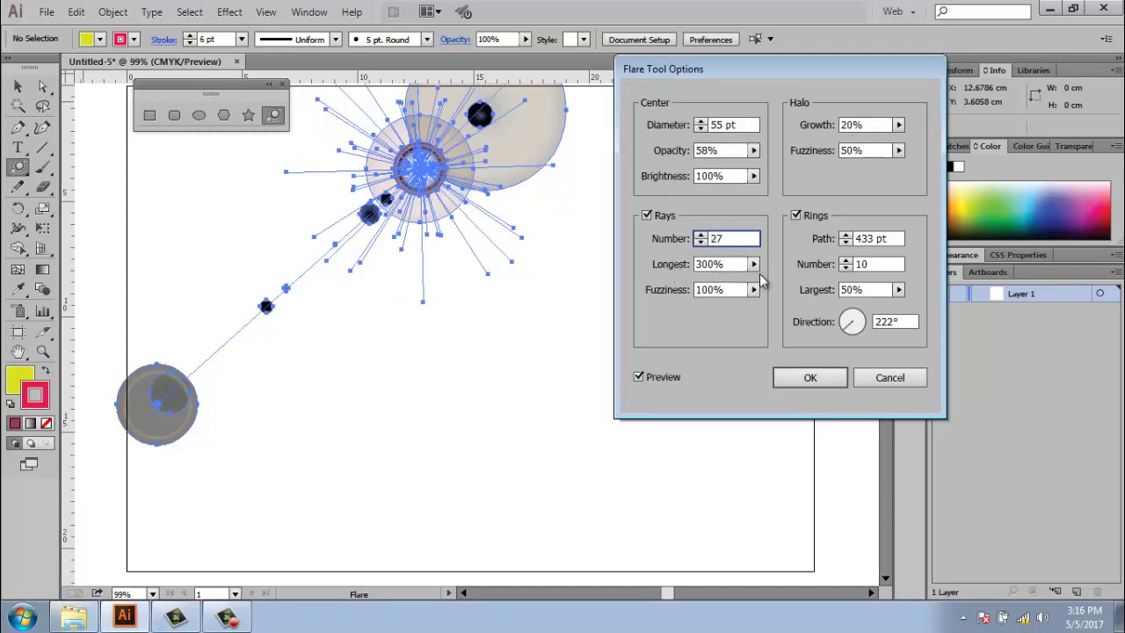
left_click(845, 235)
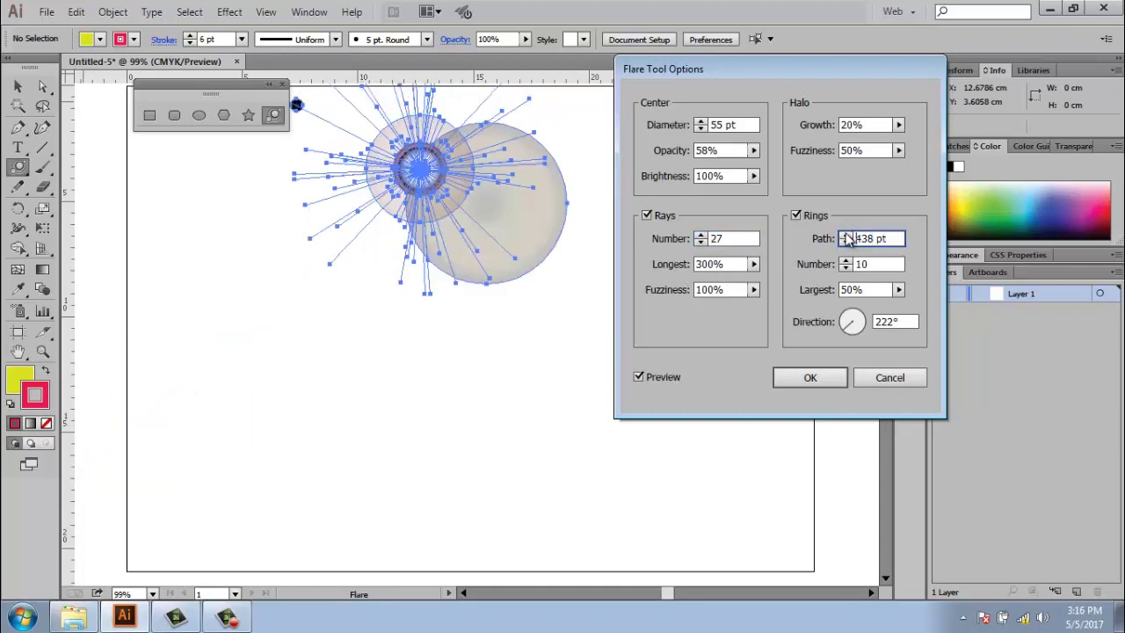
left_click(845, 236)
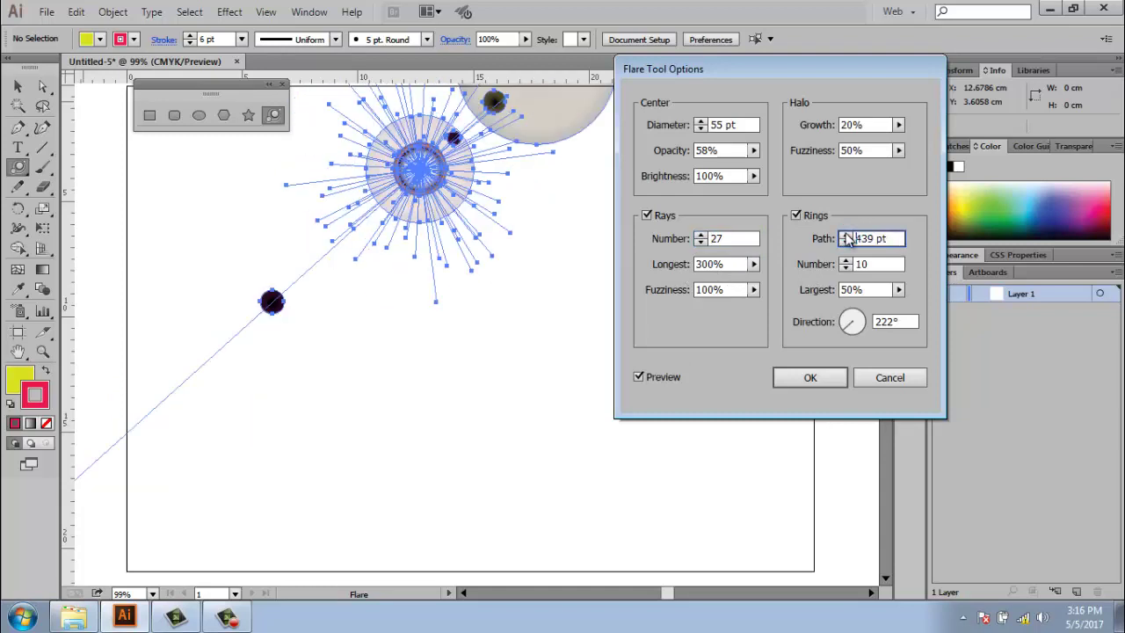
left_click(854, 325)
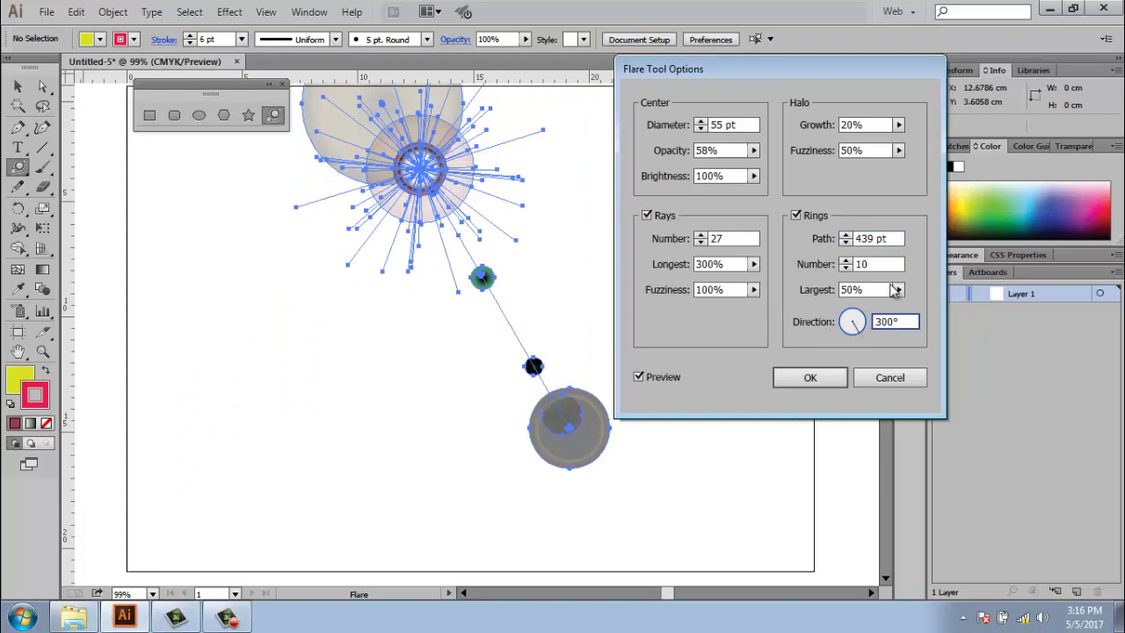
left_click(845, 260)
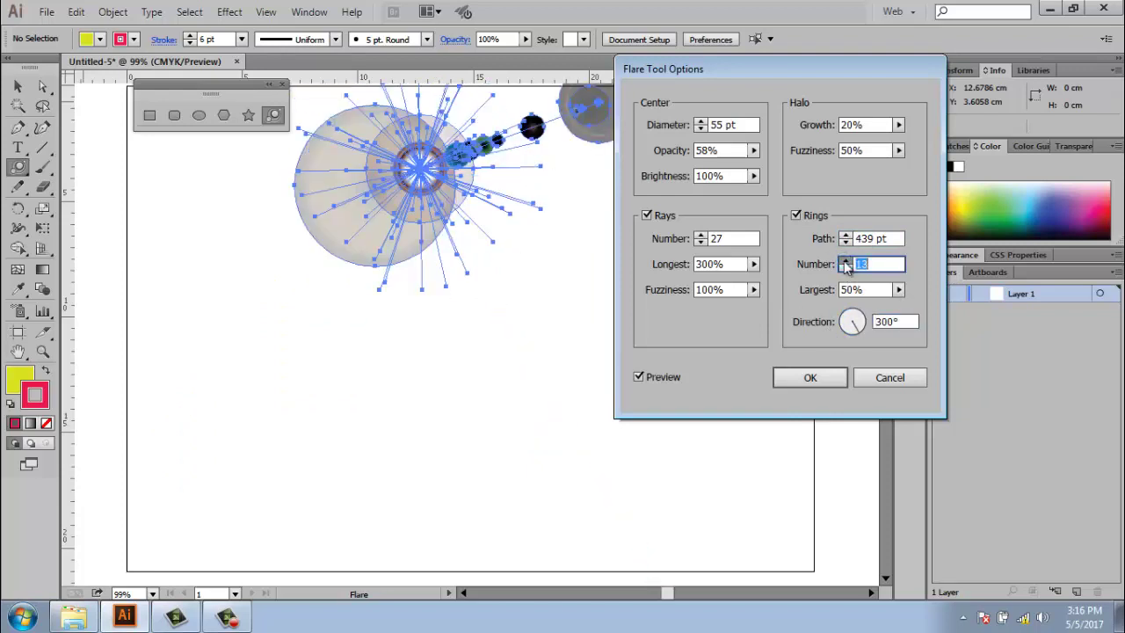
left_click(846, 260)
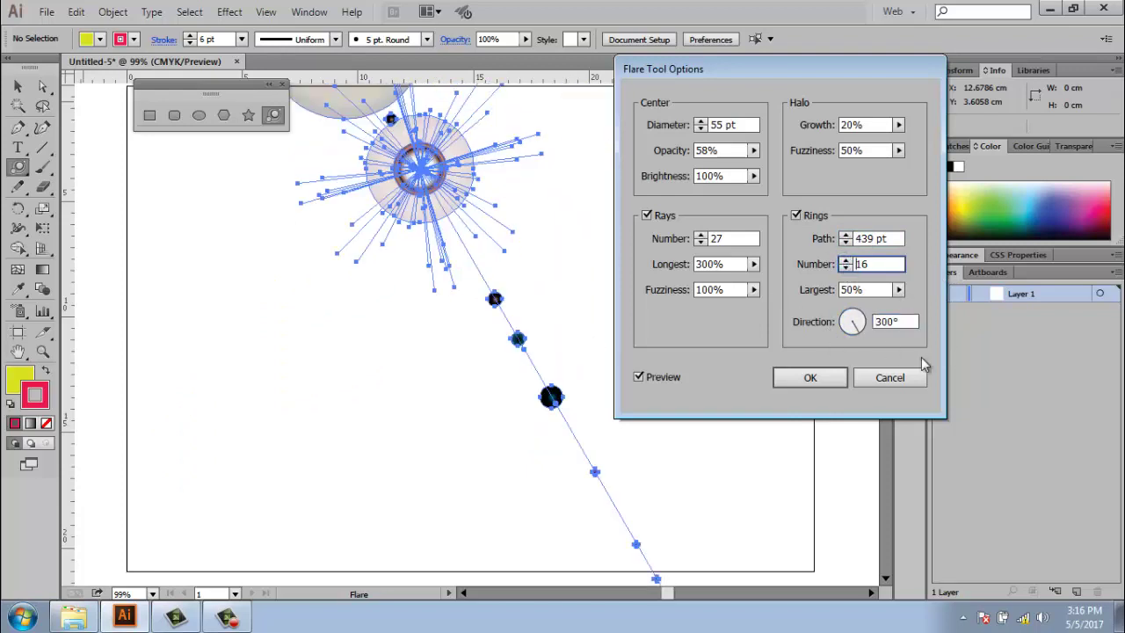
left_click(812, 374)
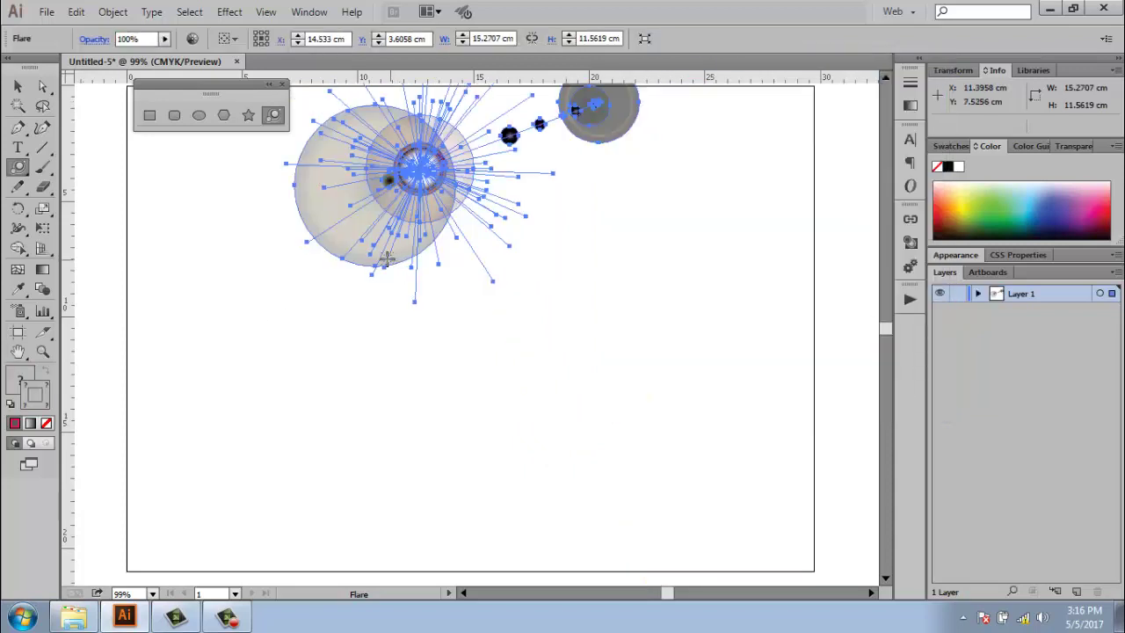
key("ctrl+z")
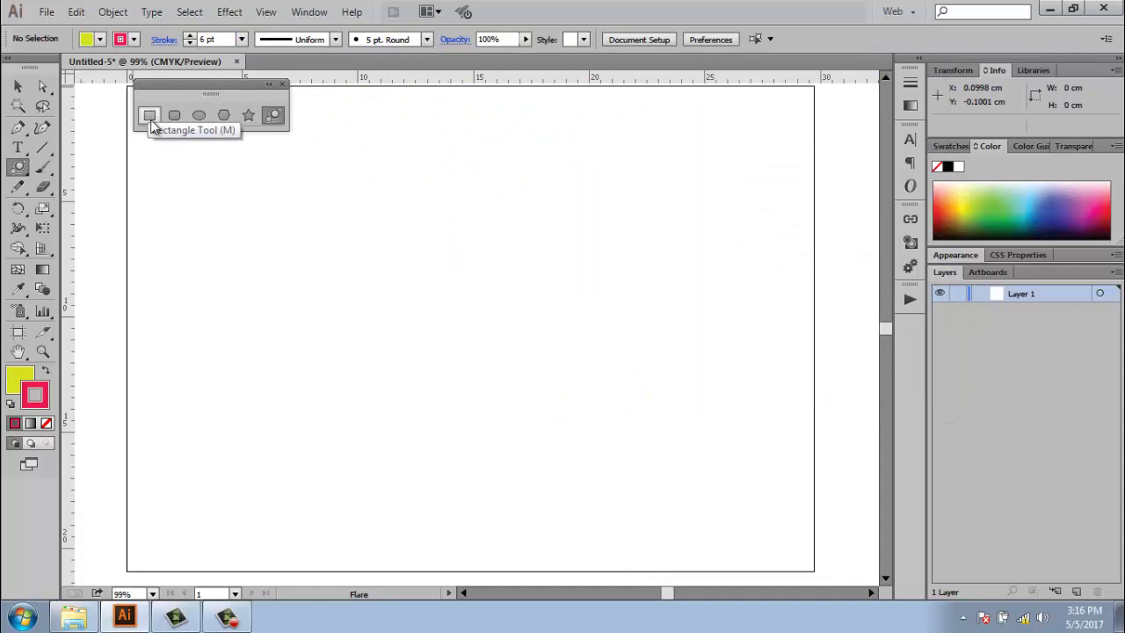
Step: Draw a rectangle at upper left and a rounded rectangle in the middle
left_click(150, 117)
left_click_drag(158, 170, 323, 317)
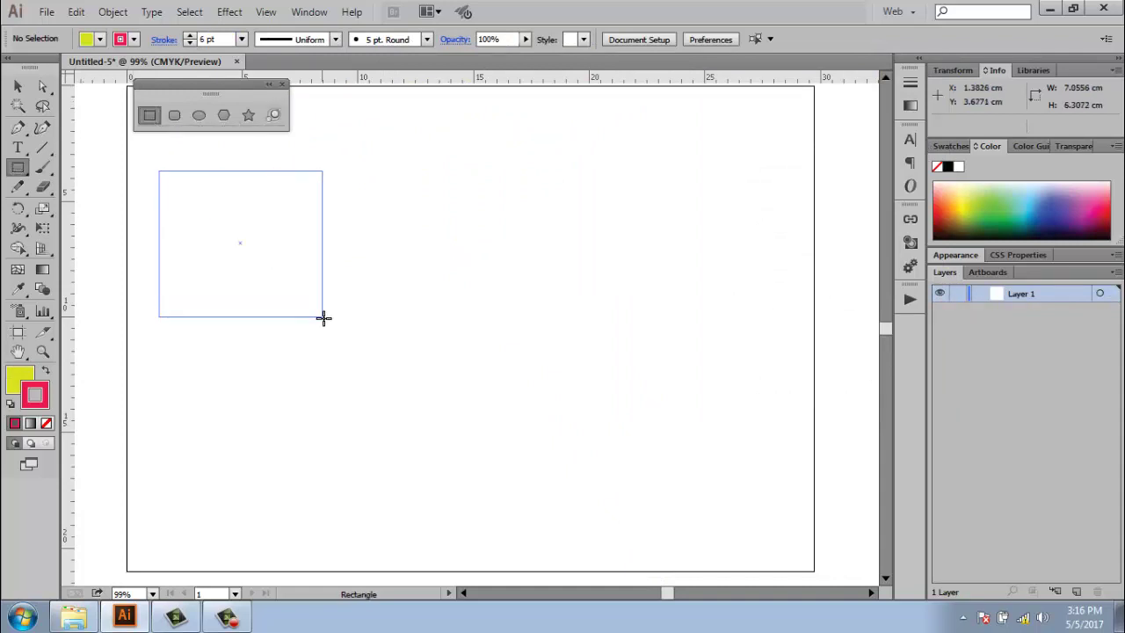
left_click(175, 116)
mouse_move(389, 168)
left_mouse_down()
mouse_move(523, 310)
mouse_move(562, 379)
left_mouse_up()
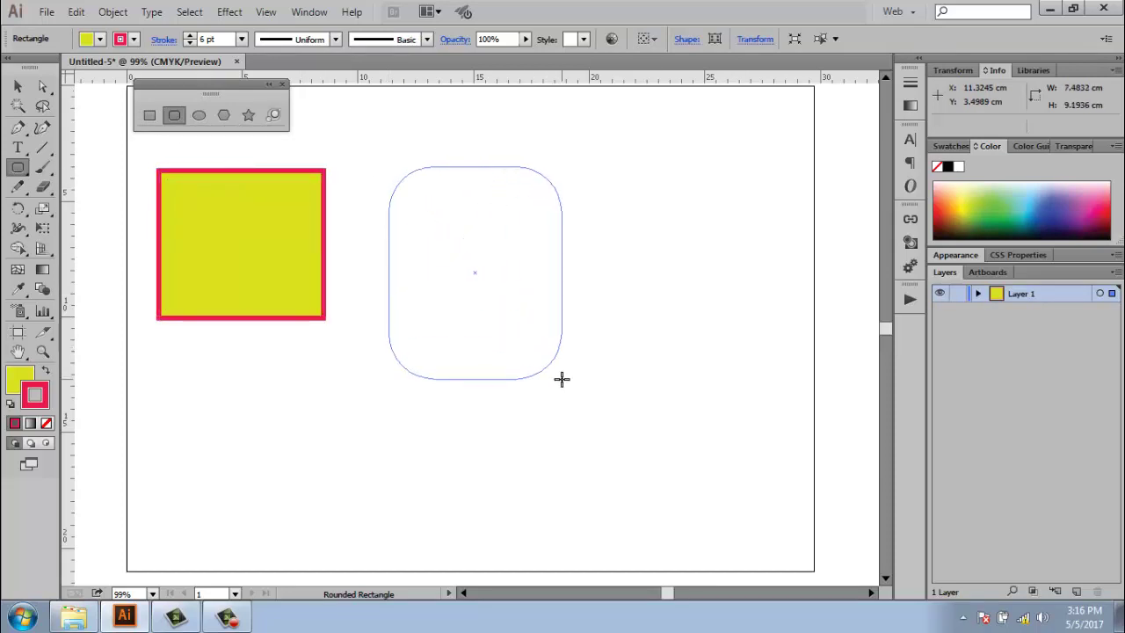
key("Up")
key("Up")
key("Up")
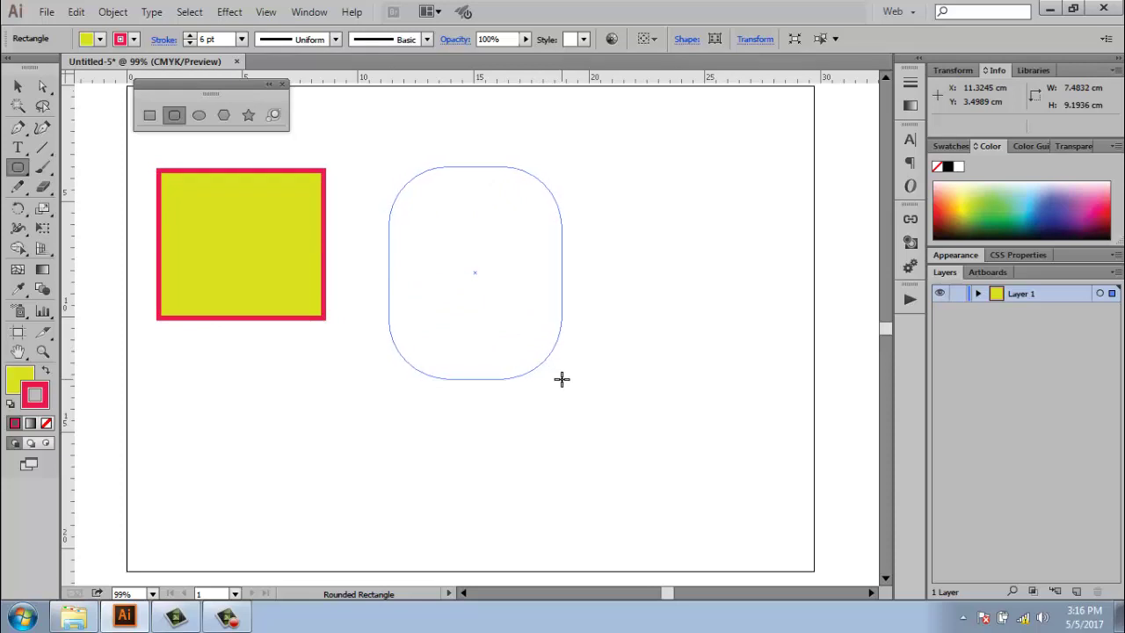
key("Up")
key("Up")
key("Up")
key("Up")
key("Up")
key("Up")
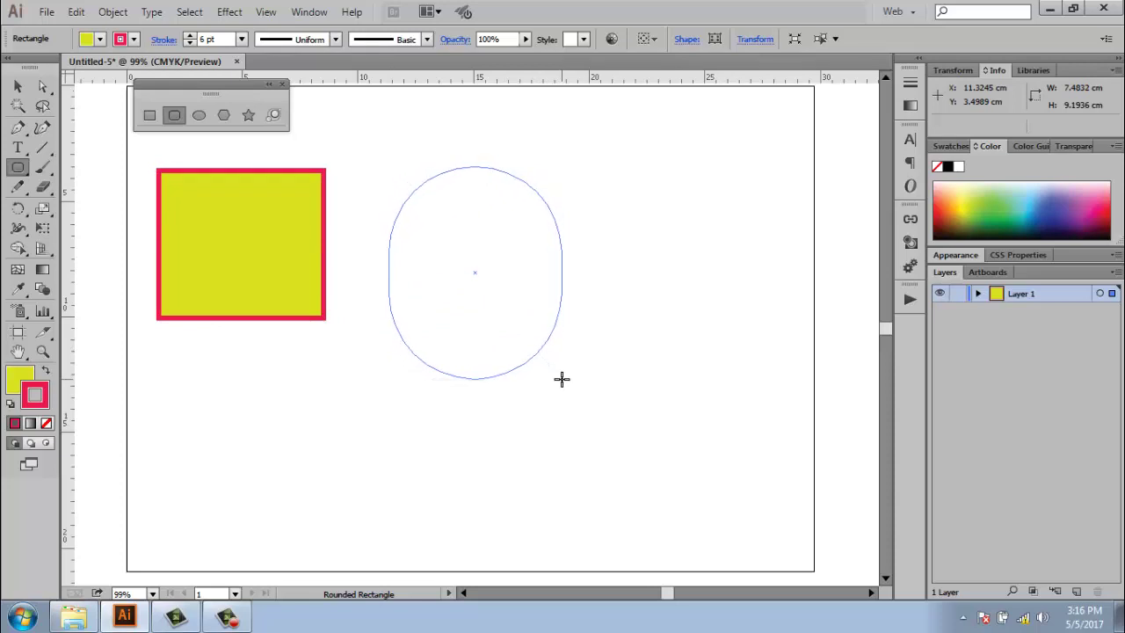
key("Down")
key("Down")
key("Down")
key("Down")
key("Down")
key("Down")
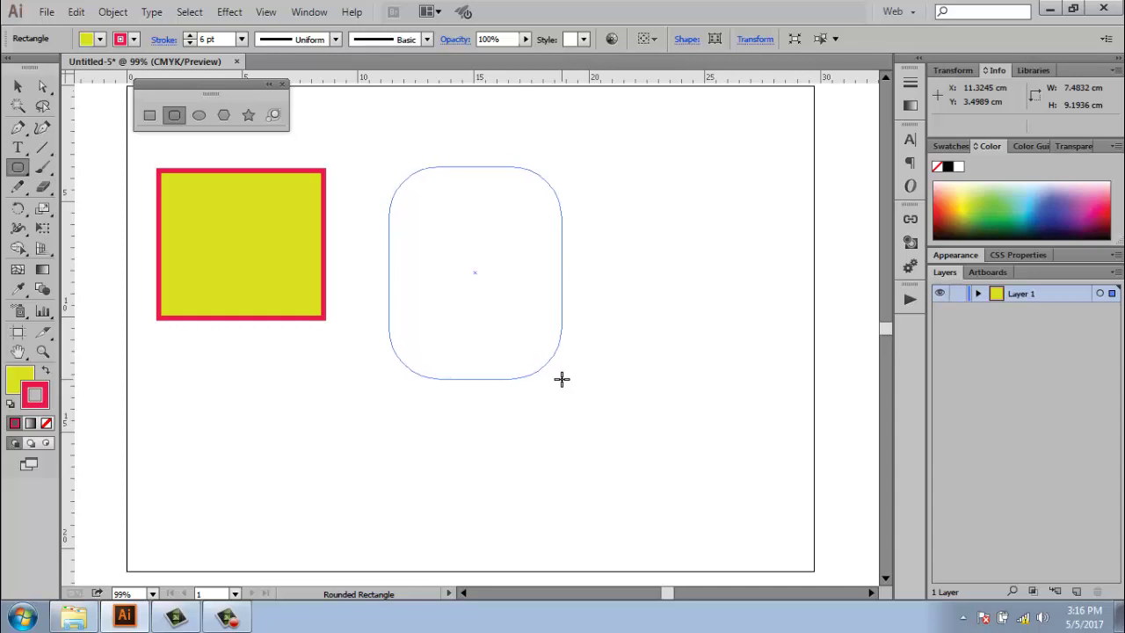
key("Down")
key("Down")
left_click_drag(562, 379, 562, 380)
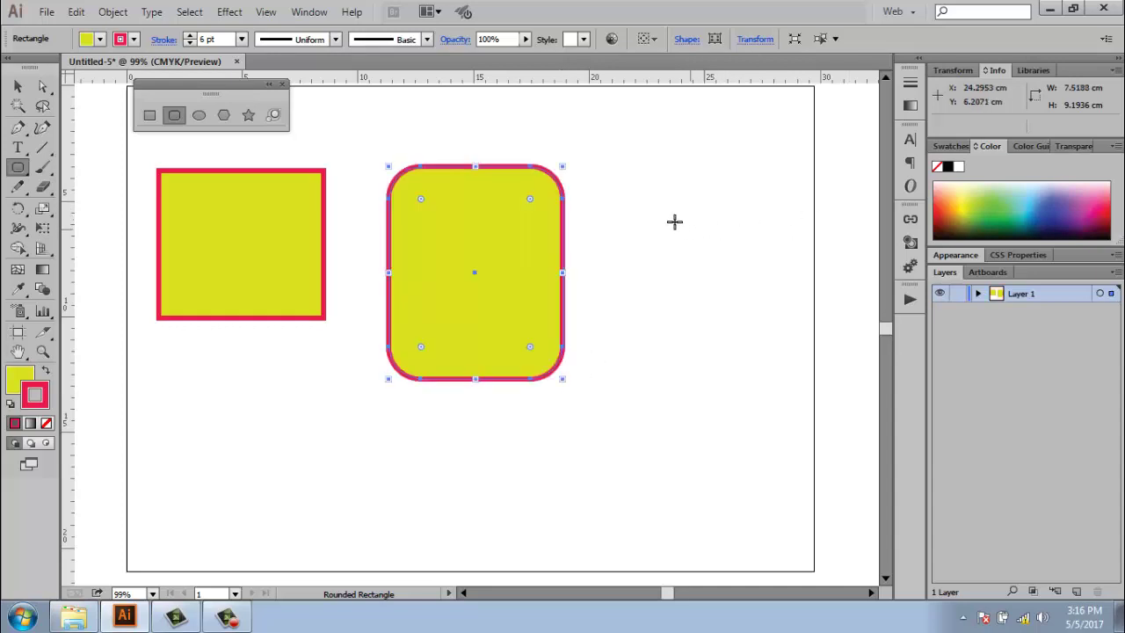
Step: Draw a tall narrow square-cornered bar on the right side
left_click_drag(629, 150, 795, 404)
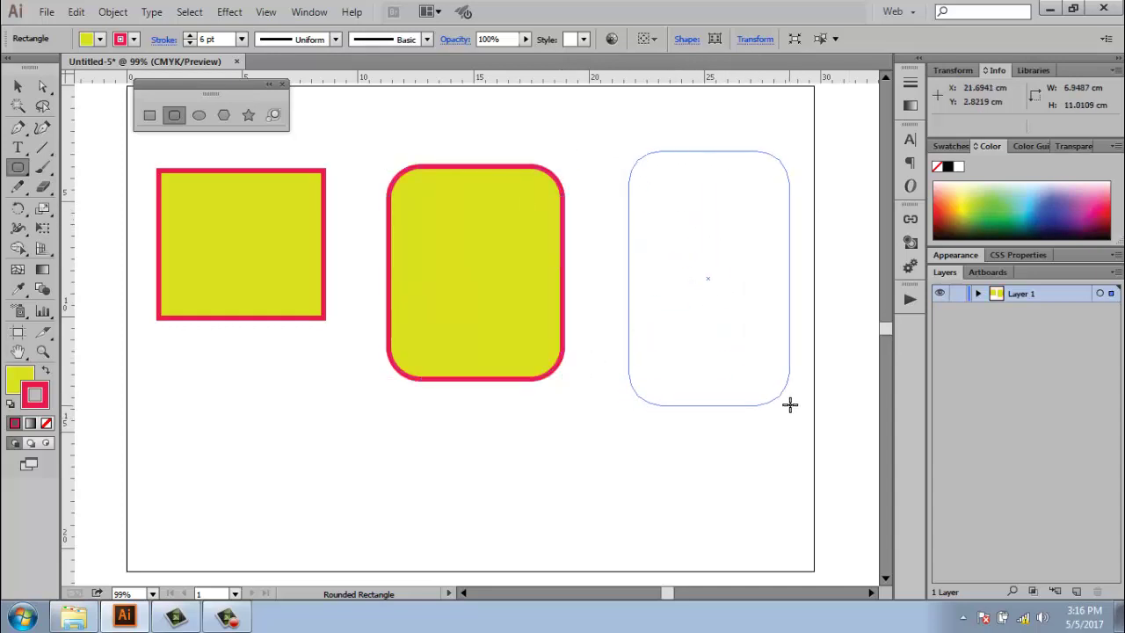
key("Right")
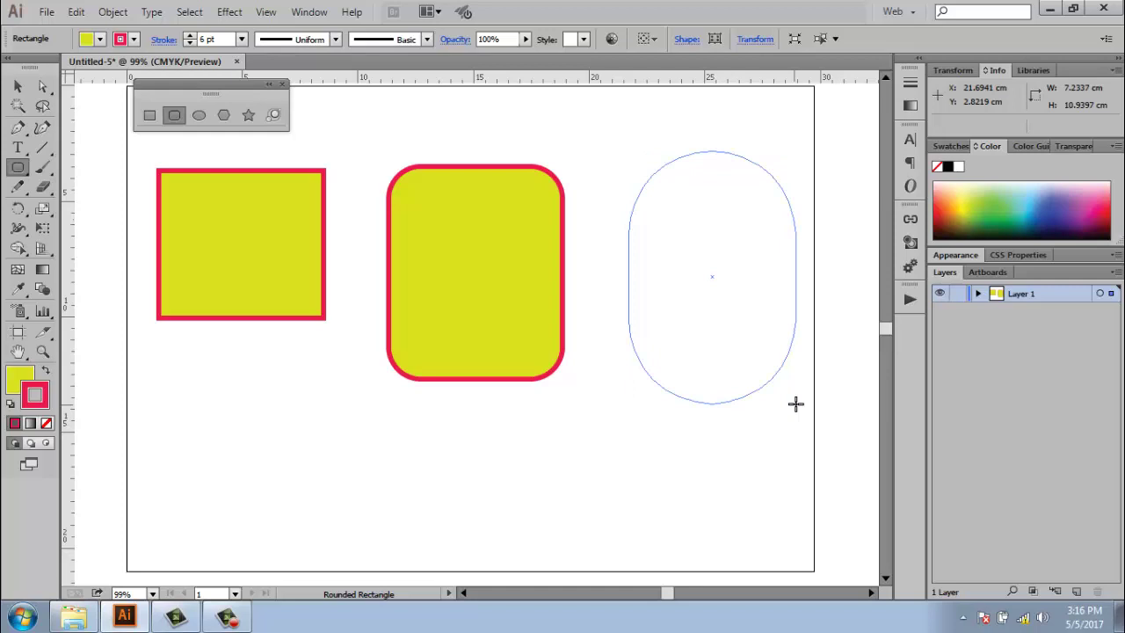
key("Left")
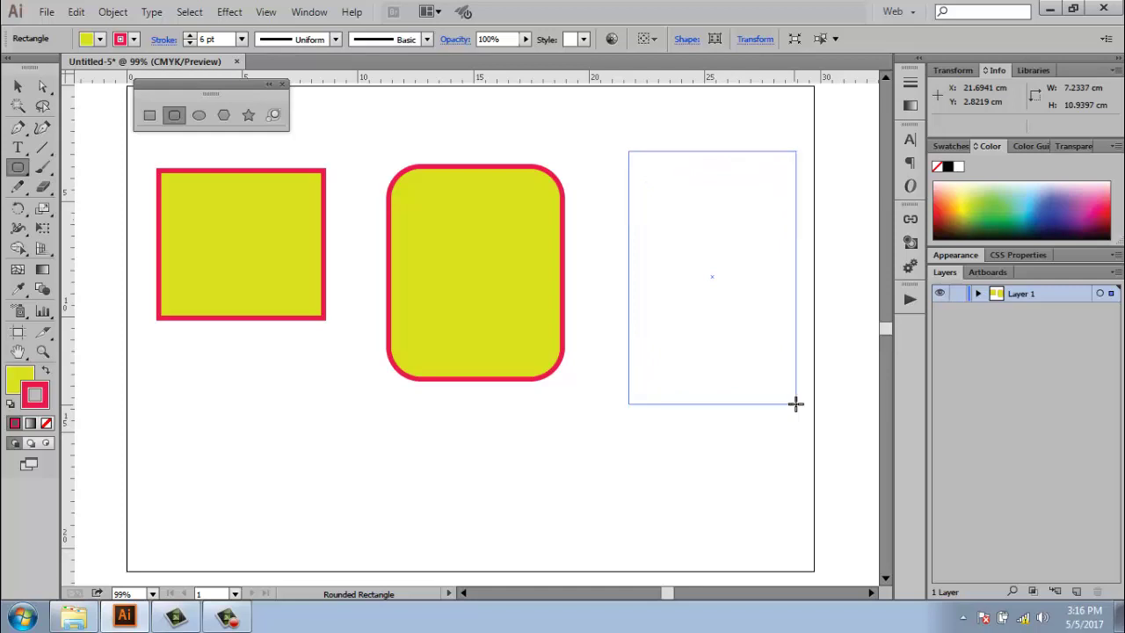
left_click_drag(796, 403, 796, 399)
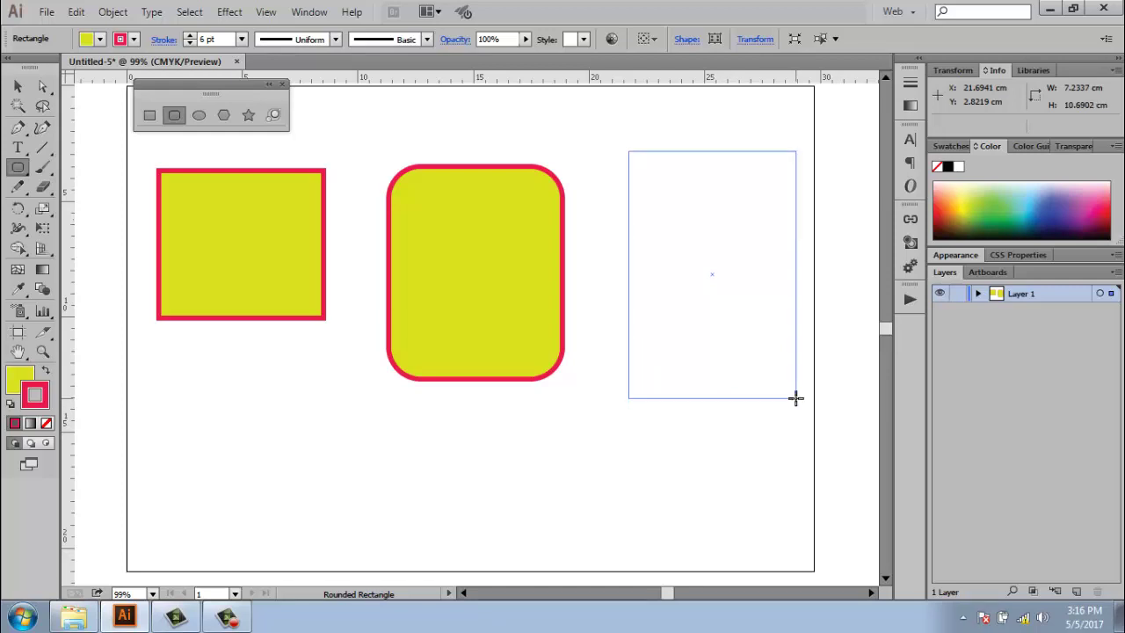
key("Right")
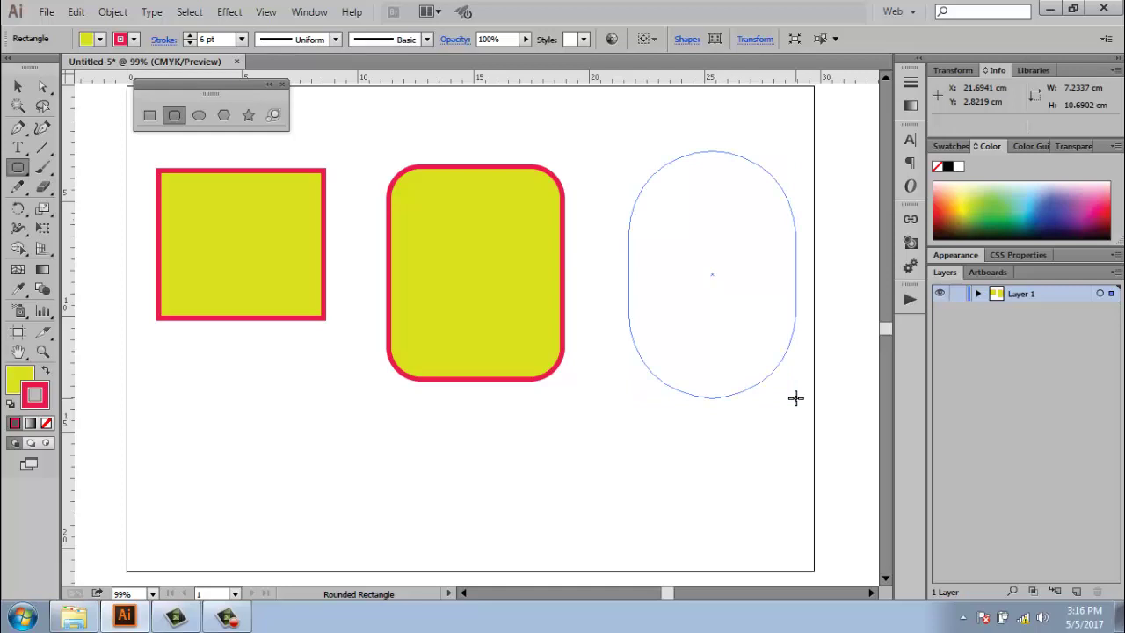
mouse_move(796, 399)
left_mouse_down()
mouse_move(782, 447)
mouse_move(704, 492)
left_mouse_up()
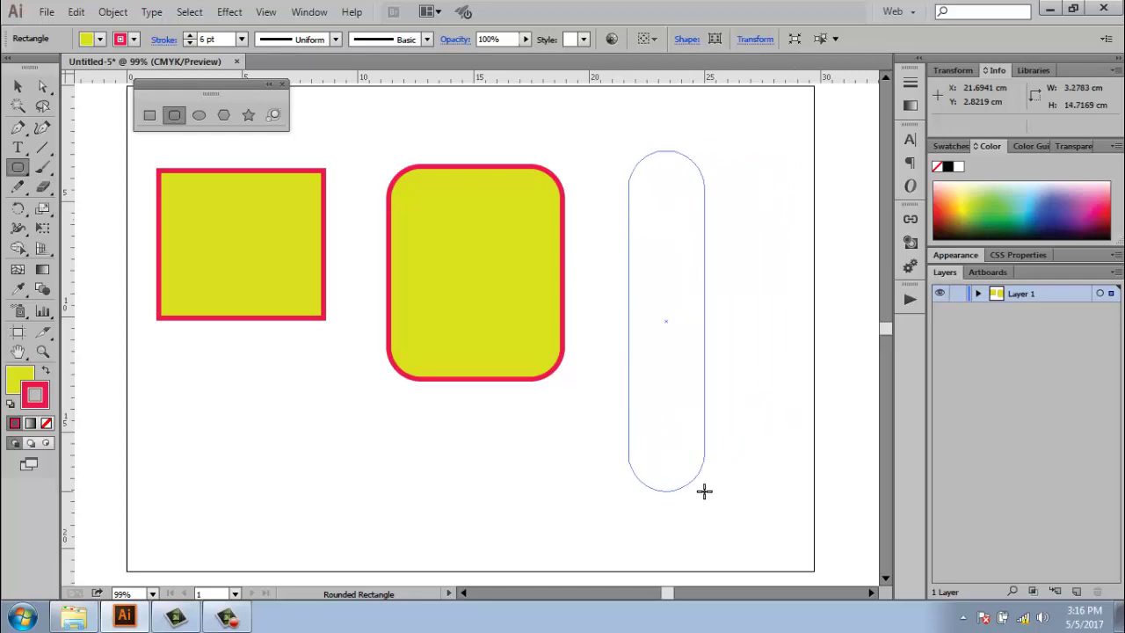
key("Left")
key("Right")
key("Left")
left_click_drag(704, 491, 704, 491)
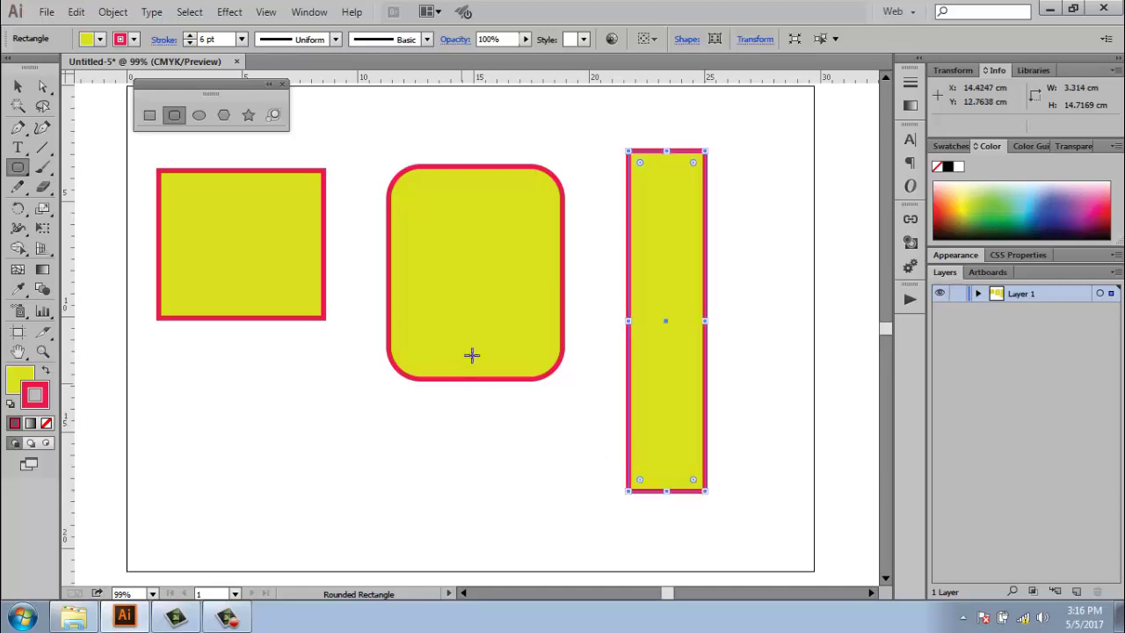
Step: Draw a small ellipse below the left rectangle and a nine-sided polygon beneath it
left_click(201, 115)
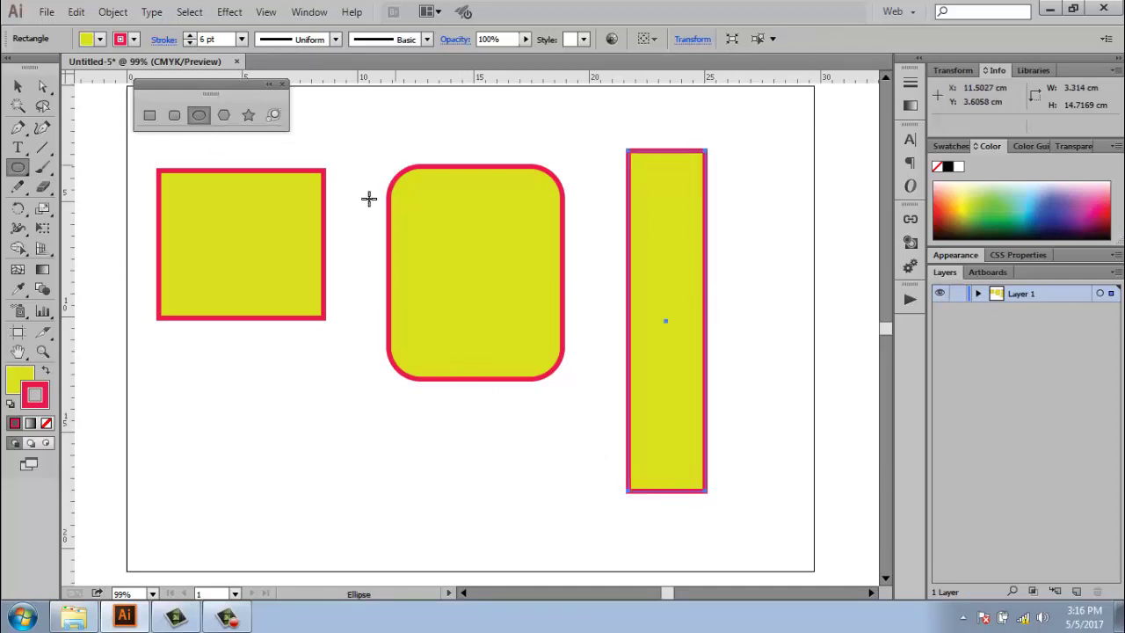
left_click_drag(145, 354, 215, 415)
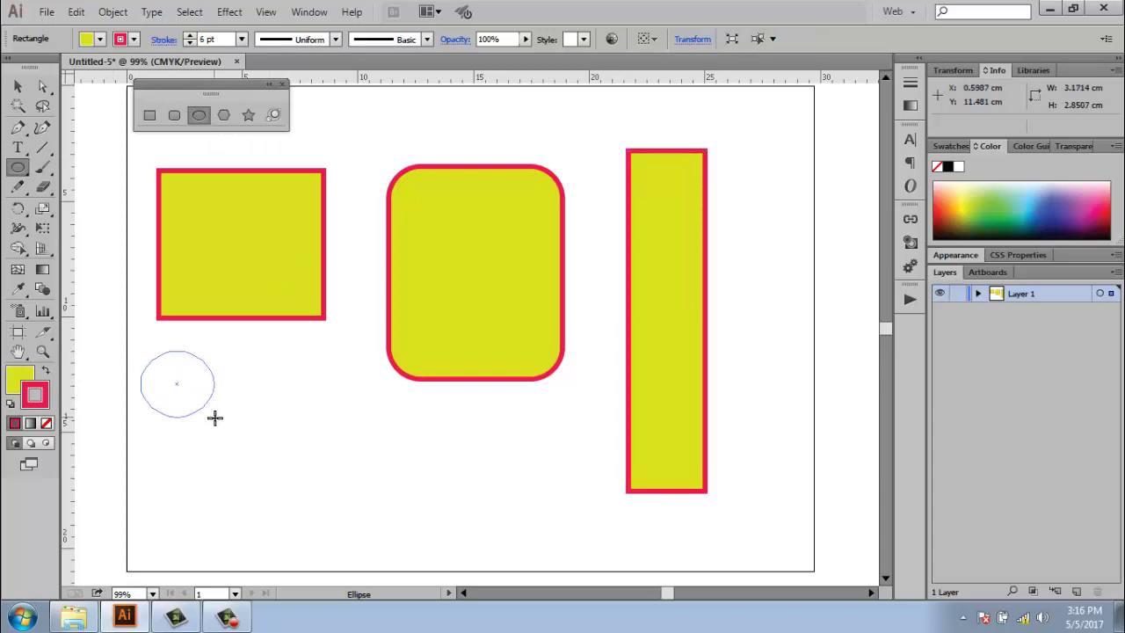
left_click(224, 116)
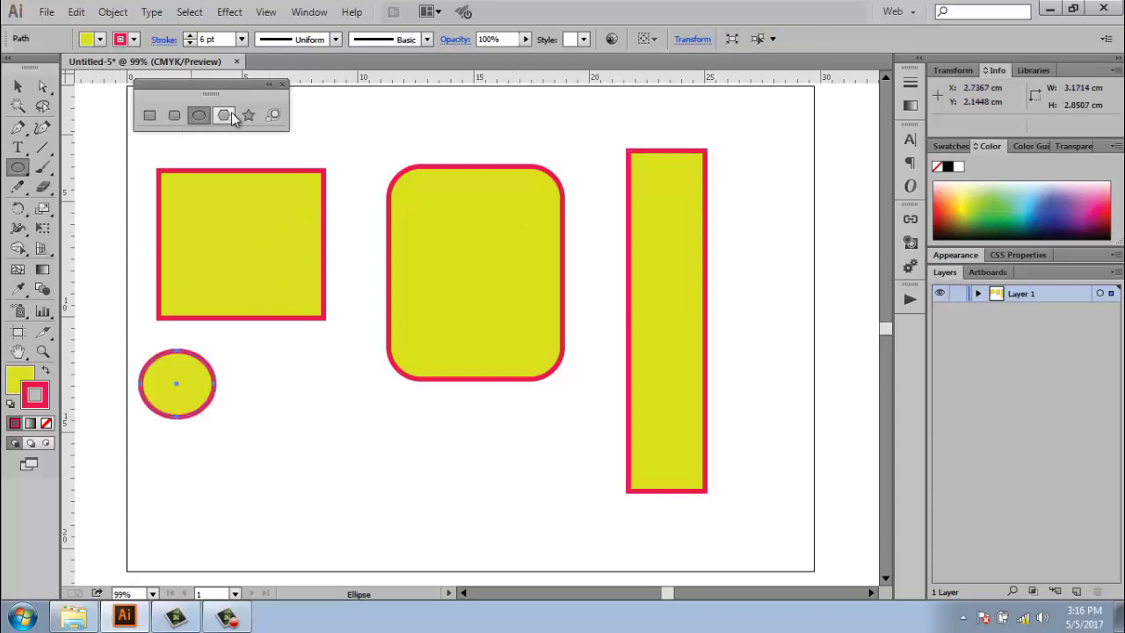
left_click_drag(312, 458, 340, 508)
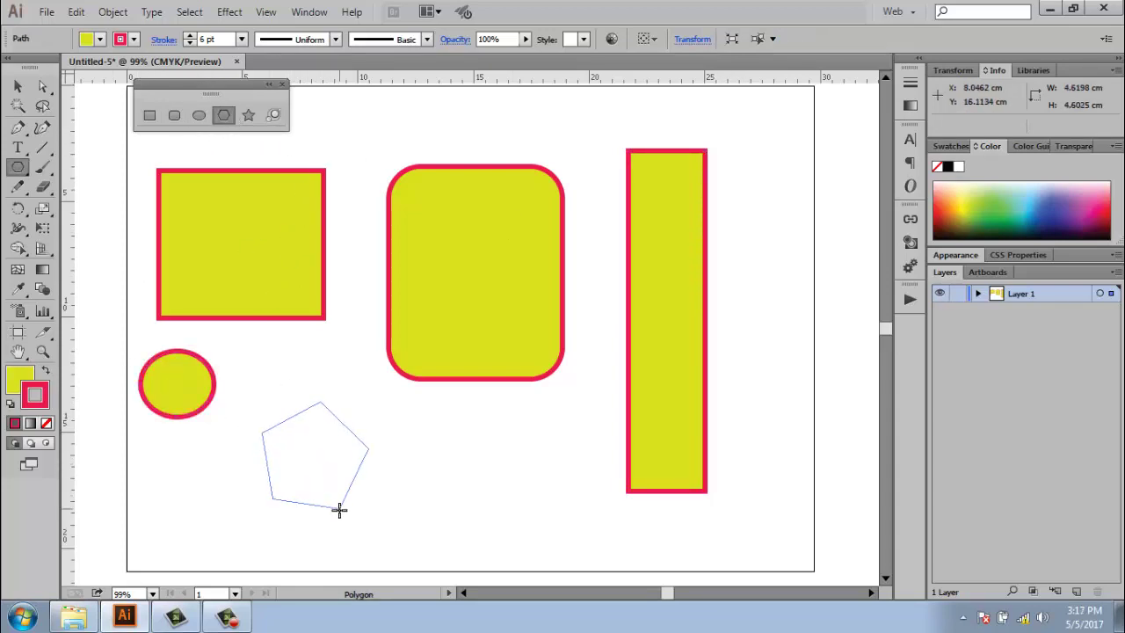
key("Up")
key("Up")
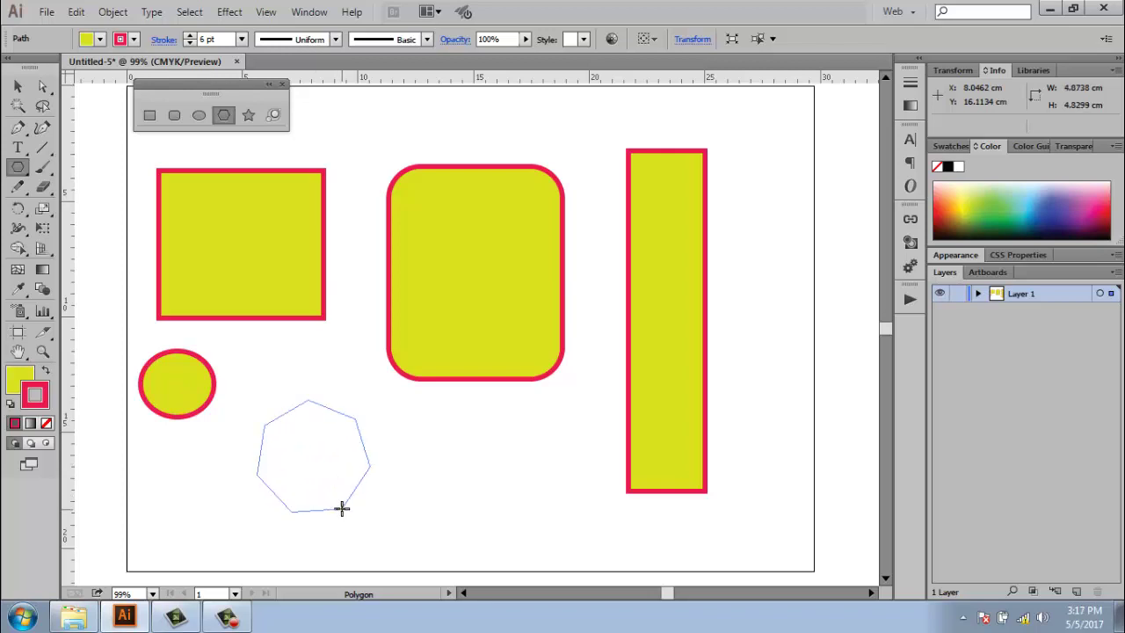
key("Up")
key("Up")
key("Down")
key("Down")
key("Down")
key("Down")
key("Down")
key("Up")
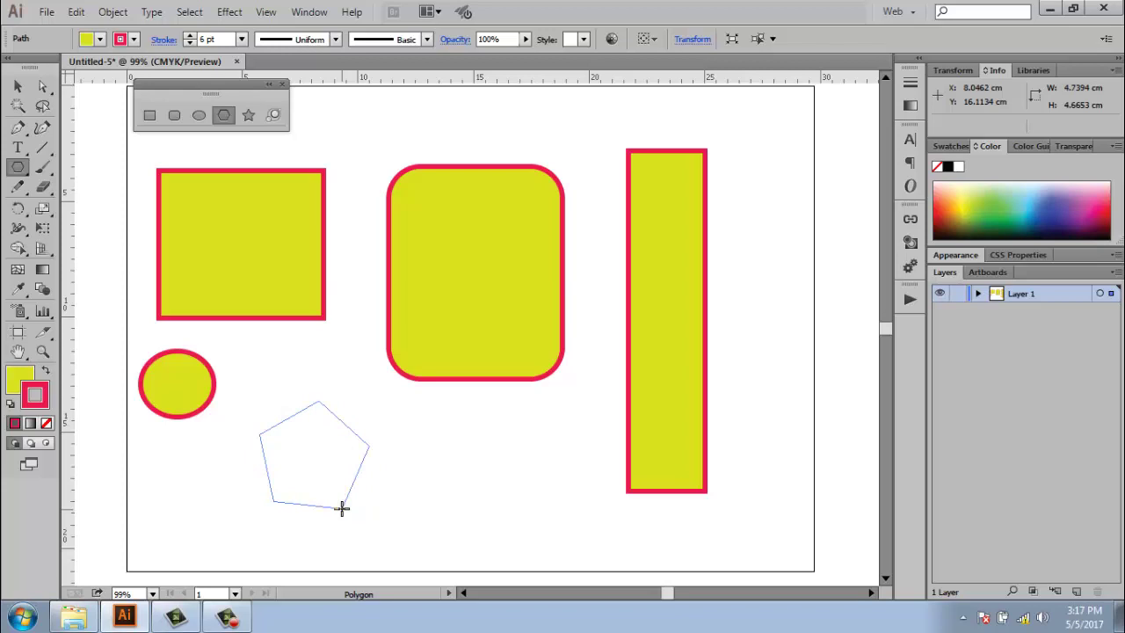
key("Down")
key("Down")
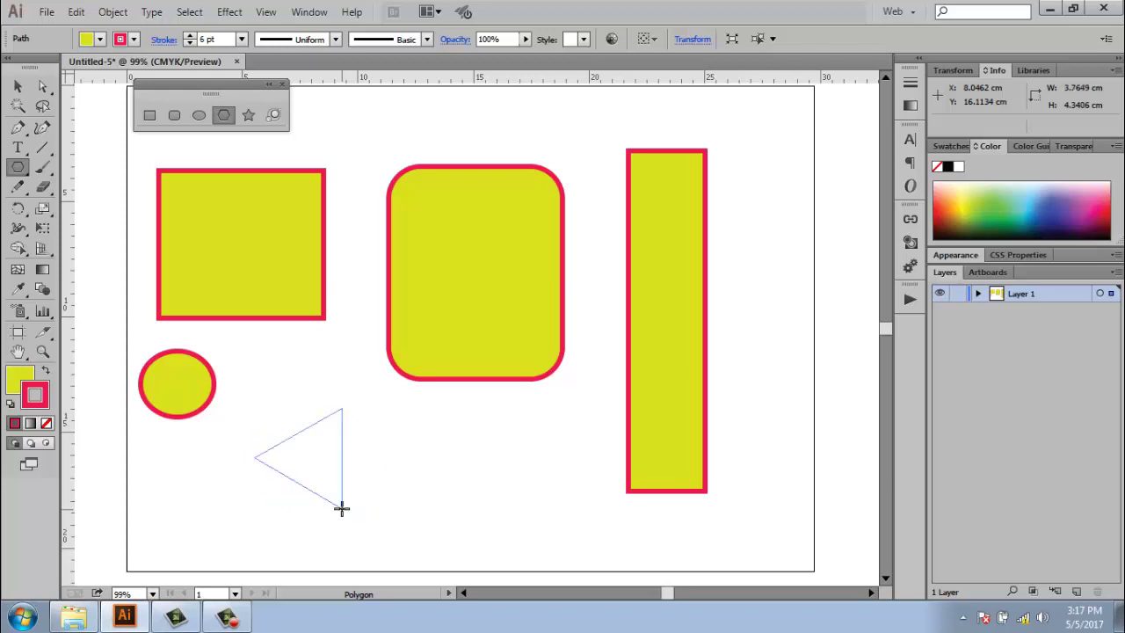
key("Up")
key("Up")
key("Up")
key("Up")
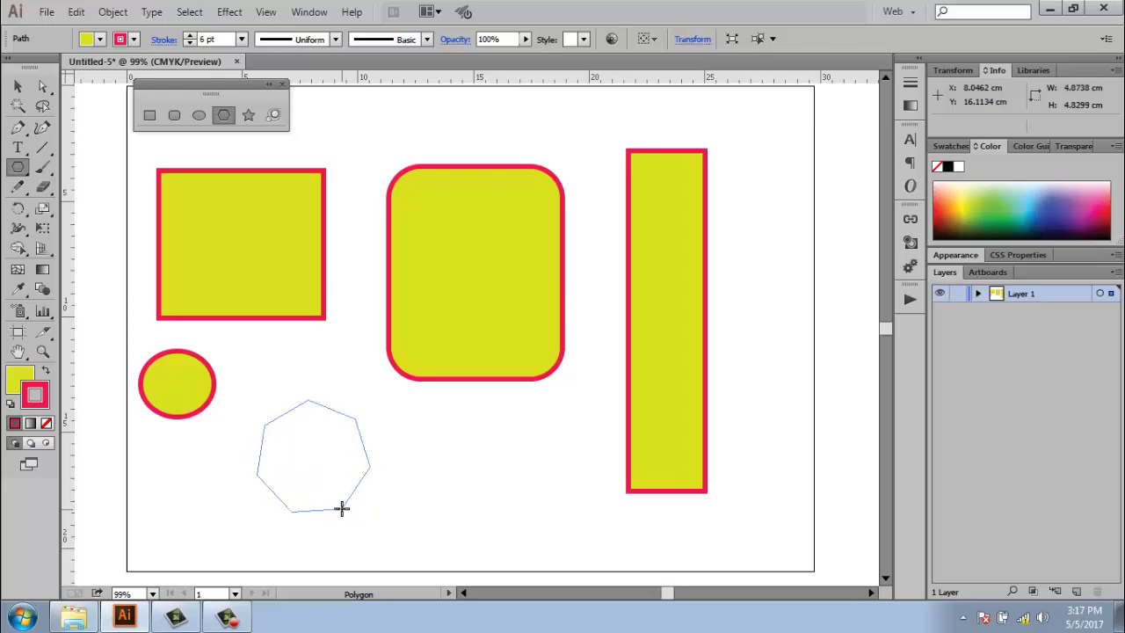
key("Up")
key("Up")
key("Up")
key("Up")
key("Up")
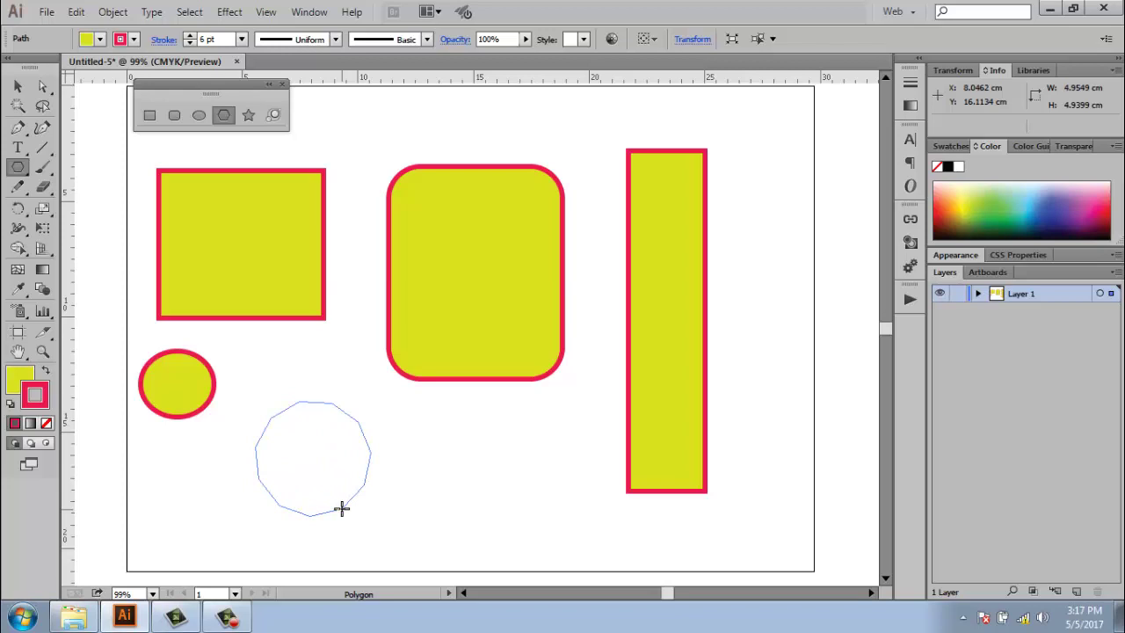
key("Down")
key("Down")
key("Down")
key("Down")
left_click_drag(343, 507, 343, 508)
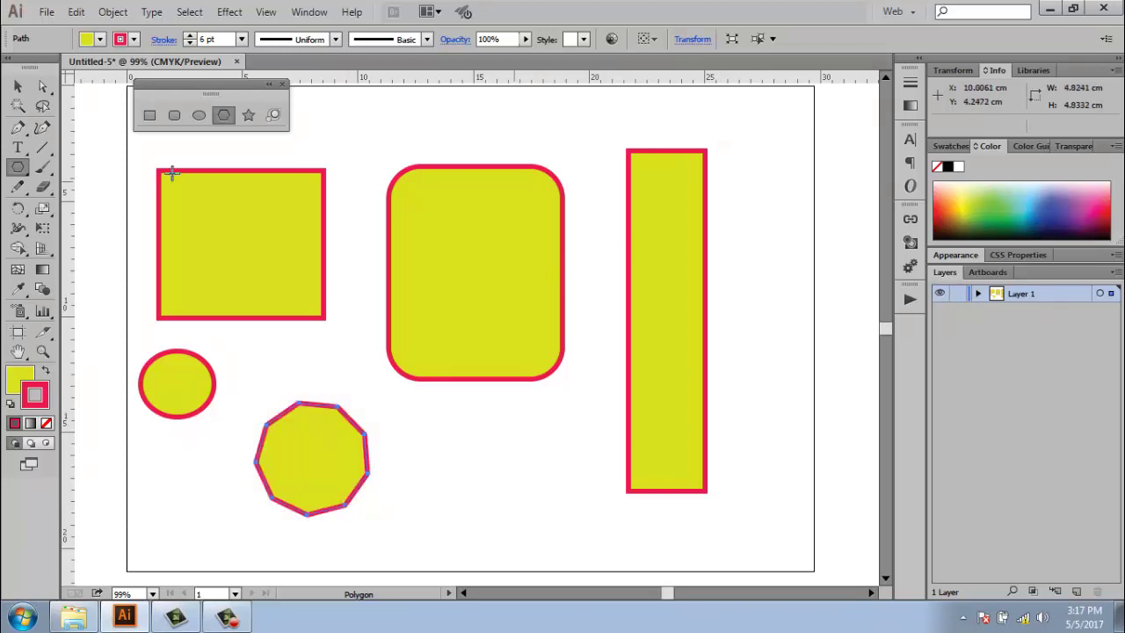
left_click(248, 115)
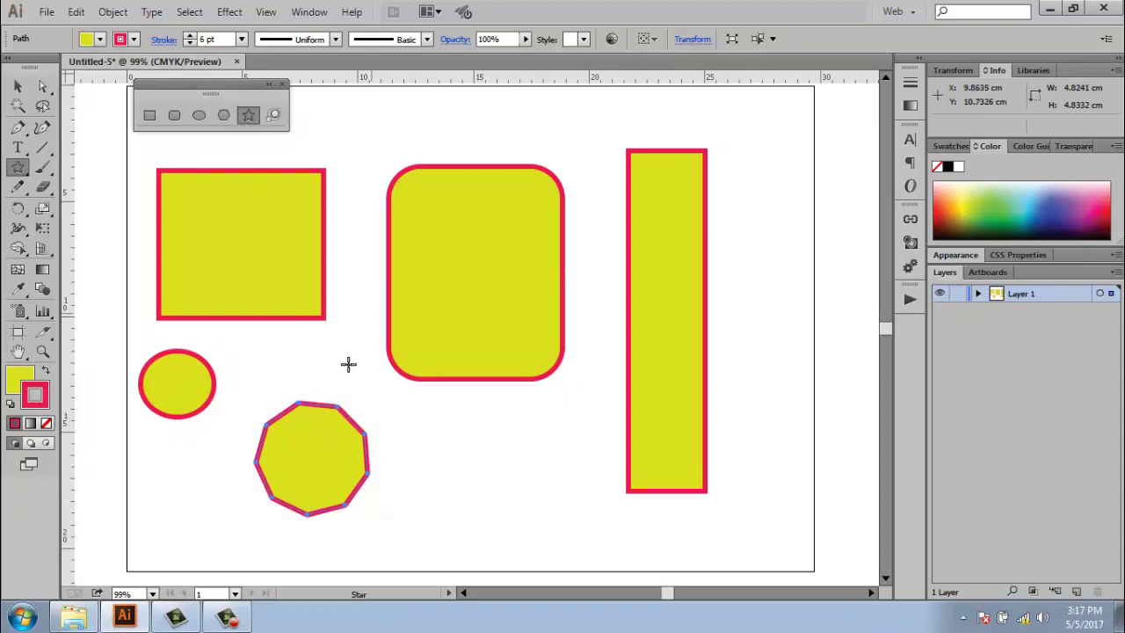
Step: Draw a many-pointed star with no outline below the rounded rectangle, plus a smaller star above
left_click_drag(486, 457, 529, 527)
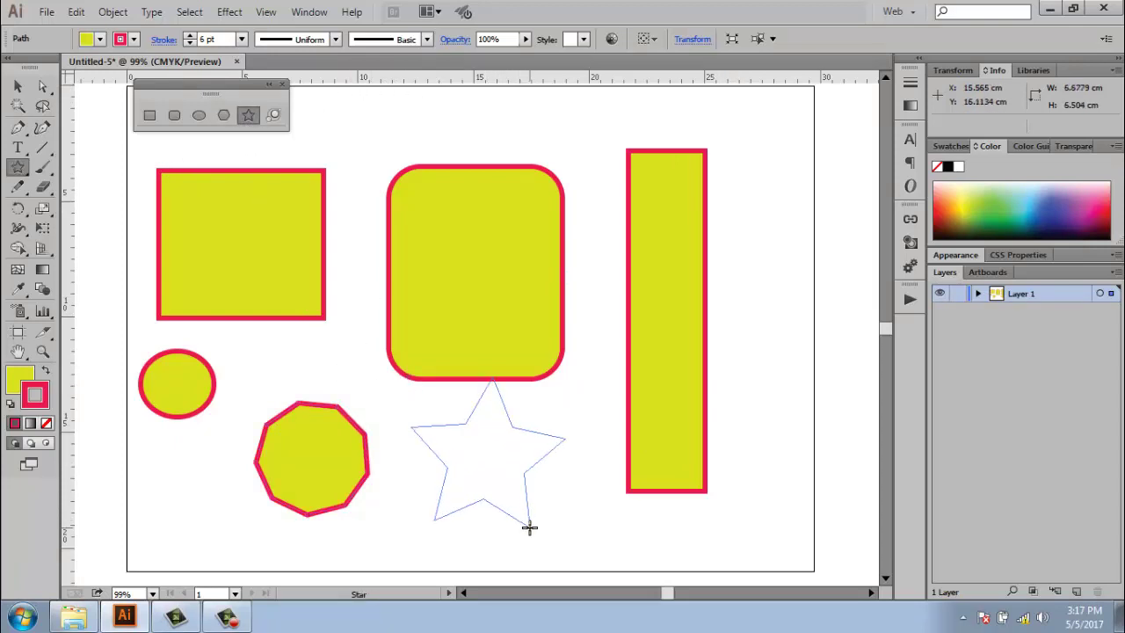
key("Up")
key("Up")
key("Up")
key("Up")
key("Up")
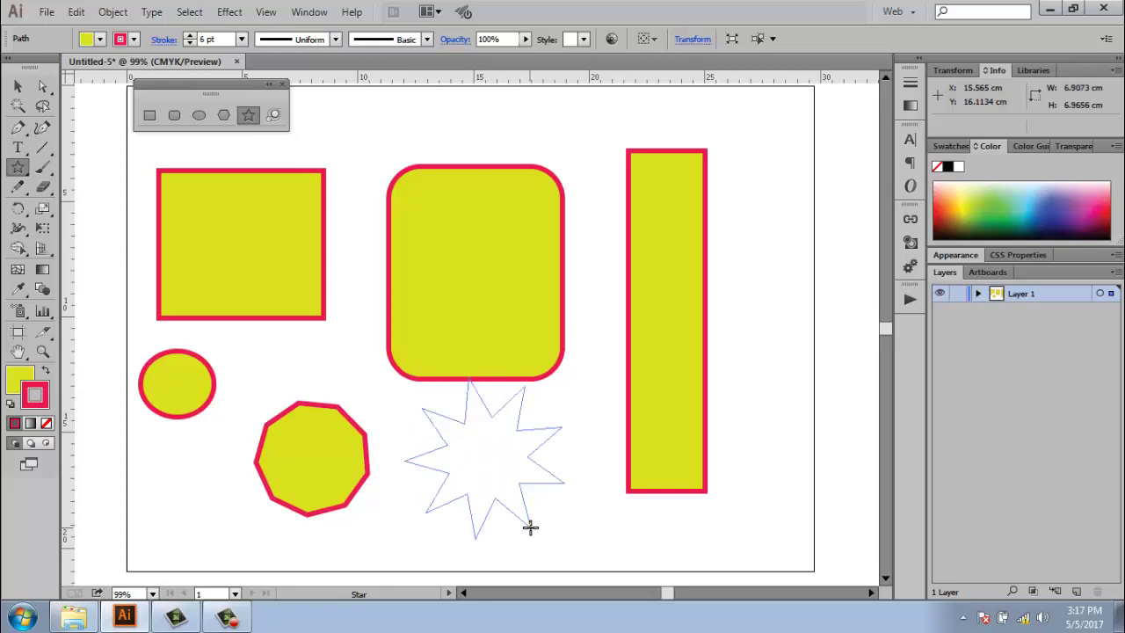
key("Up")
key("Up")
key("Up")
key("Up")
key("Up")
key("Up")
key("Up")
key("Up")
key("Up")
key("Up")
key("Up")
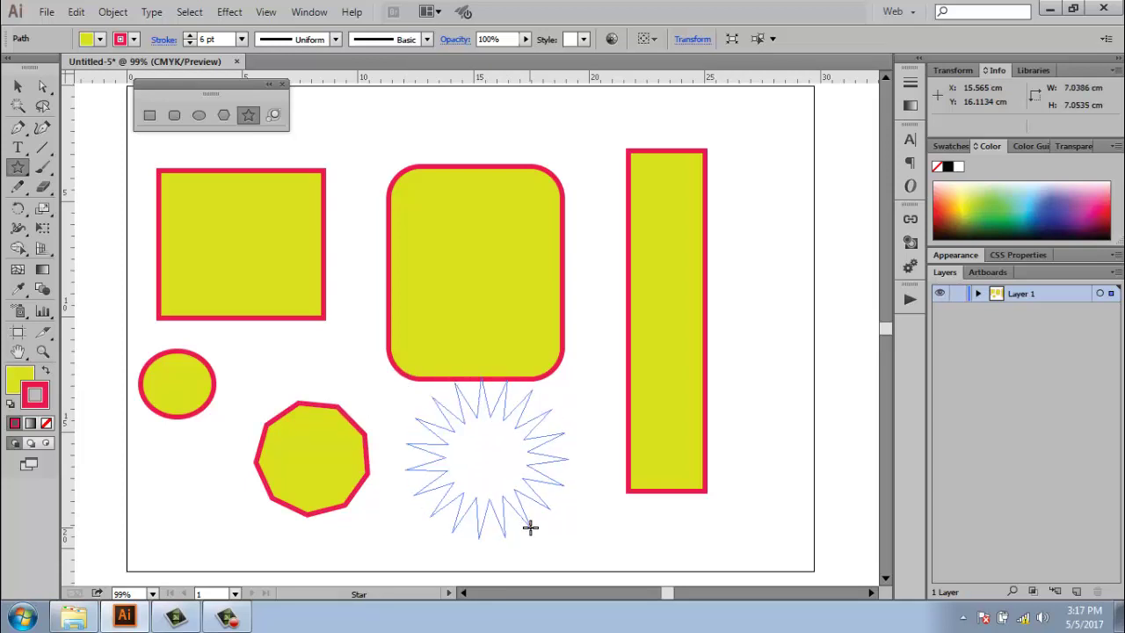
key("Down")
key("Down")
key("Down")
key("Down")
key("Down")
key("Down")
key("Down")
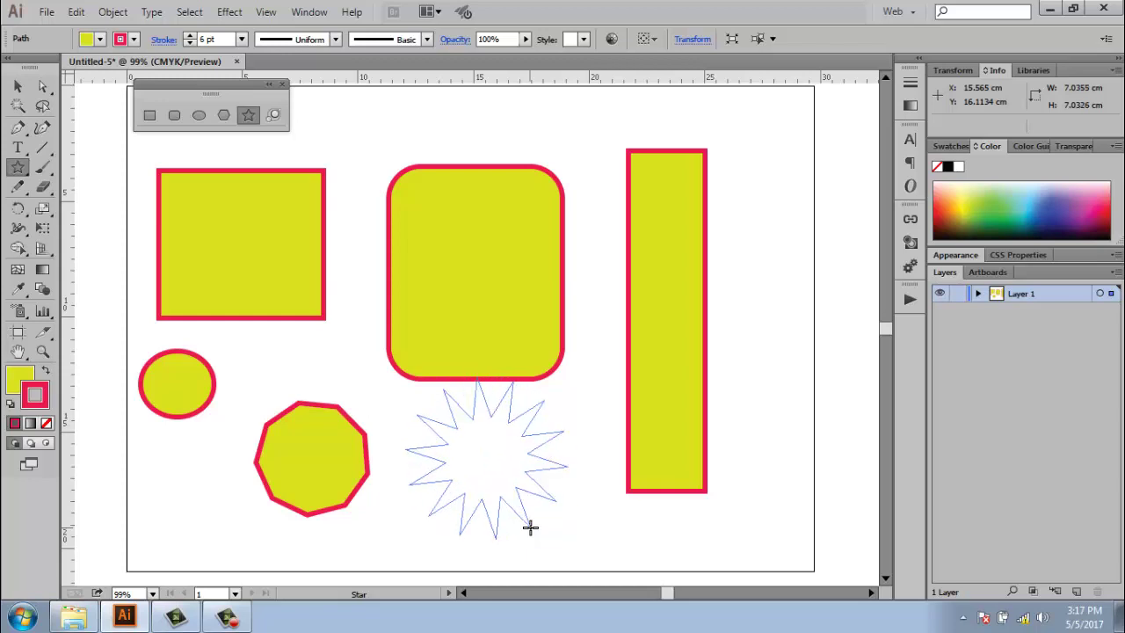
key("Up")
key("Up")
key("Up")
key("Up")
key("Up")
key("Up")
key("Up")
key("Up")
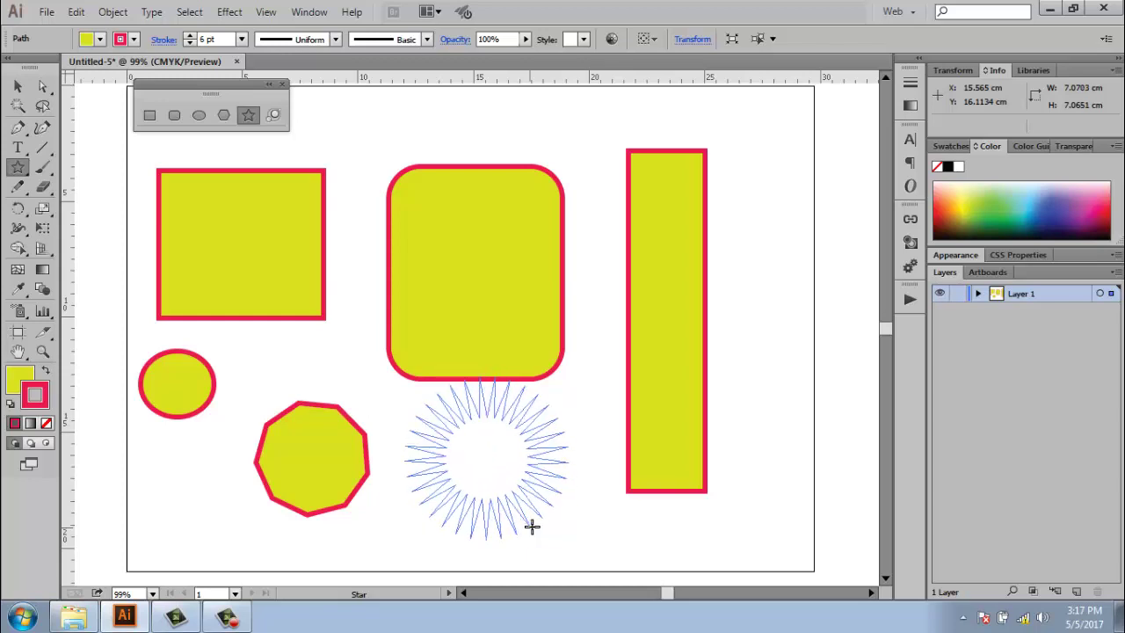
left_click_drag(532, 526, 533, 525)
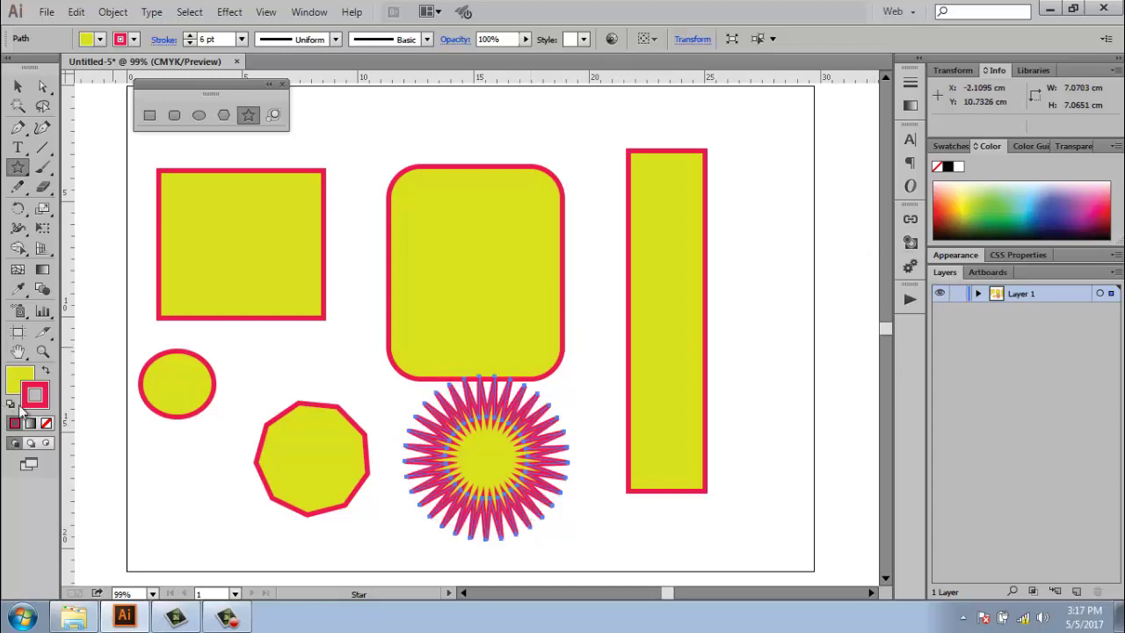
left_click(47, 424)
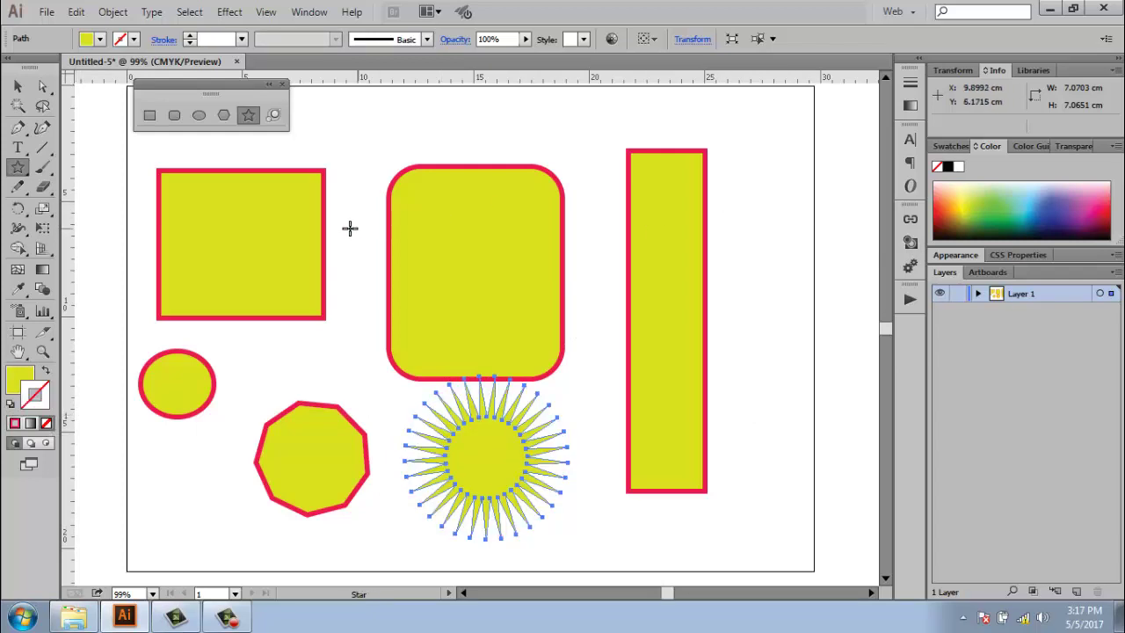
mouse_move(484, 142)
left_mouse_down()
mouse_move(508, 175)
mouse_move(528, 171)
left_mouse_up()
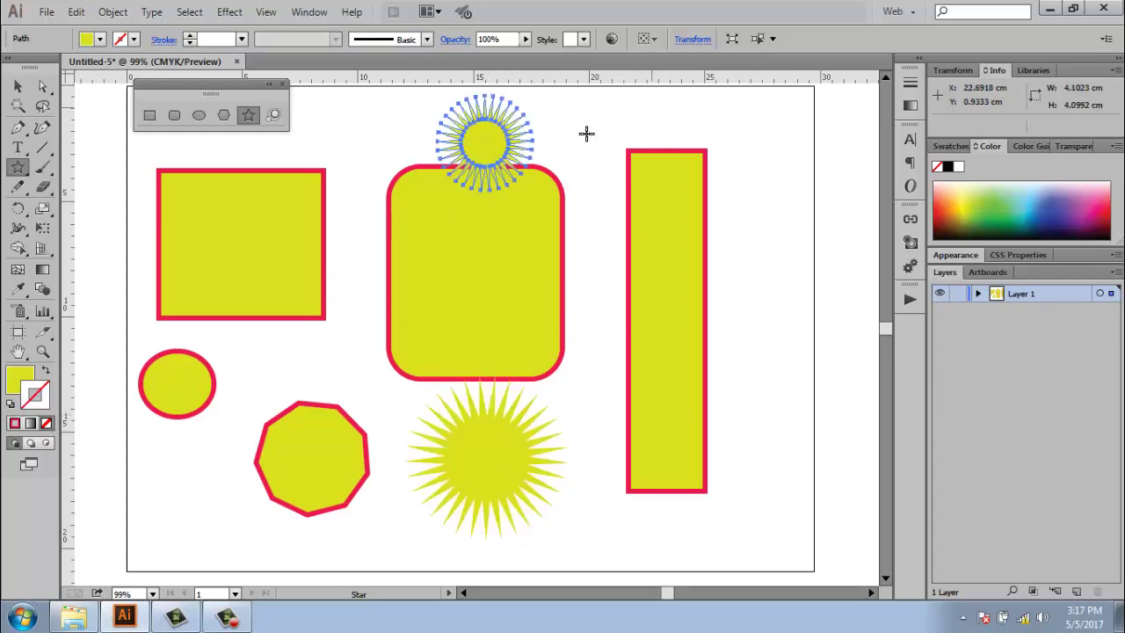
left_click(274, 115)
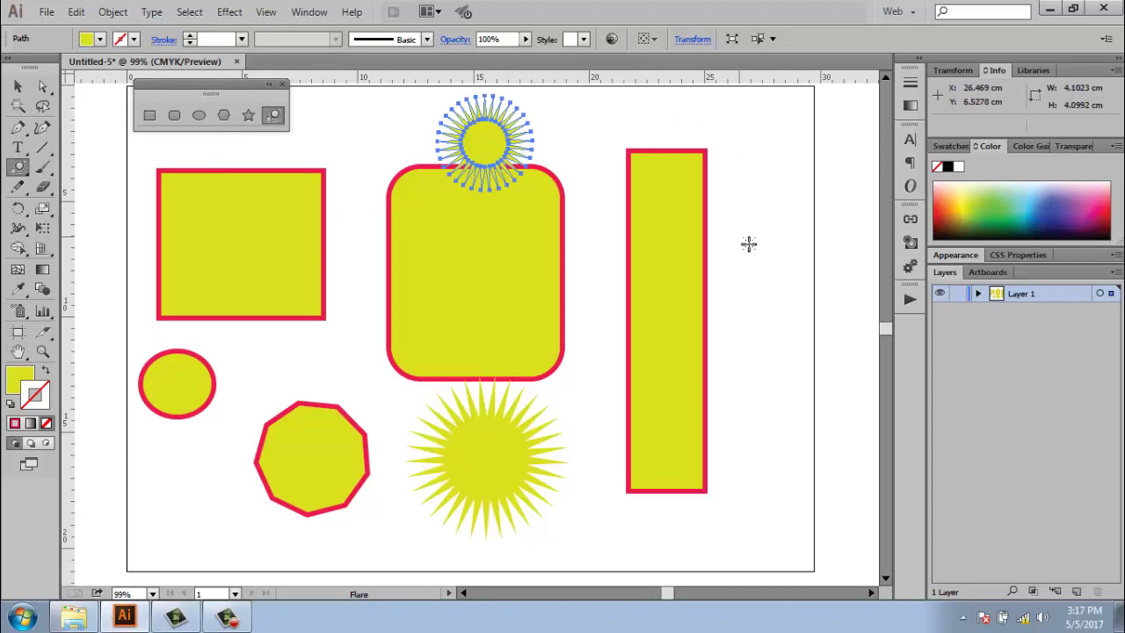
Step: Place a lens flare with extra rays and rings, then delete all artwork
left_click_drag(740, 236, 767, 269)
key("Up")
key("Up")
key("Up")
key("Up")
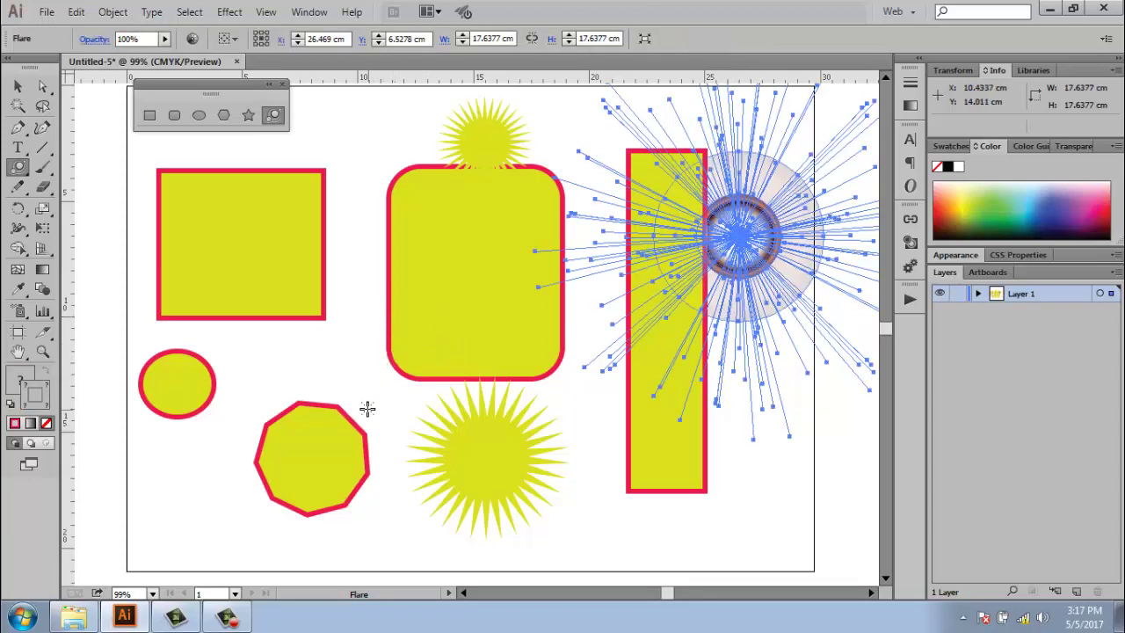
left_click_drag(367, 407, 367, 464)
key("Up")
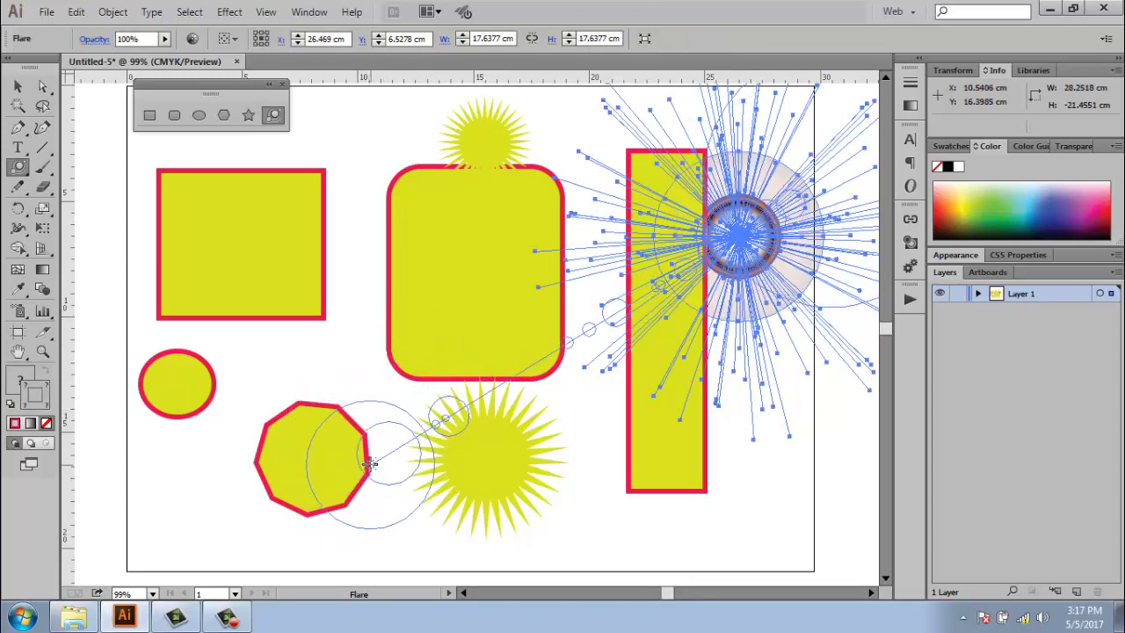
key("Up")
key("Up")
key("Up")
key("Up")
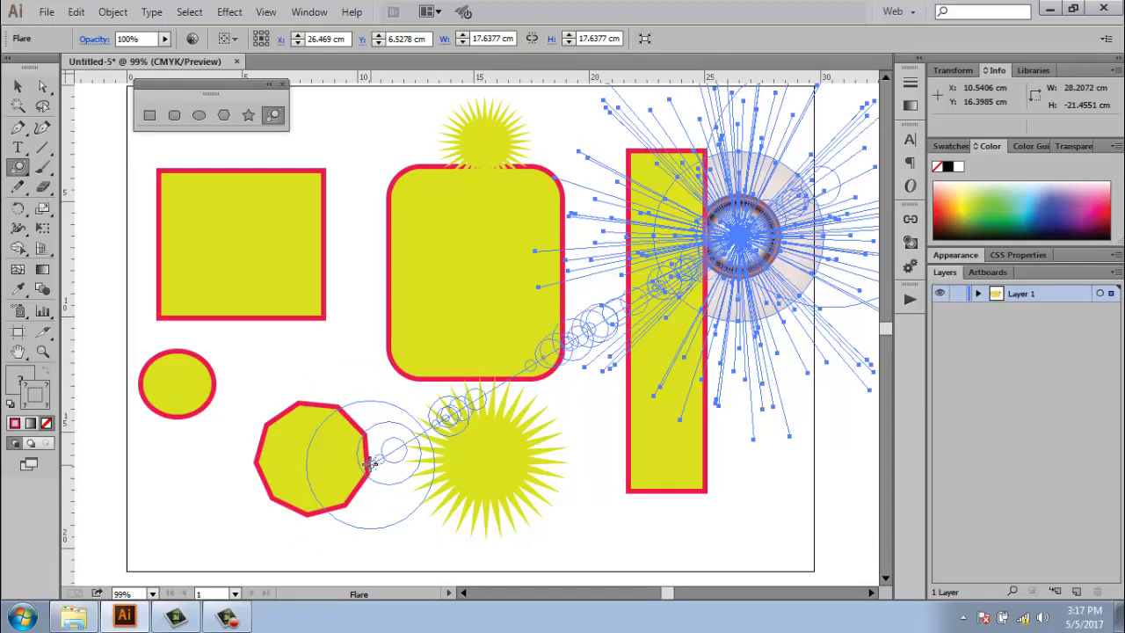
left_click_drag(369, 464, 369, 464)
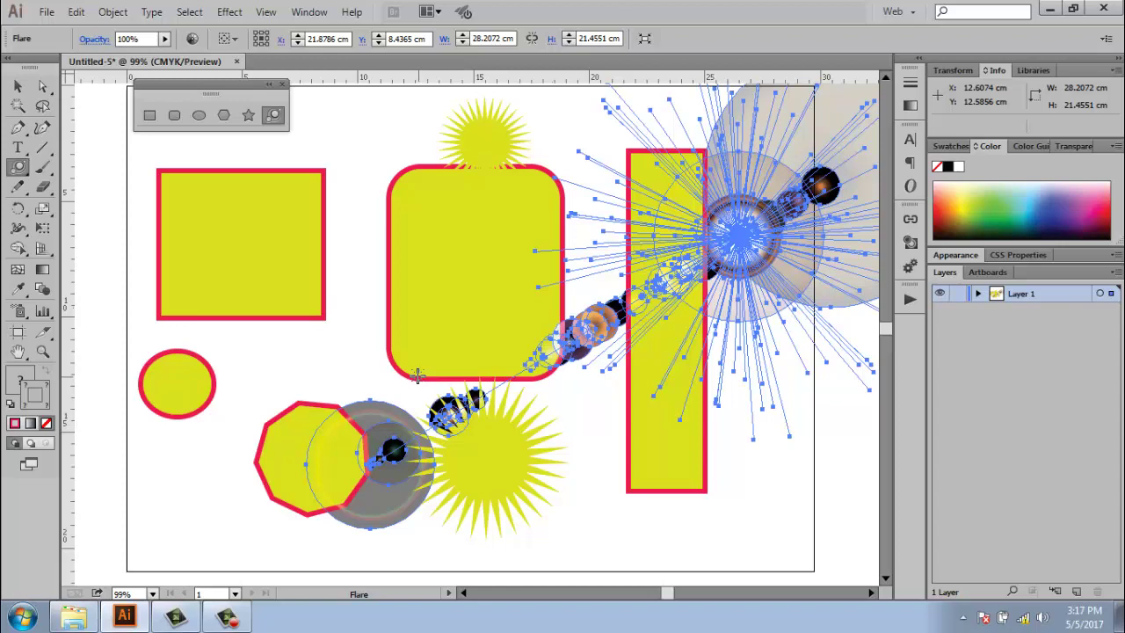
key("ctrl+a")
key("Delete")
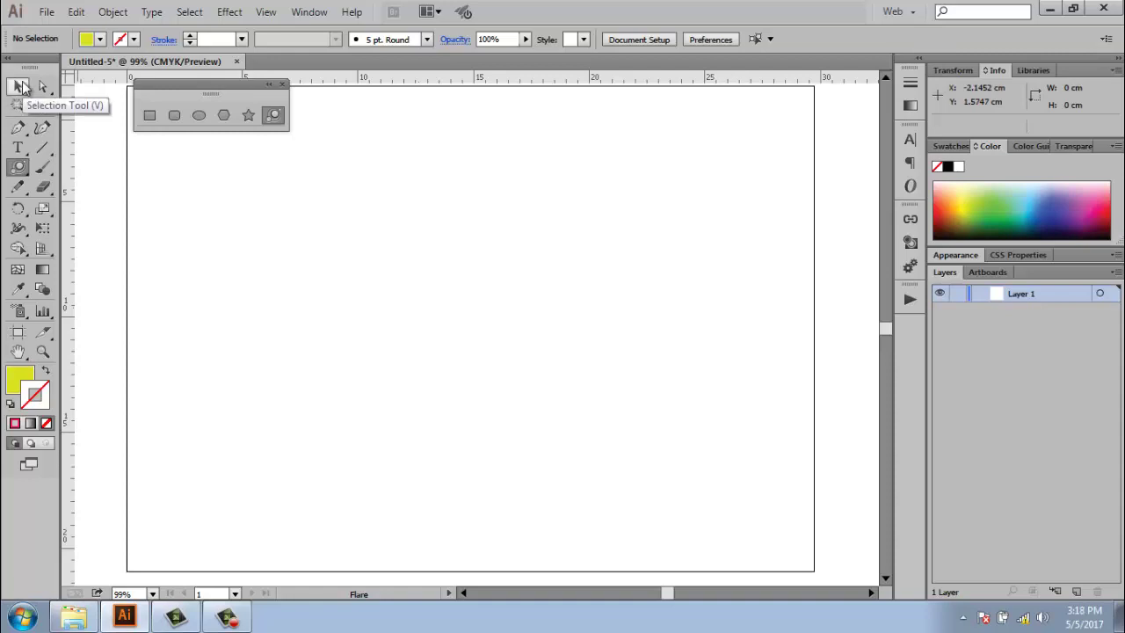
Step: Create a 6 × 6 cm square
left_click(151, 121)
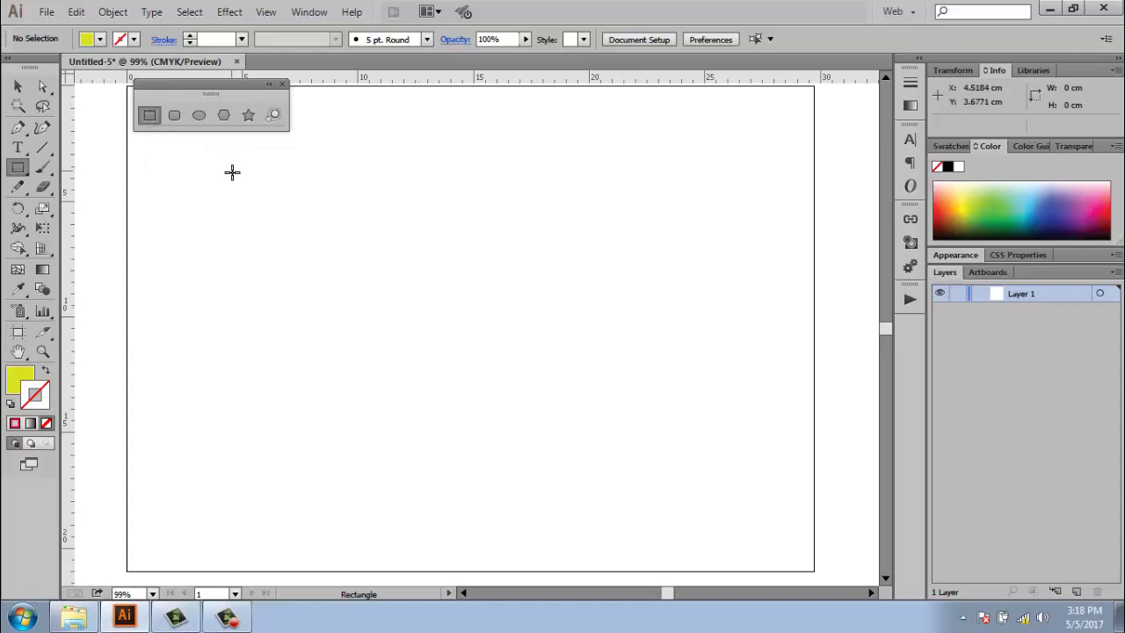
left_click(227, 200)
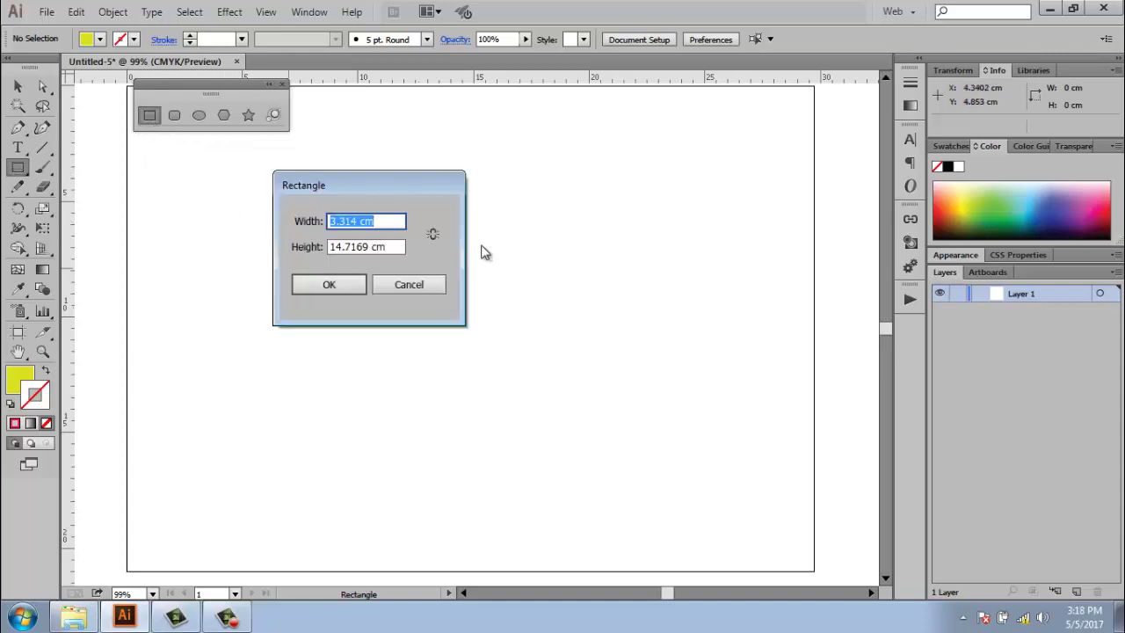
type("6")
key("Tab")
type("6")
left_click(350, 280)
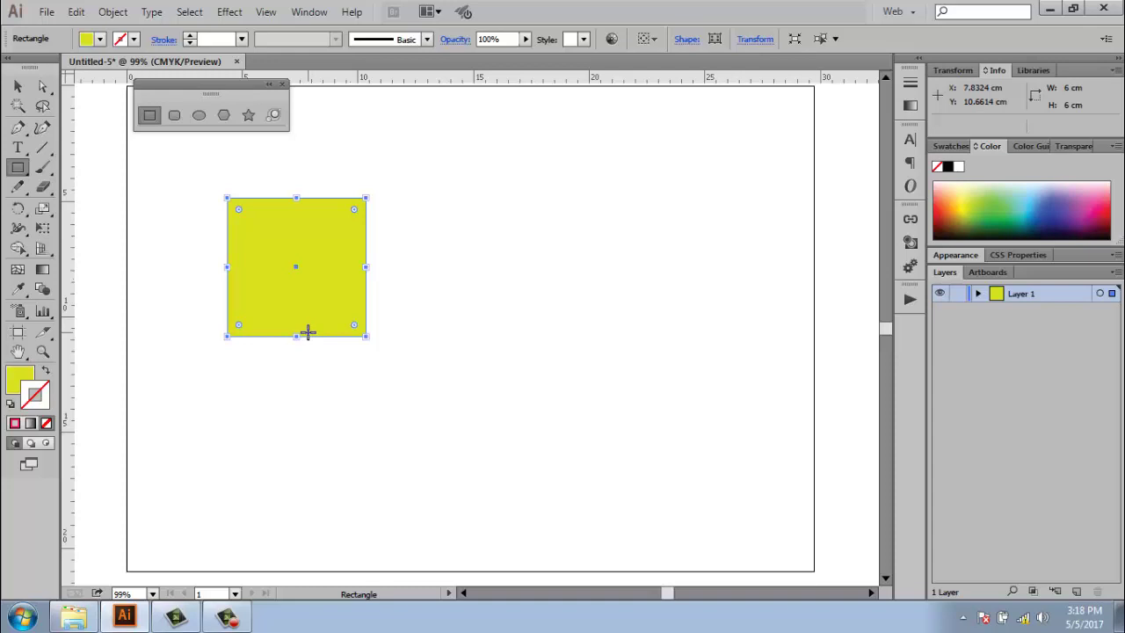
Step: Give the square a yellow fill with a yellow-green outline and position it at upper left
double_click(41, 393)
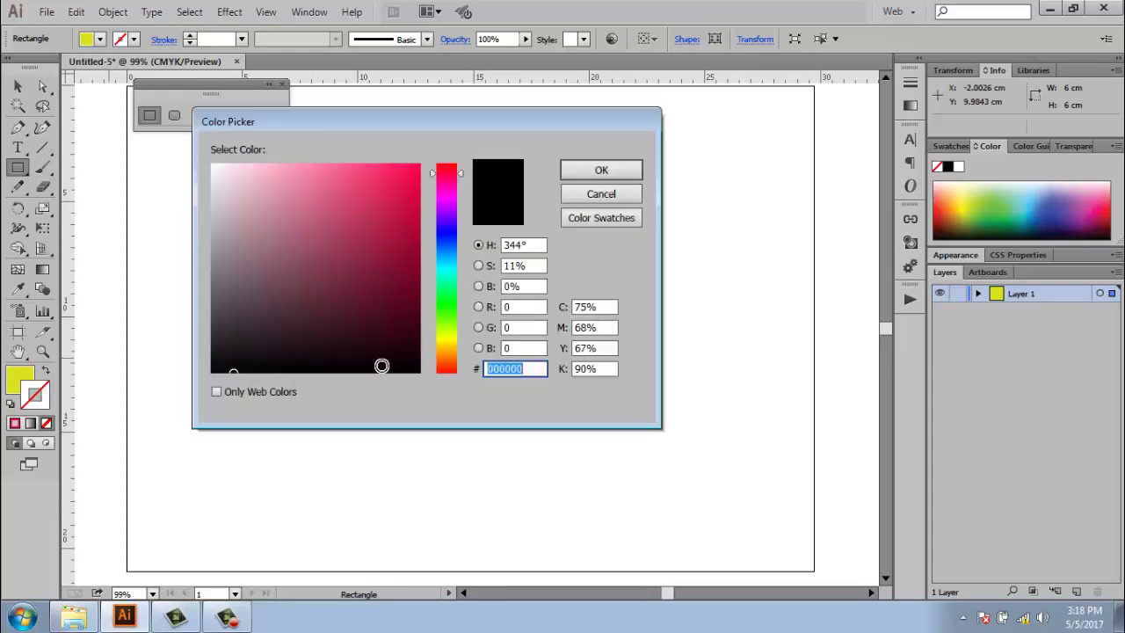
left_click(600, 171)
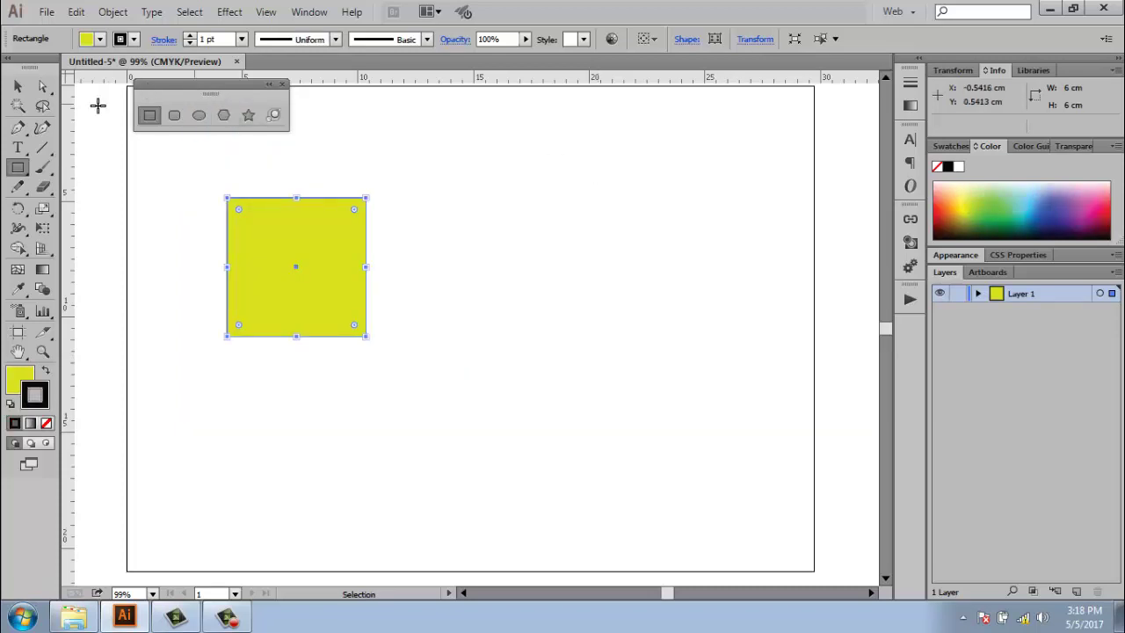
left_click(19, 87)
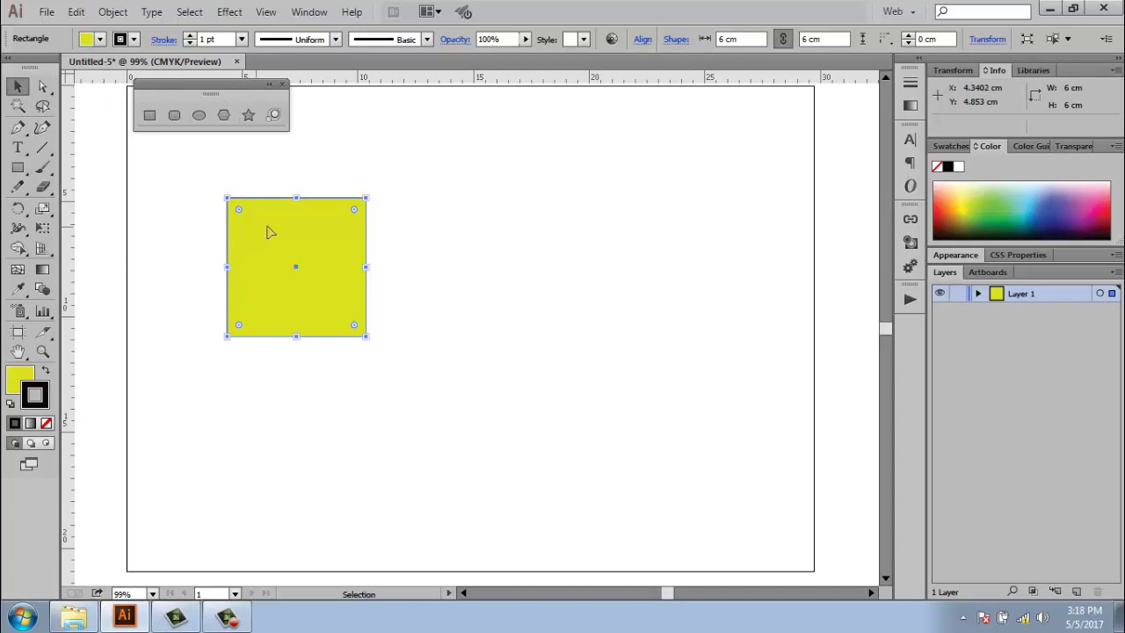
mouse_move(270, 231)
left_mouse_down()
mouse_move(375, 173)
mouse_move(264, 209)
left_mouse_up()
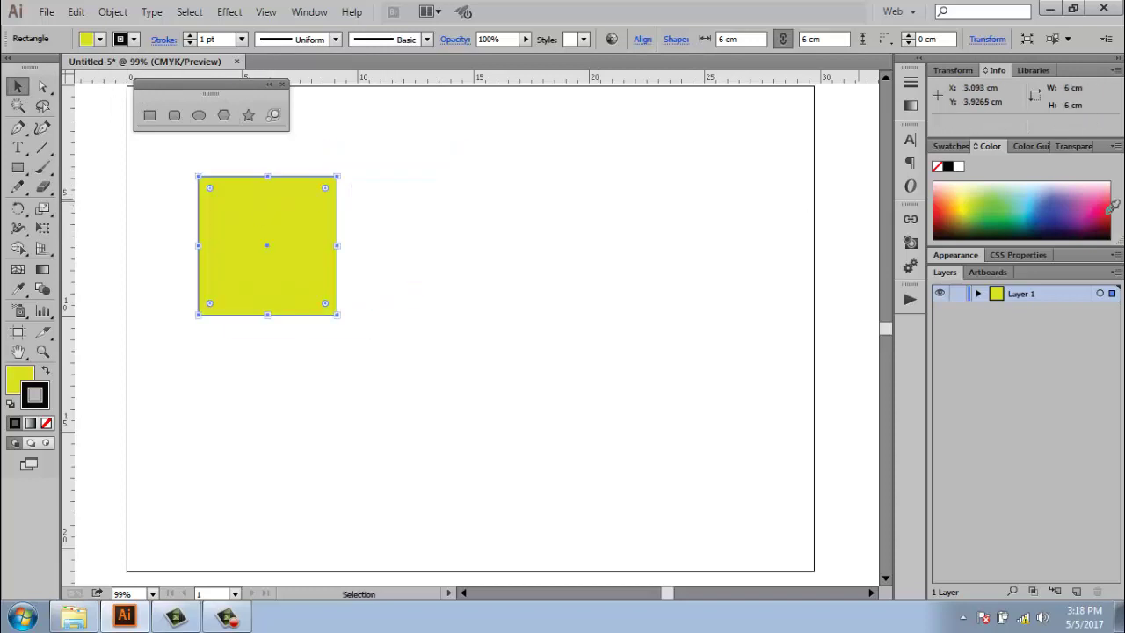
left_click(966, 206)
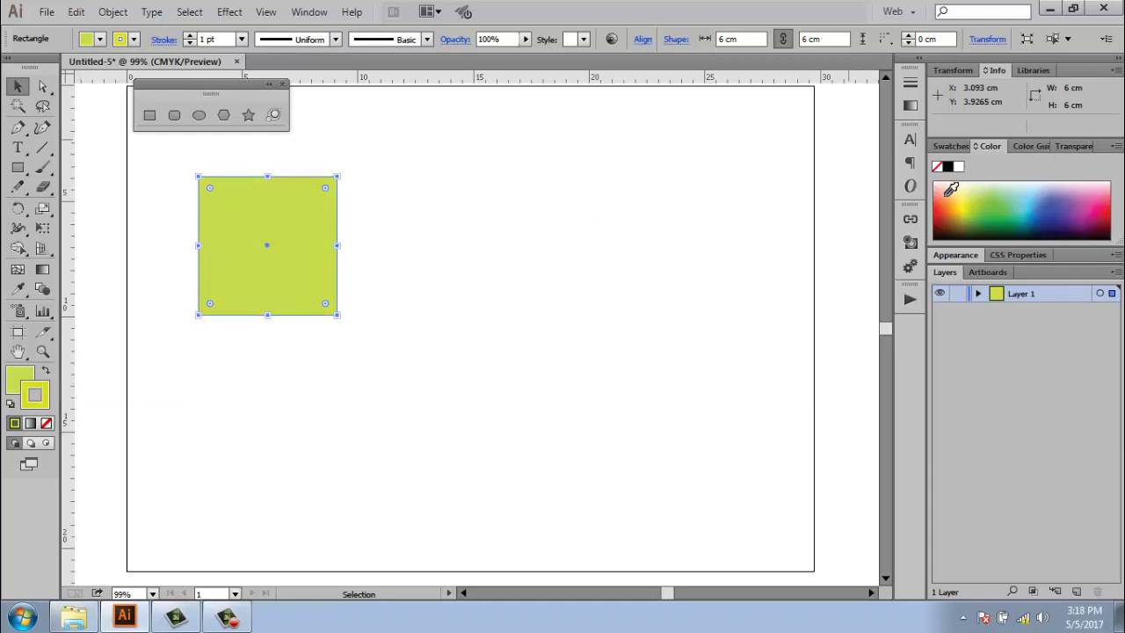
left_click(46, 371)
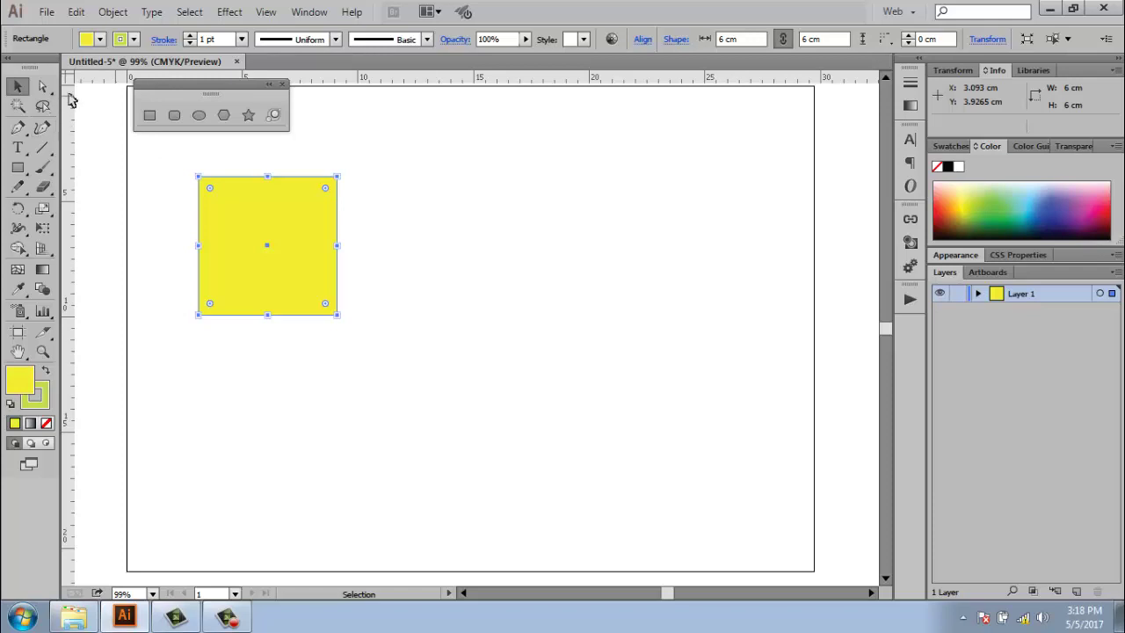
mouse_move(304, 206)
left_mouse_down()
mouse_move(340, 185)
mouse_move(244, 221)
mouse_move(301, 194)
mouse_move(271, 201)
left_mouse_up()
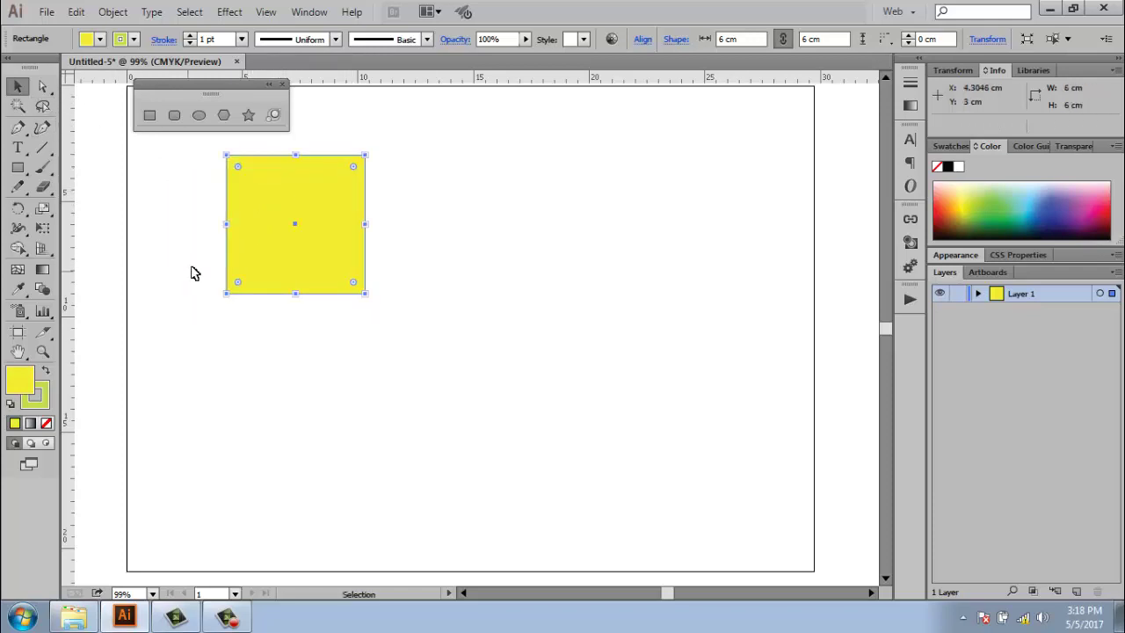
Step: Move the yellow square 6 cm right (Horizontal 6 cm, Vertical 0)
double_click(20, 88)
mouse_move(421, 29)
left_mouse_down()
mouse_move(561, 42)
mouse_move(630, 65)
left_mouse_up()
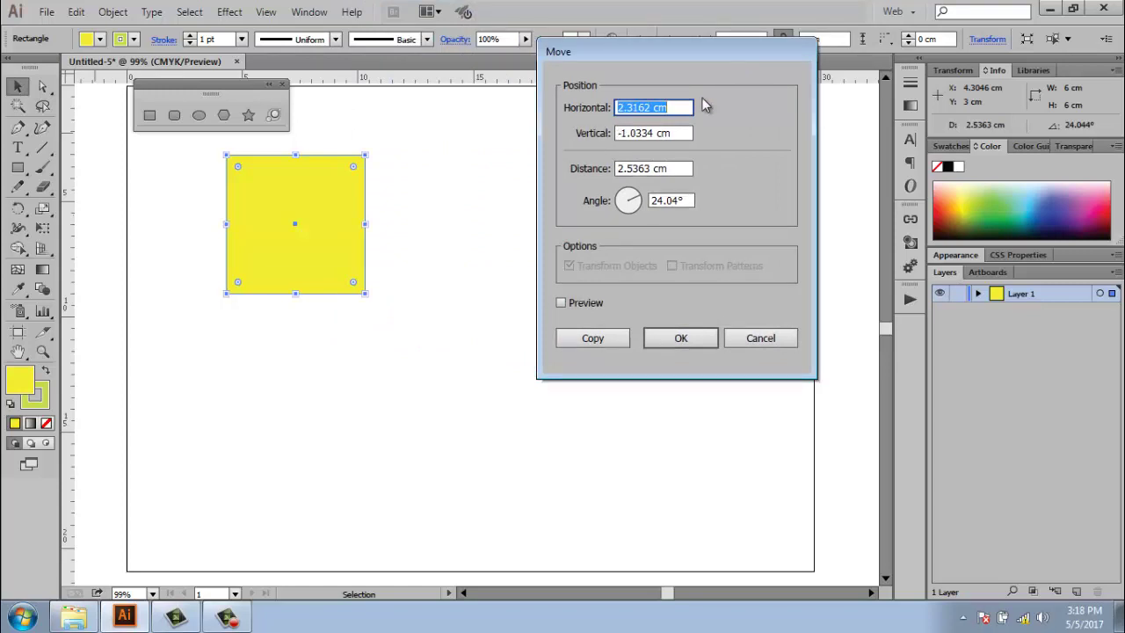
type("6")
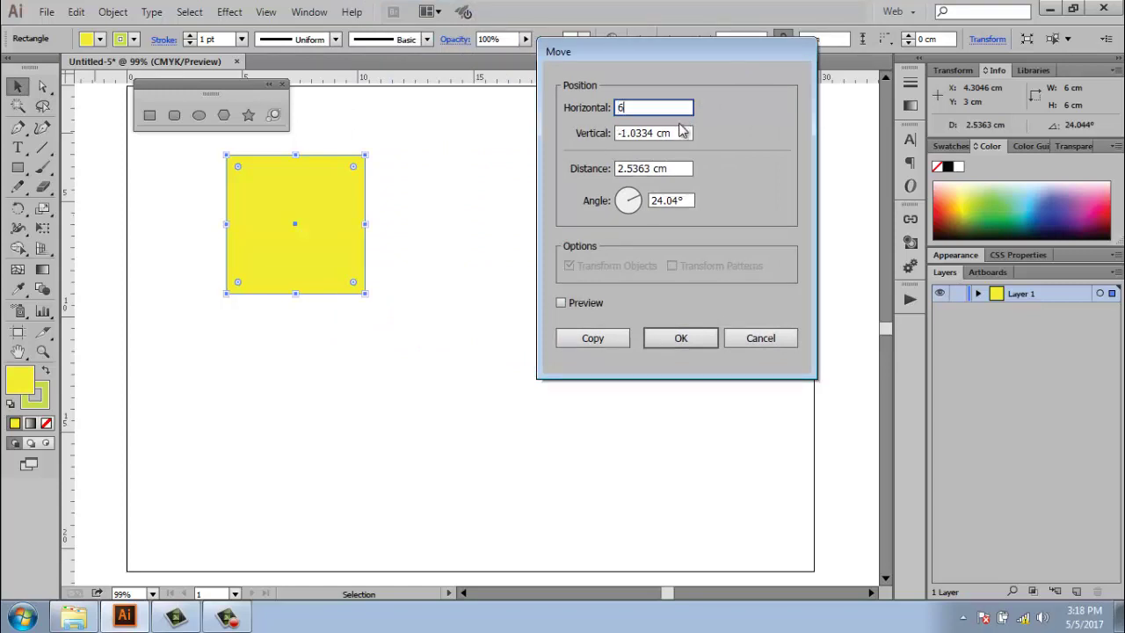
left_click(682, 133)
left_click_drag(661, 131, 466, 140)
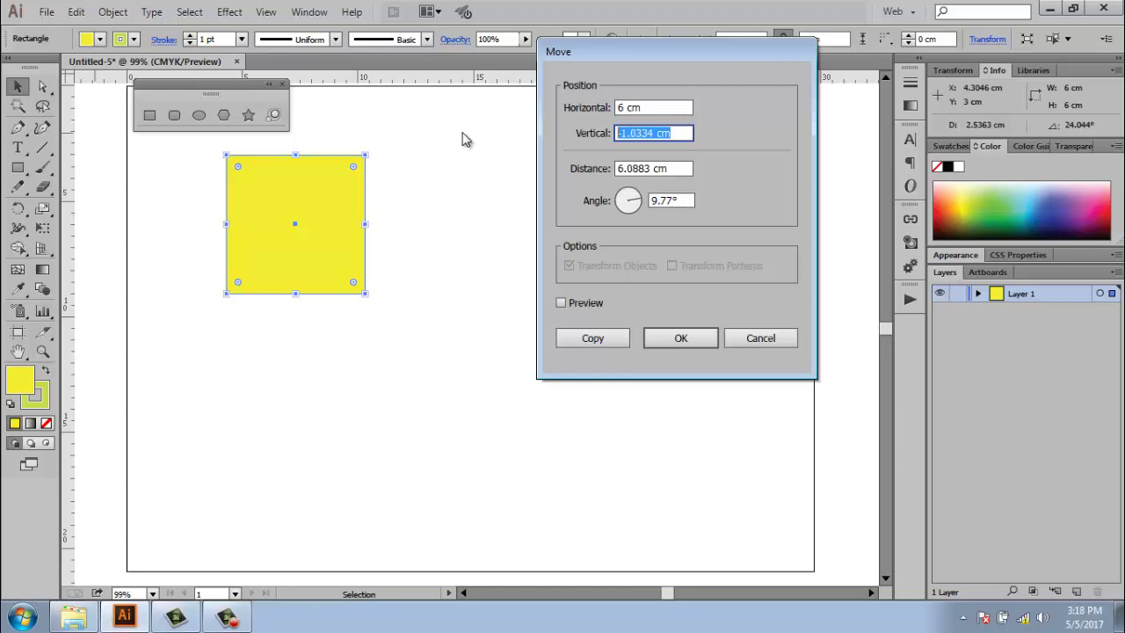
type("0")
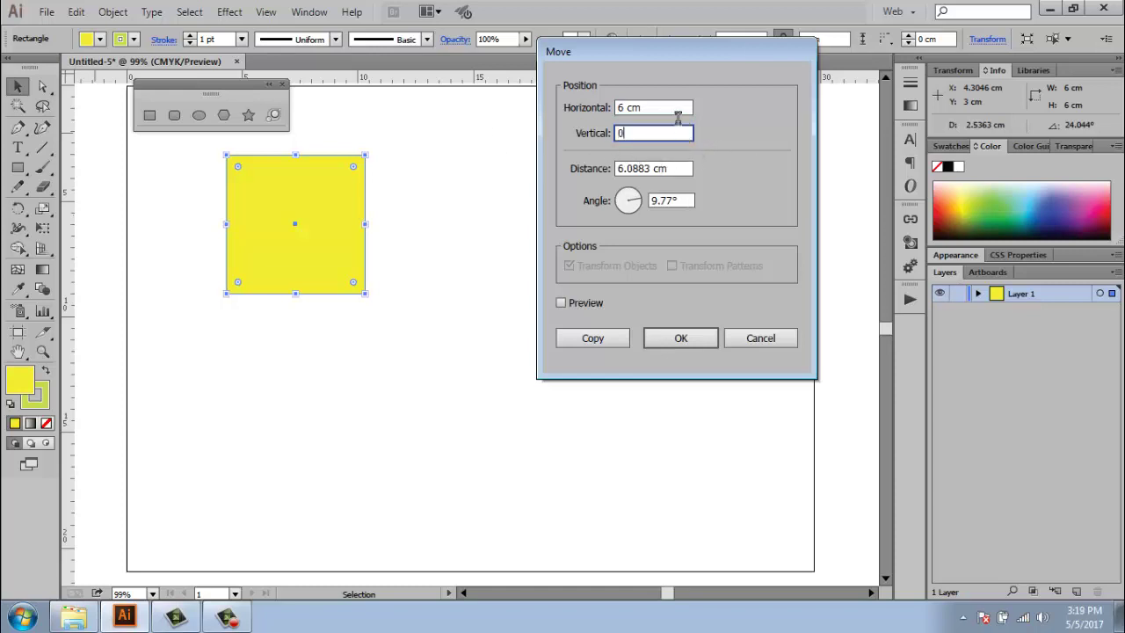
left_click(658, 107)
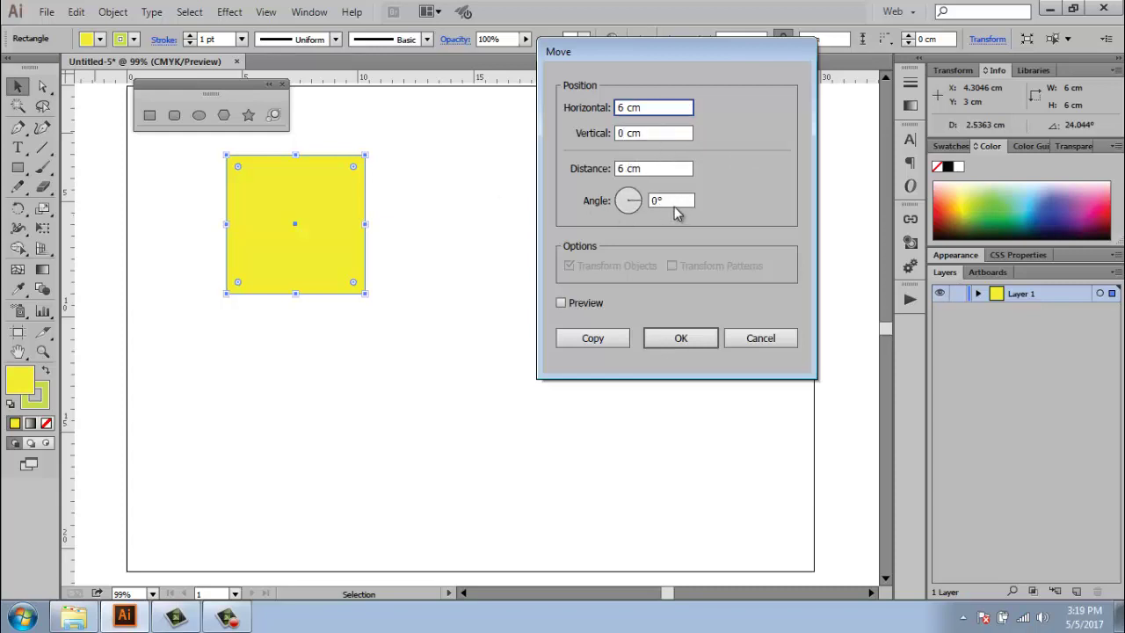
left_click(594, 305)
left_click(595, 305)
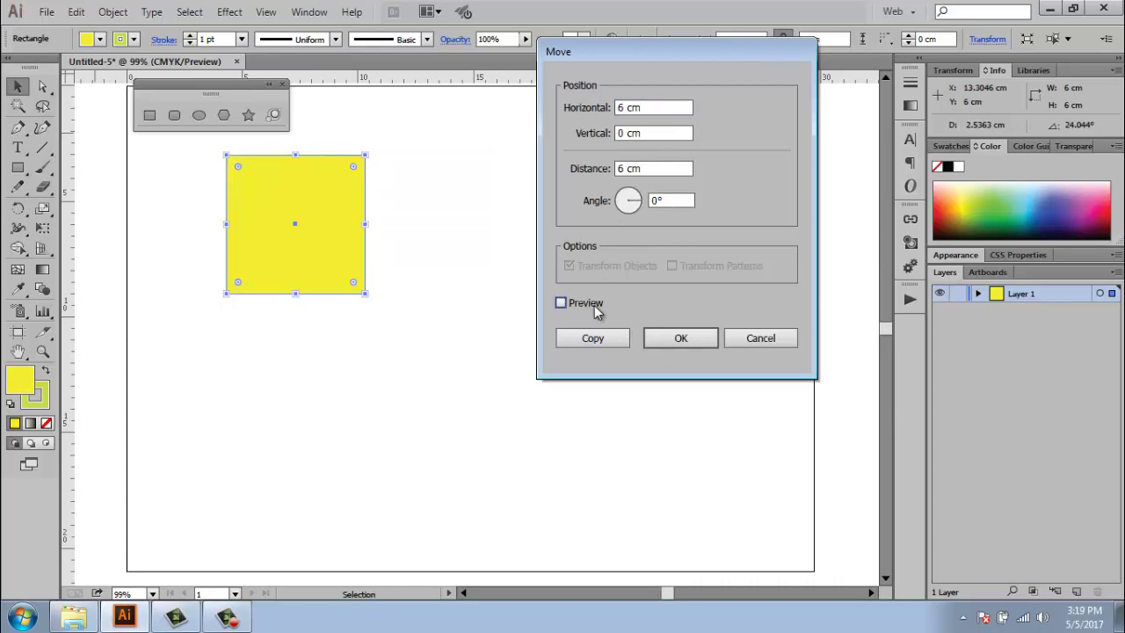
left_click(595, 305)
left_click(595, 306)
left_click(595, 305)
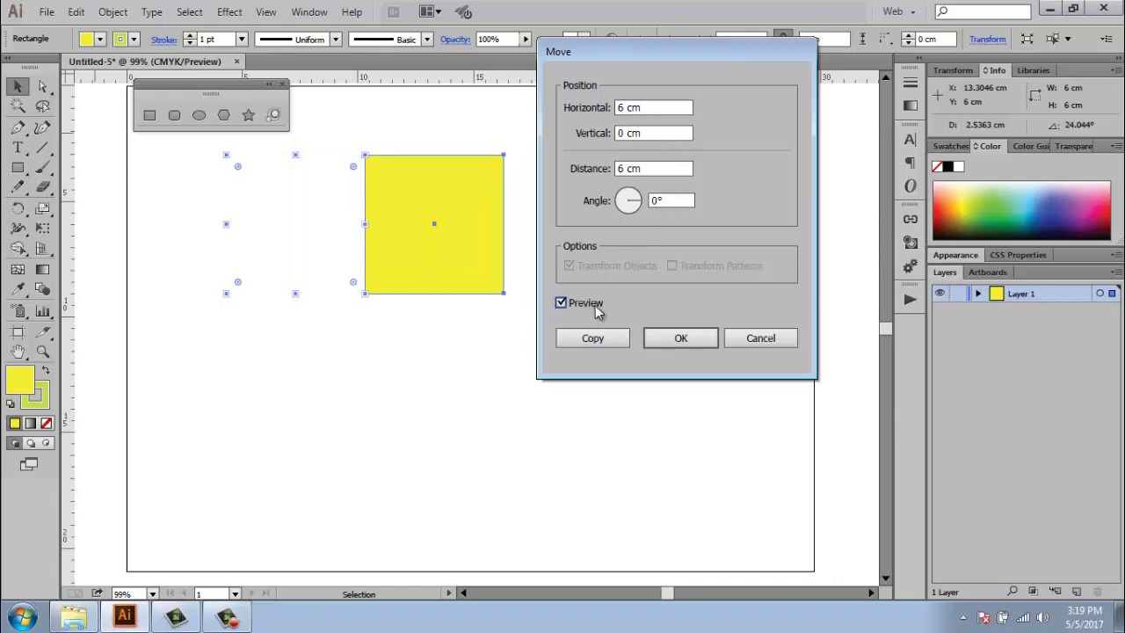
left_click(675, 338)
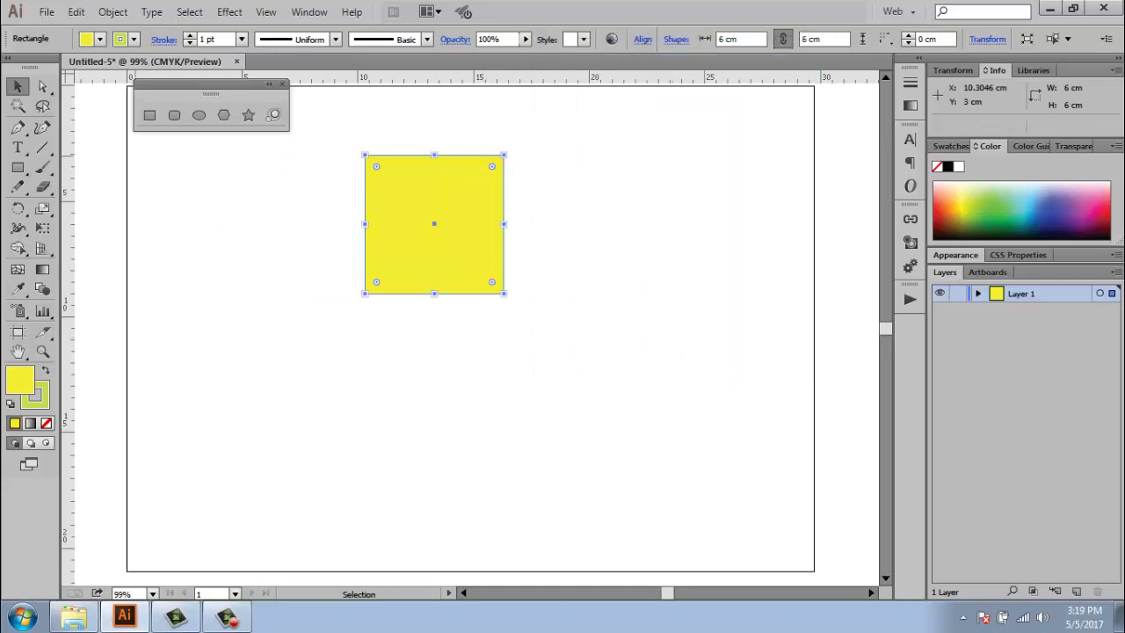
Step: Place an identical copy of the square 6 cm to its right
double_click(18, 85)
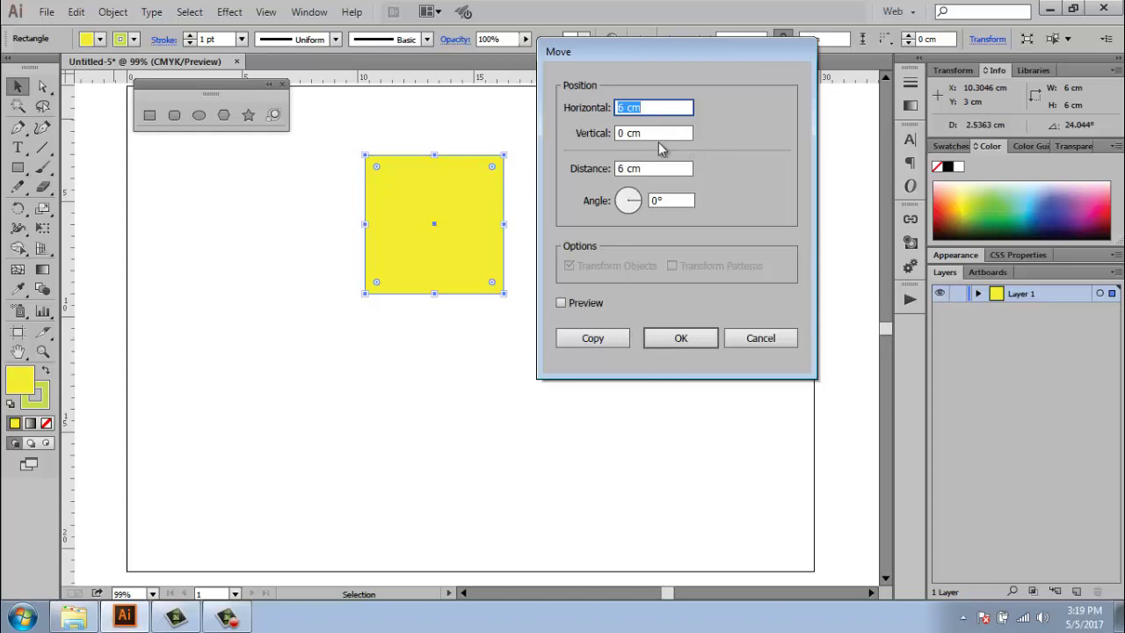
left_click(595, 308)
left_click(595, 308)
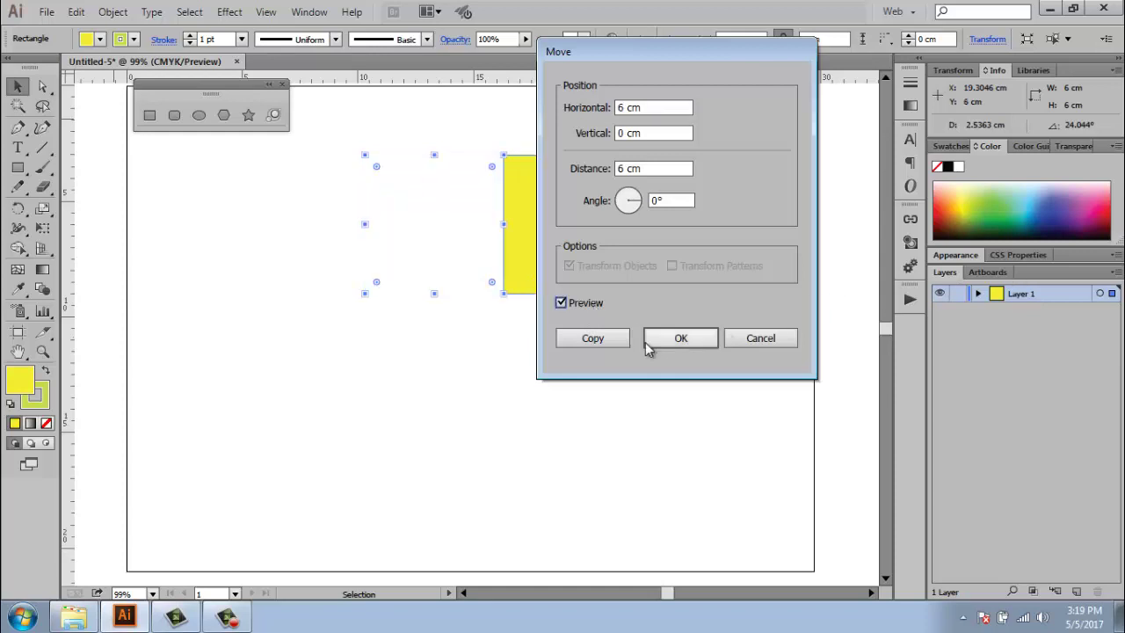
left_click(612, 337)
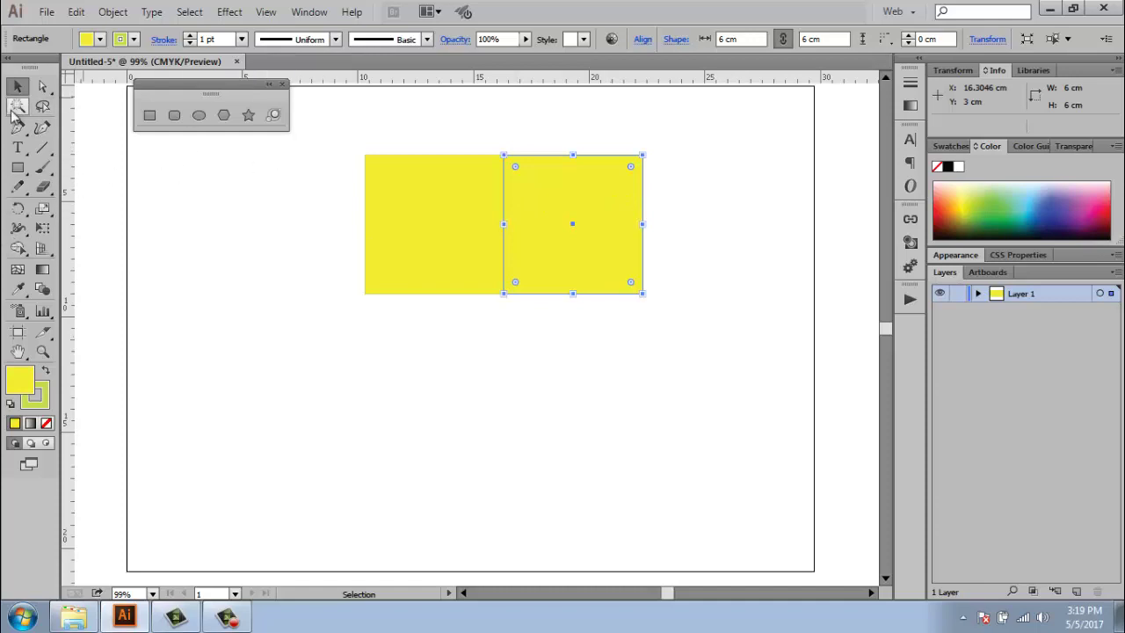
Step: Copy both yellow squares 6 cm straight down (Horizontal 0, Vertical 6 cm) to make a 2×2 grid
left_click_drag(313, 132, 743, 376)
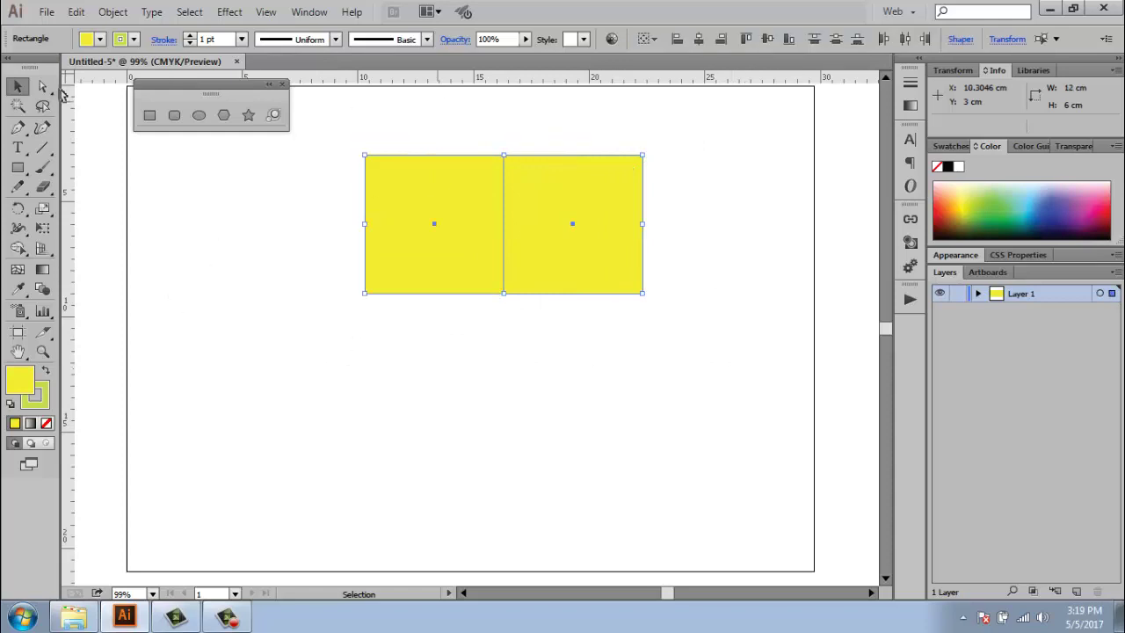
left_click(19, 84)
key("Return")
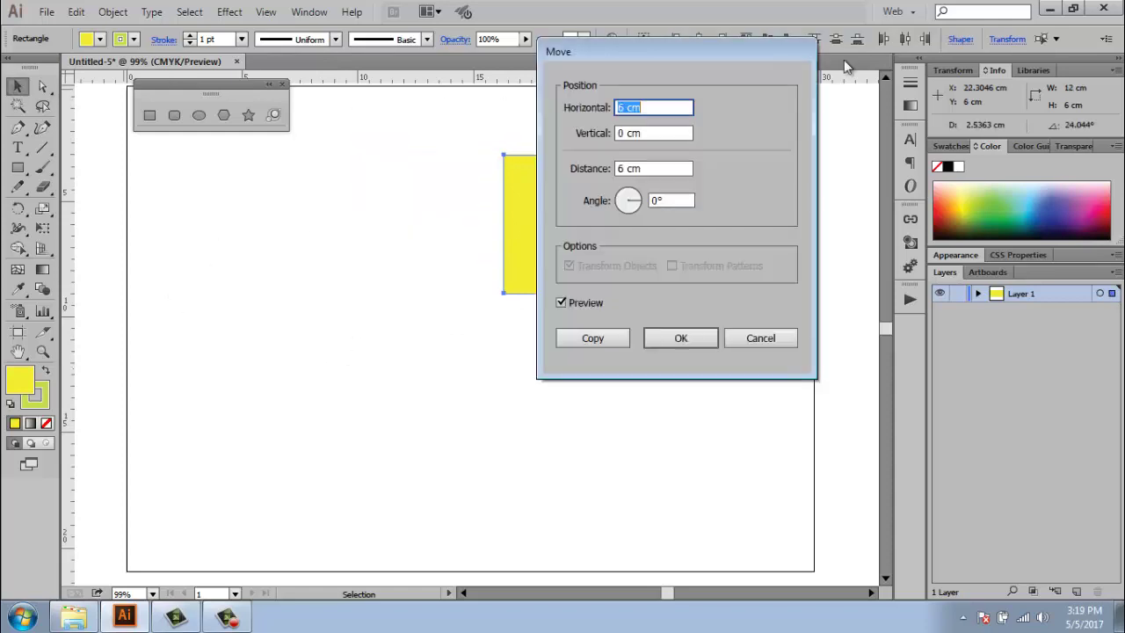
type("0")
key("Tab")
type("6")
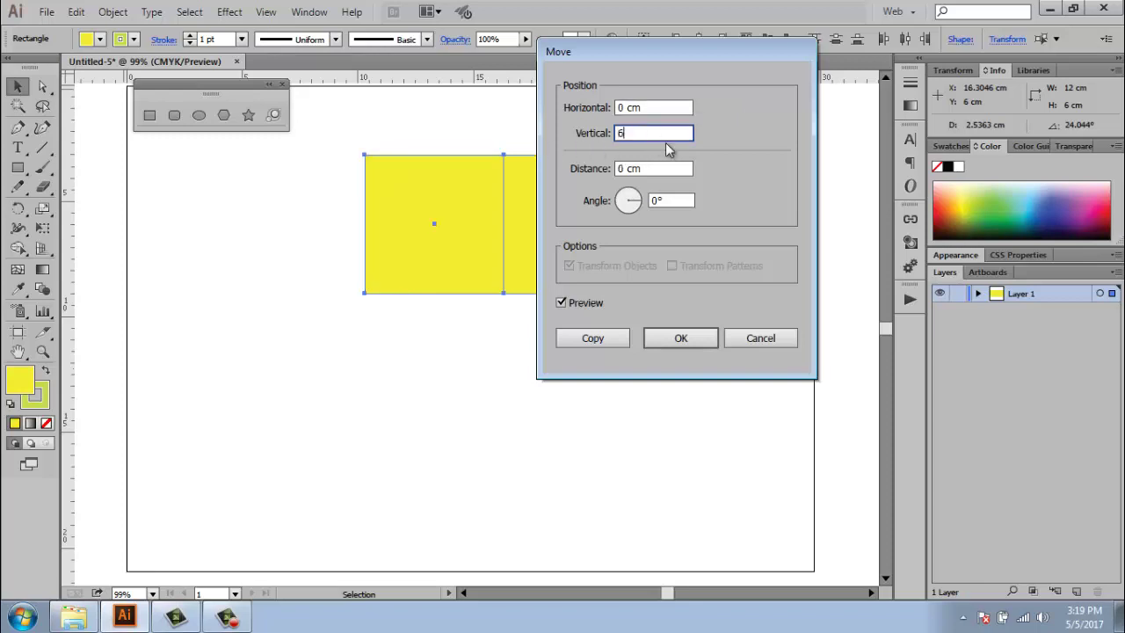
left_click(674, 167)
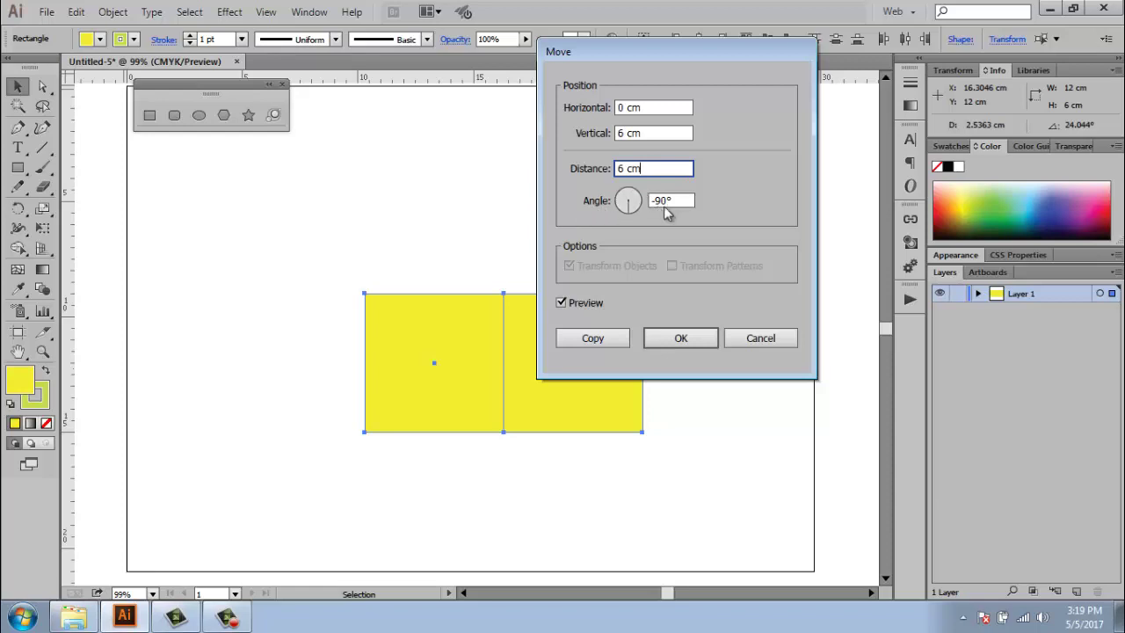
left_click(691, 200)
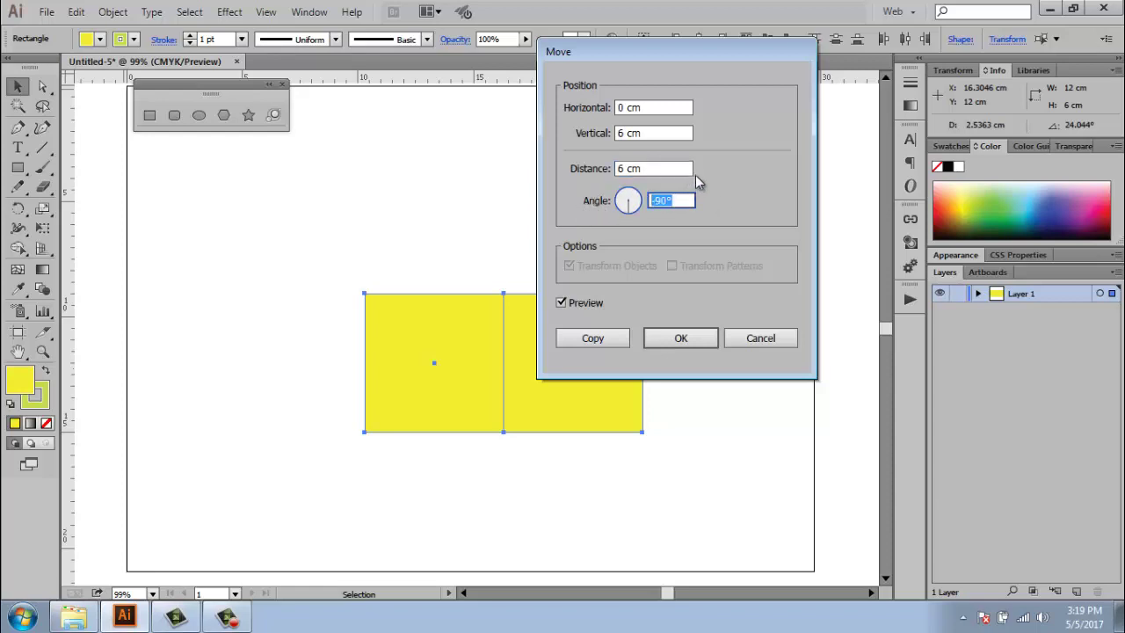
left_click(652, 133)
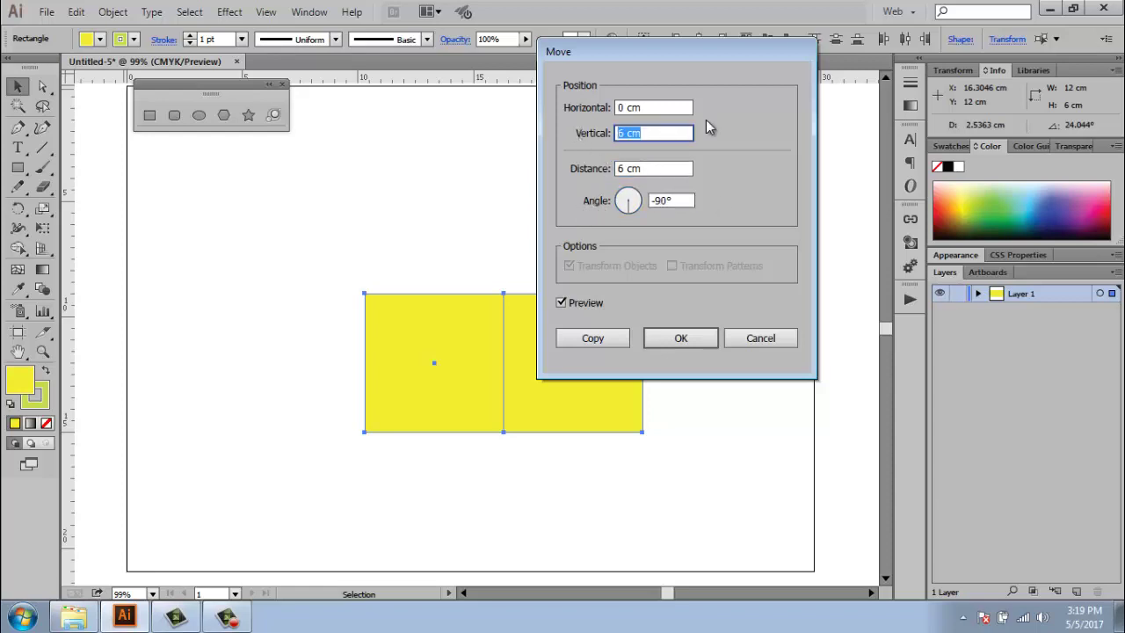
left_click(609, 338)
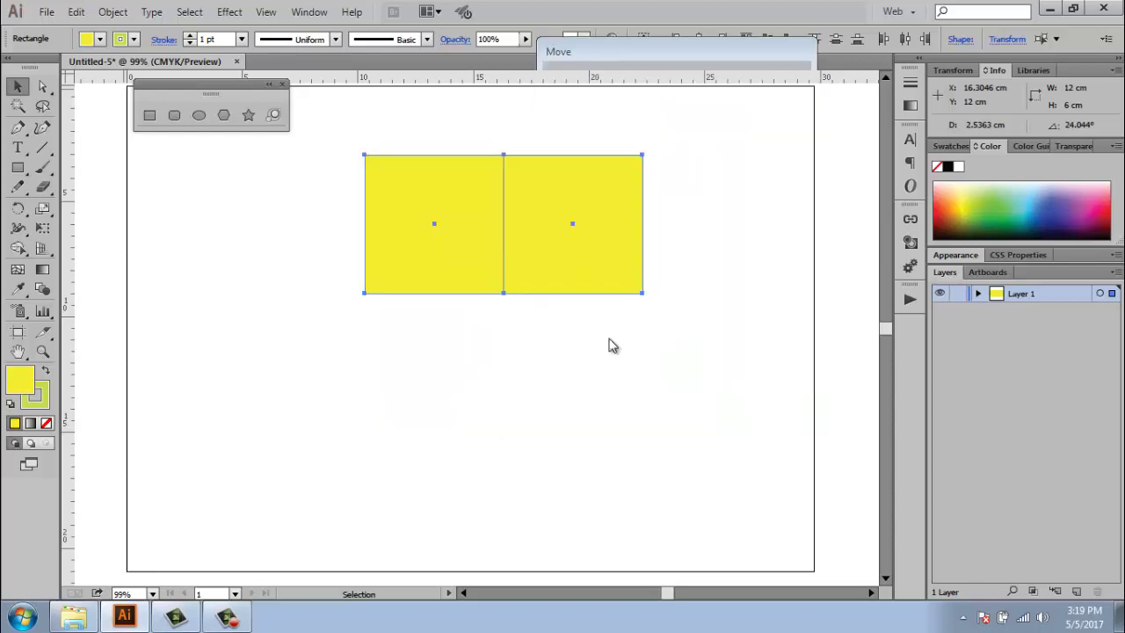
Step: Give all four squares a black 2 pt outline
left_click(754, 277)
left_click_drag(358, 138, 695, 458)
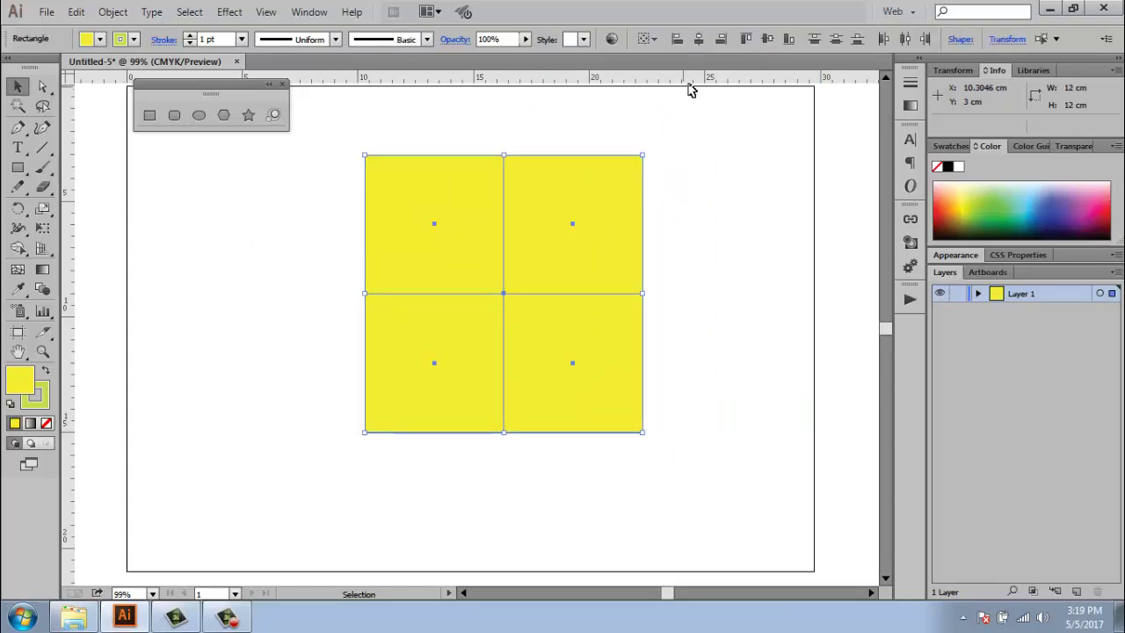
left_click(133, 39)
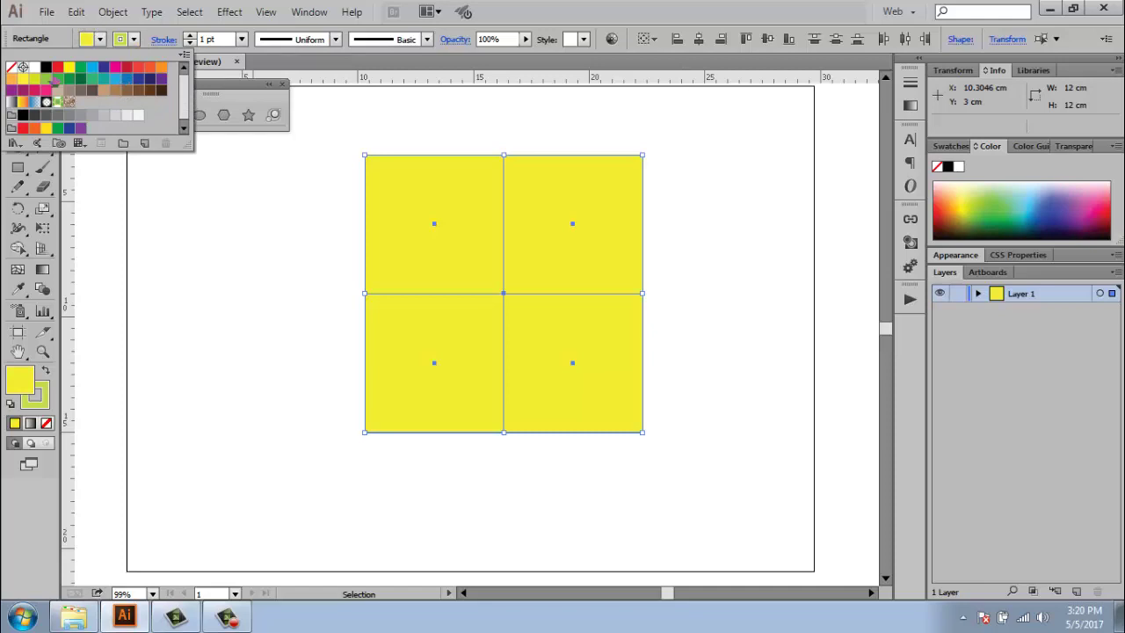
left_click(46, 68)
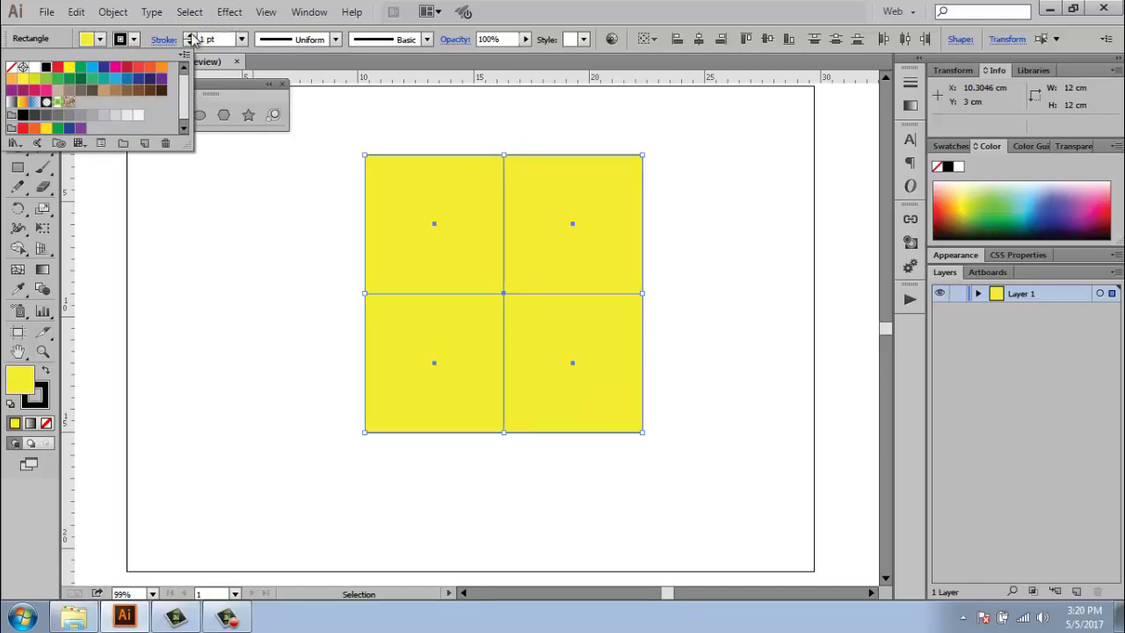
left_click(190, 36)
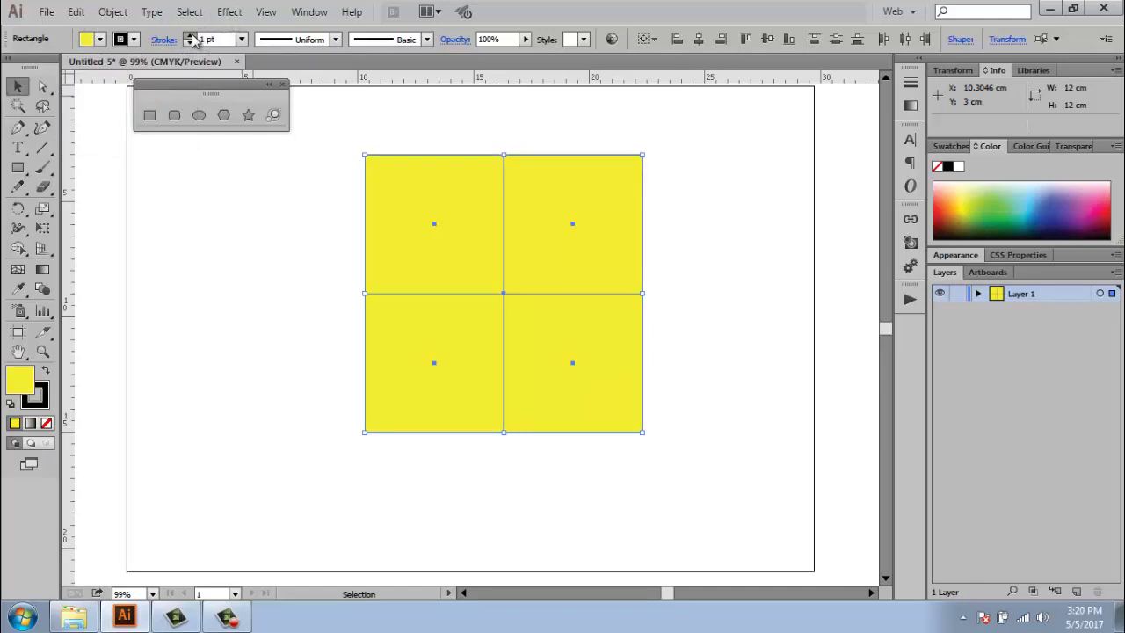
Step: Select all four squares and delete them
left_click(333, 157)
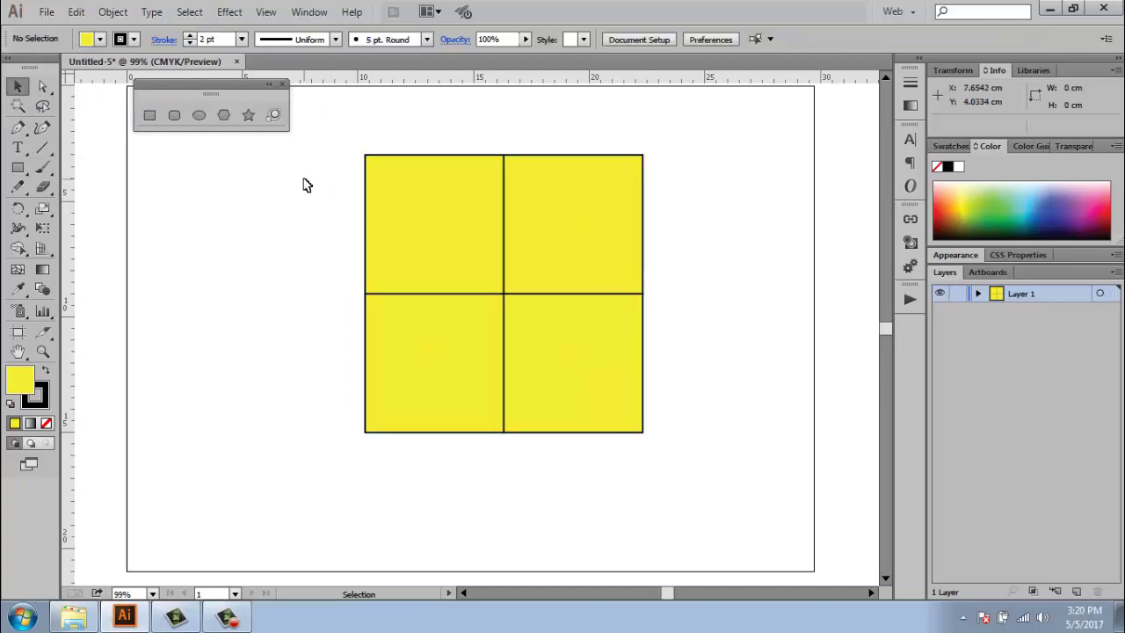
mouse_move(351, 124)
left_mouse_down()
mouse_move(576, 343)
mouse_move(567, 352)
left_mouse_up()
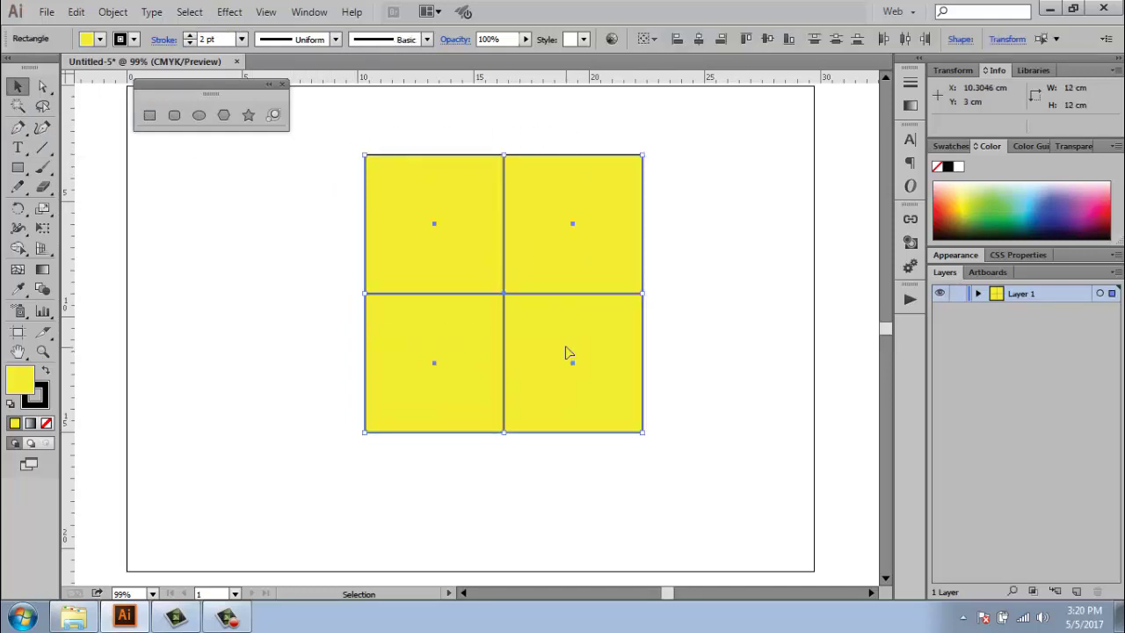
key("Delete")
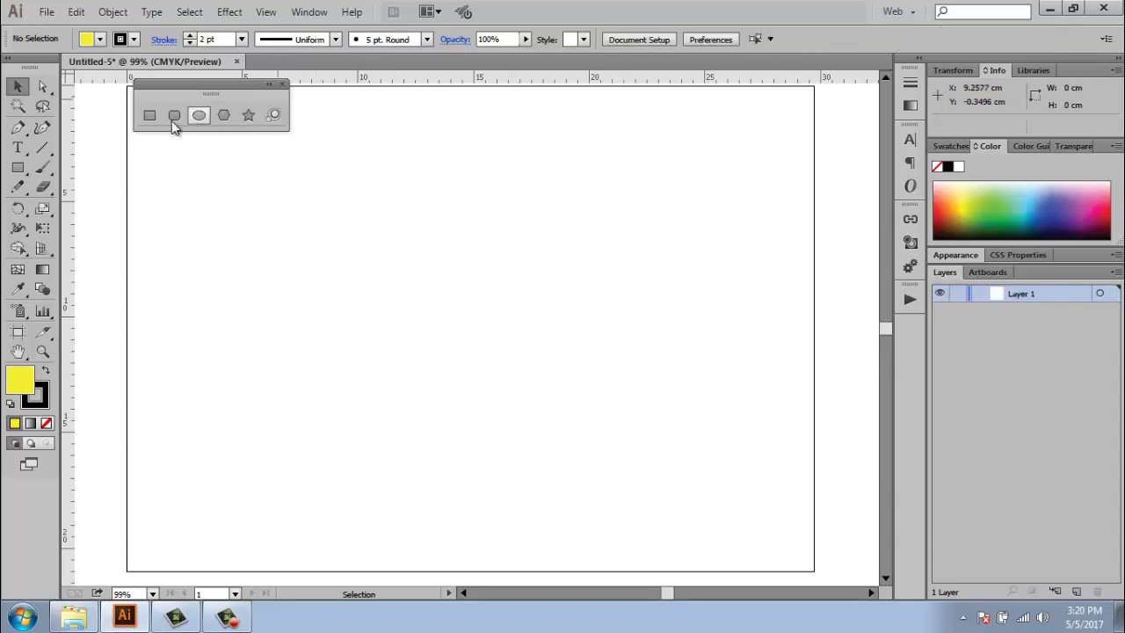
Step: Create a 6 × 6 cm yellow square from the Rectangle size dialog
left_click(147, 116)
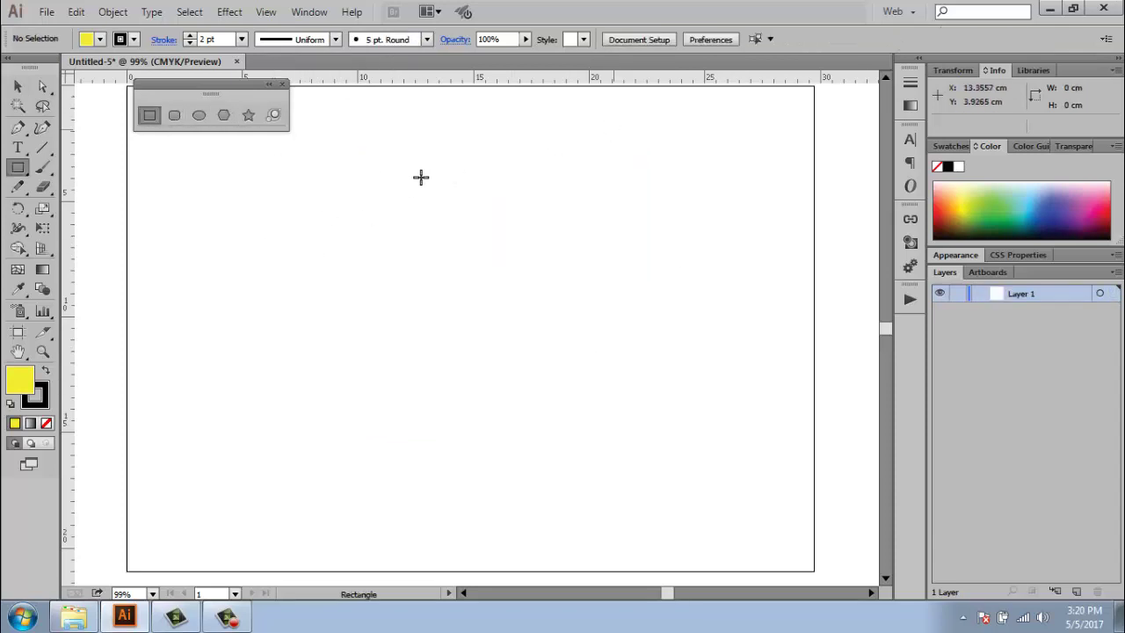
left_click(273, 201)
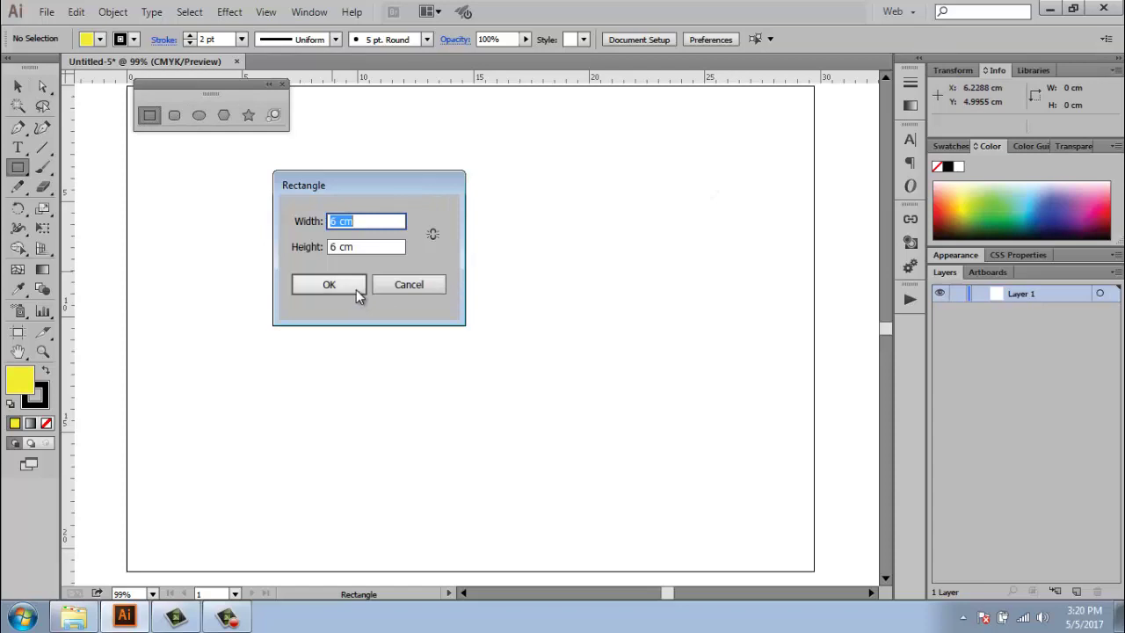
left_click(329, 285)
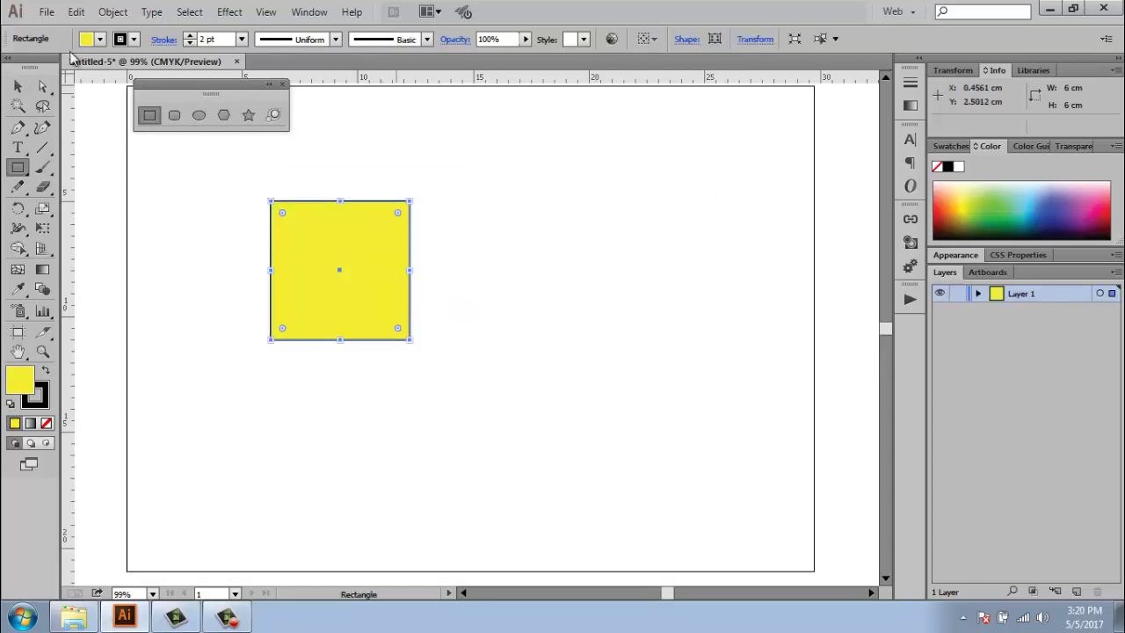
Step: Nudge the square up and right, then show the Direct/Group Selection flyout
left_click(18, 86)
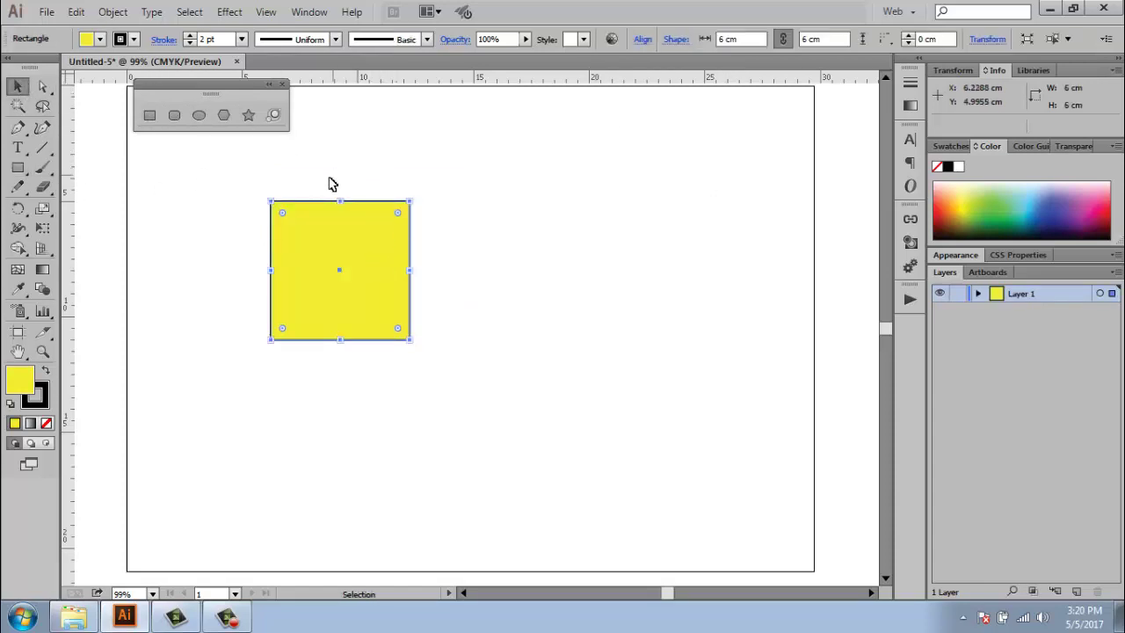
left_click_drag(297, 244, 314, 220)
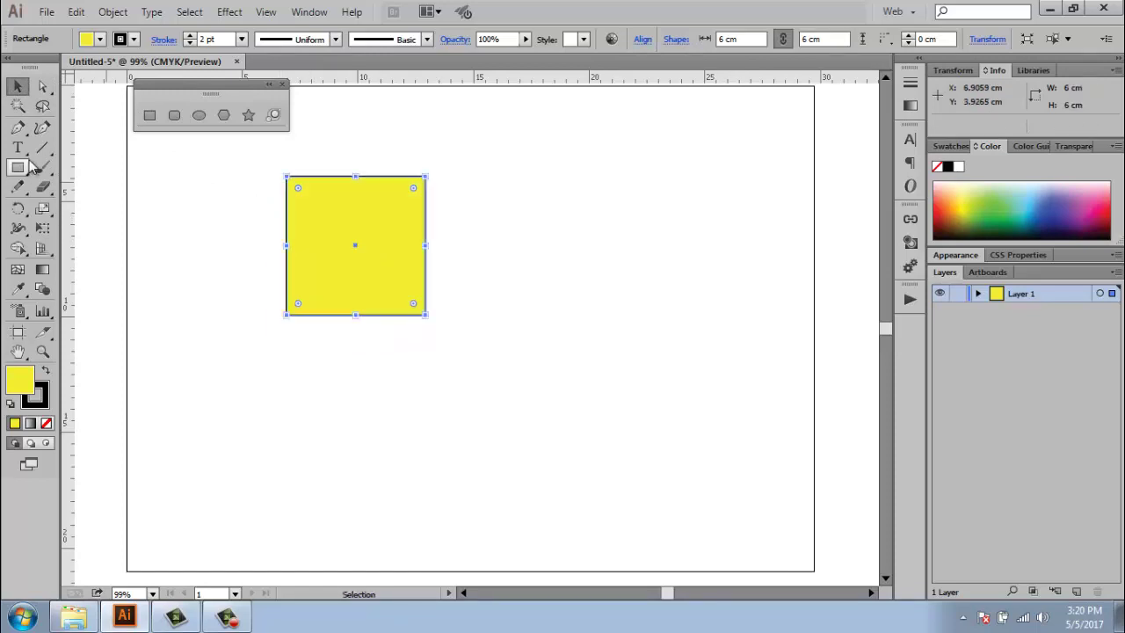
left_click(46, 88)
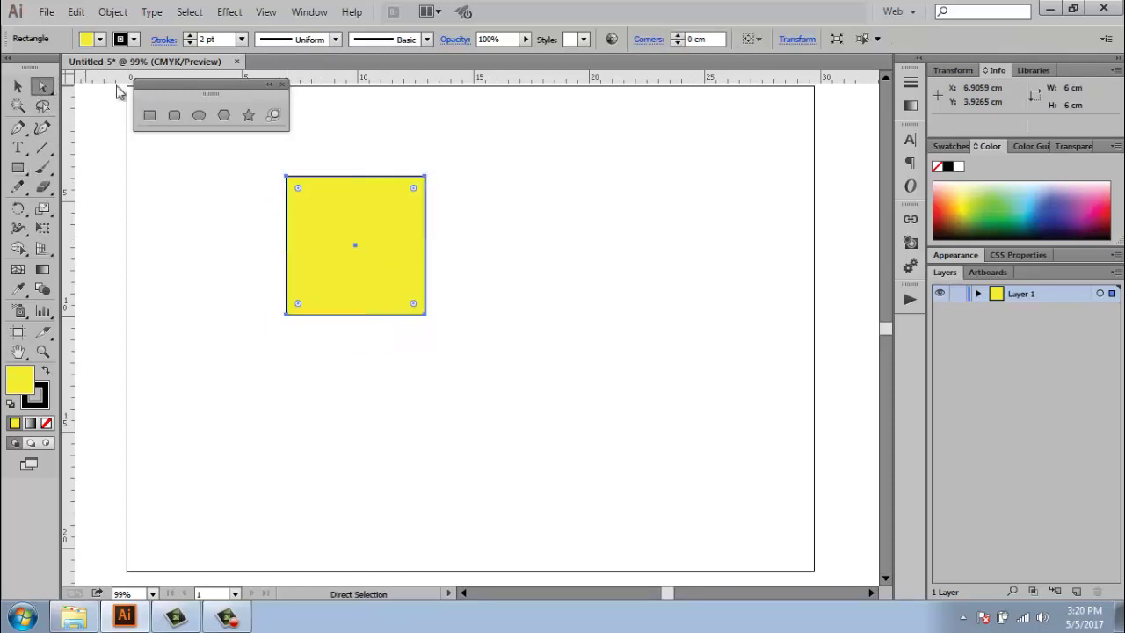
left_click(54, 89)
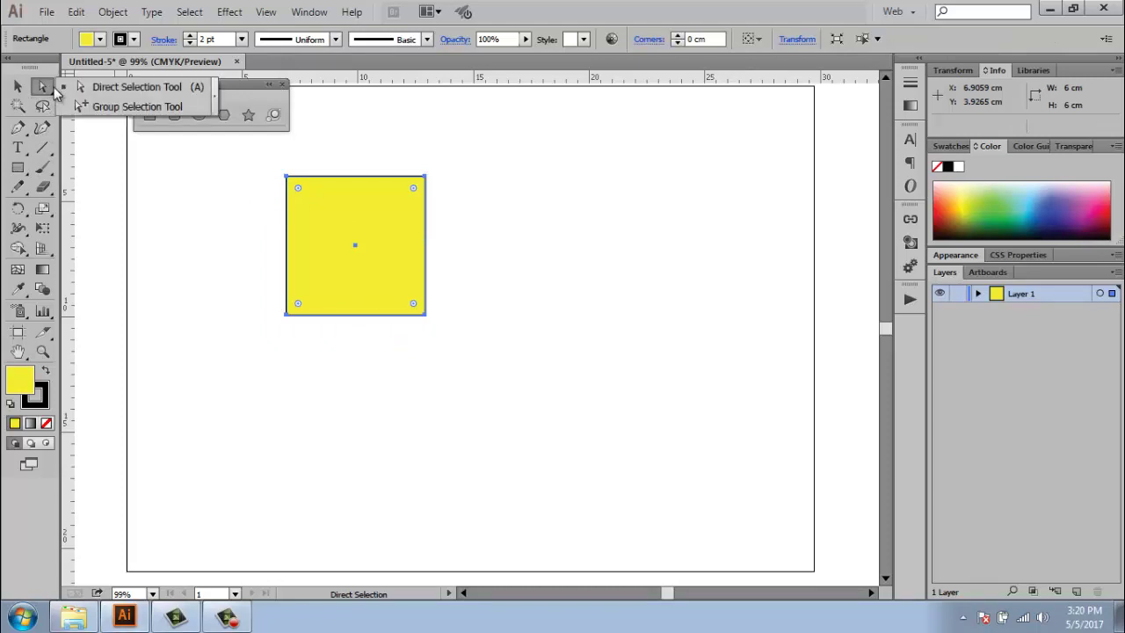
Step: Tear off the selection tools panel and slide the square's top corners right to slant it
left_click(217, 93)
left_click_drag(81, 109, 349, 68)
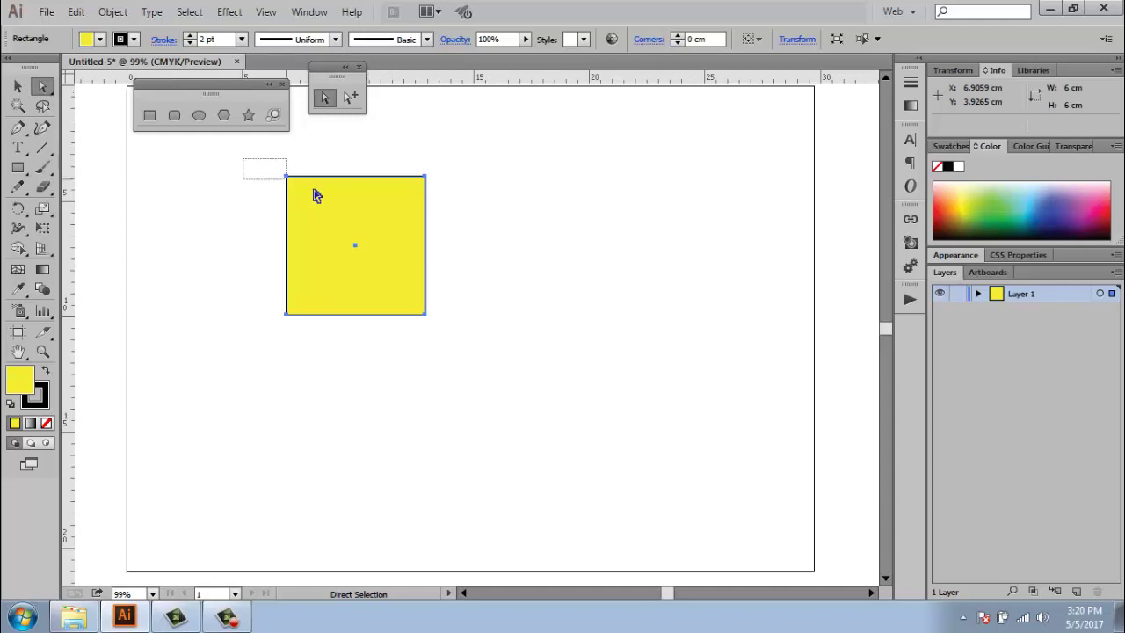
mouse_move(244, 159)
left_mouse_down()
mouse_move(314, 188)
mouse_move(386, 143)
left_mouse_up()
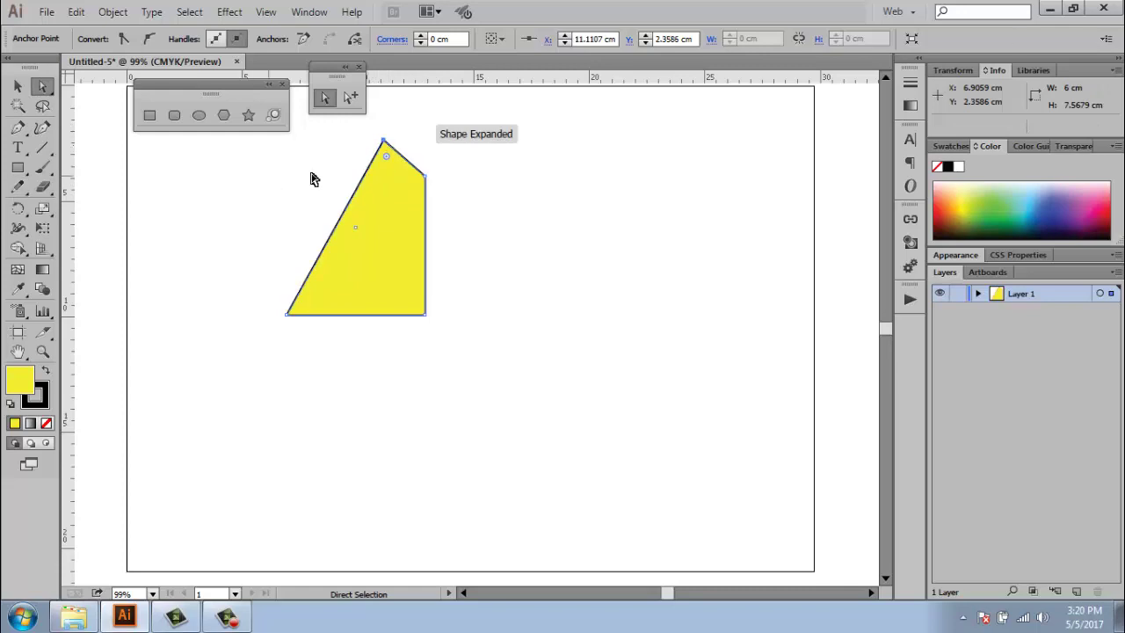
mouse_move(484, 156)
left_mouse_down()
mouse_move(424, 183)
mouse_move(508, 164)
left_mouse_up()
left_click_drag(355, 127, 626, 220)
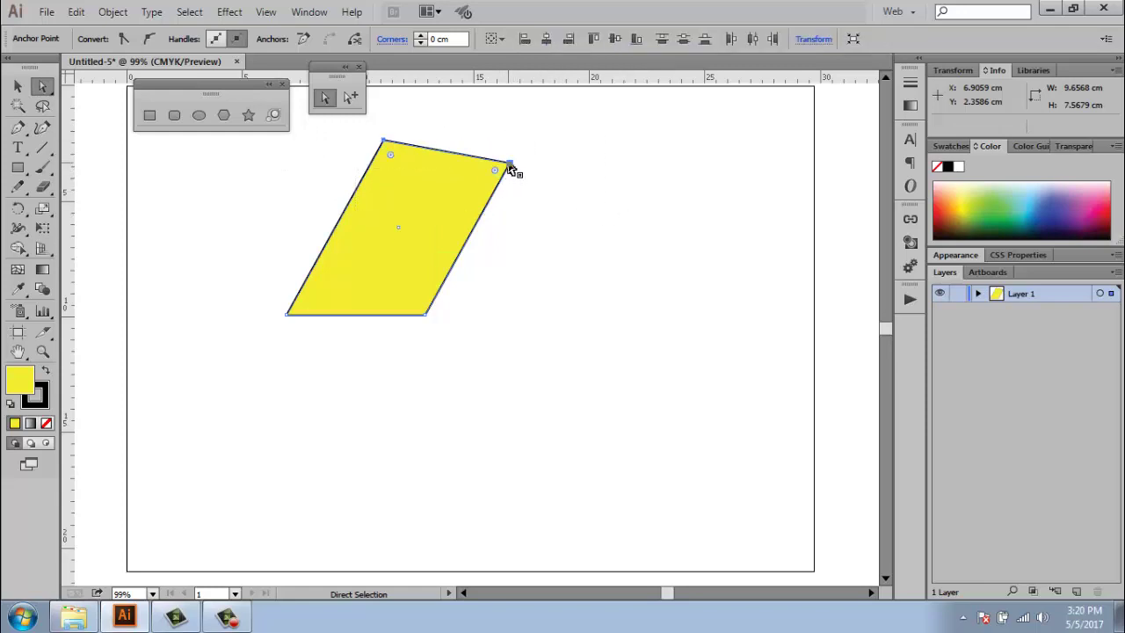
mouse_move(513, 171)
left_mouse_down()
mouse_move(618, 211)
mouse_move(577, 214)
left_mouse_up()
Step: Drag the slanted shape's corner points to flatten it into a lower quadrilateral
left_click_drag(374, 150, 597, 378)
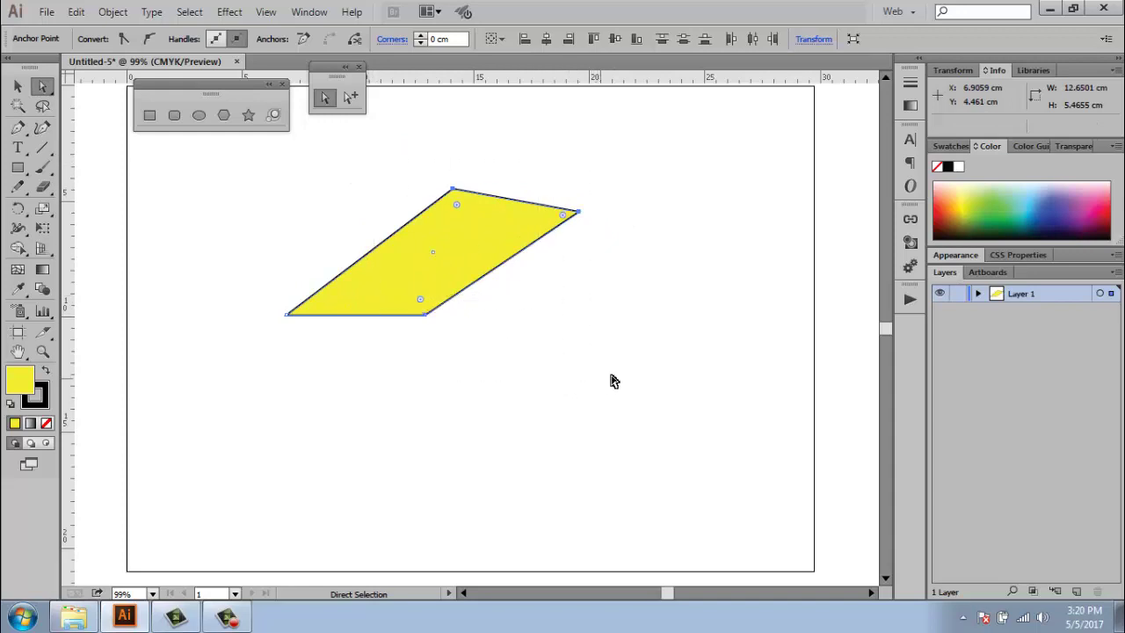
left_click_drag(549, 217, 420, 217)
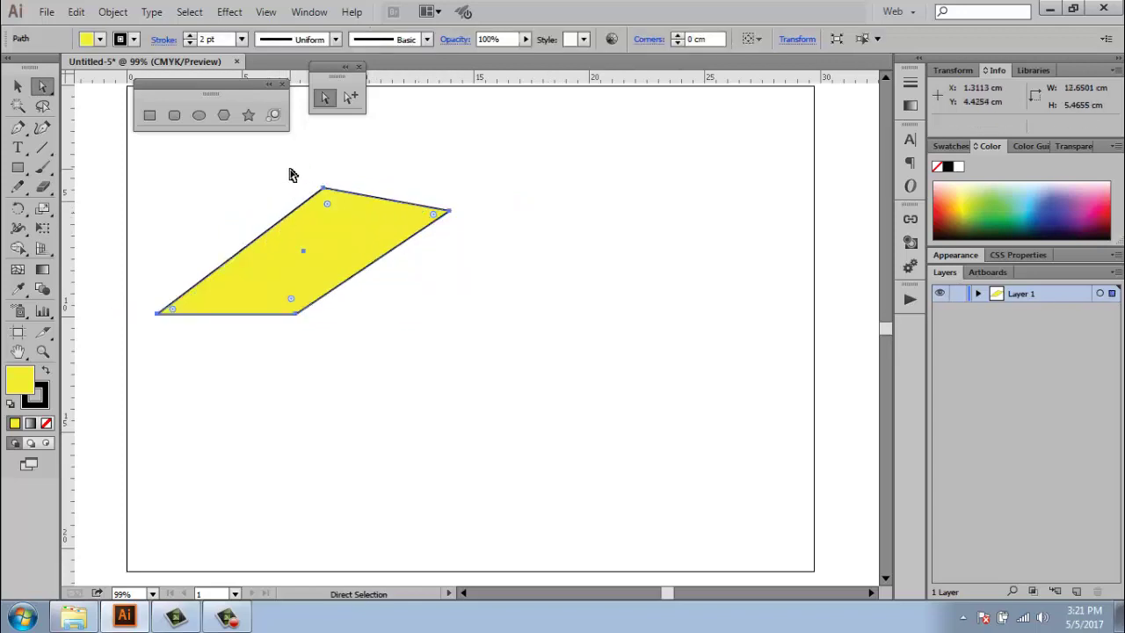
left_click_drag(293, 167, 463, 344)
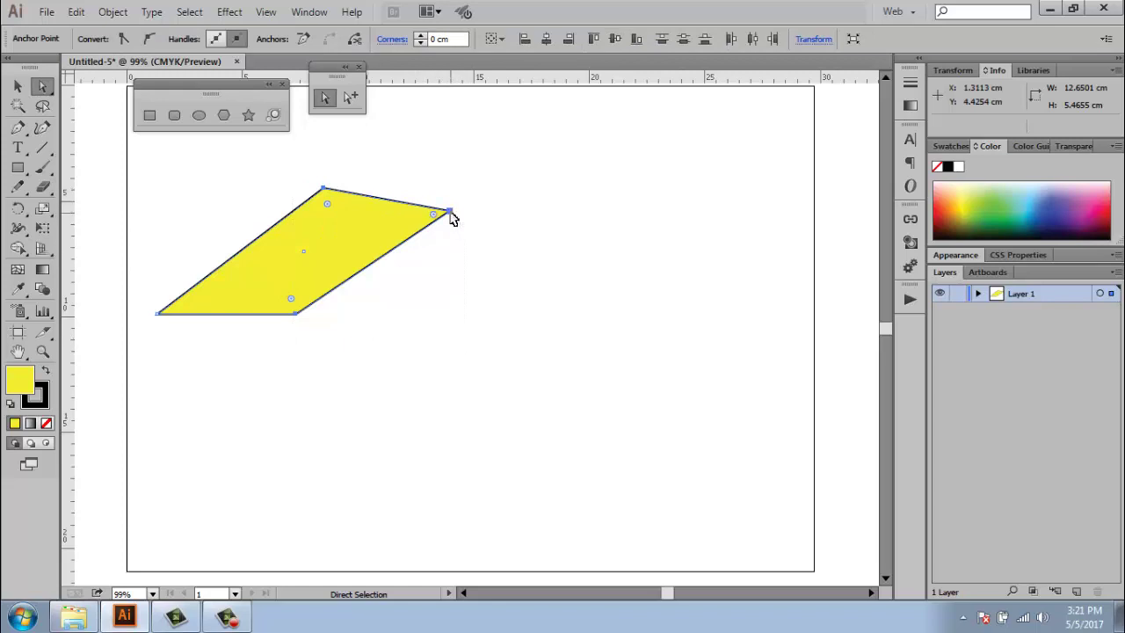
left_click_drag(448, 216, 504, 245)
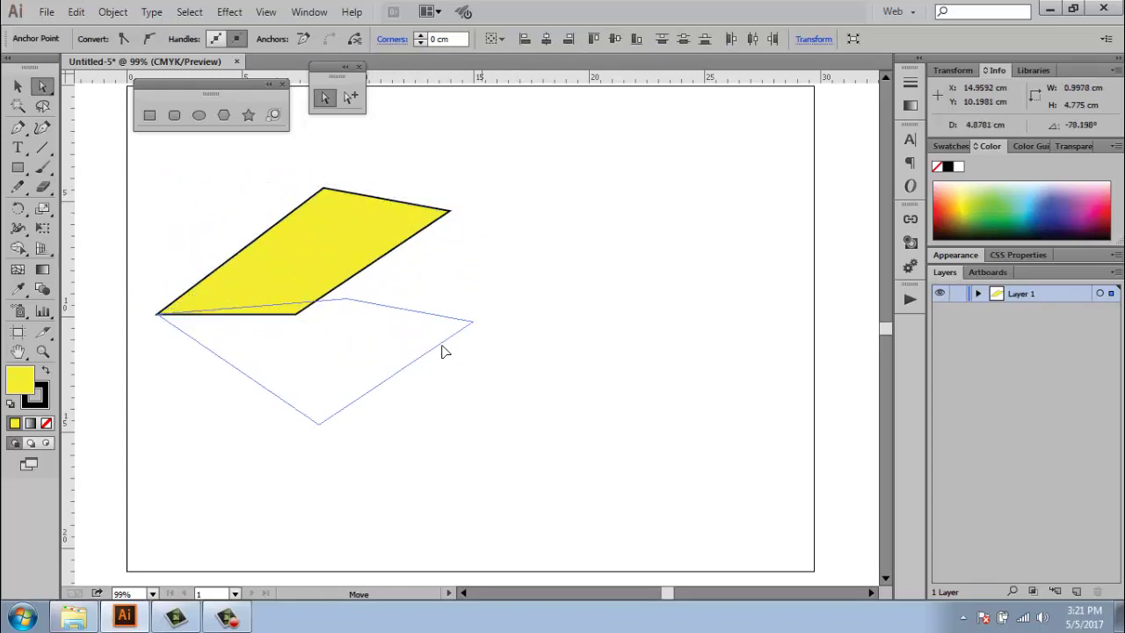
left_click_drag(504, 245, 499, 237)
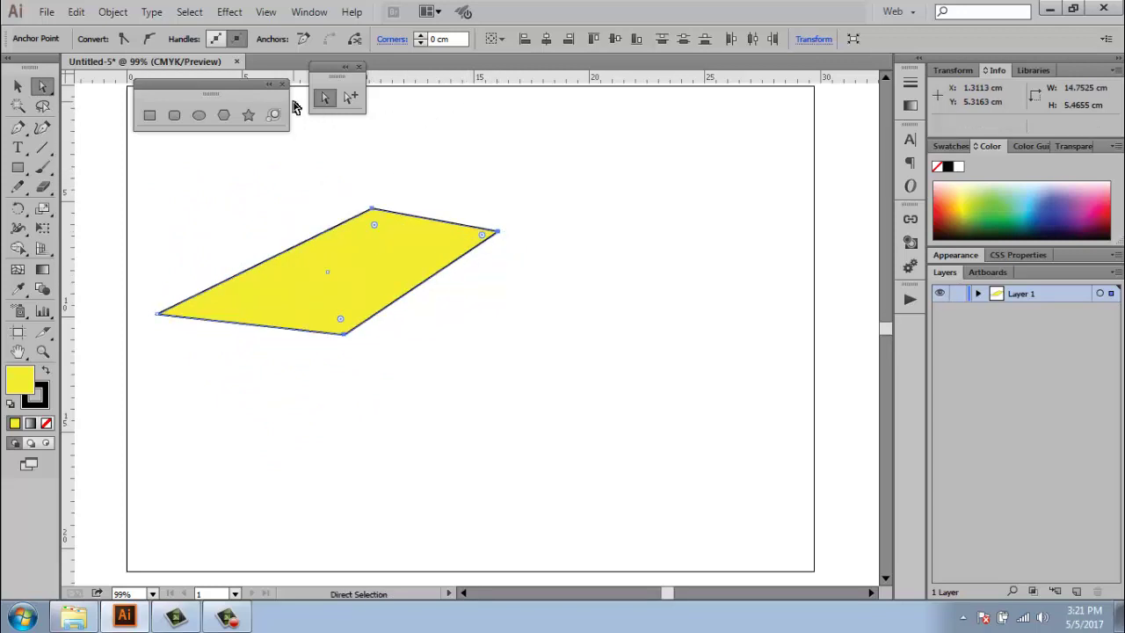
Step: Draw a tall green rounded rectangle over the yellow shape
left_click(175, 116)
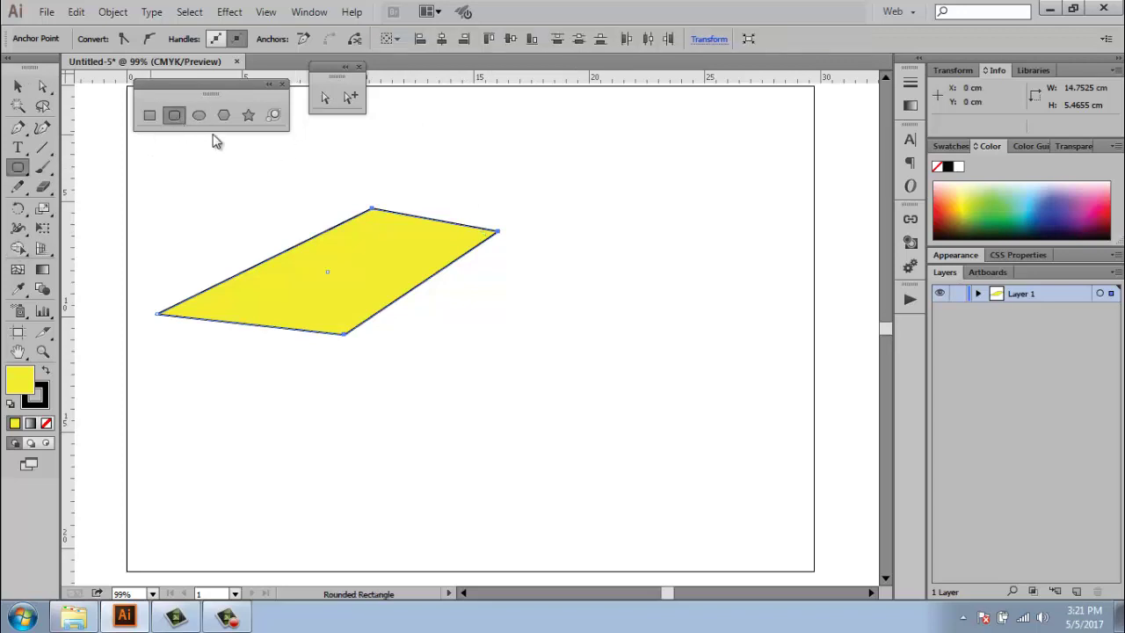
left_click_drag(210, 217, 268, 332)
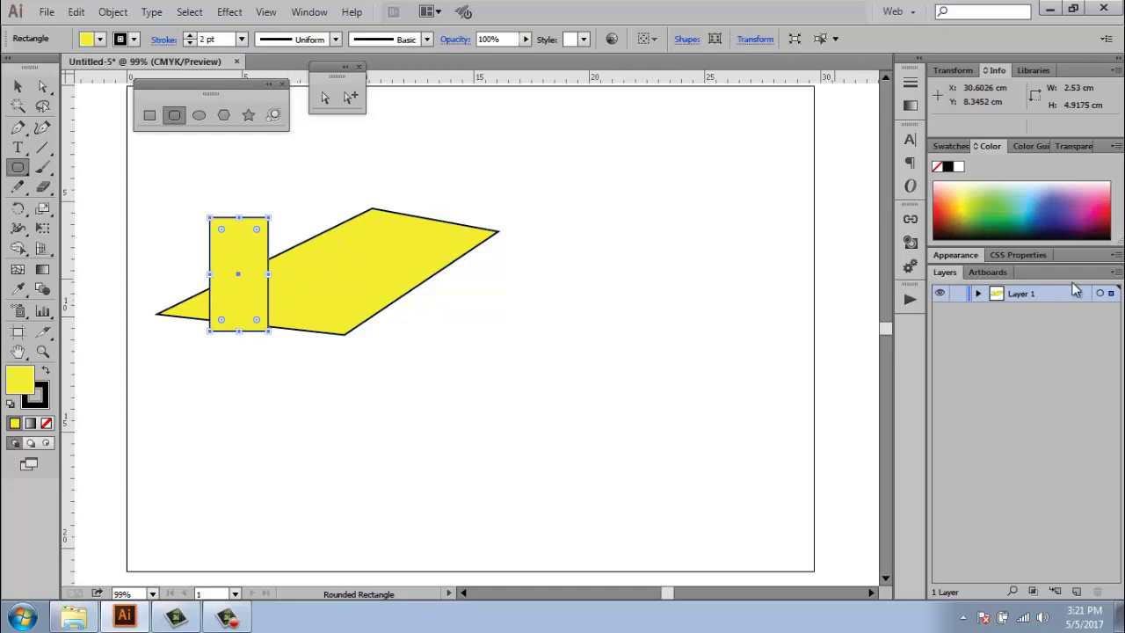
left_click(998, 195)
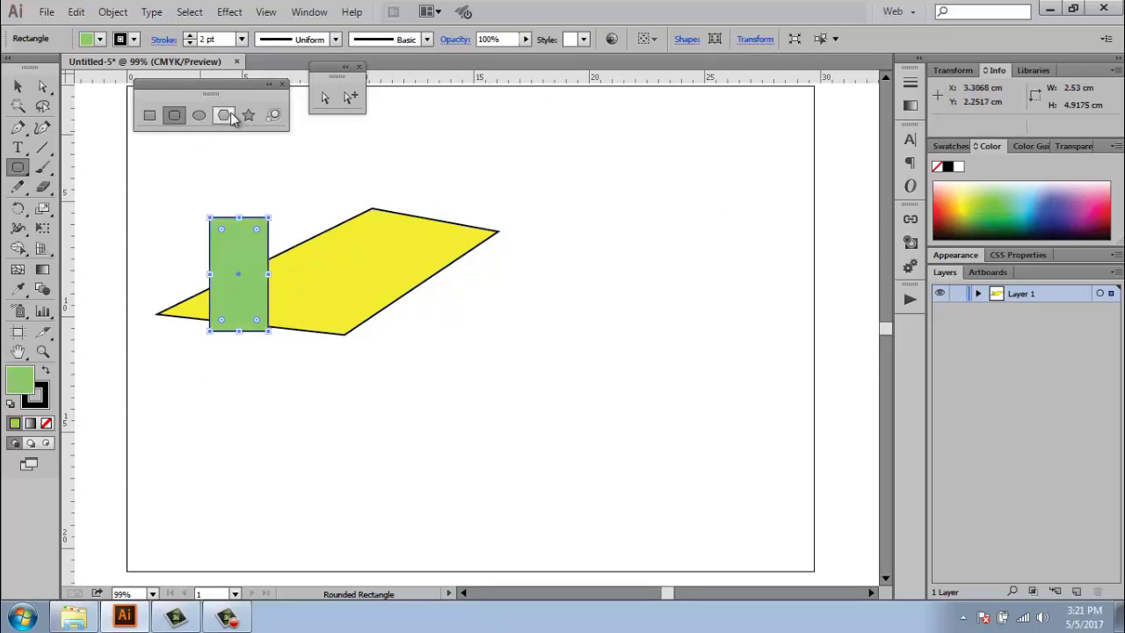
Step: Draw a large purple ellipse over the yellow shape and select all three shapes
left_click(199, 115)
mouse_move(303, 172)
left_mouse_down()
mouse_move(518, 426)
mouse_move(471, 389)
left_mouse_up()
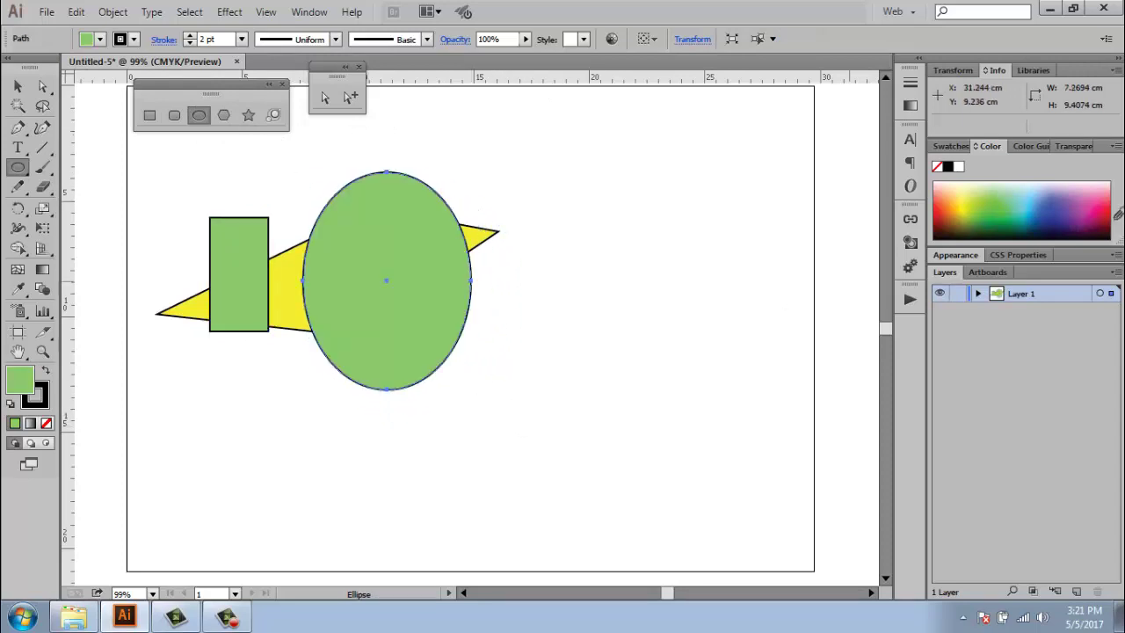
left_click(986, 218)
left_click(1055, 190)
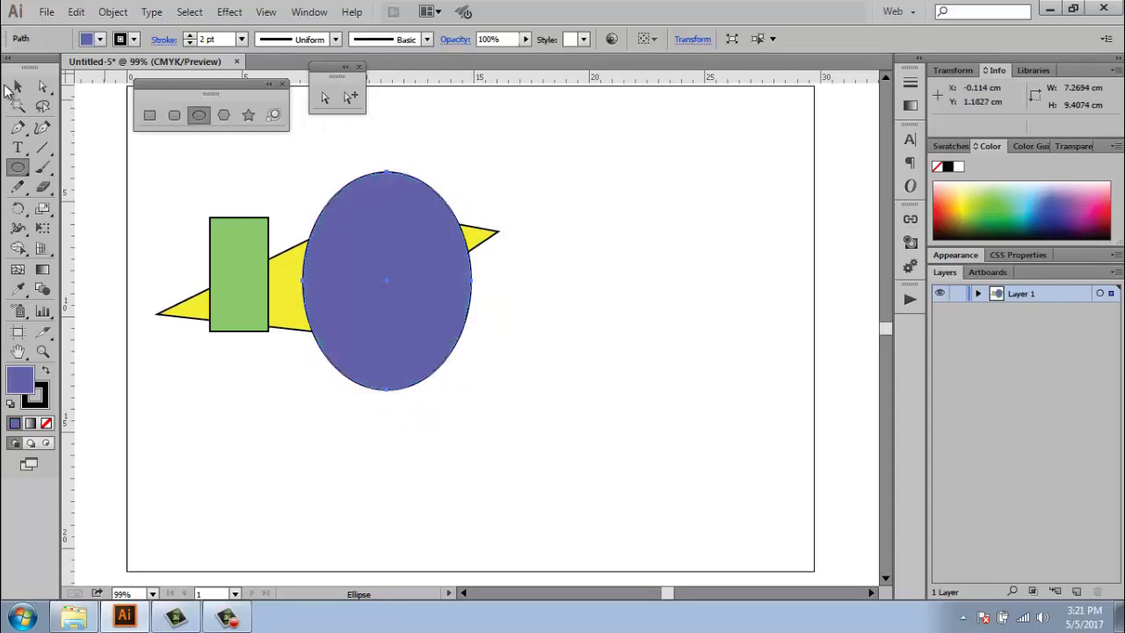
left_click(19, 88)
left_click(140, 166)
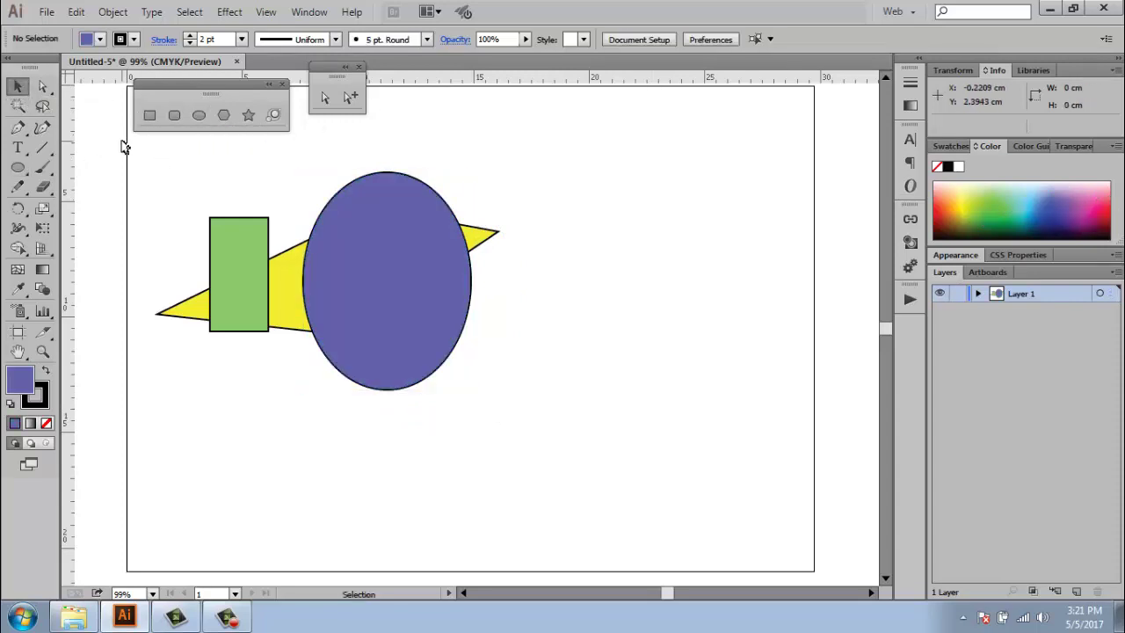
mouse_move(121, 140)
left_mouse_down()
mouse_move(553, 432)
mouse_move(369, 390)
left_mouse_up()
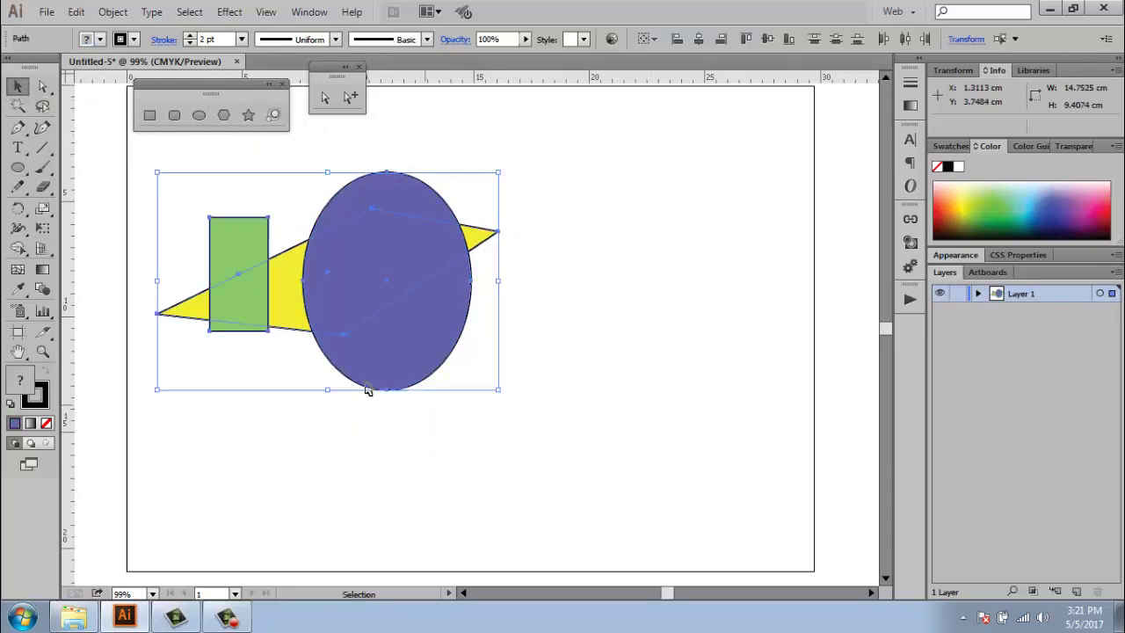
Step: Group the three shapes and drag the group right, left and right again
right_click(410, 263)
left_click(464, 343)
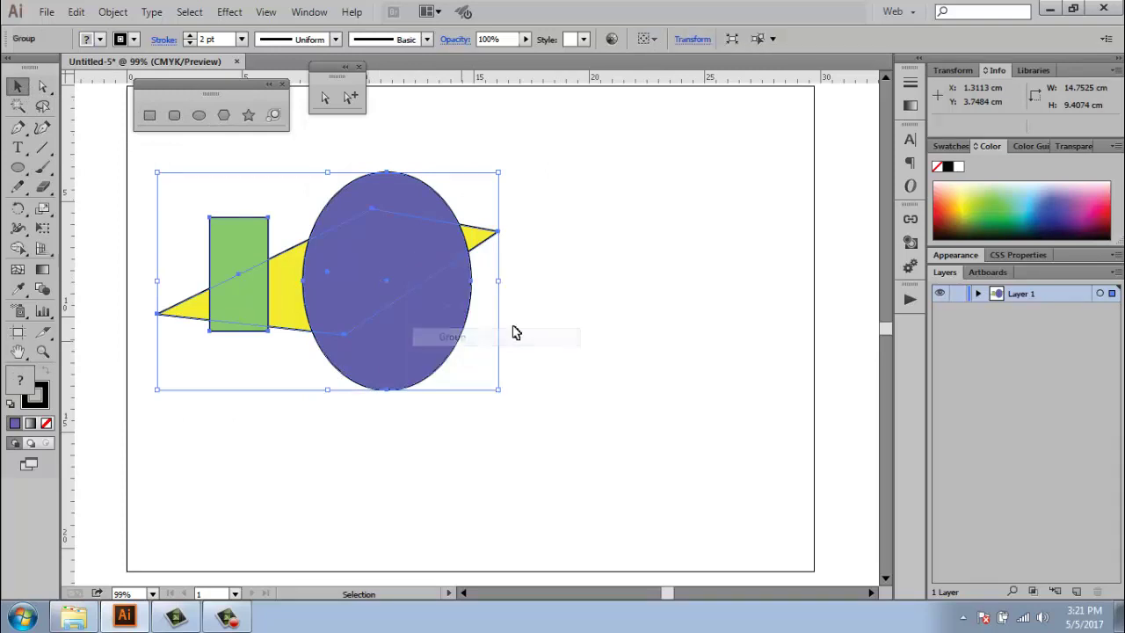
left_click(516, 333)
left_click_drag(448, 316, 687, 306)
left_click(85, 401)
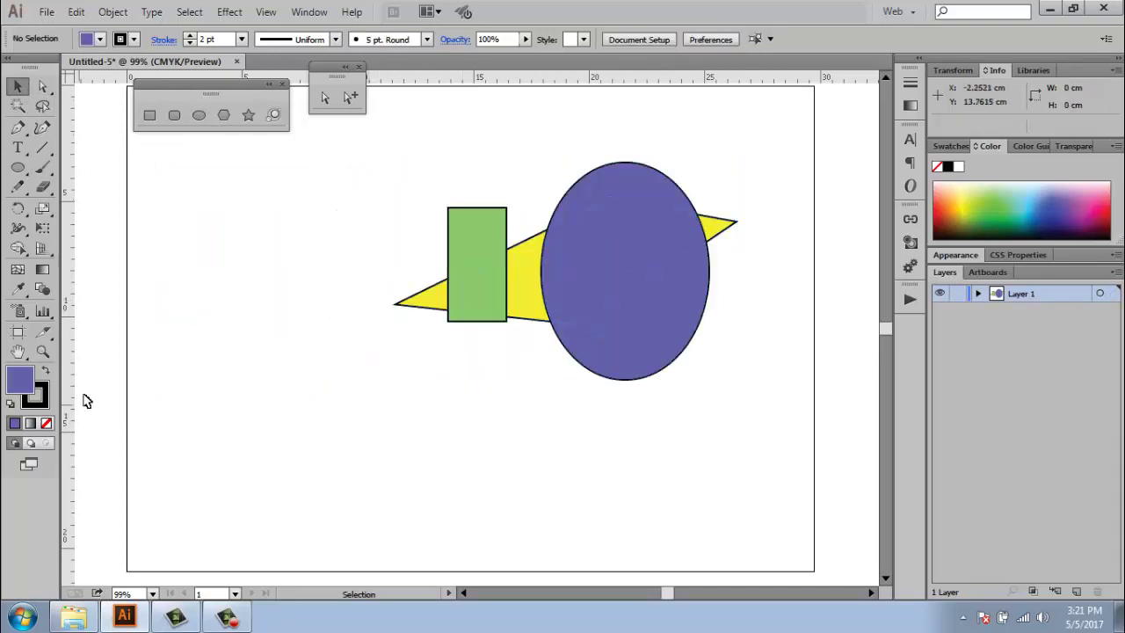
left_click_drag(595, 276, 344, 287)
left_click(726, 269)
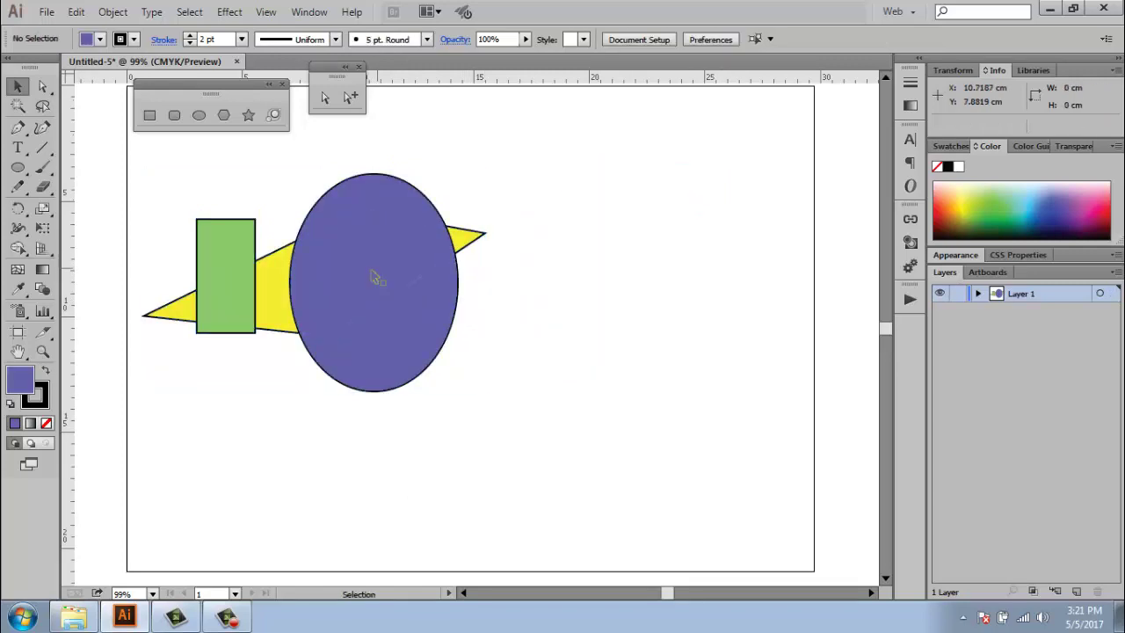
left_click(376, 278)
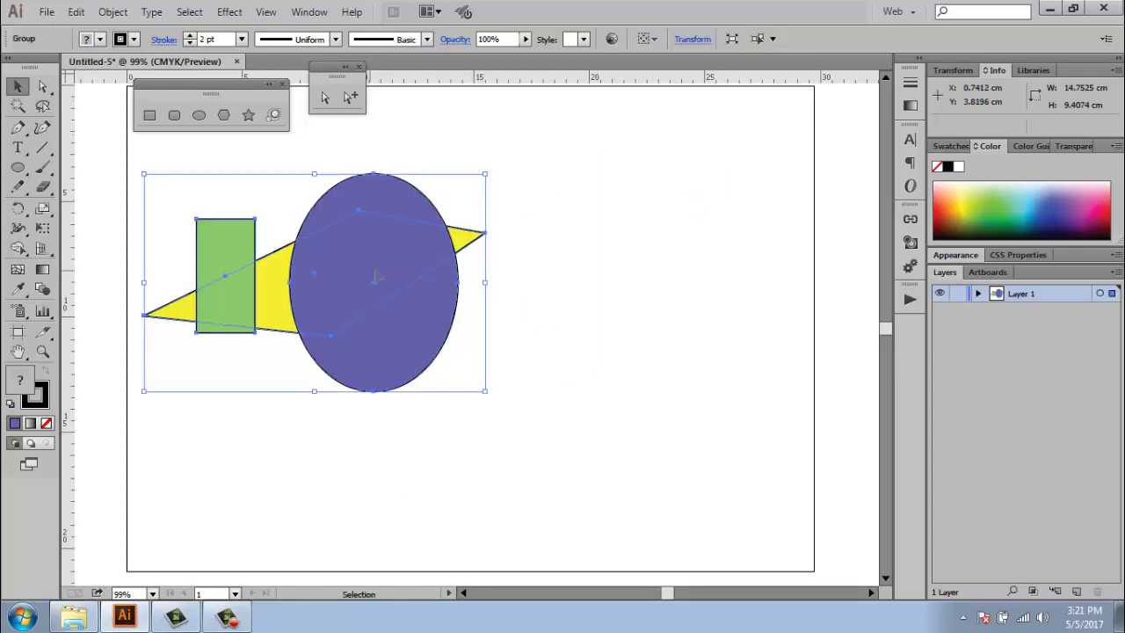
left_click_drag(377, 278, 557, 270)
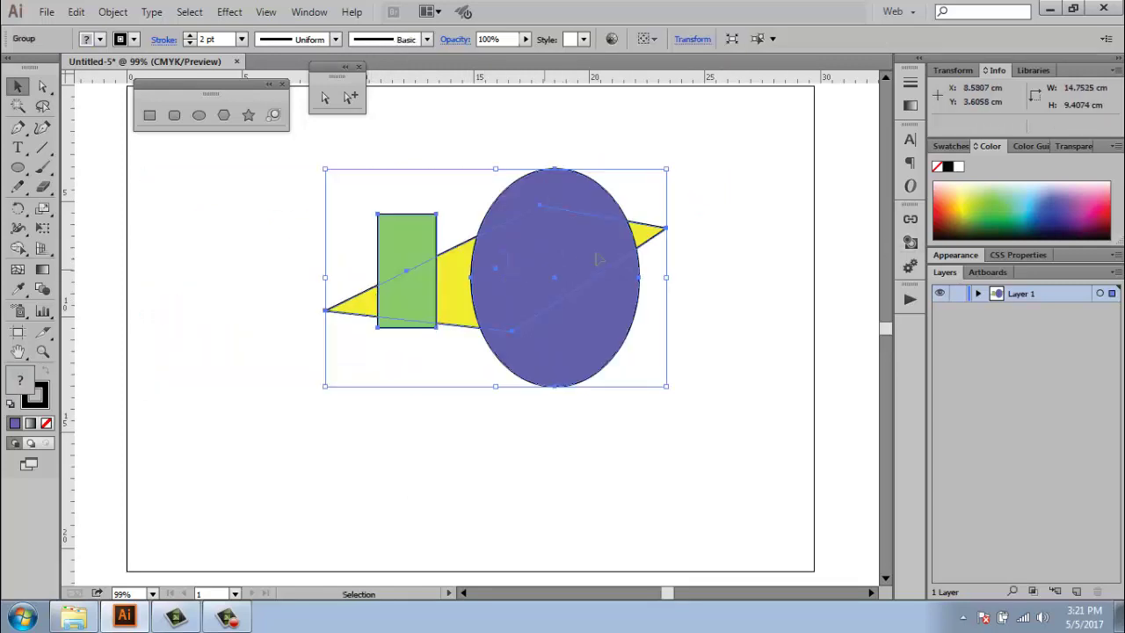
Step: Apply a teal fill to the group, undo it, and shift the group slightly left
left_click(1014, 218)
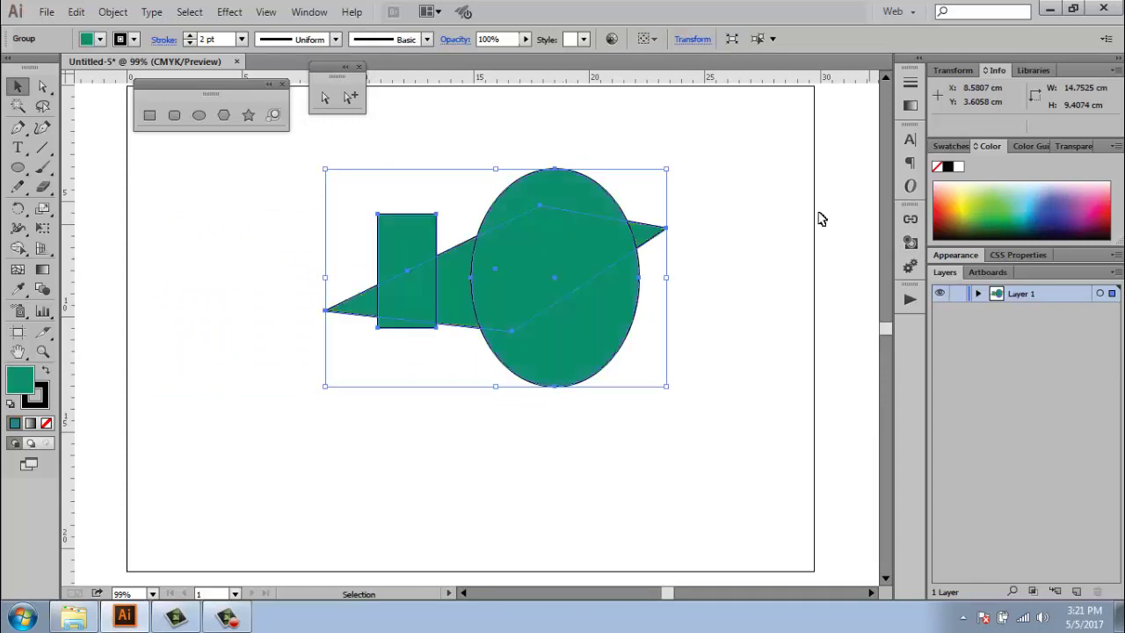
key("ctrl+z")
left_click(756, 236)
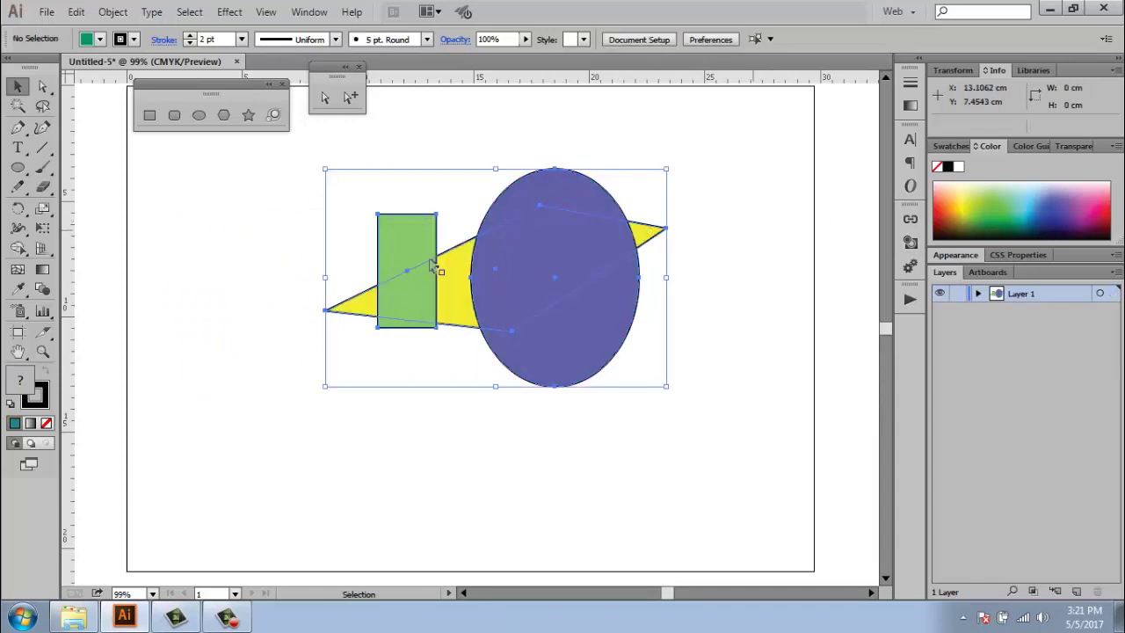
left_click(611, 255)
left_click_drag(468, 249, 358, 245)
left_click(738, 254)
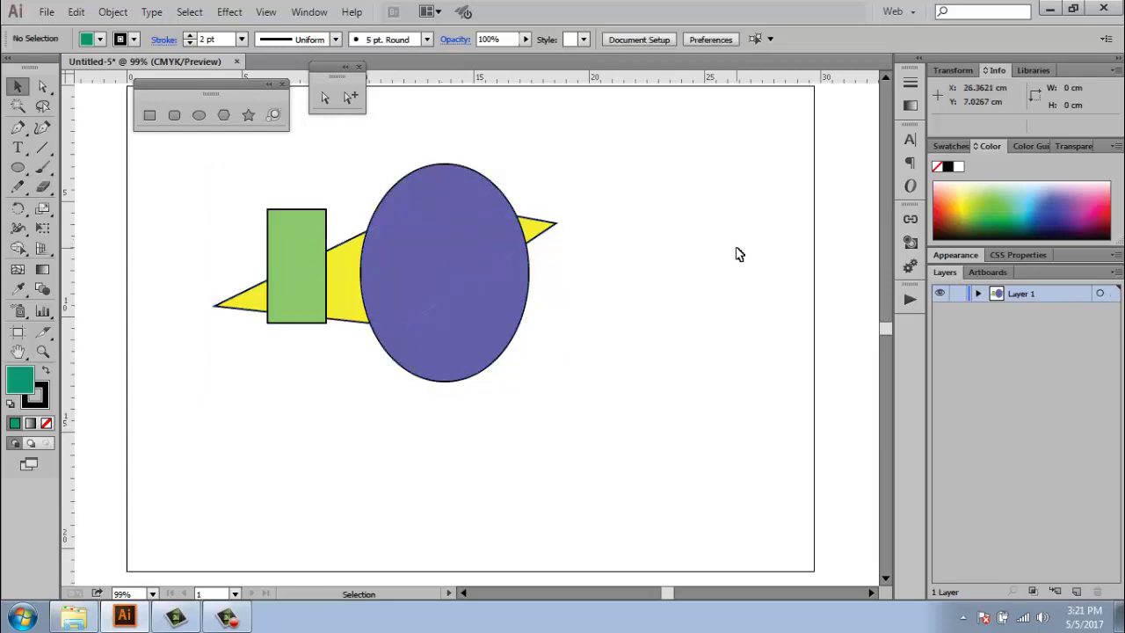
Step: With Group Selection, recolour only the rectangle inside the group yellow-green
left_click(357, 104)
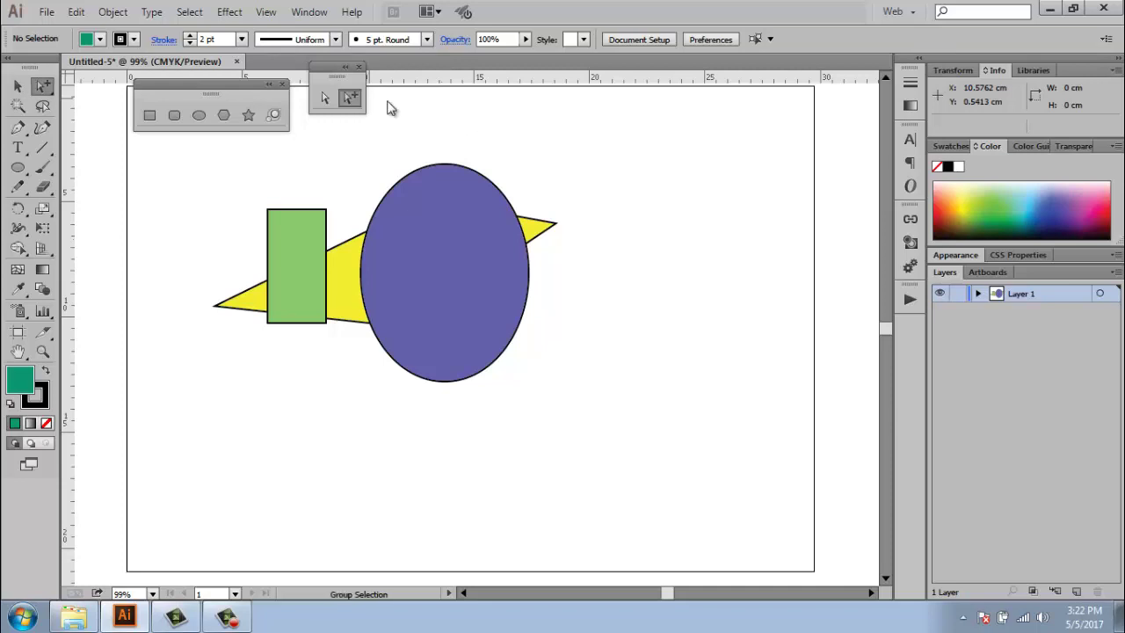
left_click(300, 310)
left_click_drag(1027, 212, 1066, 199)
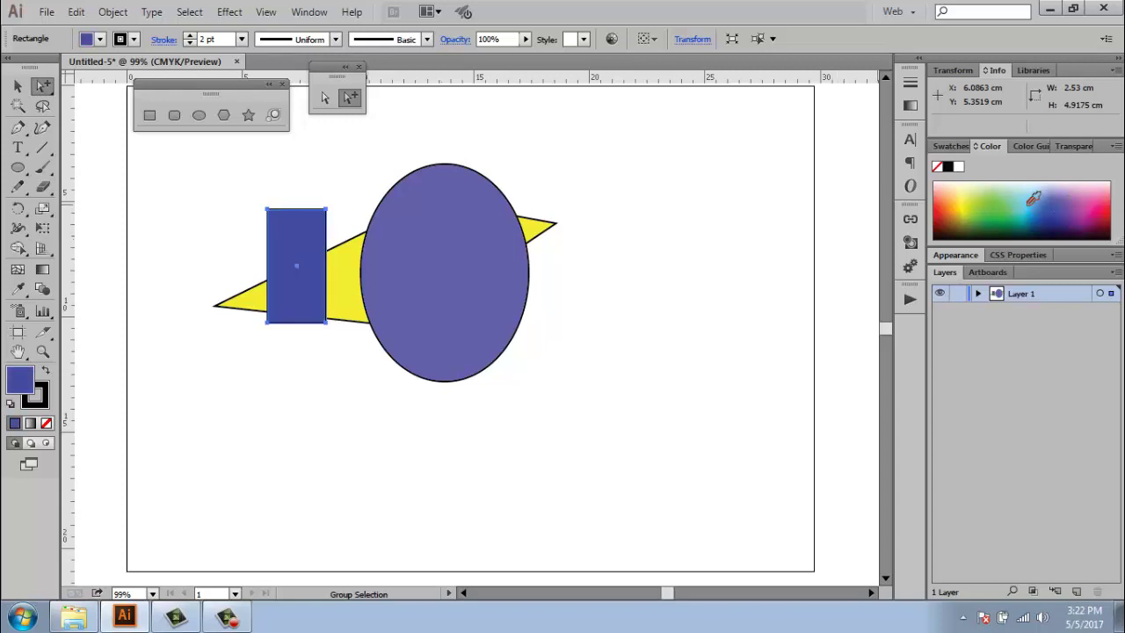
left_click(1032, 201)
left_click(958, 204)
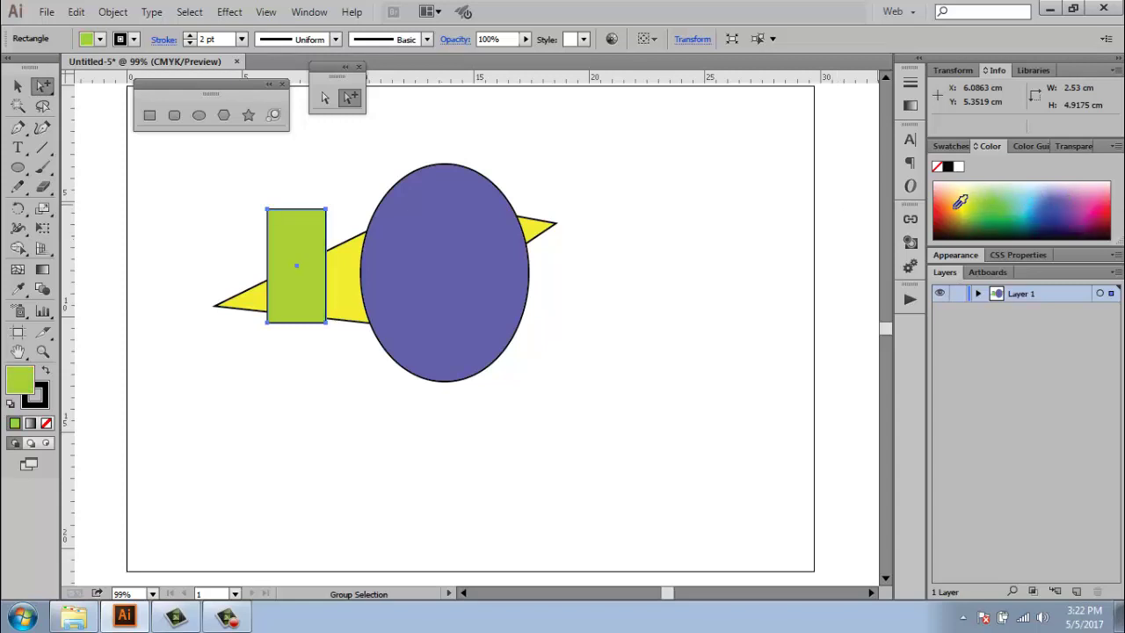
left_click(693, 237)
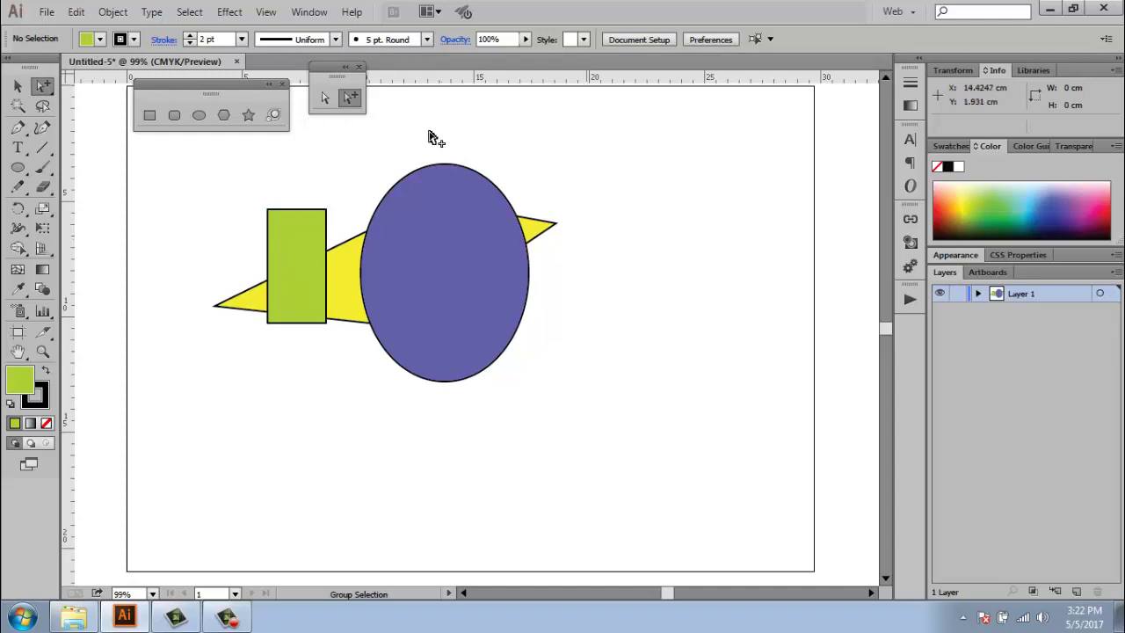
Step: Move the whole group up and right, and close the floating selection tools panel
left_click(299, 282)
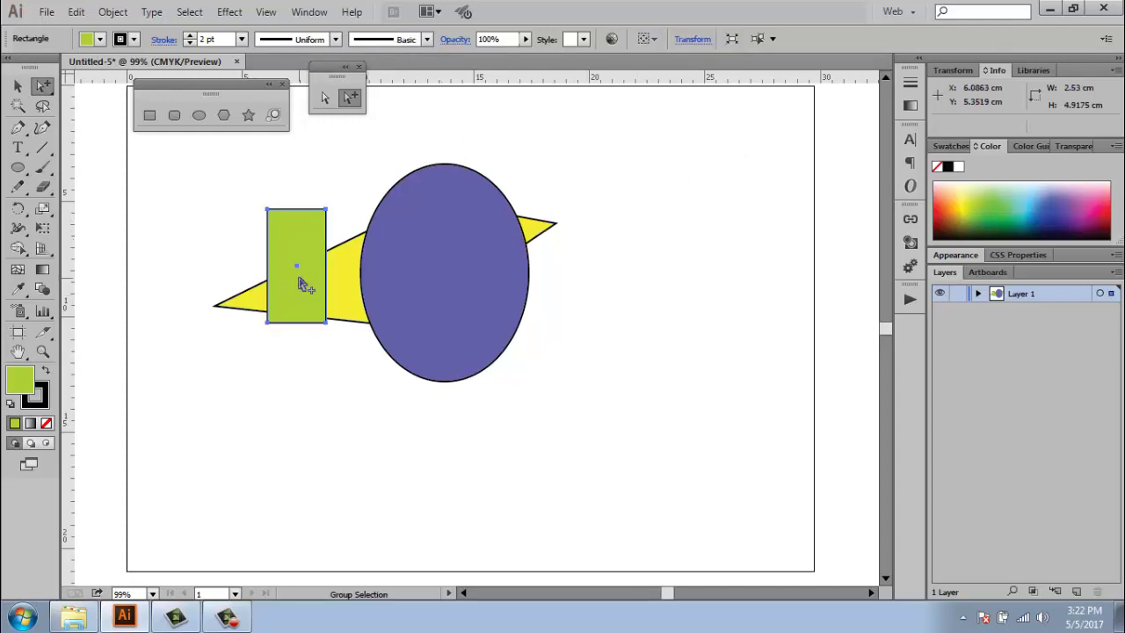
left_click(299, 282)
left_click_drag(298, 282, 436, 257)
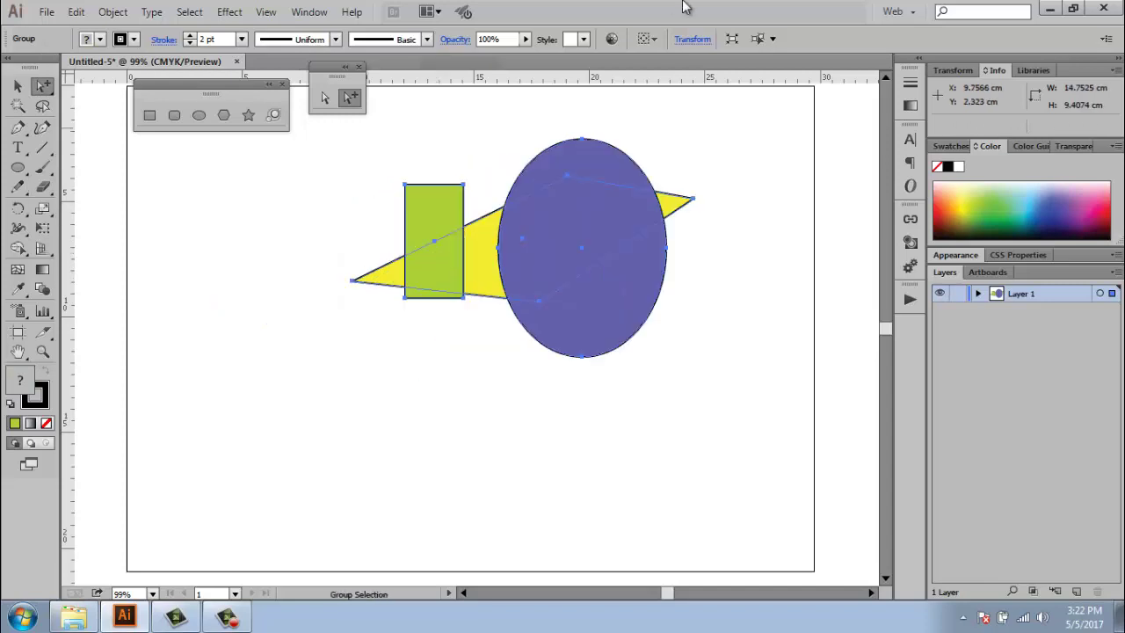
left_click(360, 66)
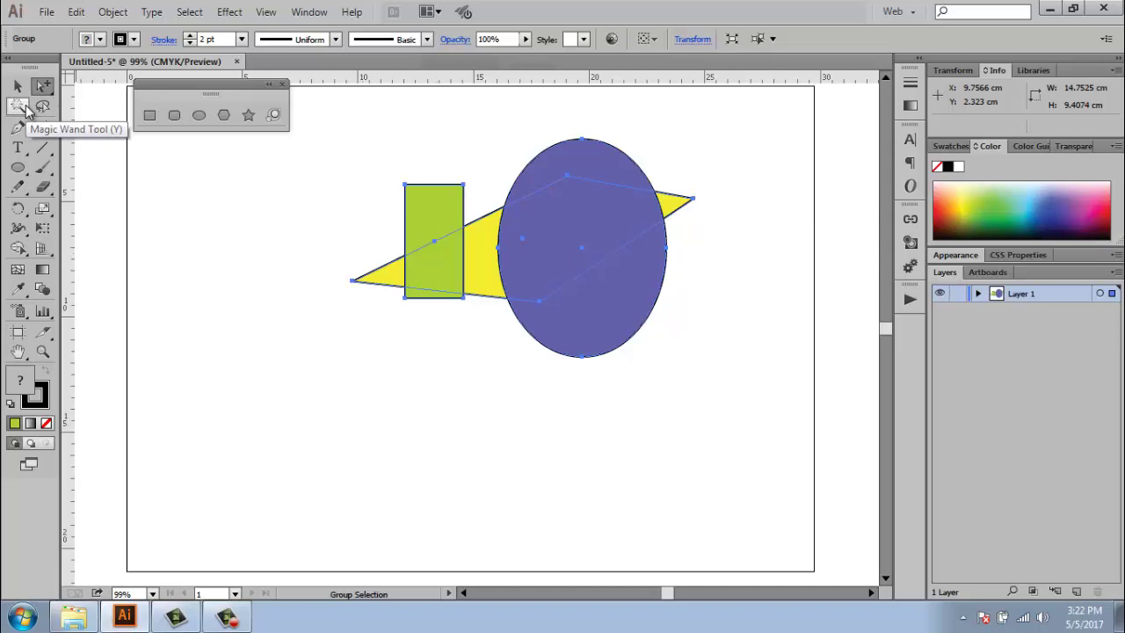
Step: Draw a large, a tiny and a medium ellipse plus a circle left of the group
left_click(195, 118)
left_click_drag(204, 208, 396, 346)
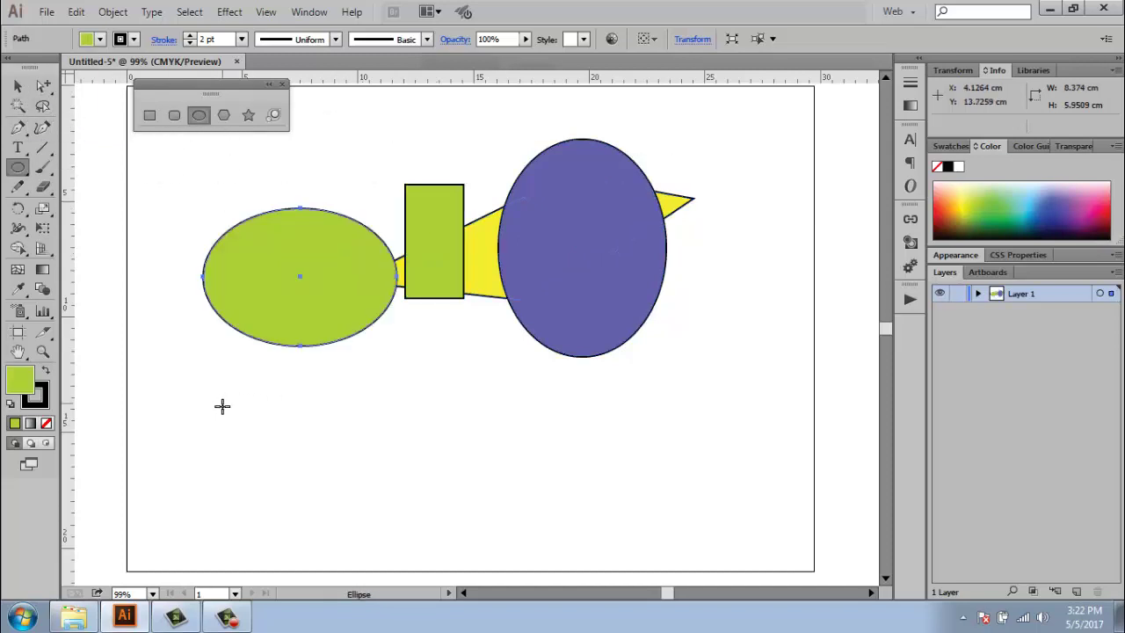
left_click_drag(222, 402, 241, 411)
left_click_drag(296, 386, 402, 453)
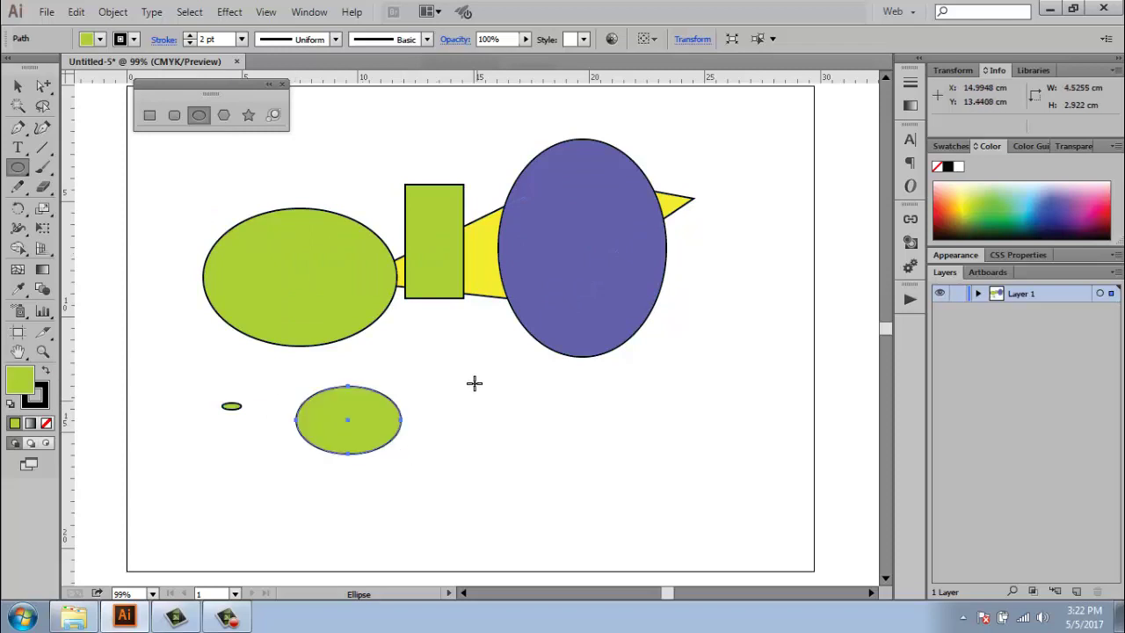
left_click_drag(404, 369, 478, 436)
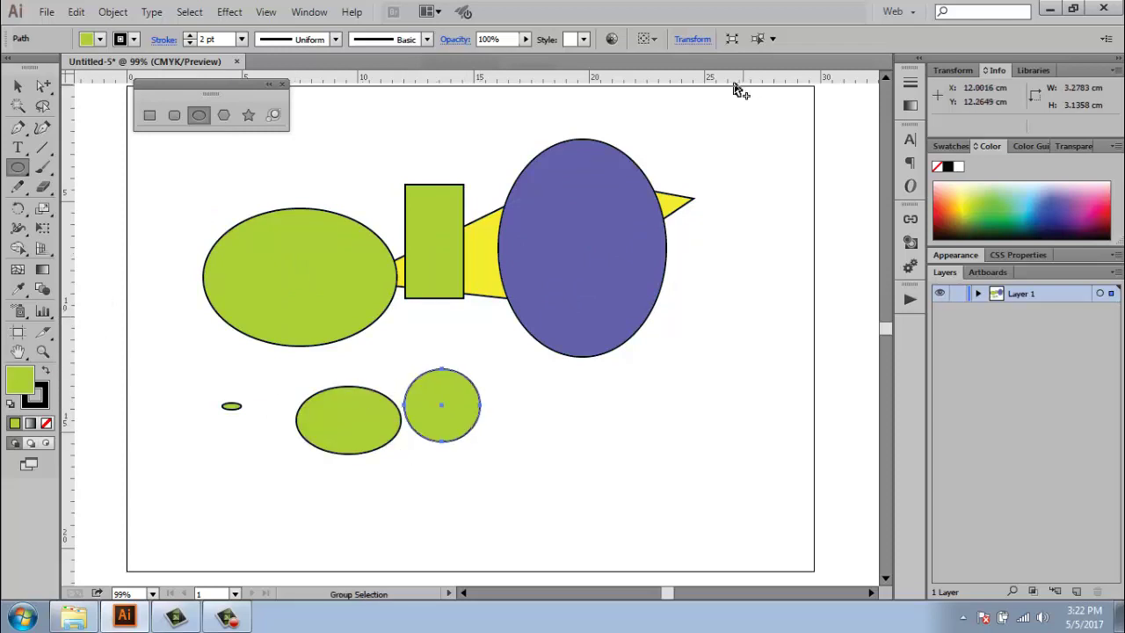
Step: Add a many-pointed star at lower right, two polygons near the top, and a tall rectangle at left
left_click(249, 116)
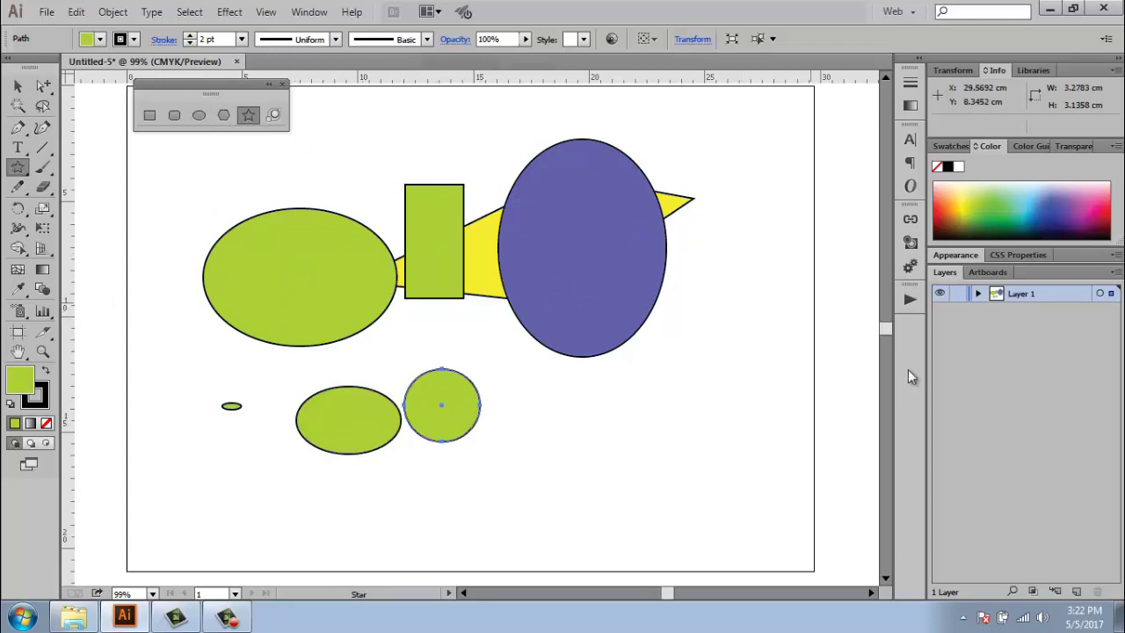
left_click_drag(697, 416, 747, 480)
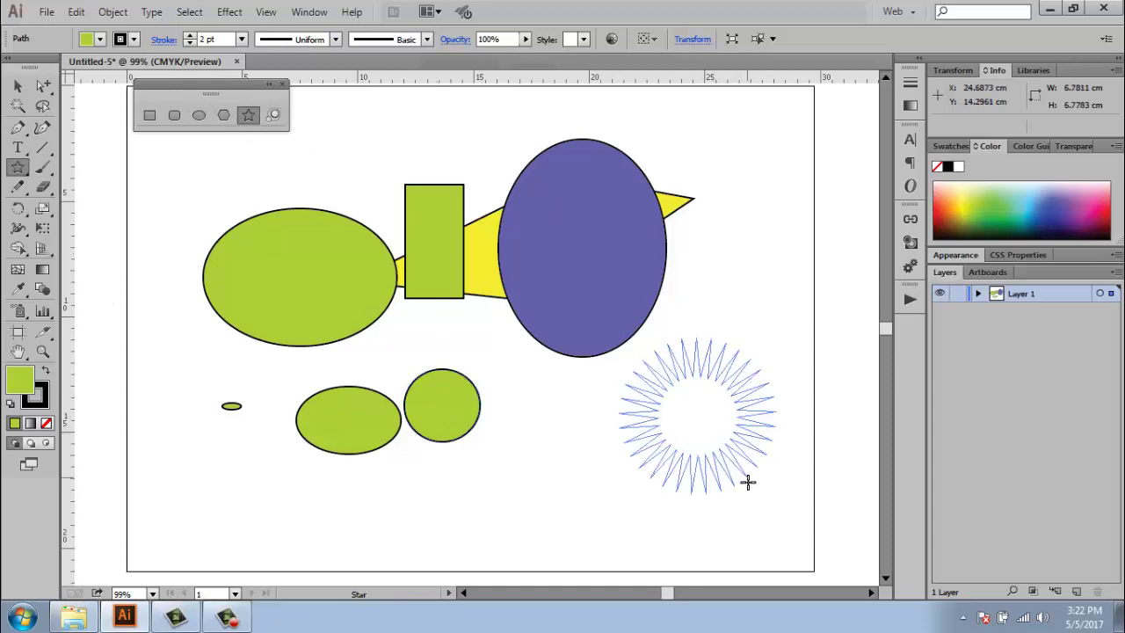
left_click(224, 116)
left_click_drag(190, 180, 225, 214)
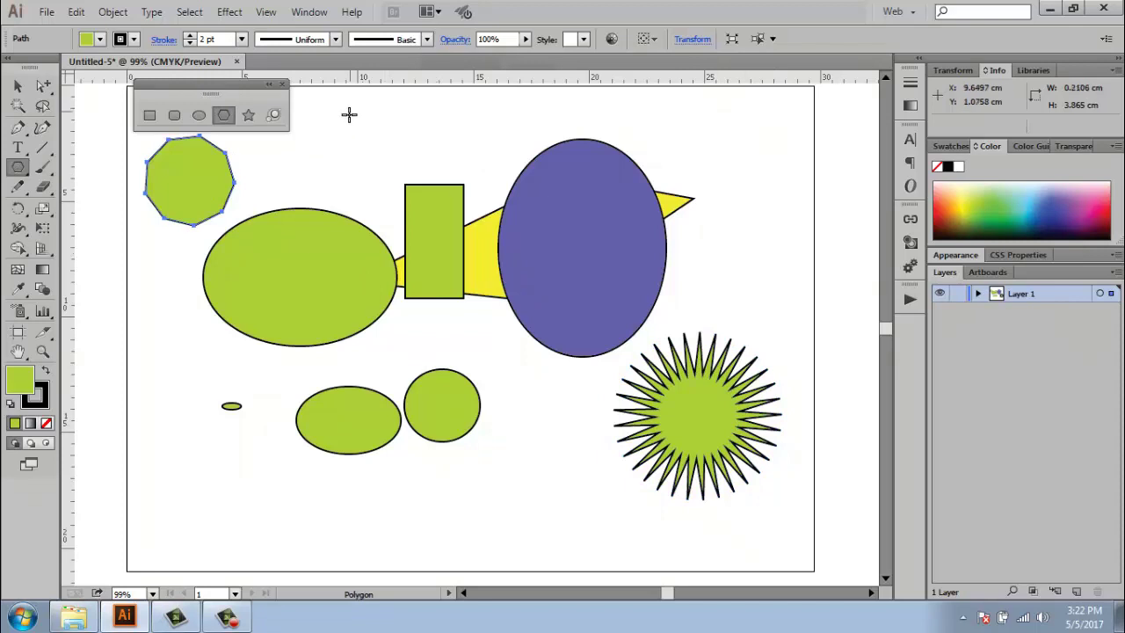
left_click_drag(349, 112, 363, 119)
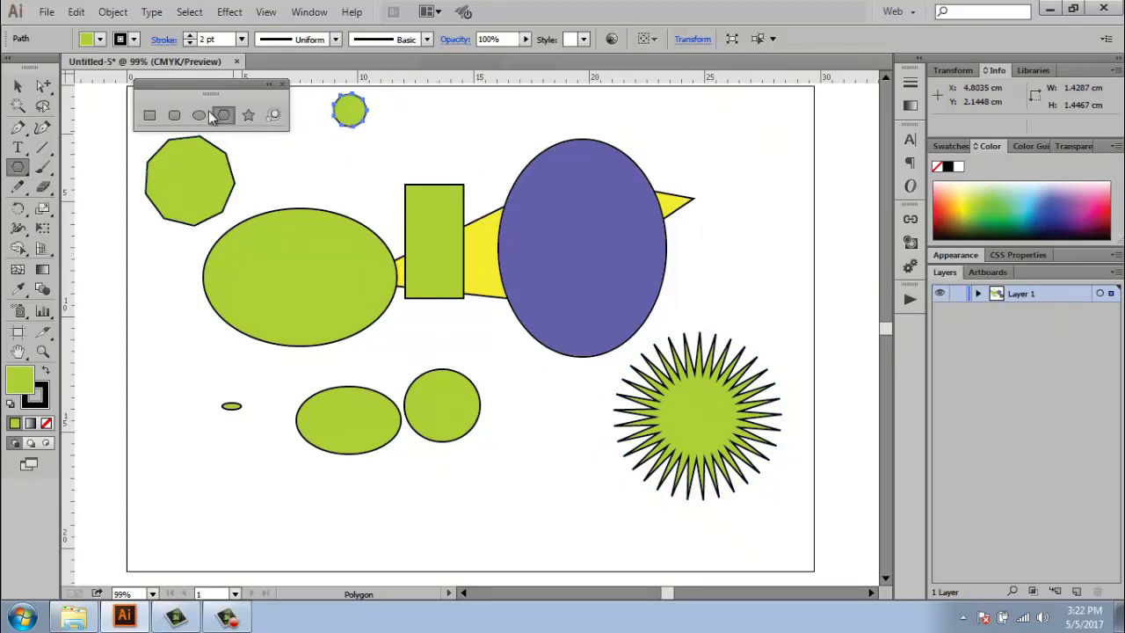
left_click(199, 115)
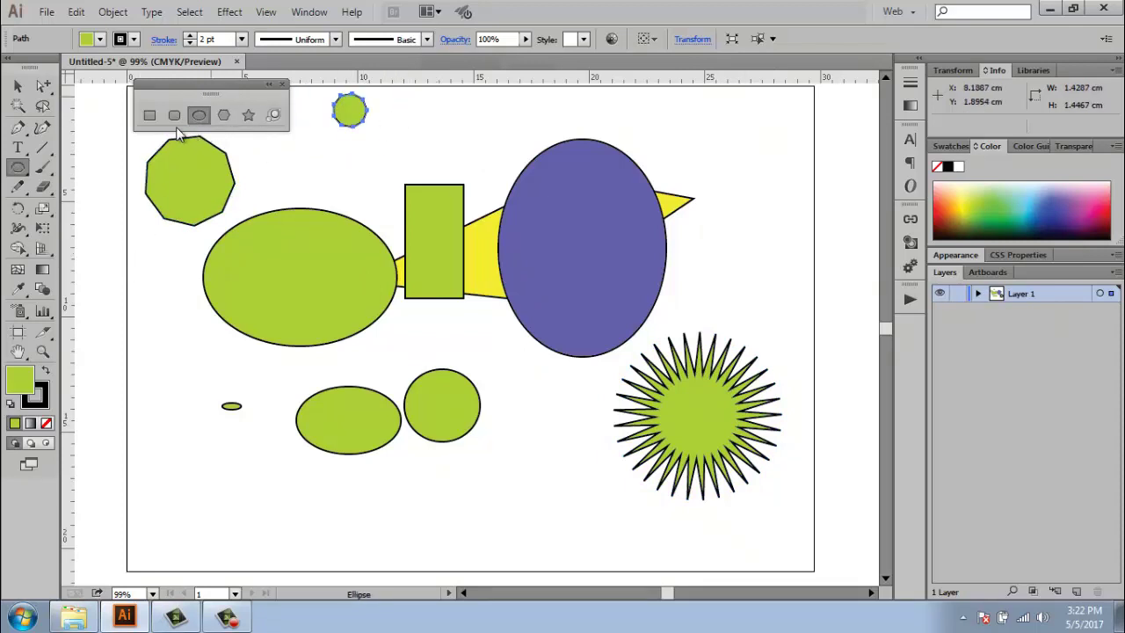
left_click_drag(118, 224, 176, 314)
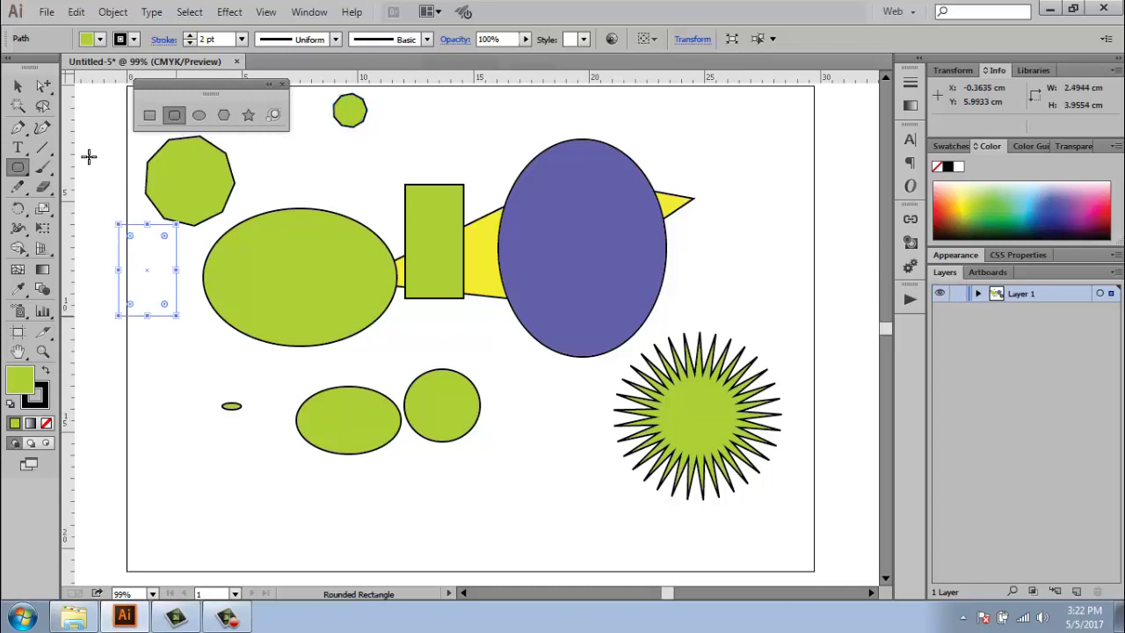
left_click(151, 117)
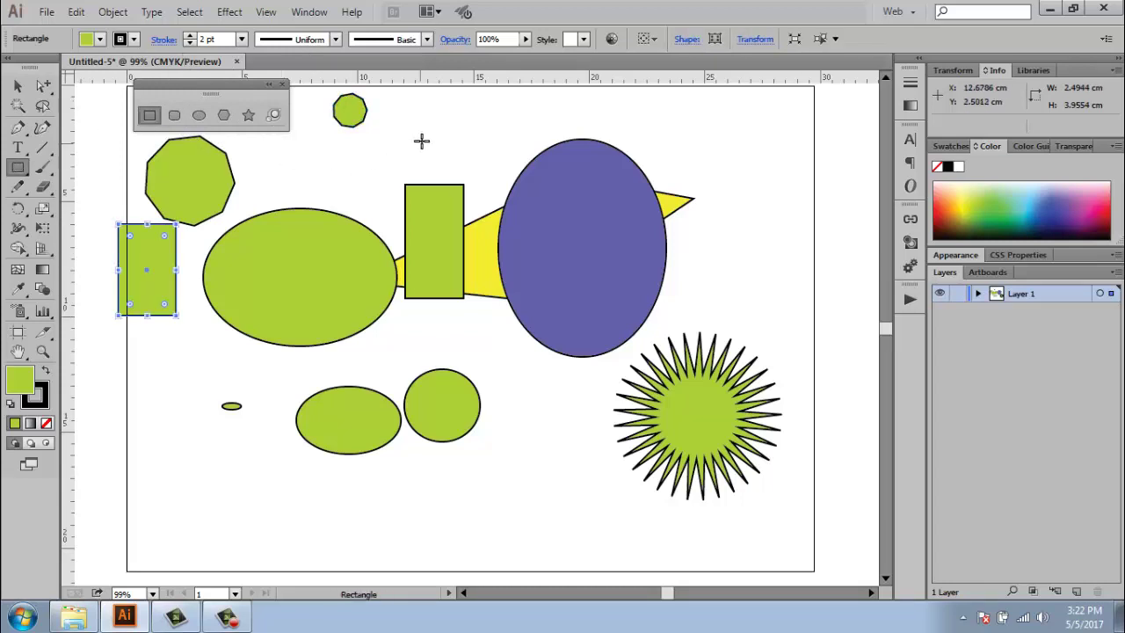
Step: Draw a thin green bar, a yellow square at top right, and a long yellow rectangle at bottom
left_click_drag(432, 135, 547, 116)
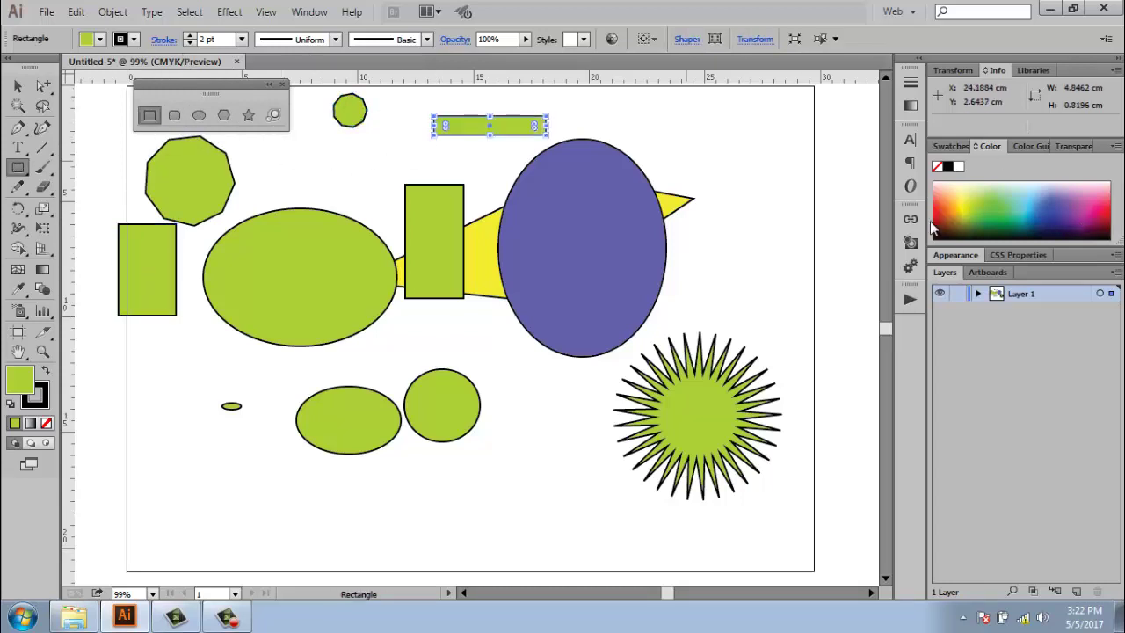
left_click_drag(700, 130, 767, 201)
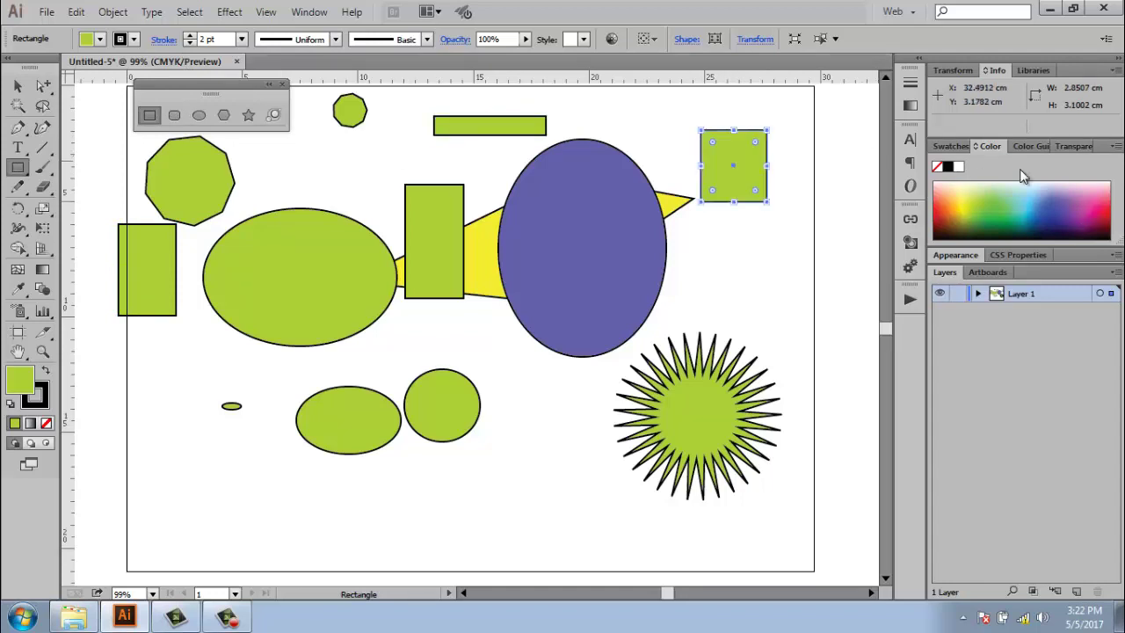
left_click(962, 211)
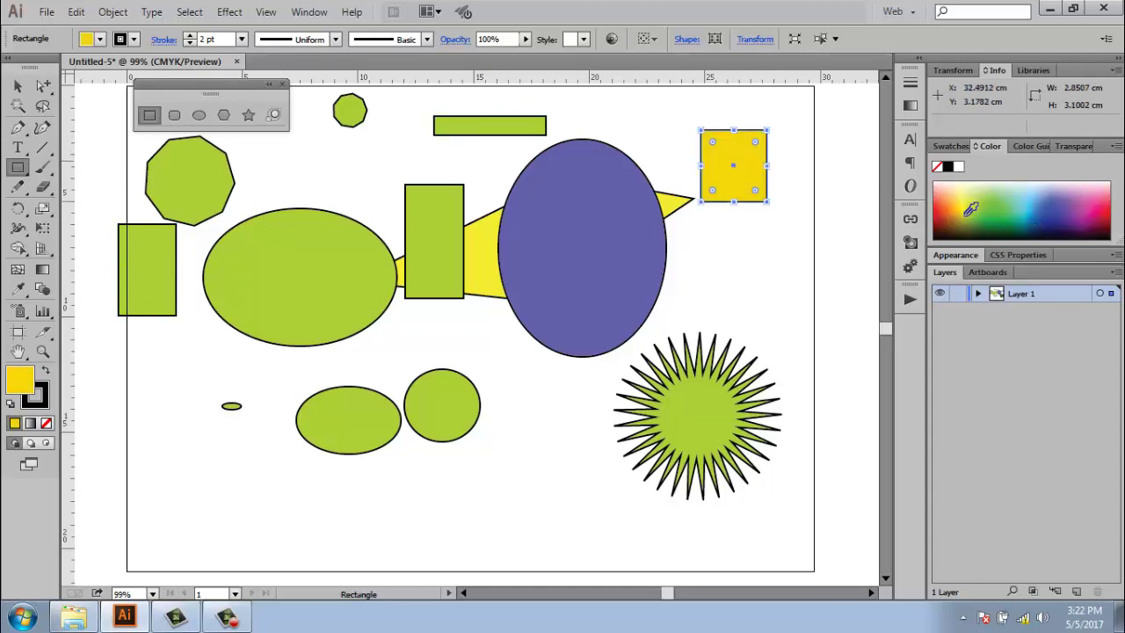
mouse_move(167, 437)
left_mouse_down()
mouse_move(215, 474)
mouse_move(419, 520)
mouse_move(540, 447)
left_mouse_up()
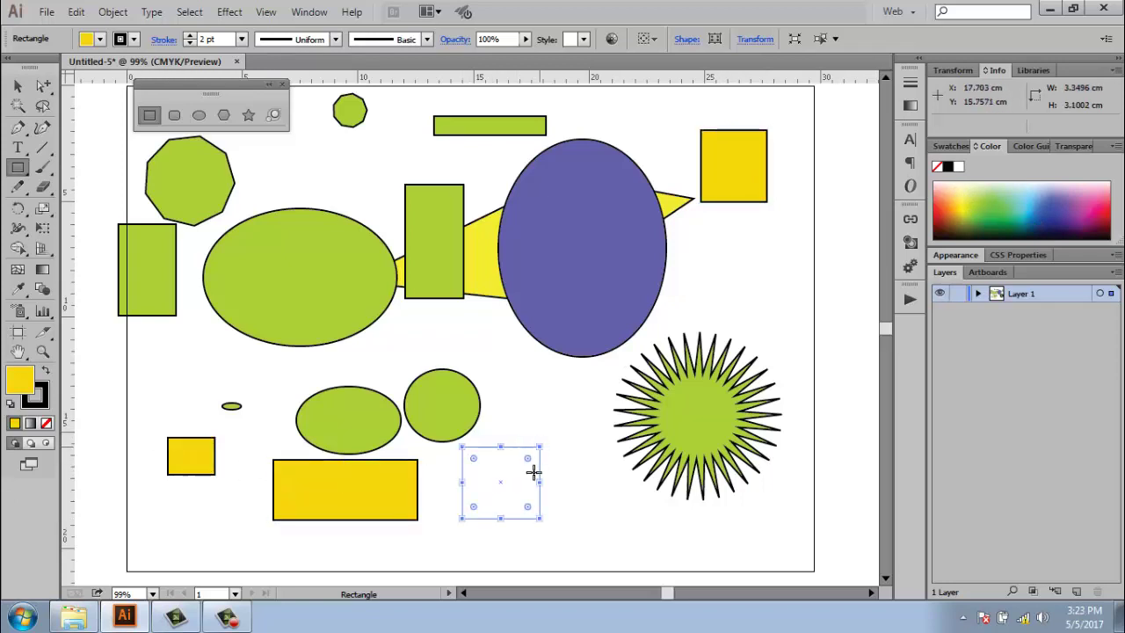
Step: Add two yellow spiky stars and a yellow octagon below the purple ellipse
left_click(249, 115)
left_click_drag(342, 156, 371, 184)
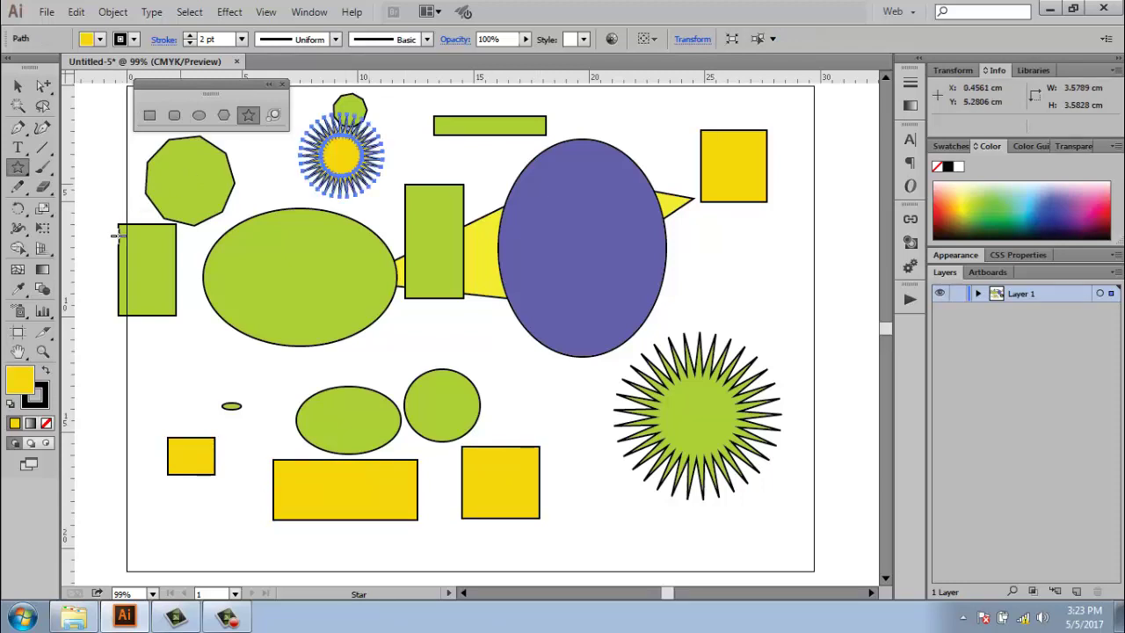
left_click_drag(161, 361, 185, 408)
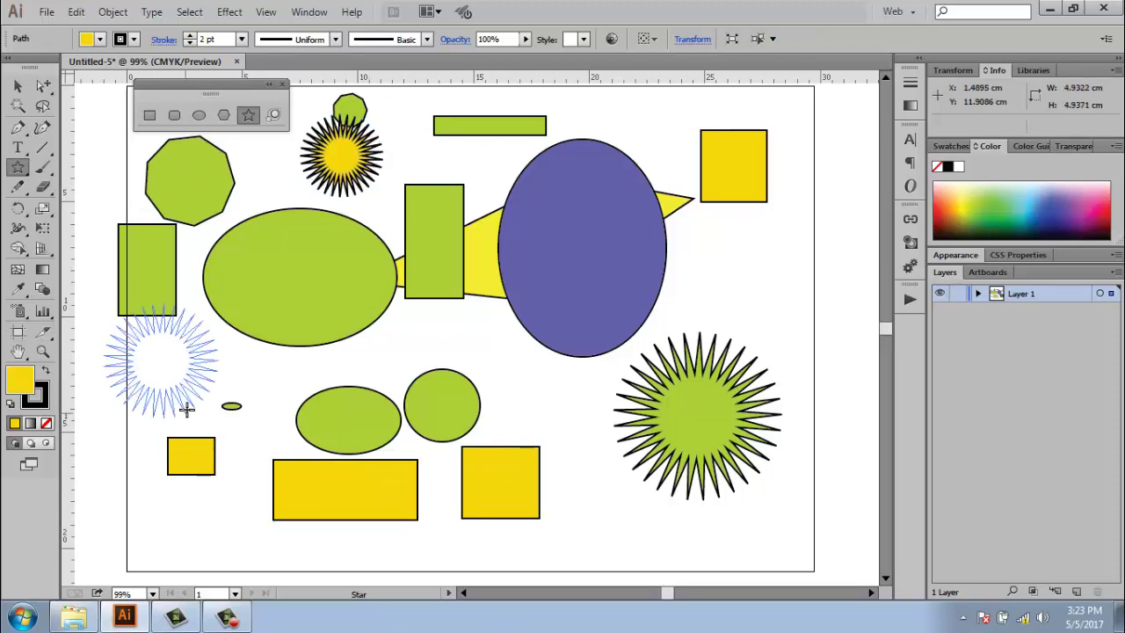
left_click(223, 115)
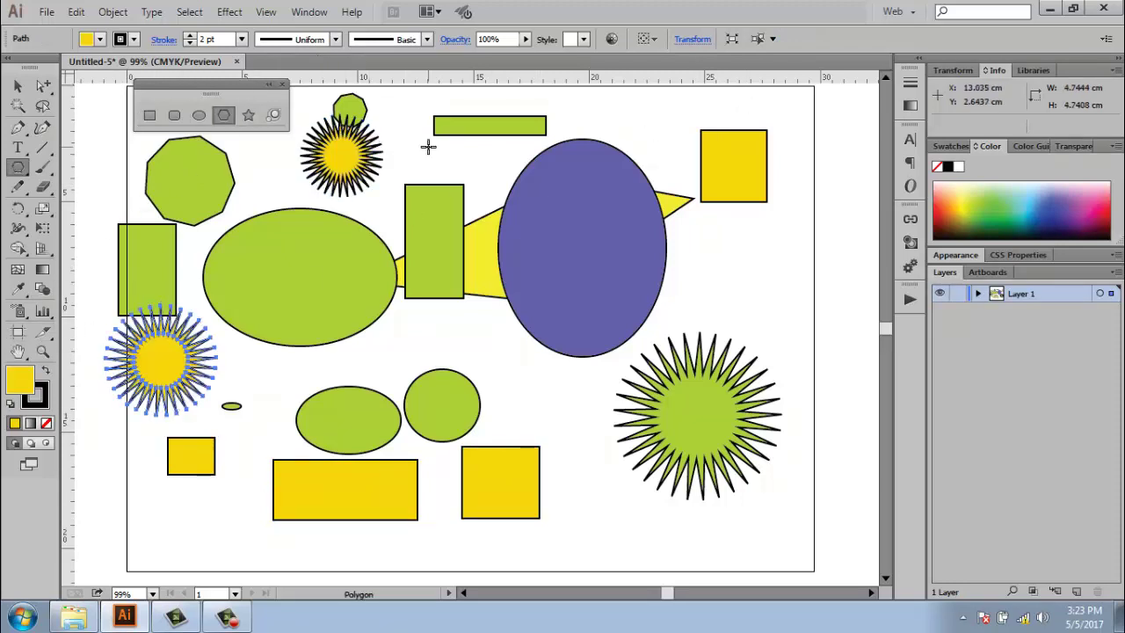
left_click_drag(515, 382, 546, 410)
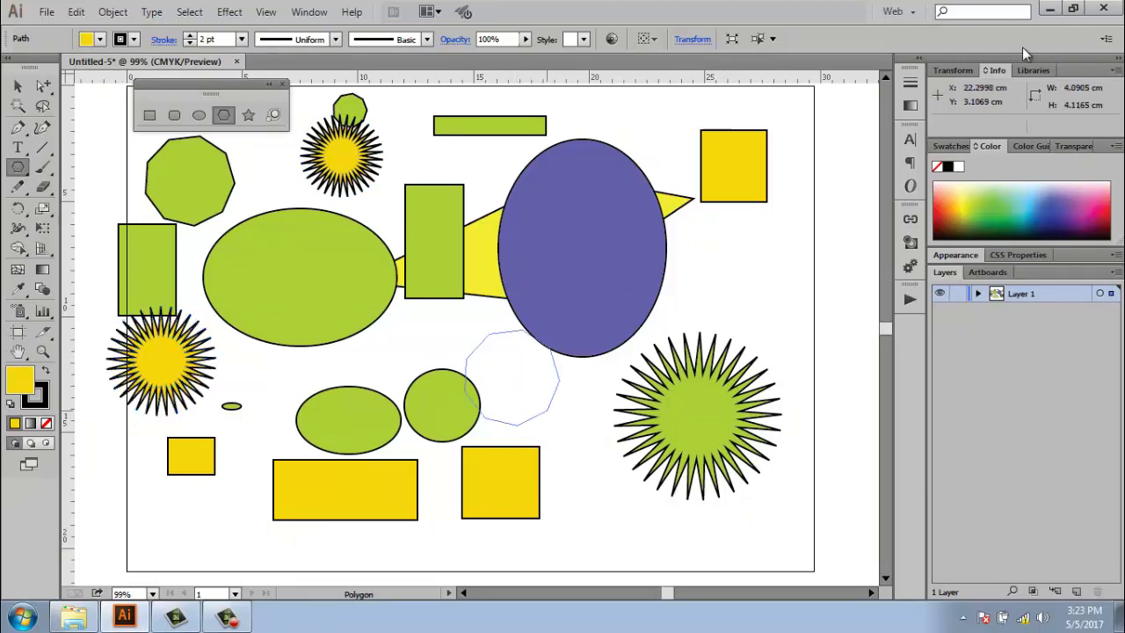
left_click(17, 105)
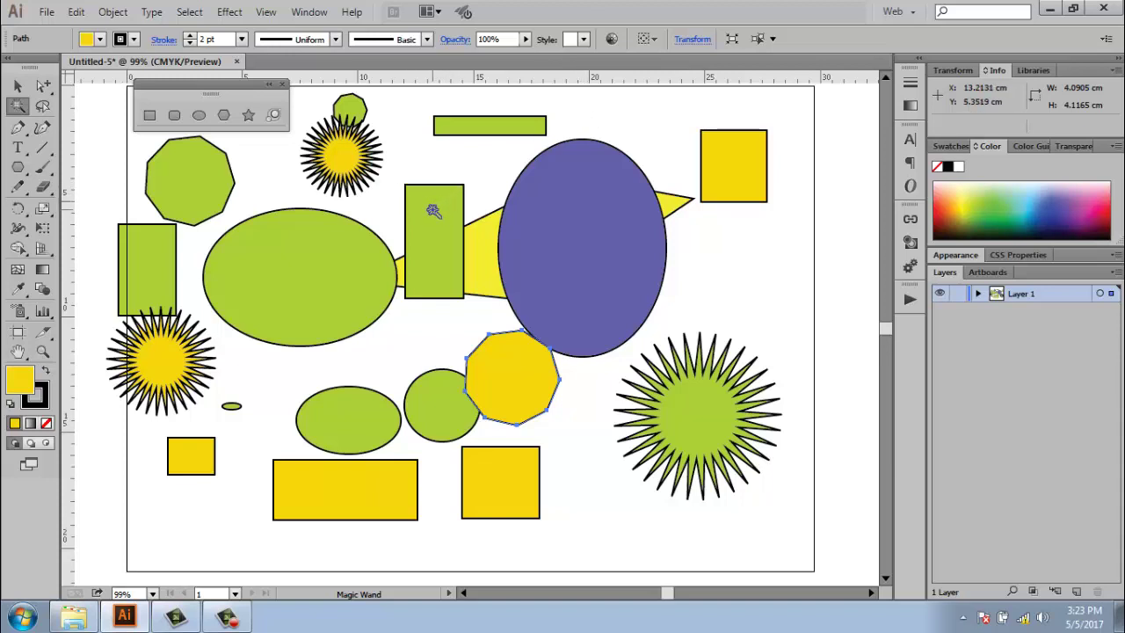
Step: Magic-wand select all green shapes and recolour them crimson
left_click(434, 211)
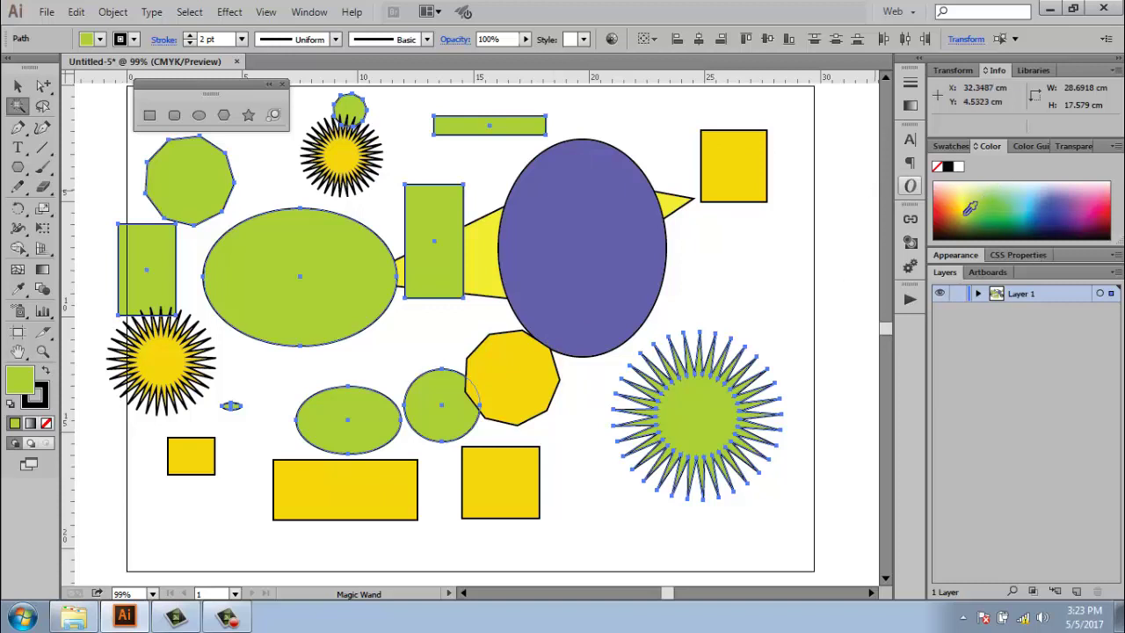
left_click(960, 212)
left_click(967, 200)
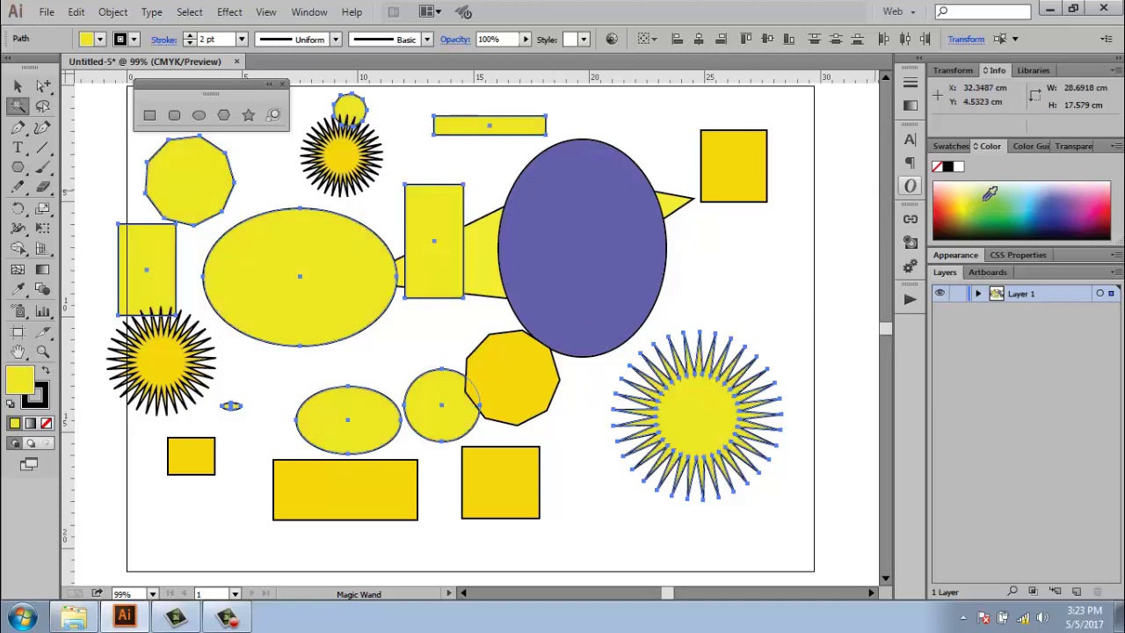
left_click(1072, 211)
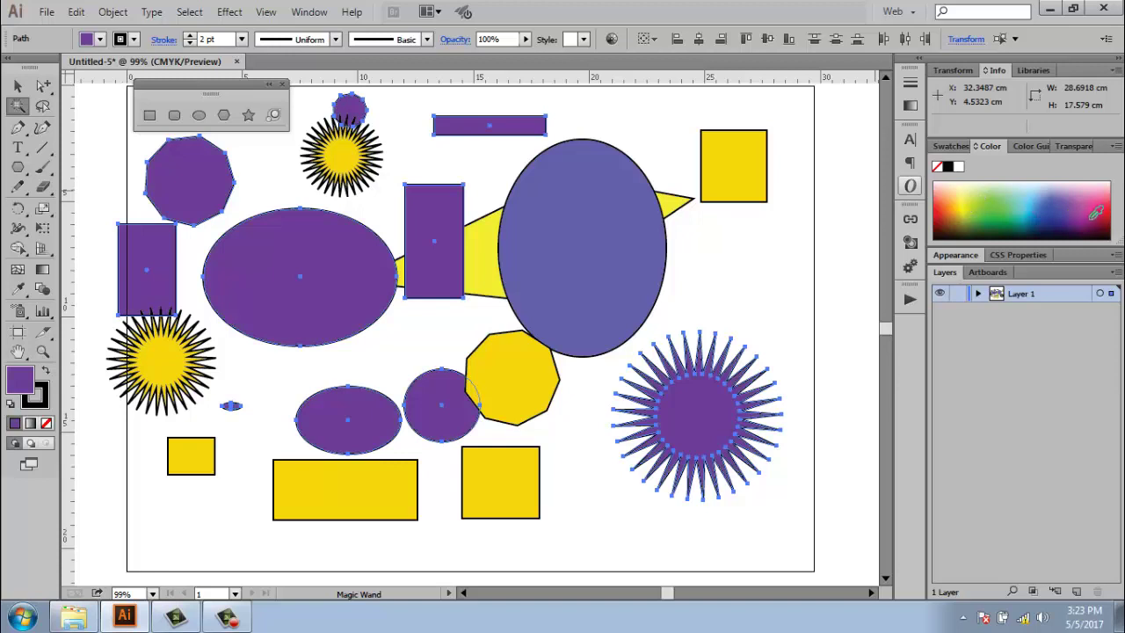
left_click(1099, 210)
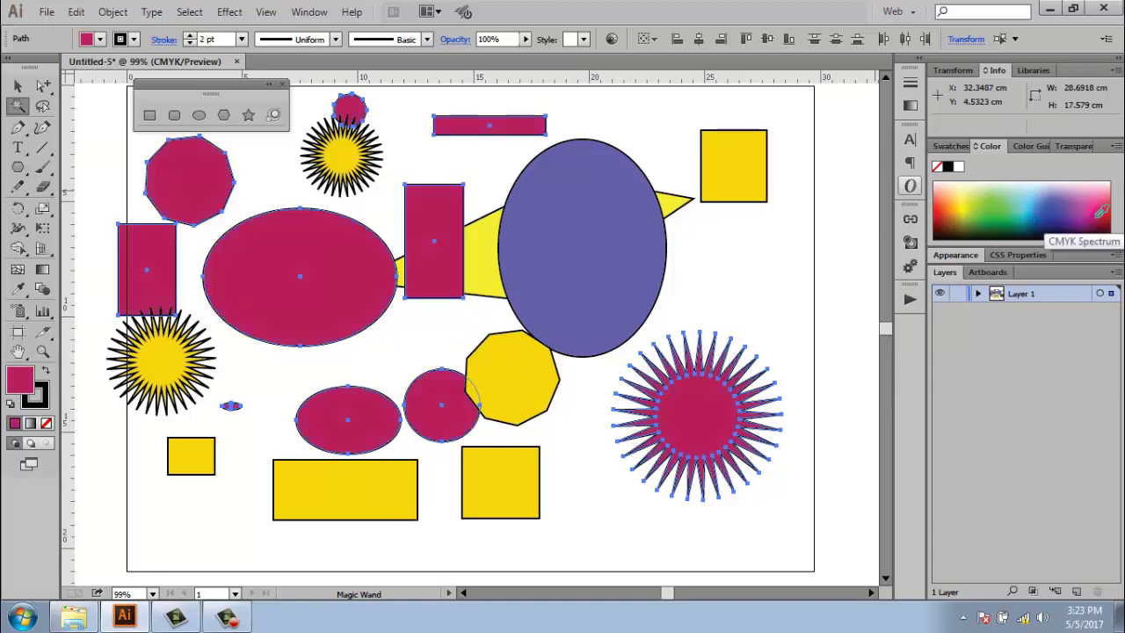
Step: Magic-wand select all yellow shapes, recolour them dark green, then pick the crimson shapes
left_click(485, 255)
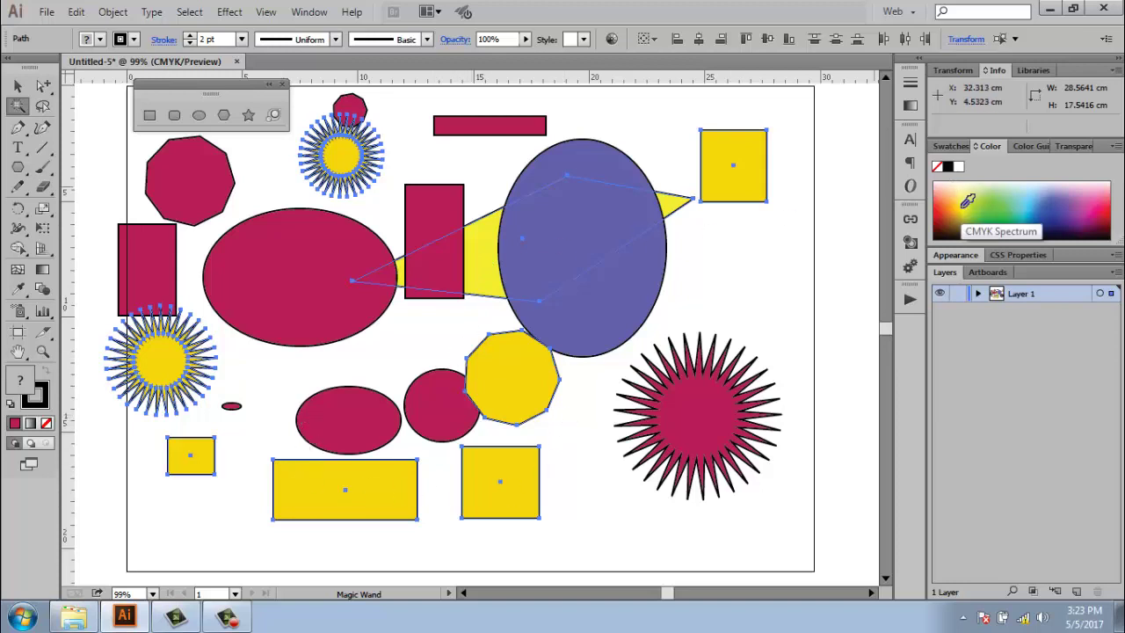
left_click(1008, 203)
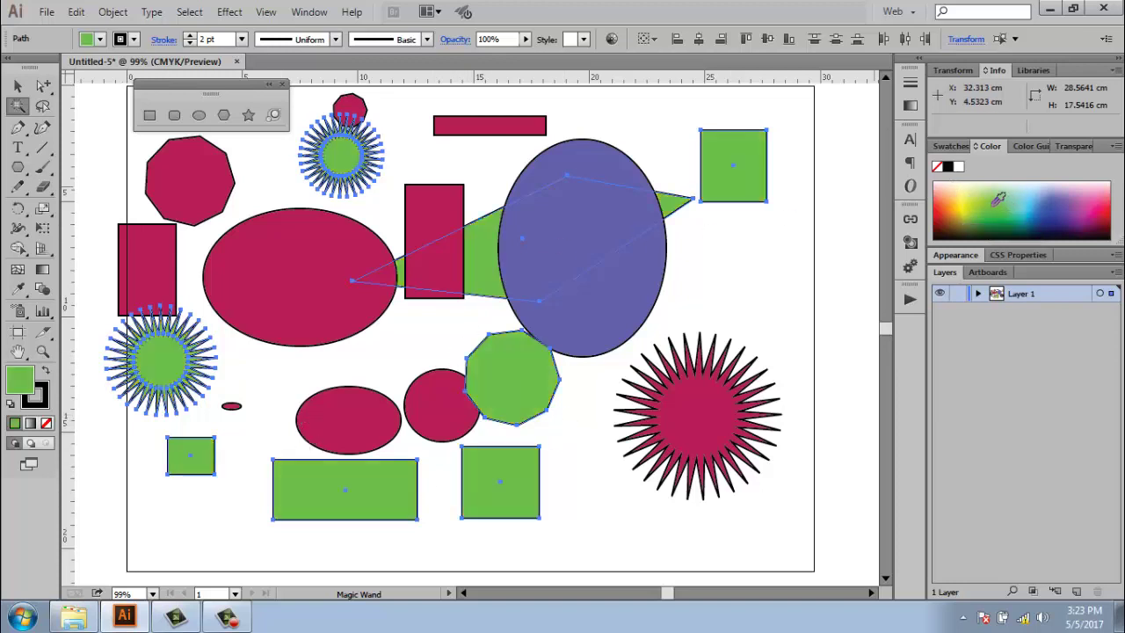
left_click_drag(993, 195, 993, 227)
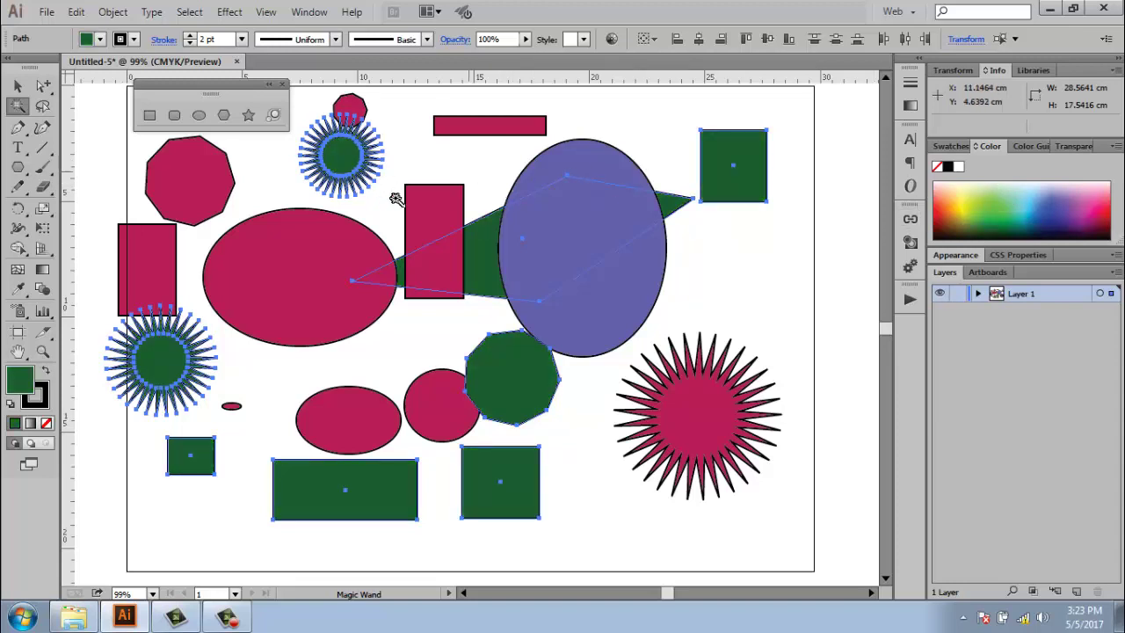
left_click(434, 207)
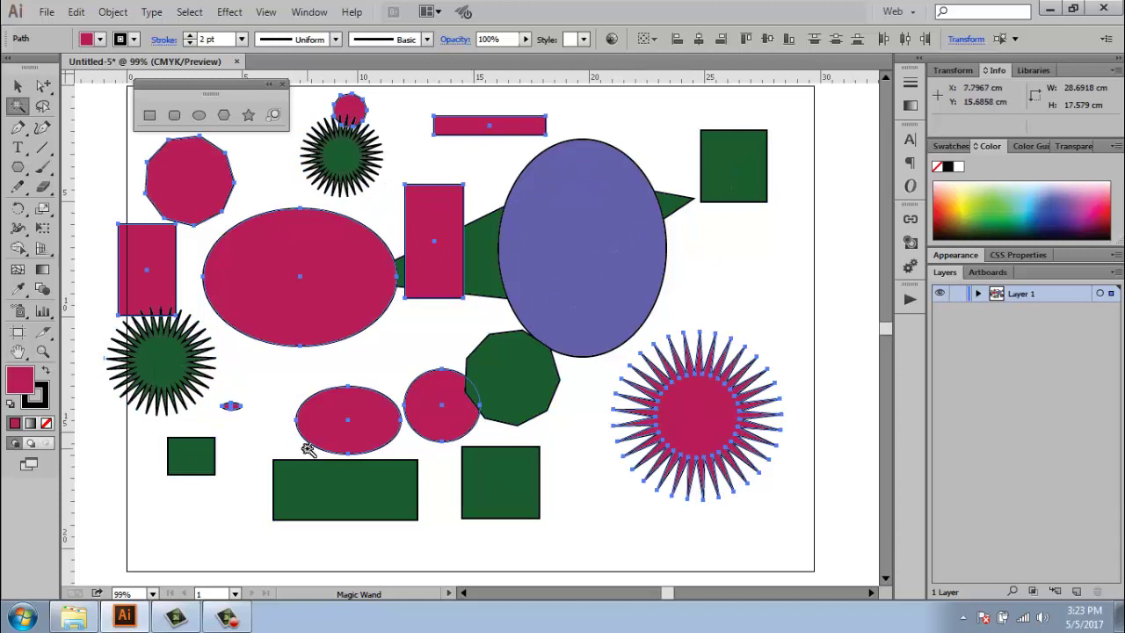
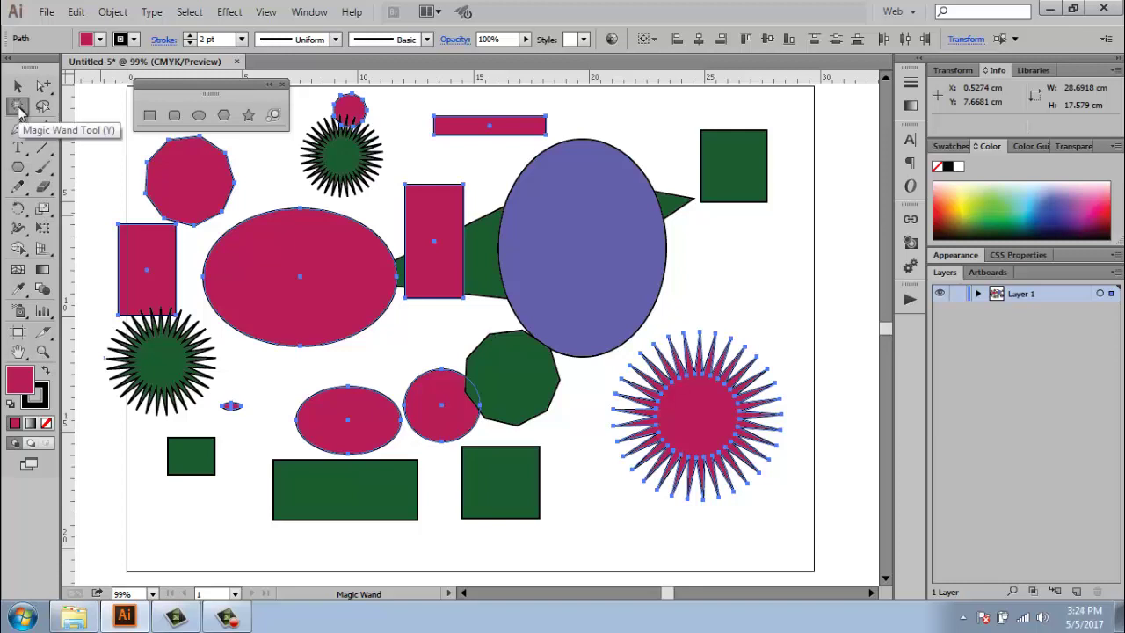
Step: Select all the existing shapes, including the magenta shapes and green stars, and delete them
key("ctrl+a")
key("Delete")
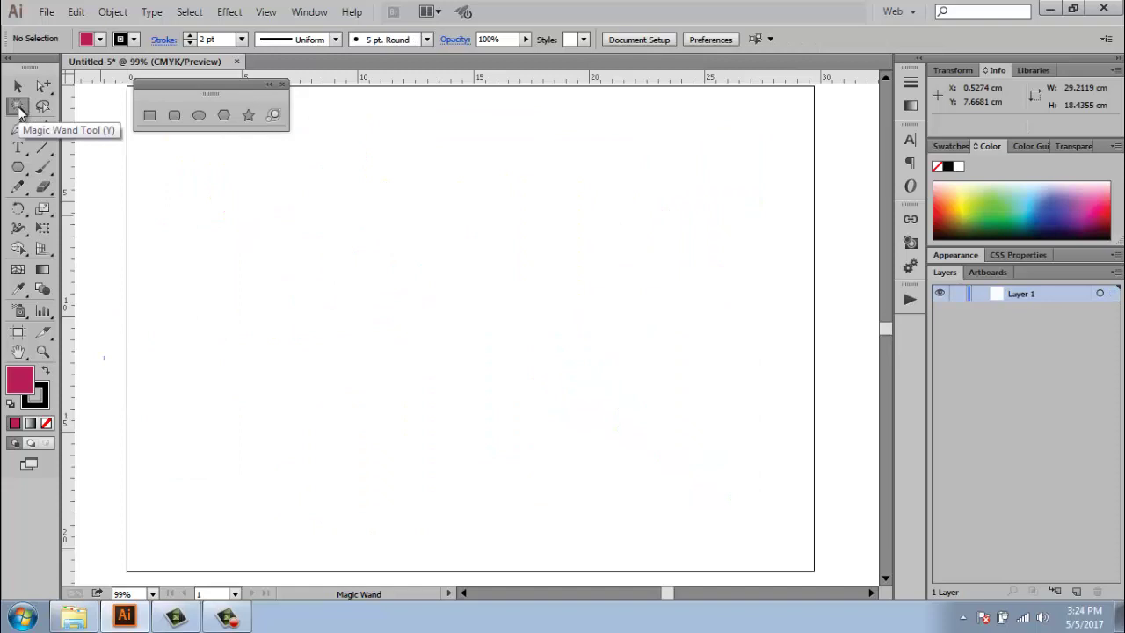
Step: Draw a large circle of about 12.47 × 13.11 cm on the artboard's left half, filled yellow
left_click(199, 115)
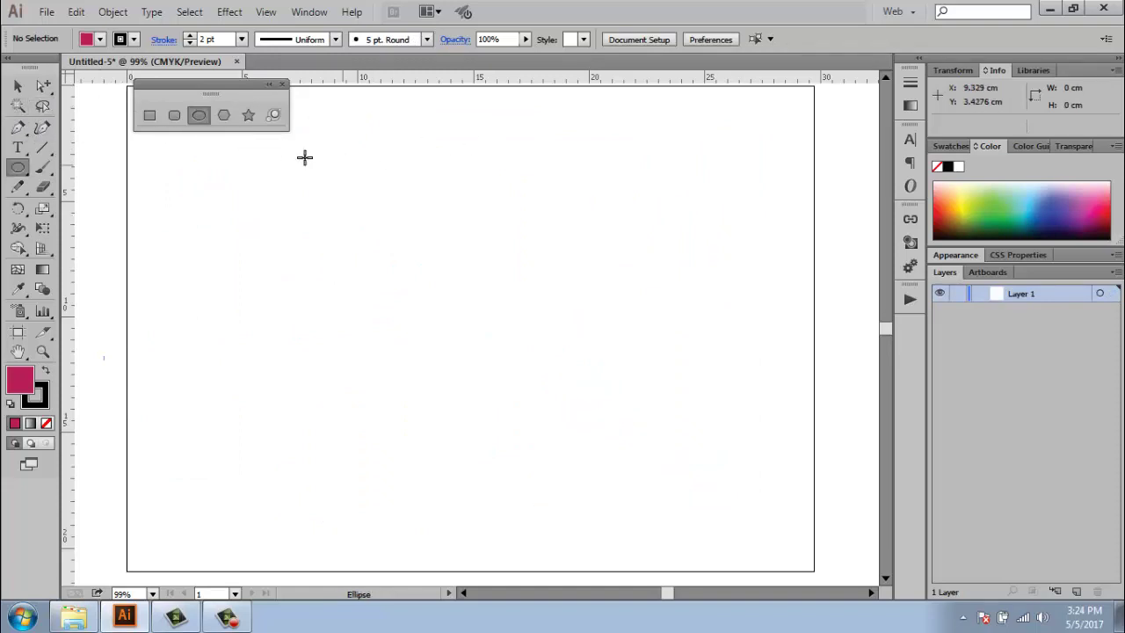
left_click_drag(272, 157, 559, 460)
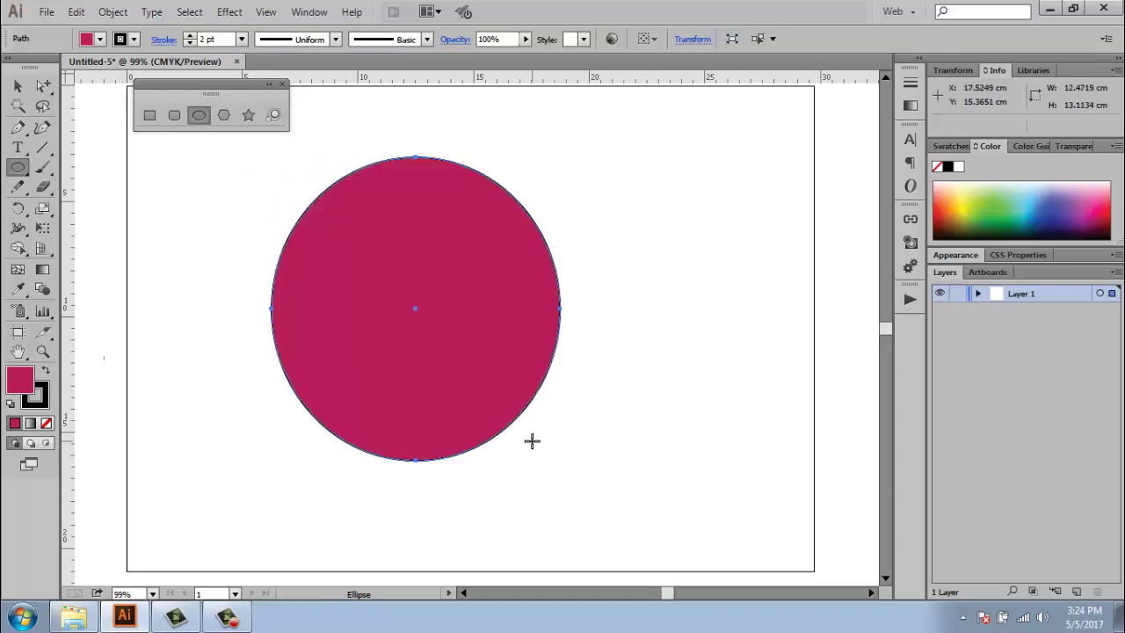
left_click(974, 200)
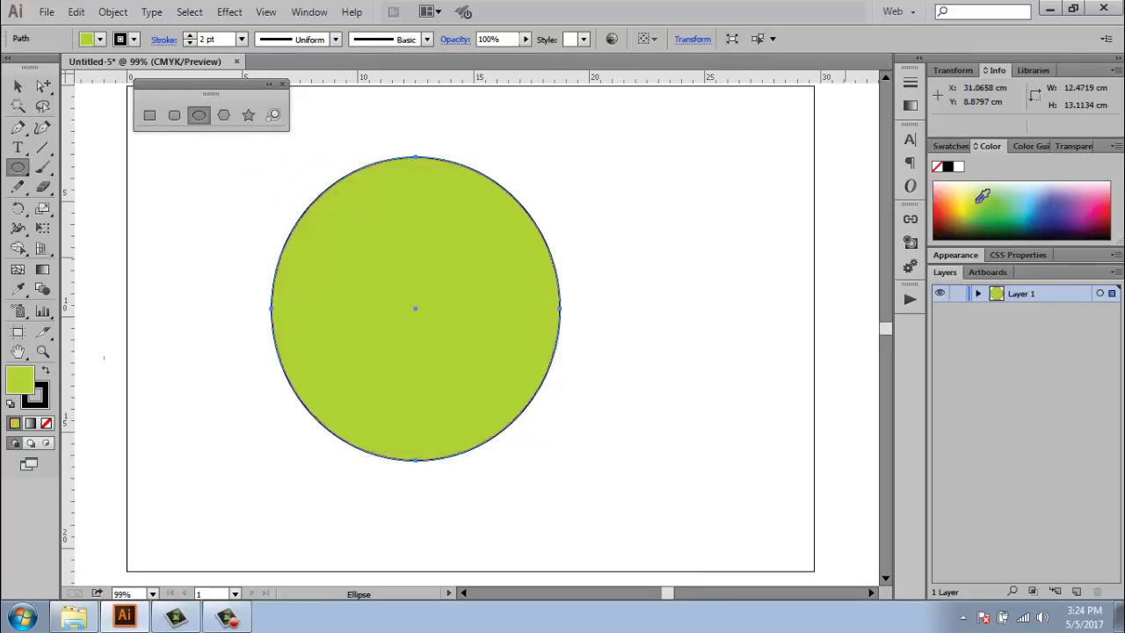
left_click(964, 199)
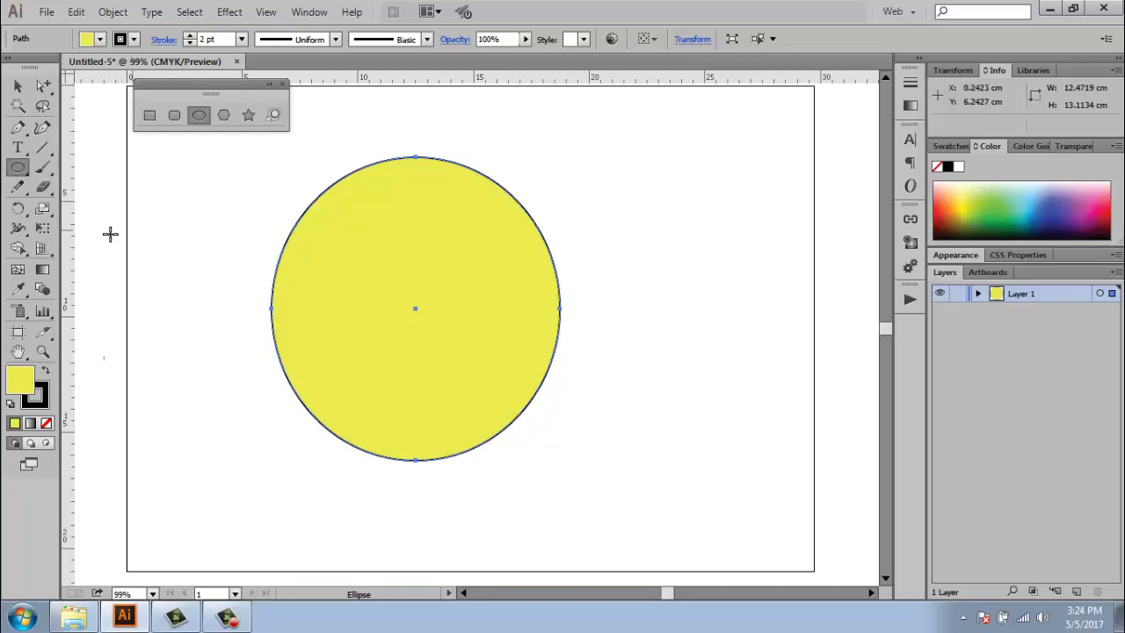
left_click(17, 269)
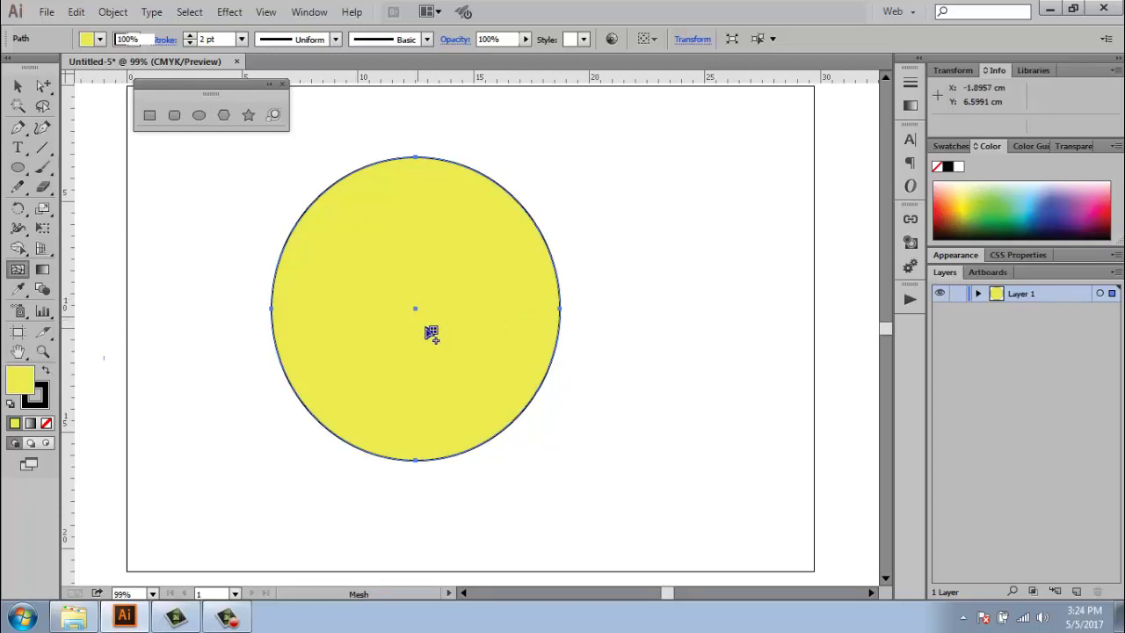
Step: Add a deep red-pink mesh point at the centre, plus red points around the circle
left_click(419, 326)
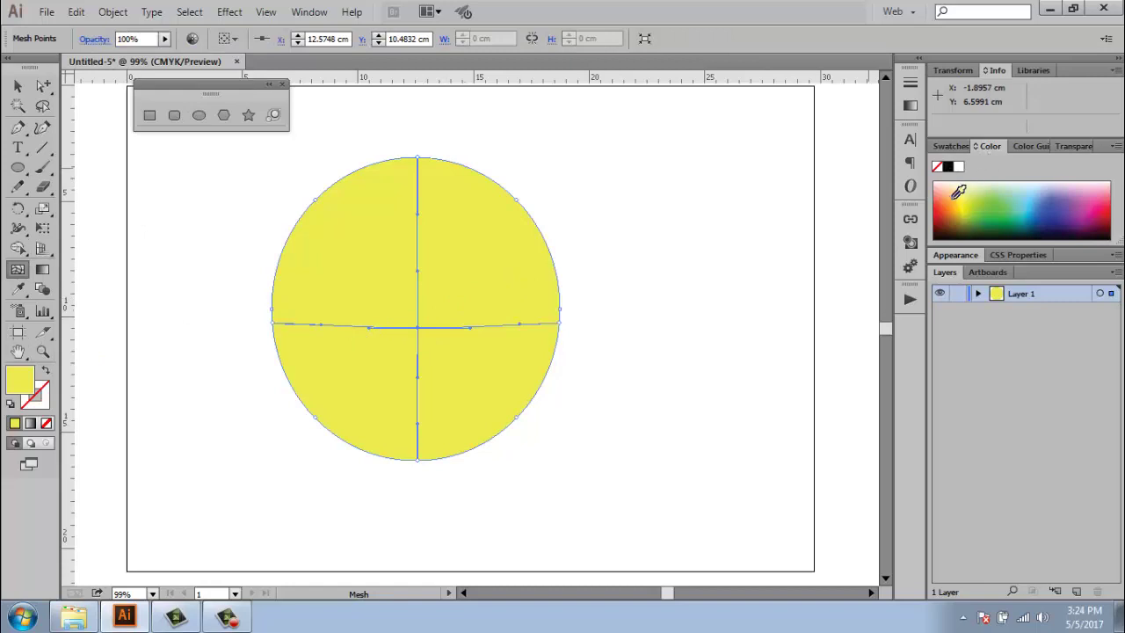
left_click(970, 184)
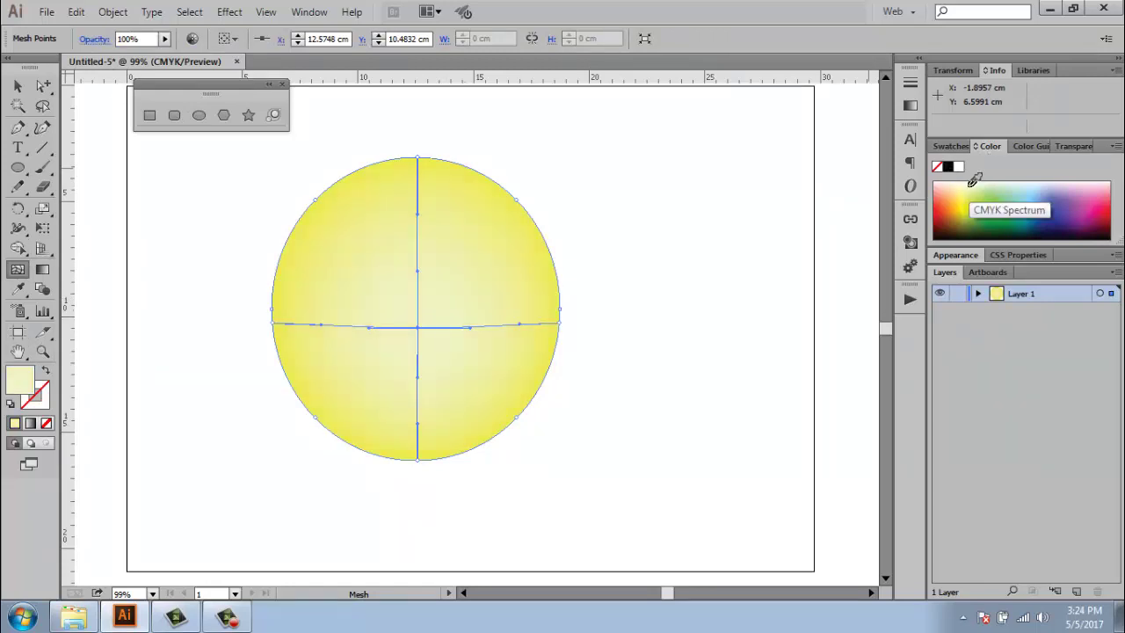
left_click_drag(1084, 180, 1106, 200)
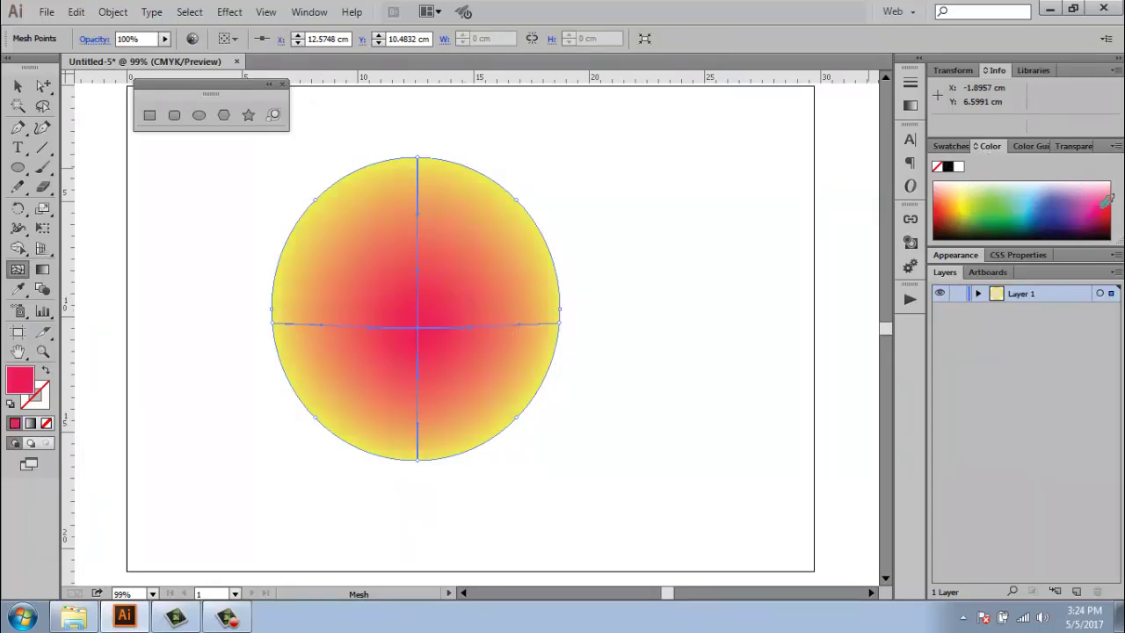
left_click(380, 244)
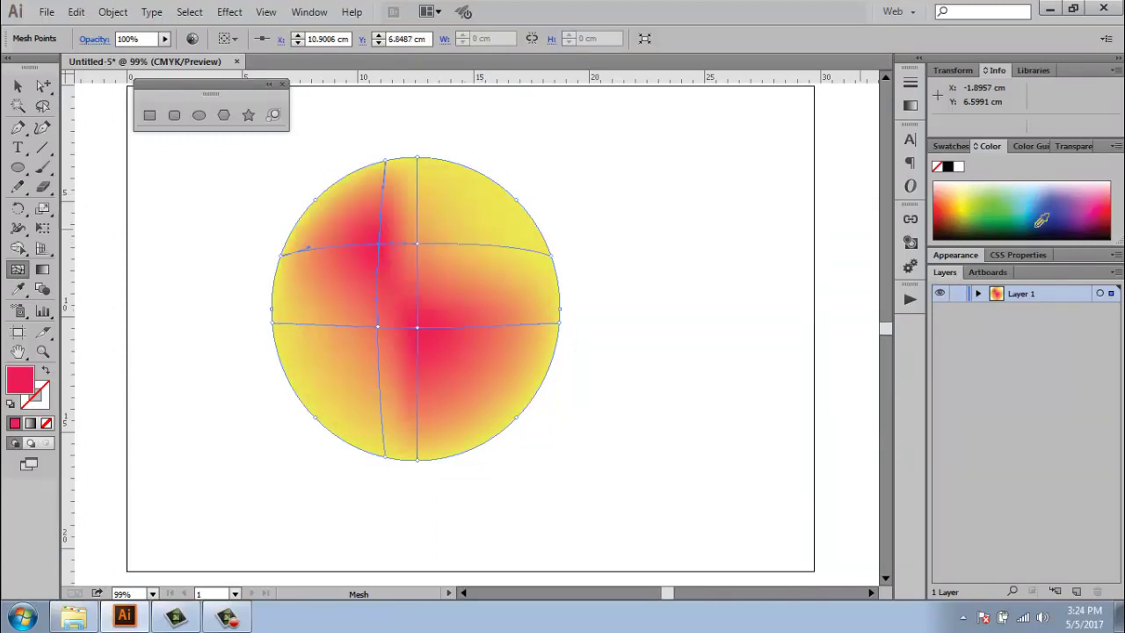
left_click(474, 281)
left_click(516, 239)
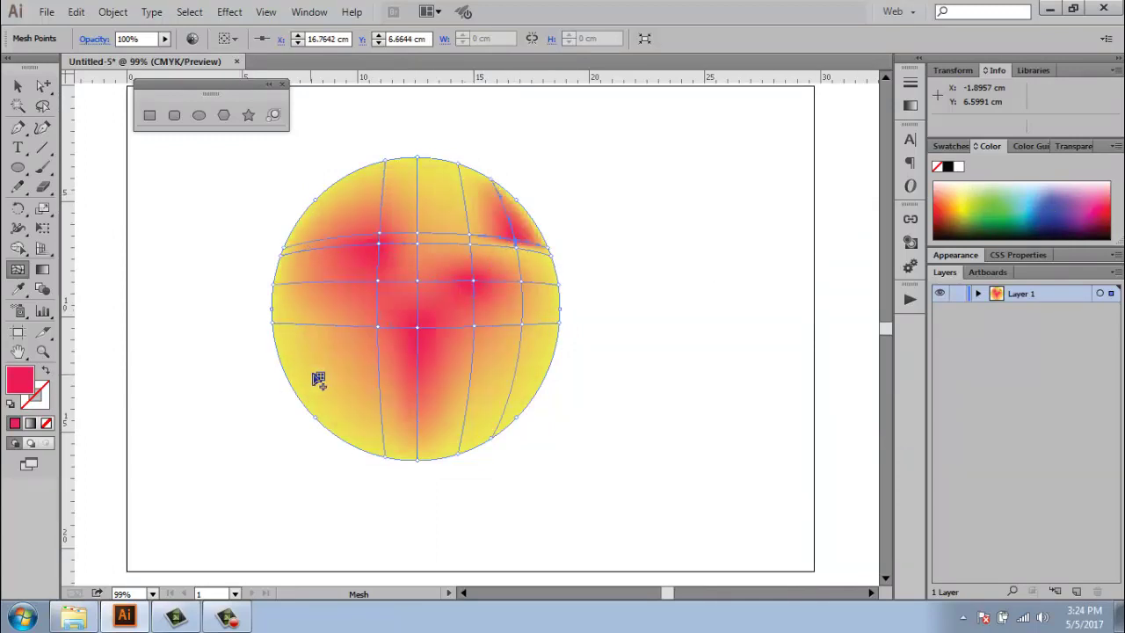
left_click(313, 374)
left_click(529, 388)
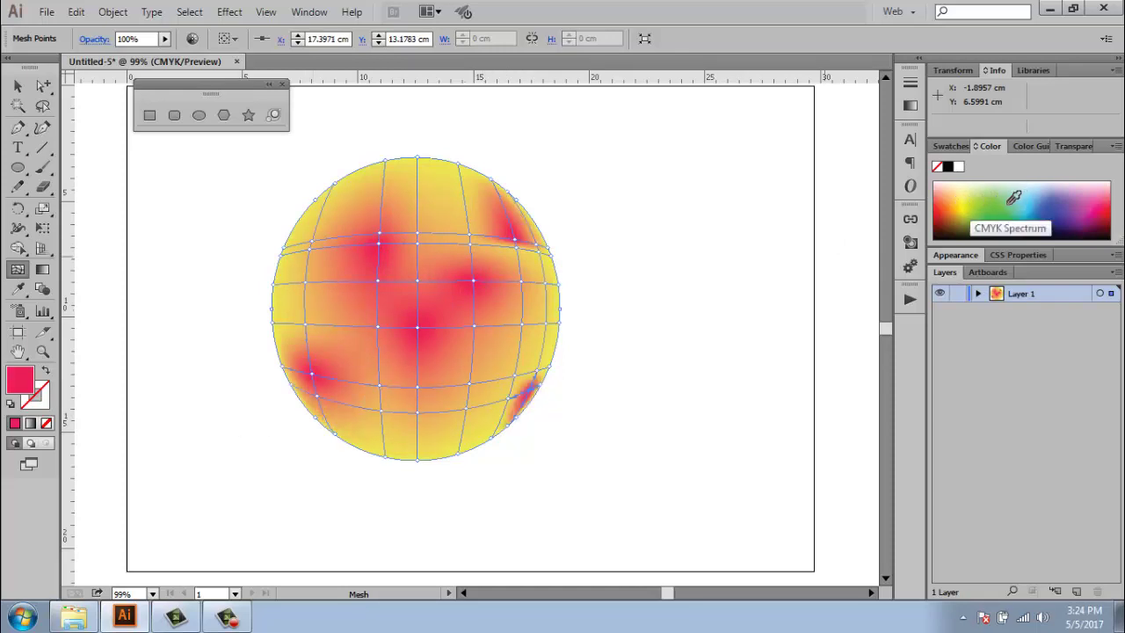
Step: Add green mesh points across the lower half, upper left, top and left side
left_click_drag(1009, 204, 1002, 211)
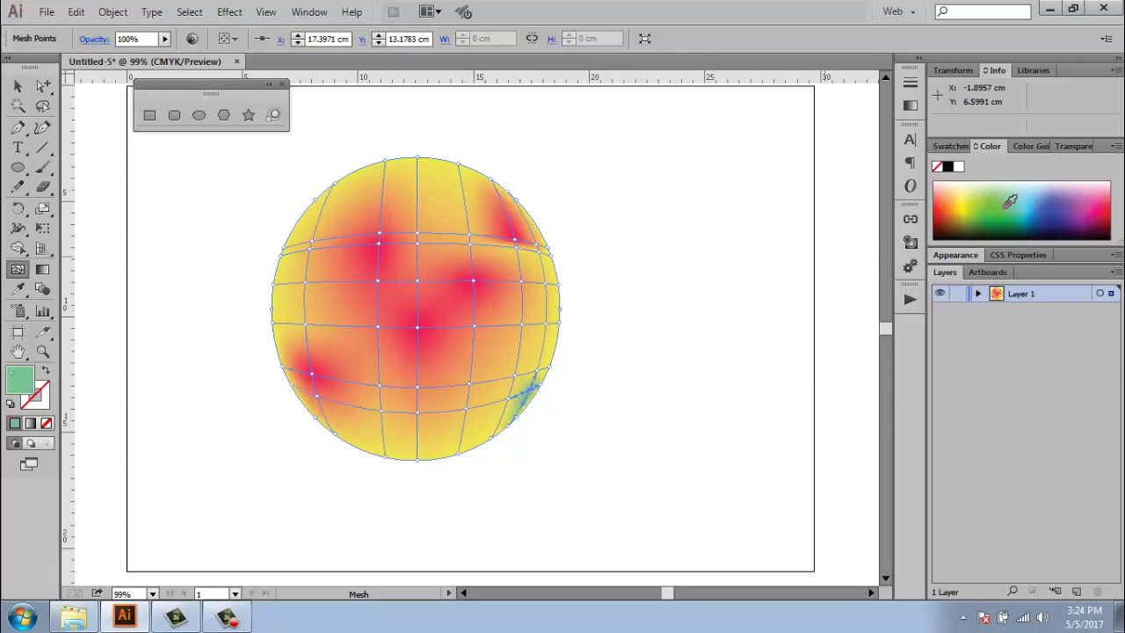
left_click(458, 356)
left_click(392, 372)
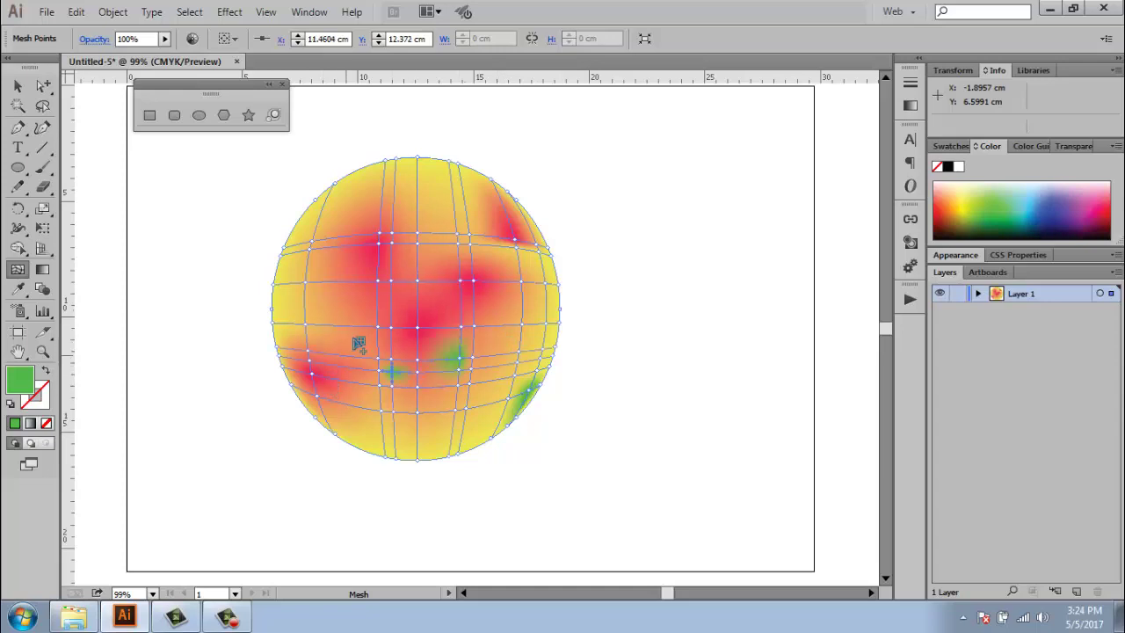
left_click(442, 259)
left_click(338, 212)
left_click(428, 186)
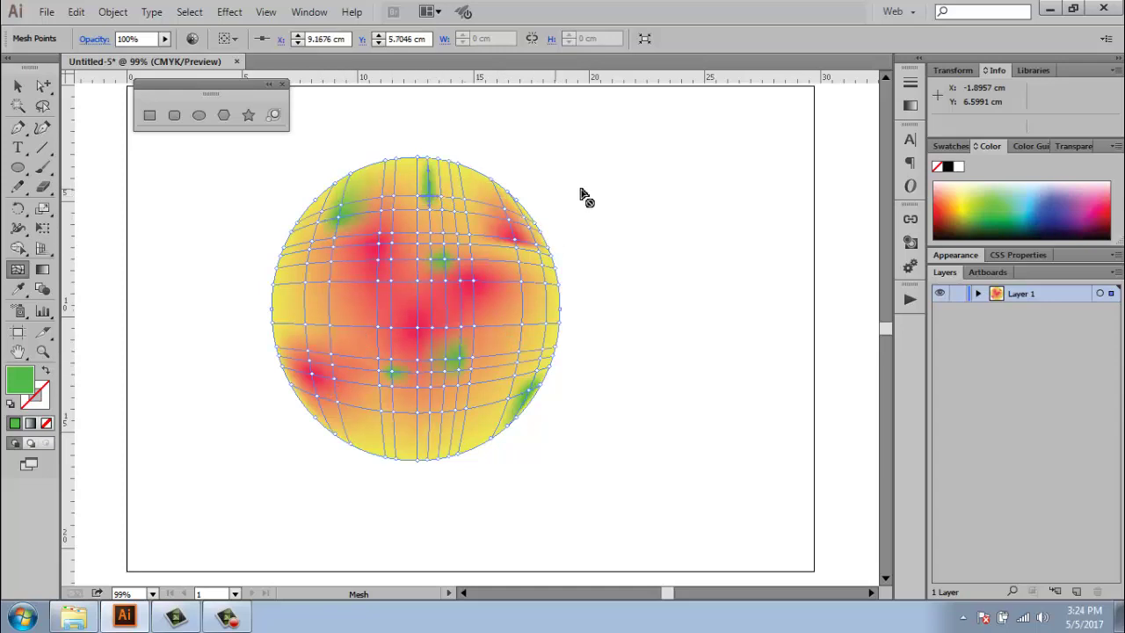
left_click(360, 301)
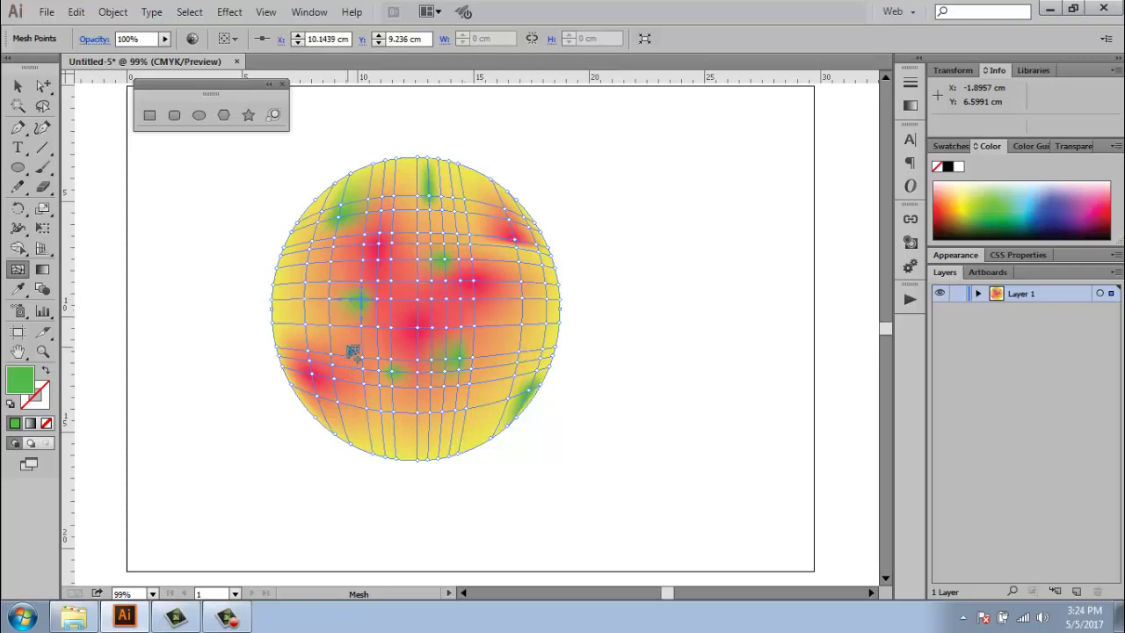
left_click(348, 346)
Step: Add a yellow mesh point on the right side and another near the centre
left_click(506, 304)
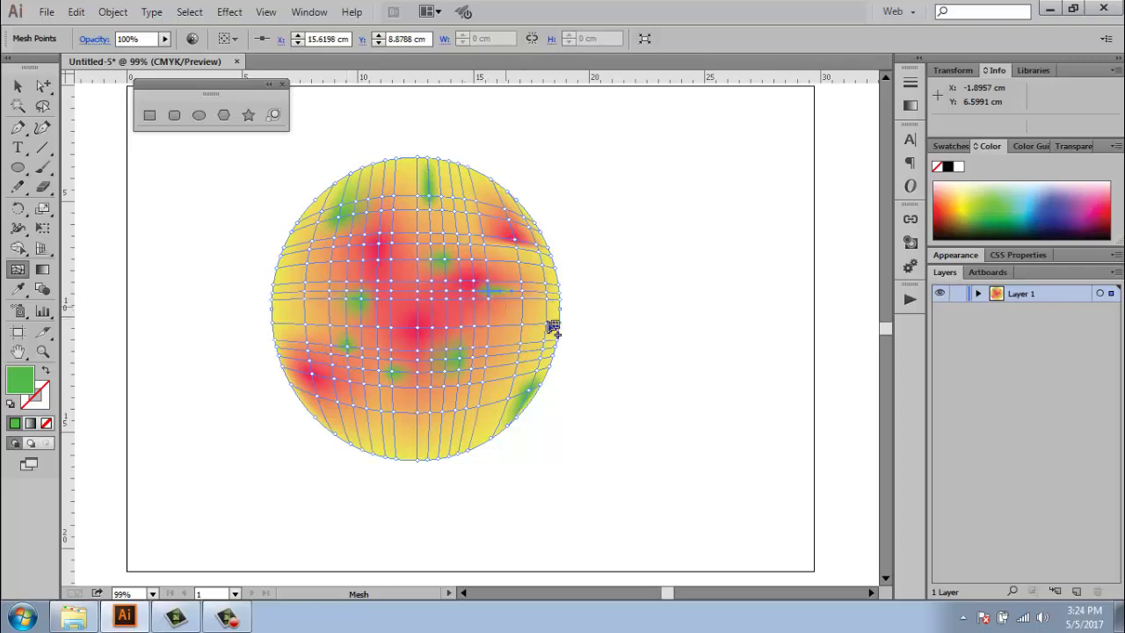
left_click(963, 204)
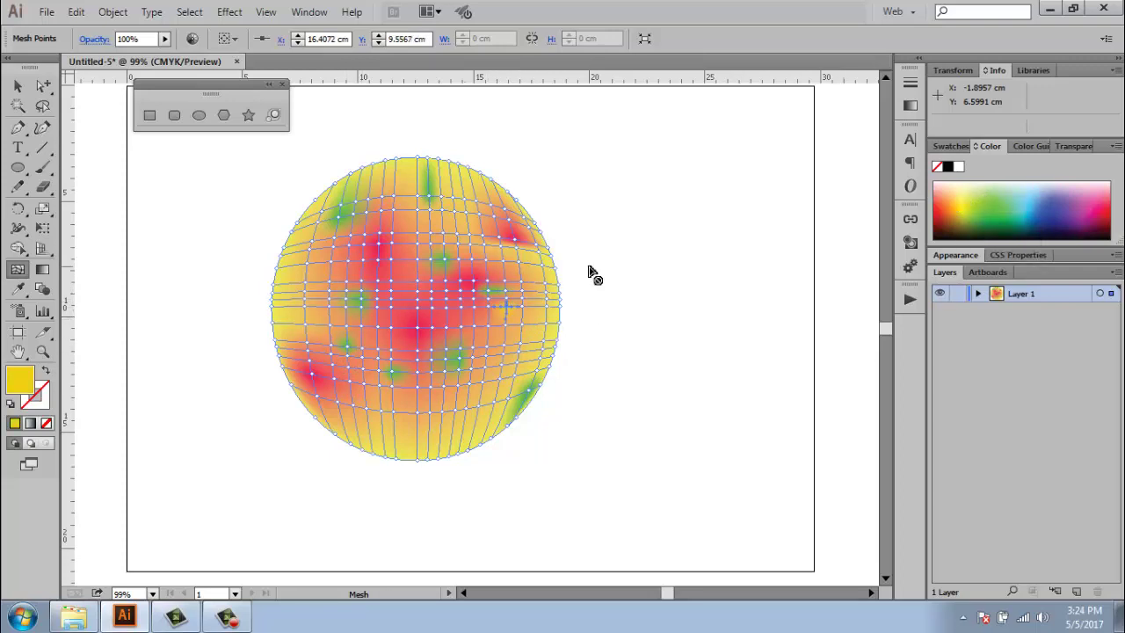
left_click(419, 293)
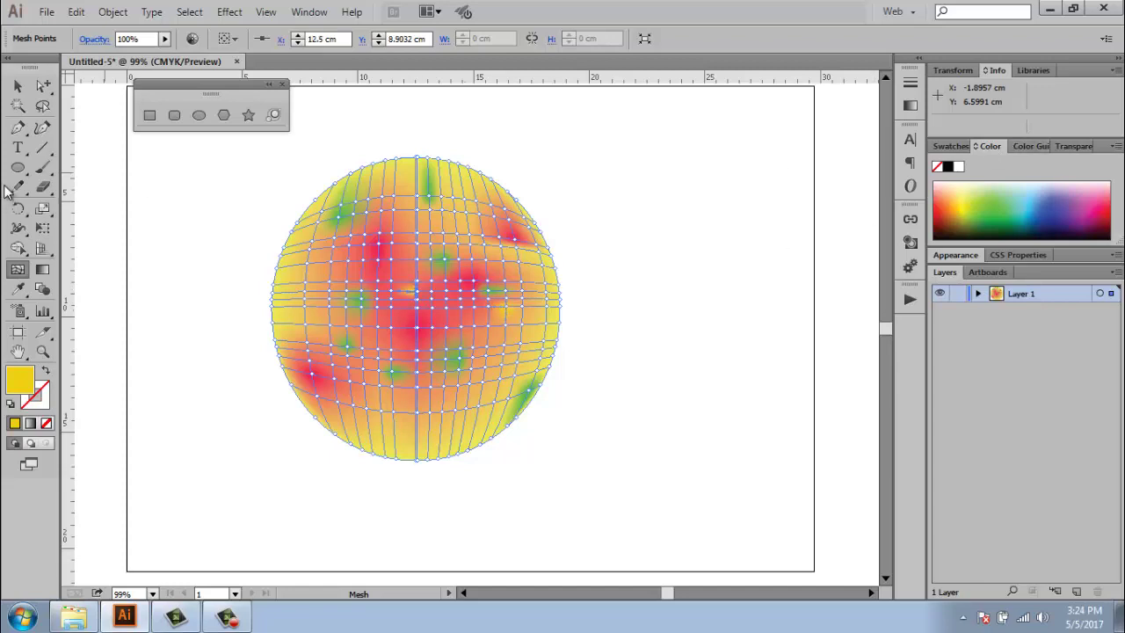
Step: Lasso the central mesh points and colour them light cyan
left_click(42, 106)
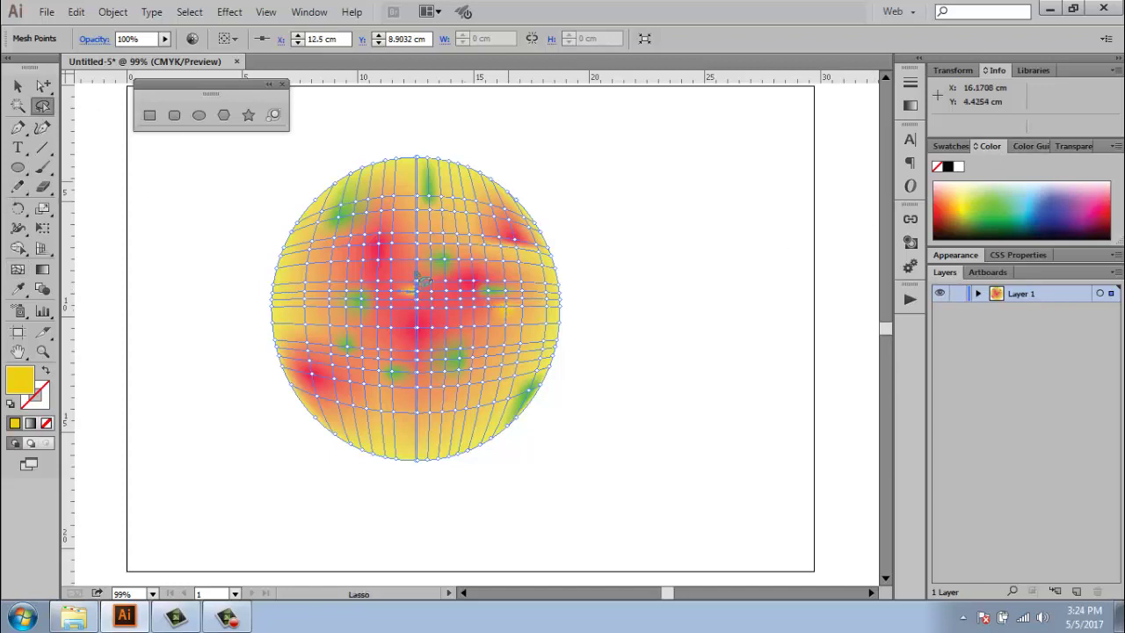
left_click_drag(459, 299, 485, 281)
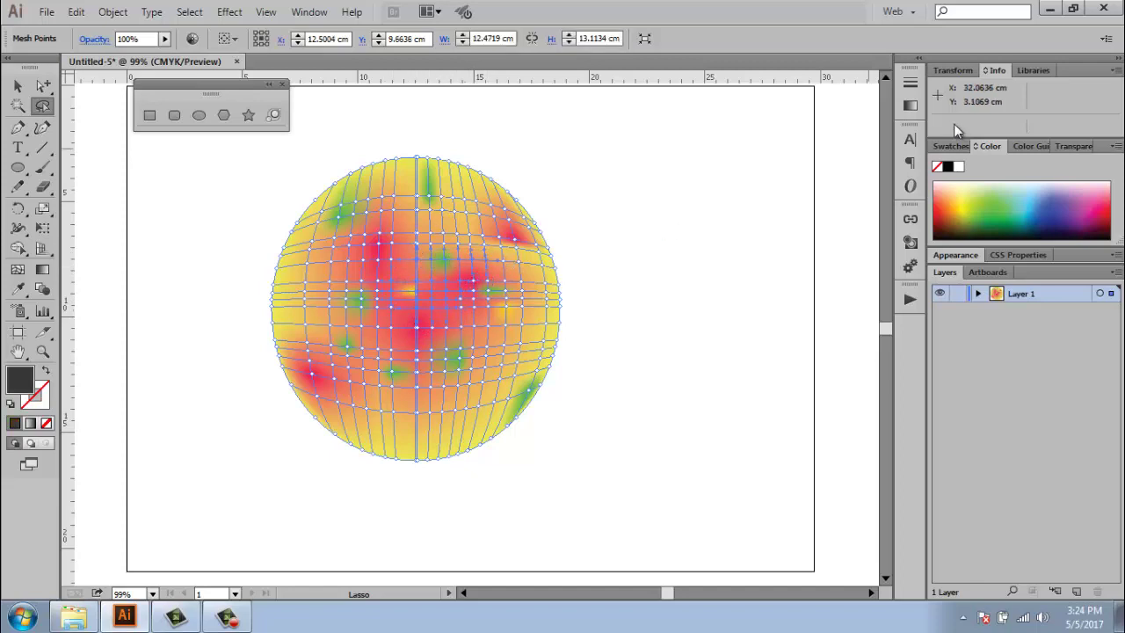
left_click(1046, 194)
left_click(1024, 197)
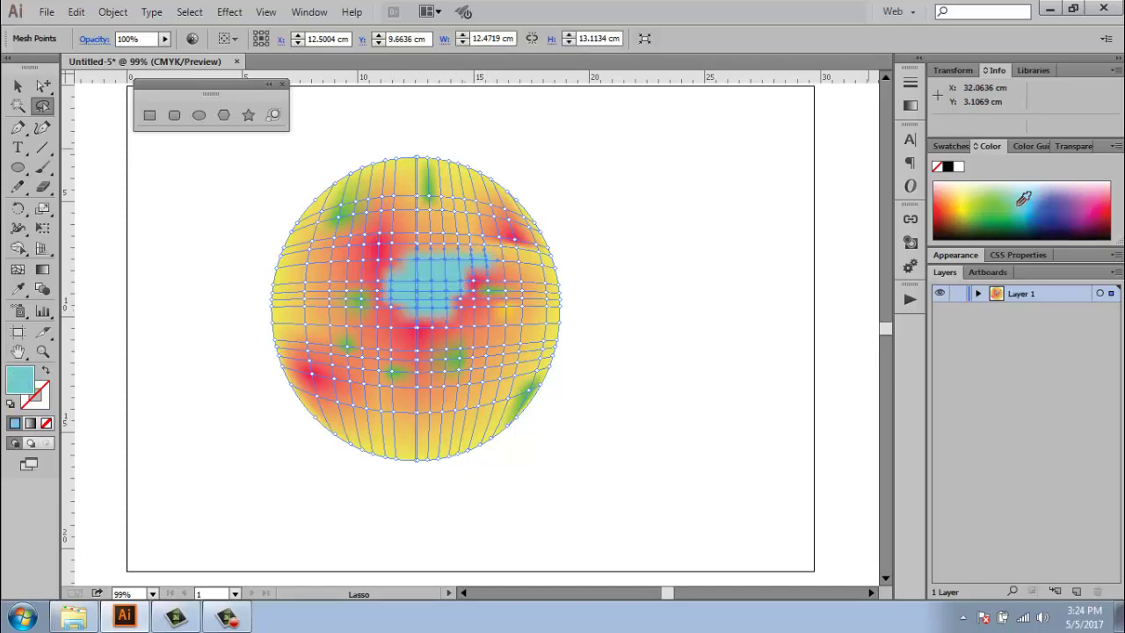
Step: Lasso the lower-middle mesh points and colour them yellow-green
mouse_move(520, 344)
left_mouse_down()
mouse_move(564, 315)
mouse_move(519, 348)
left_mouse_up()
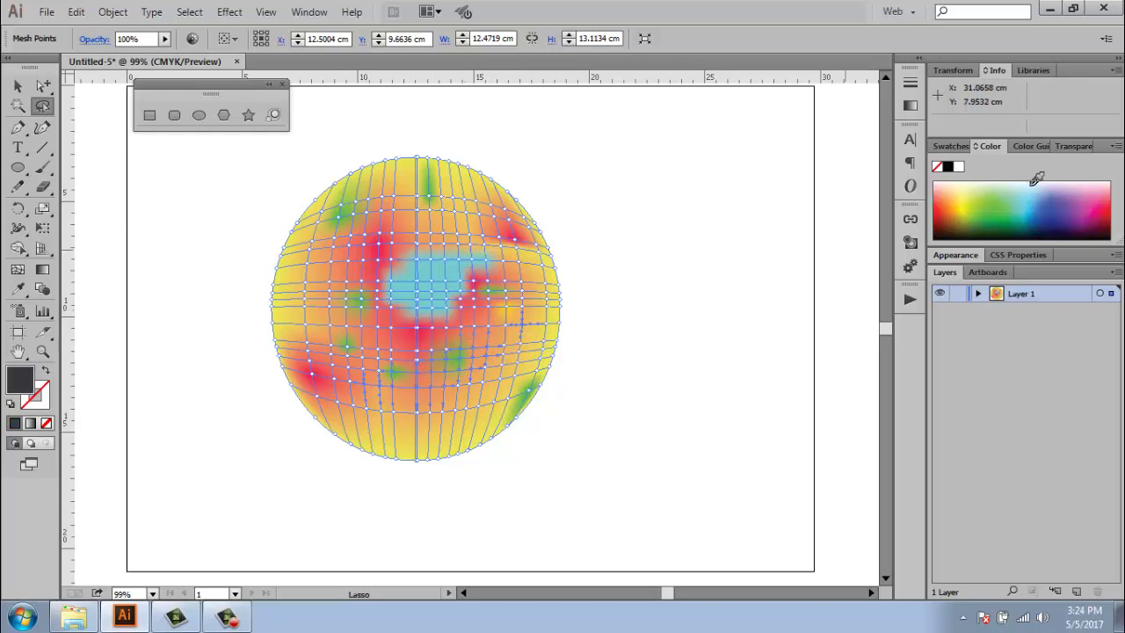
left_click(965, 206)
left_click(962, 211)
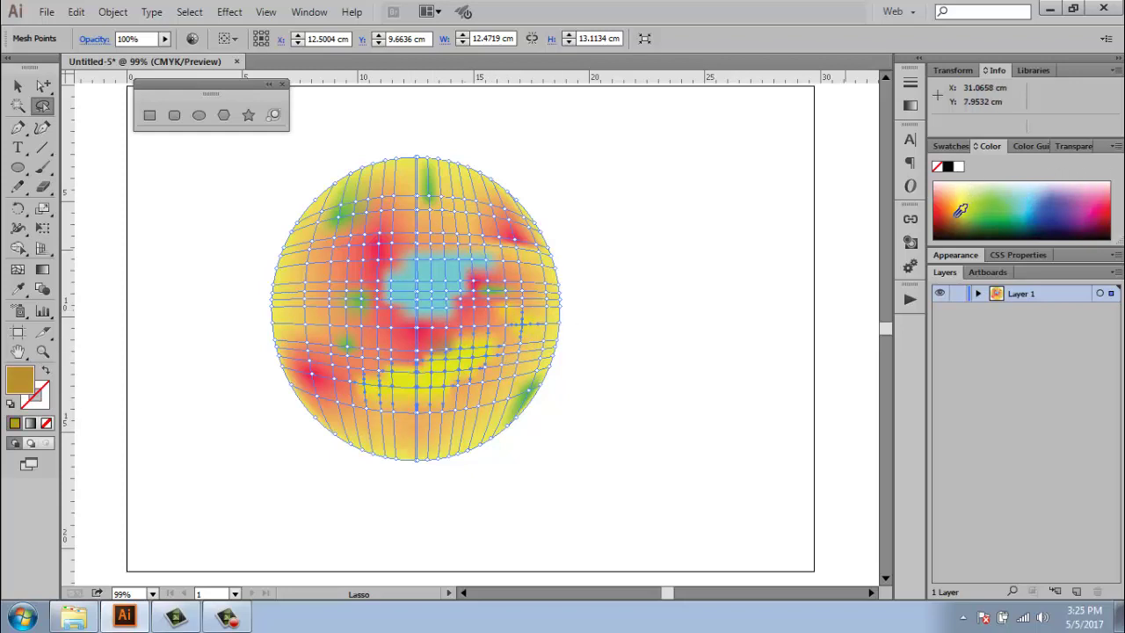
left_click(977, 212)
left_click(971, 206)
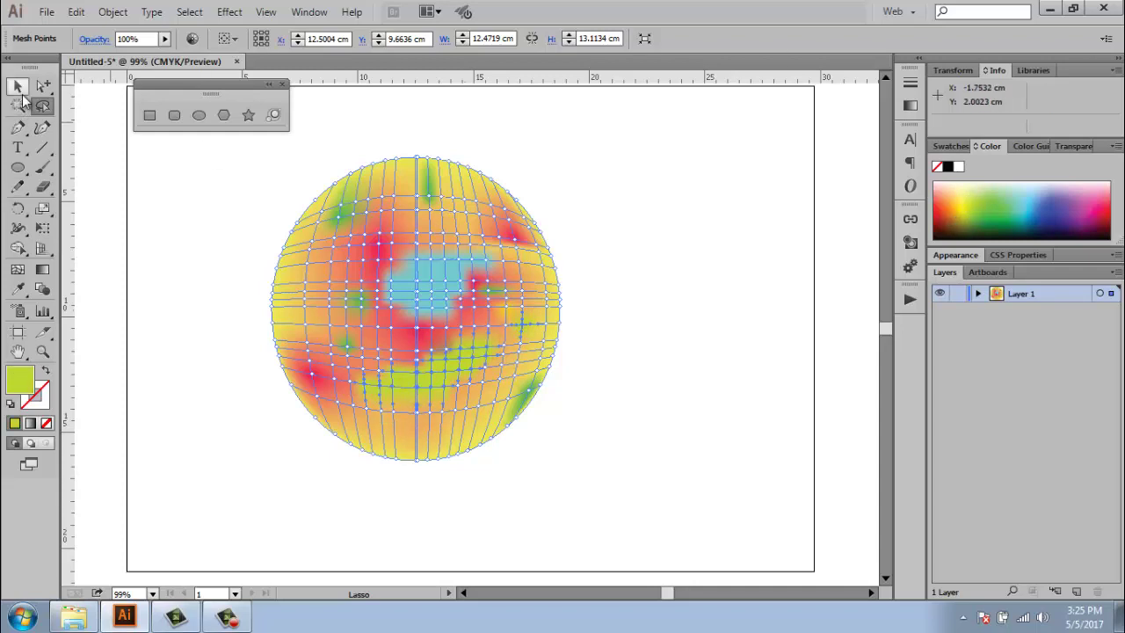
Step: Deselect the mesh circle to view the finished cyan, red, lime and green blend
left_click(21, 87)
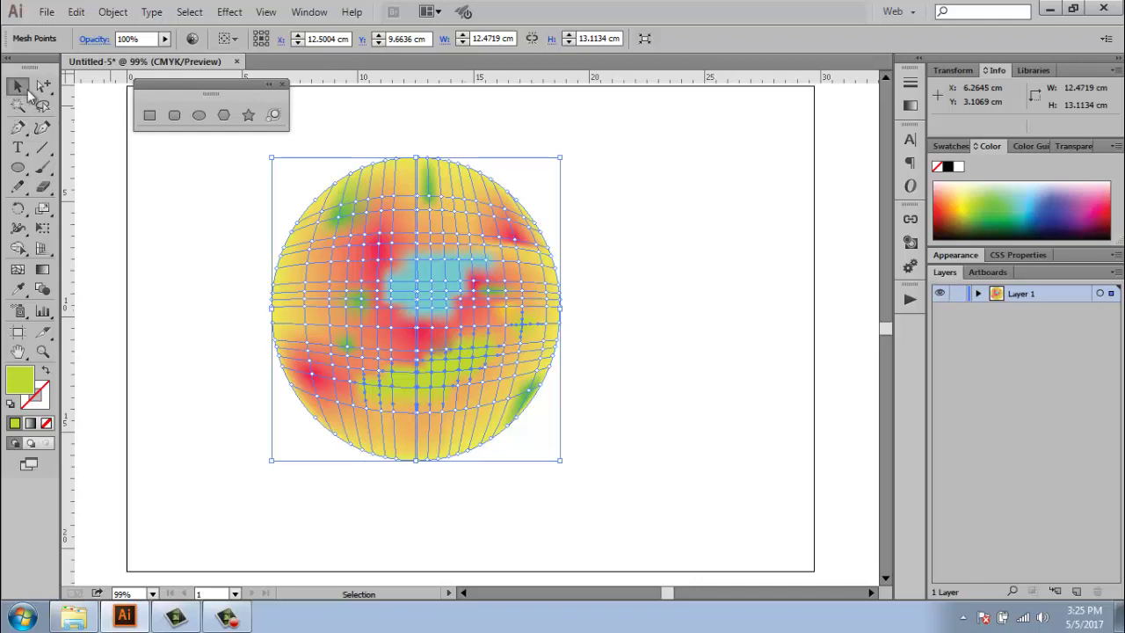
left_click(175, 227)
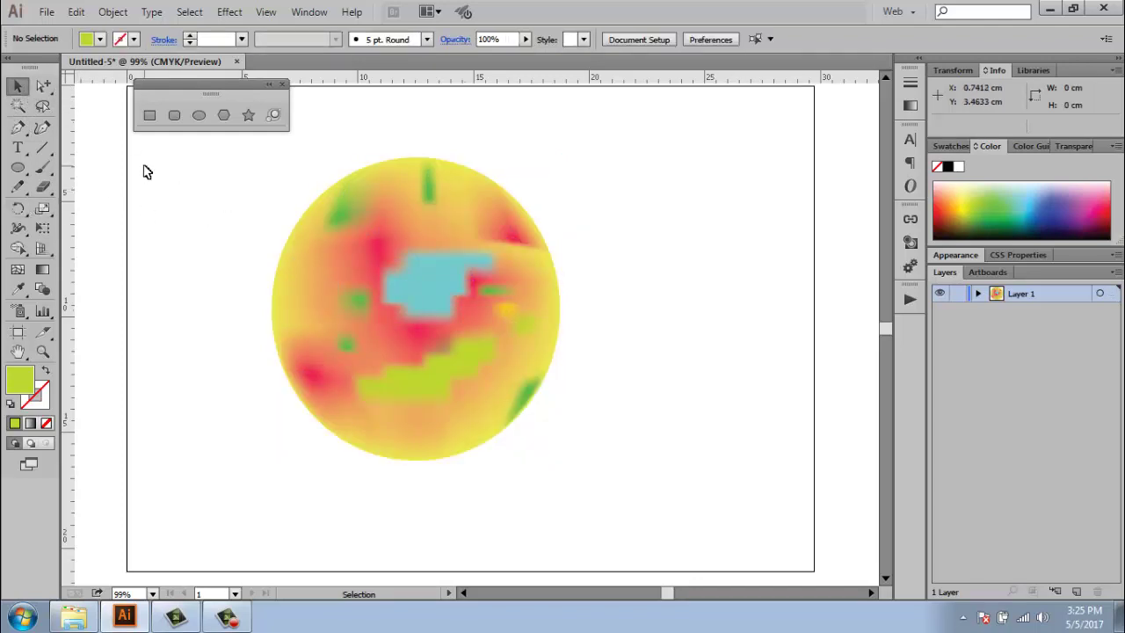